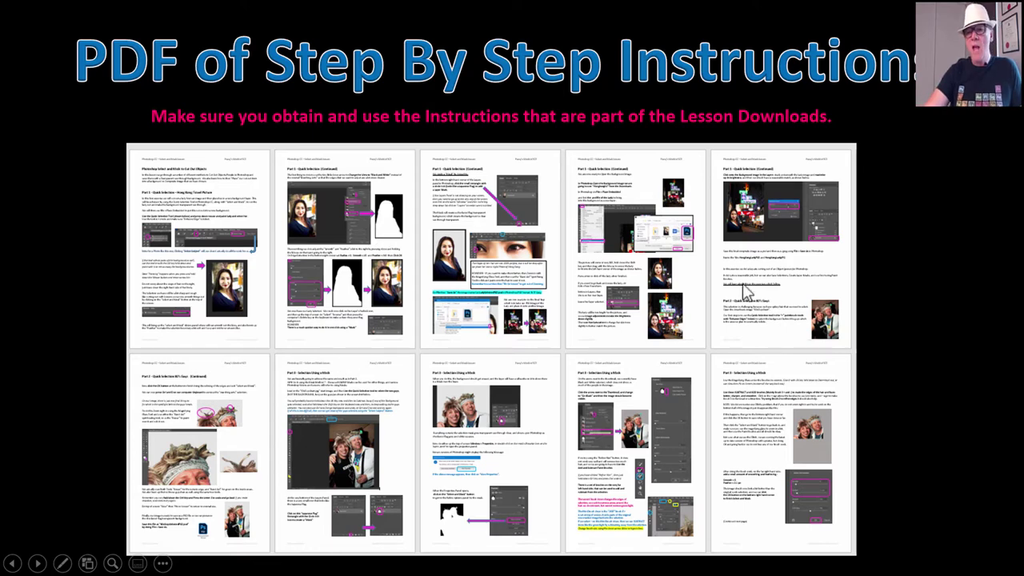
{"action": "key", "text": "Right"}
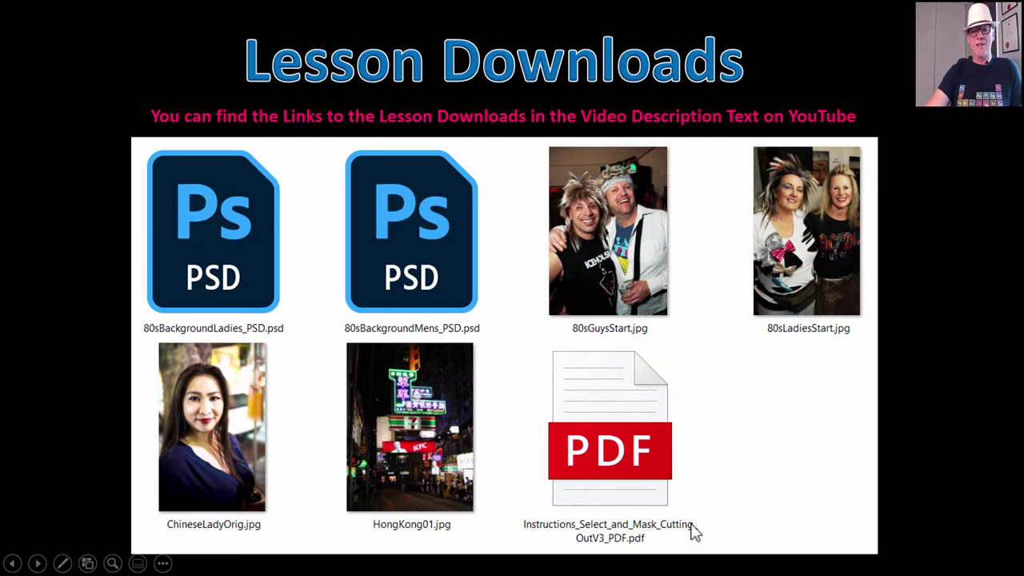
{"action": "left_click", "coordinate": [797, 454]}
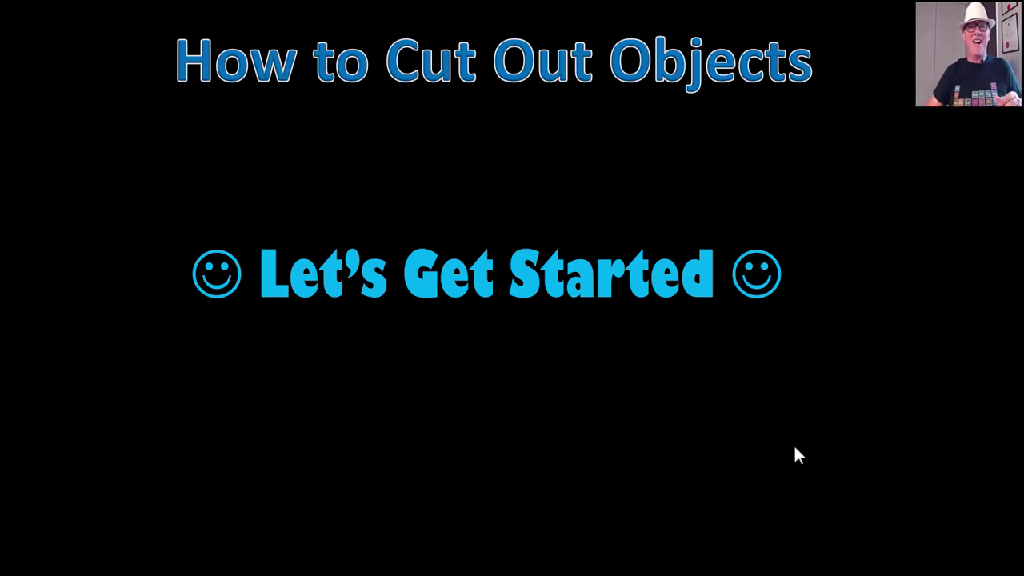
{"action": "left_click", "coordinate": [797, 453]}
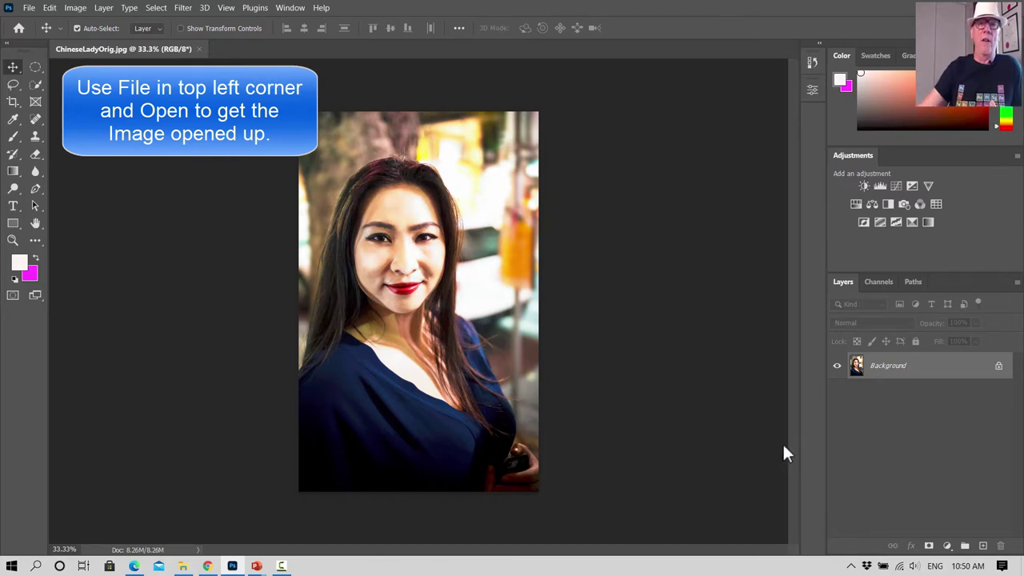
Fit the portrait on screen and activate the Quick Selection Tool
{"action": "left_click", "coordinate": [227, 7]}
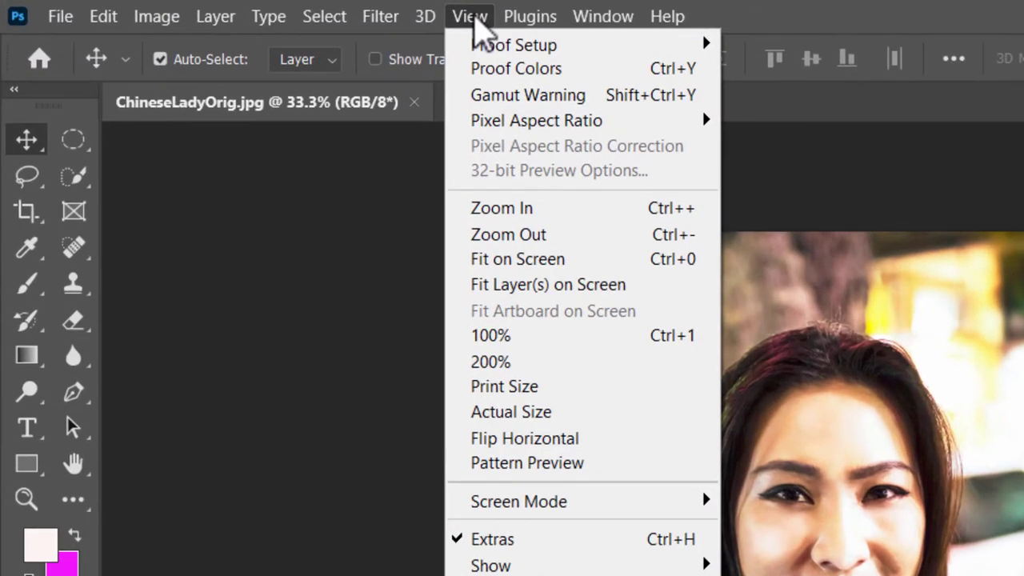
{"action": "left_click", "coordinate": [541, 268]}
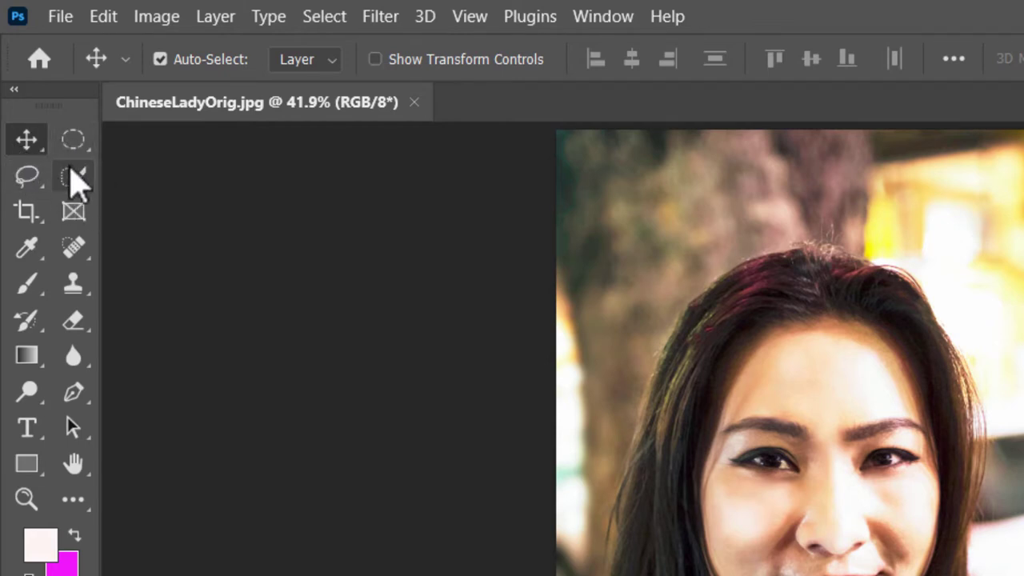
{"action": "left_click", "coordinate": [91, 191]}
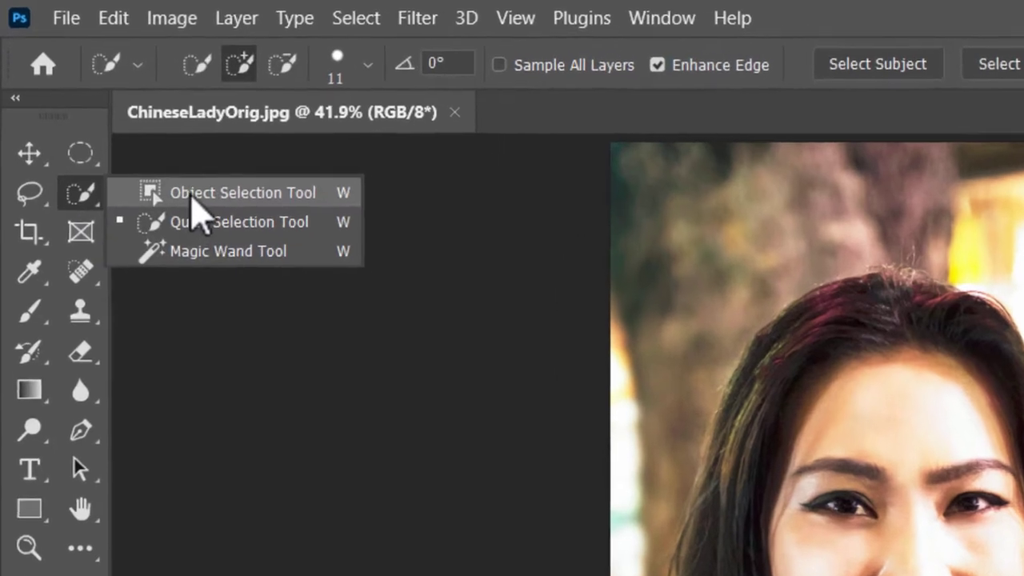
{"action": "left_click", "coordinate": [184, 177]}
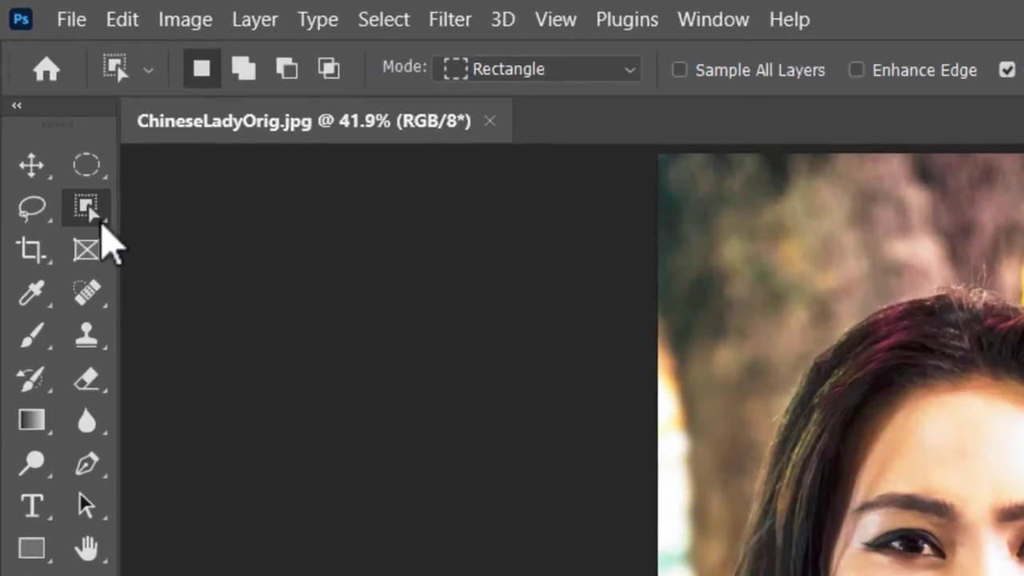
{"action": "left_click", "coordinate": [102, 222]}
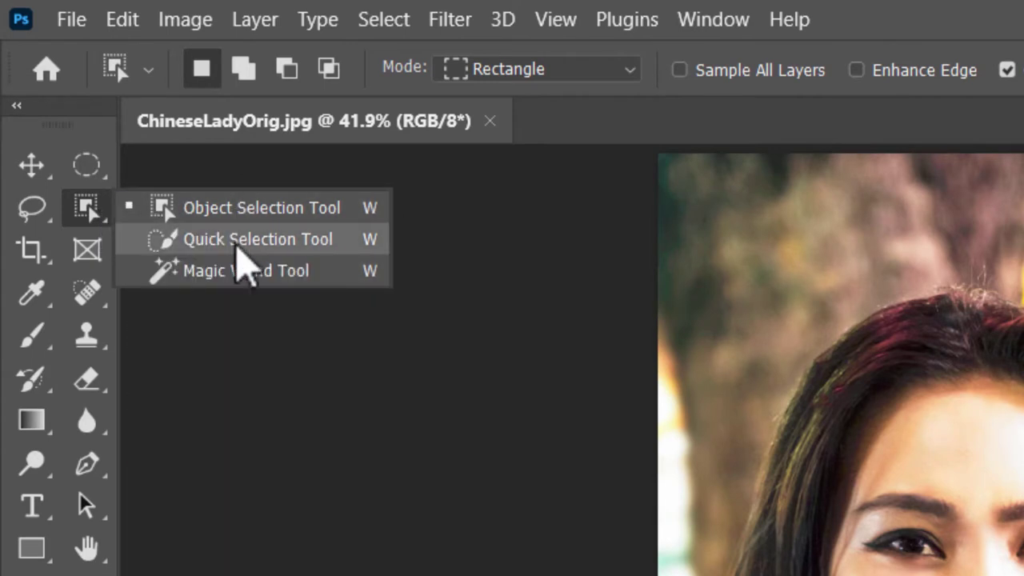
{"action": "left_click", "coordinate": [248, 274]}
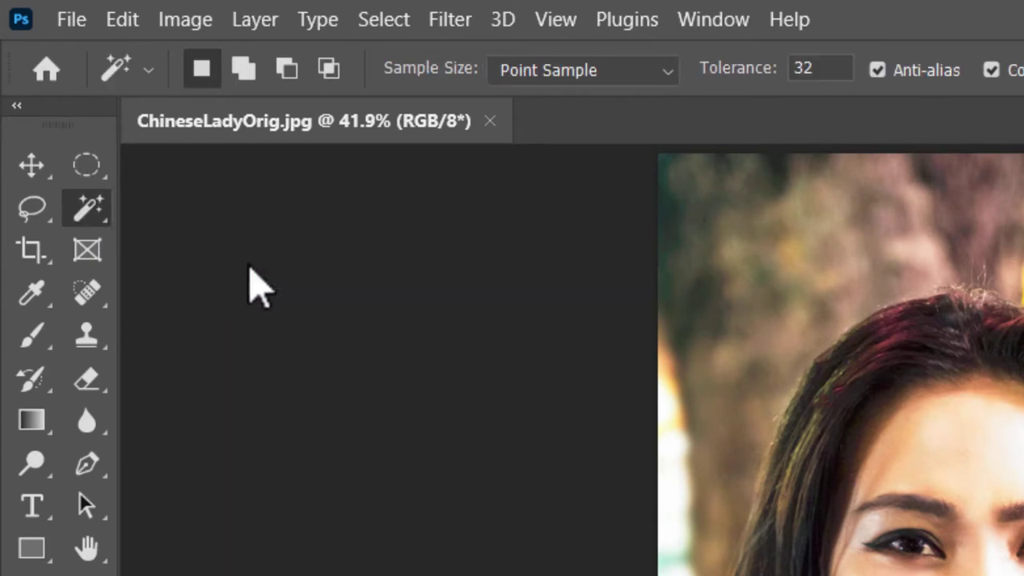
{"action": "left_click", "coordinate": [102, 215]}
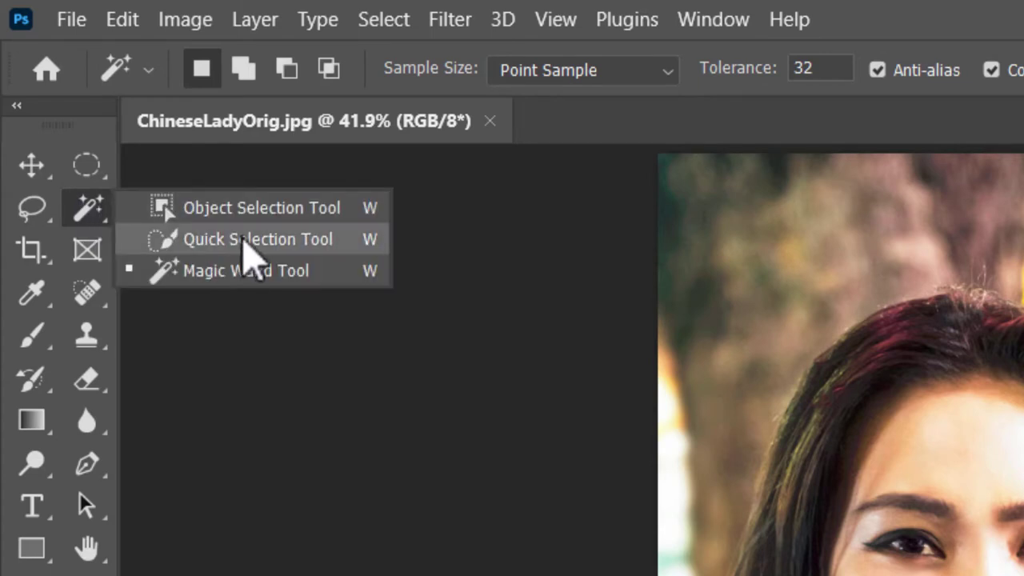
{"action": "left_click", "coordinate": [244, 239]}
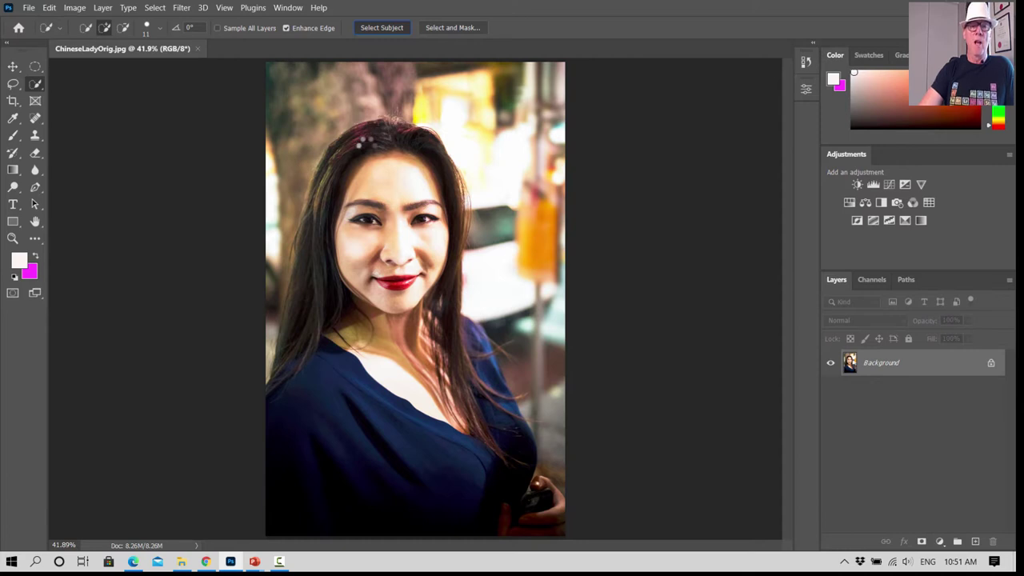
Try selecting the woman automatically with Select Subject, and clear that selection
{"action": "left_click", "coordinate": [382, 27]}
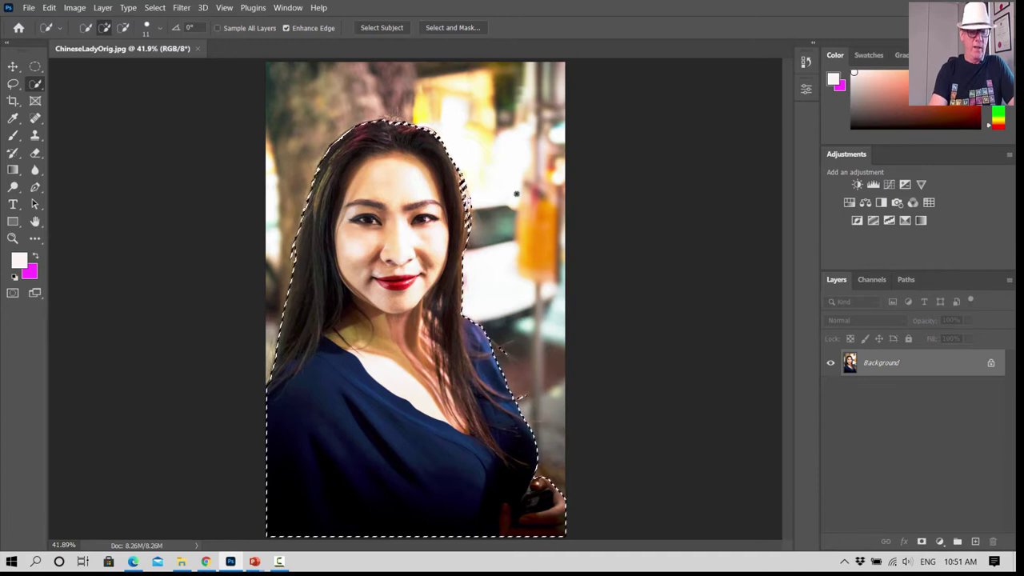
{"action": "key", "text": "ctrl+d"}
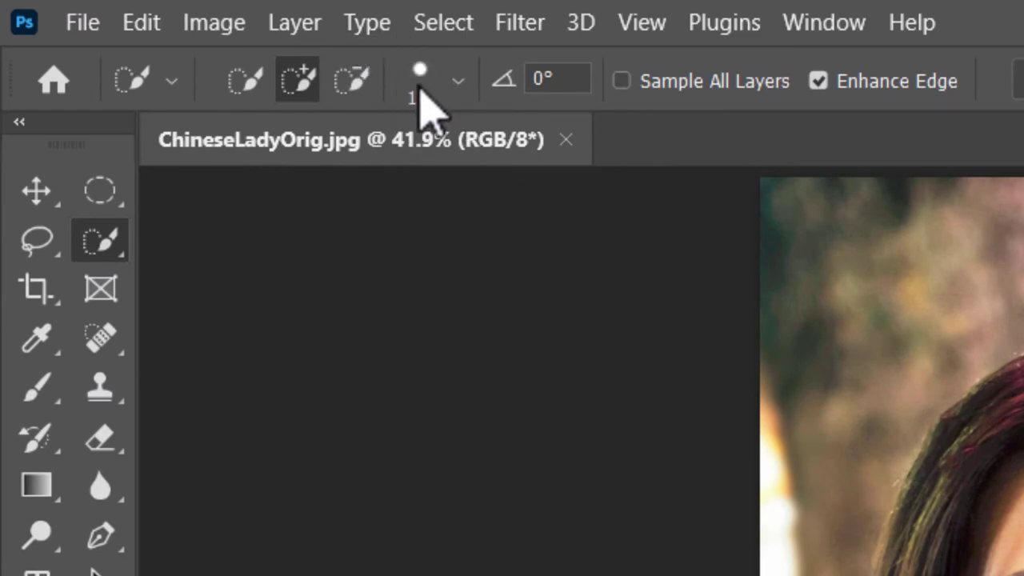
Set the Quick Selection brush size to 59 px and paint a selection down the hair on the left side of the woman's face
{"action": "left_click", "coordinate": [456, 81]}
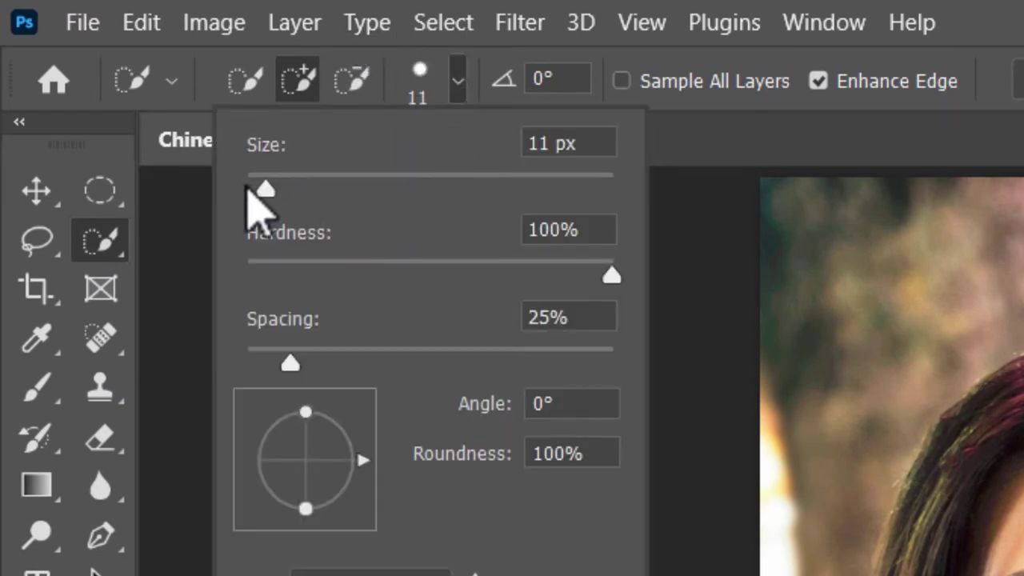
{"action": "left_click_drag", "start_coordinate": [267, 189], "coordinate": [353, 189]}
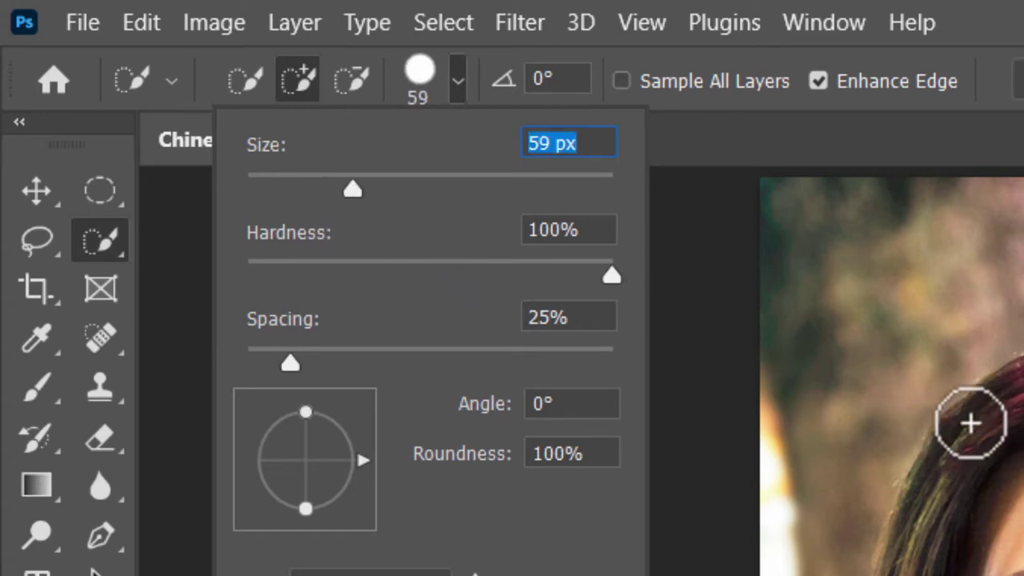
{"action": "left_click", "coordinate": [995, 414]}
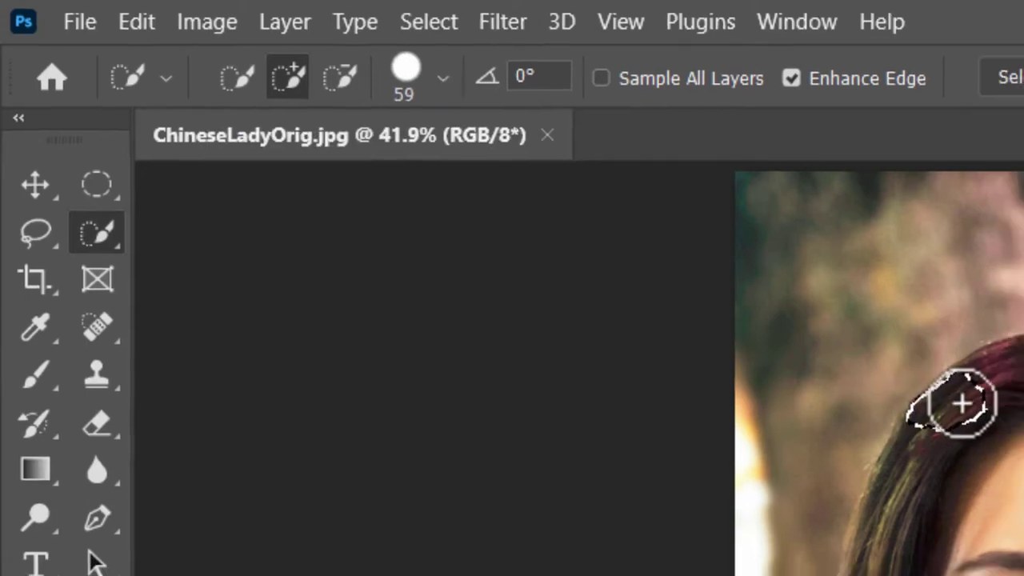
{"action": "left_click_drag", "start_coordinate": [999, 415], "coordinate": [922, 575]}
{"action": "left_click_drag", "start_coordinate": [455, 358], "coordinate": [433, 489]}
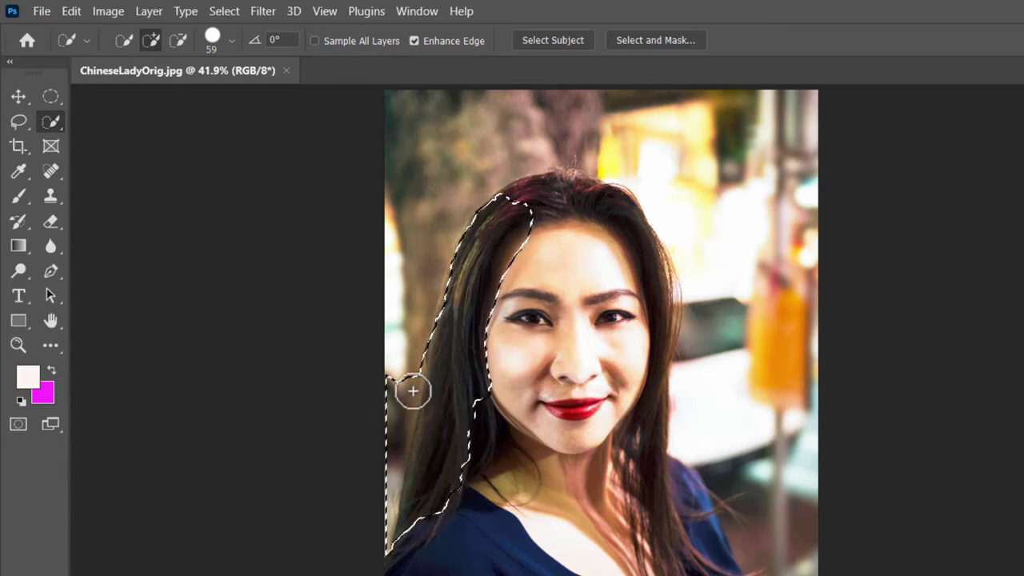
{"action": "key", "text": "alt"}
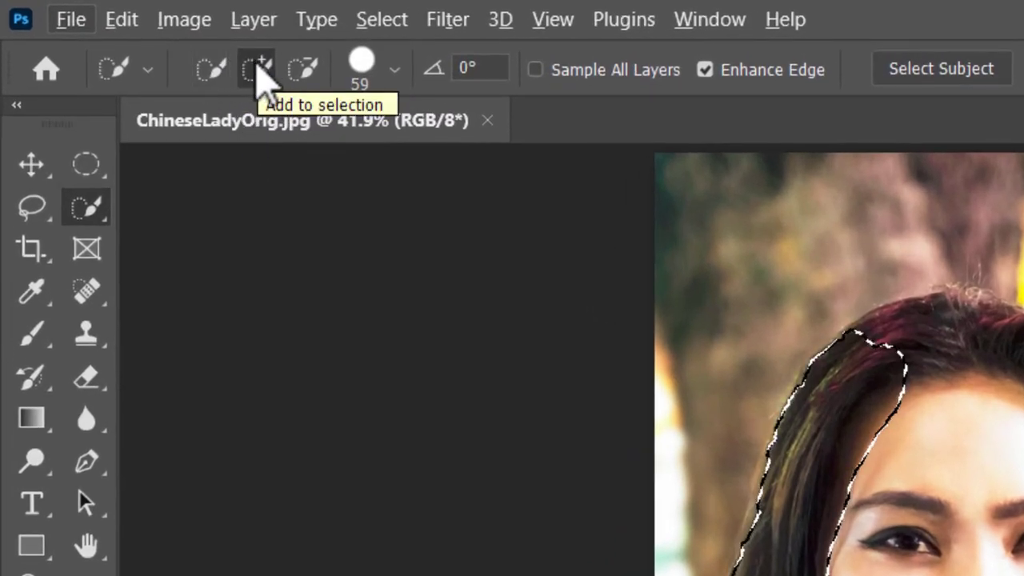
{"action": "left_click", "coordinate": [264, 80]}
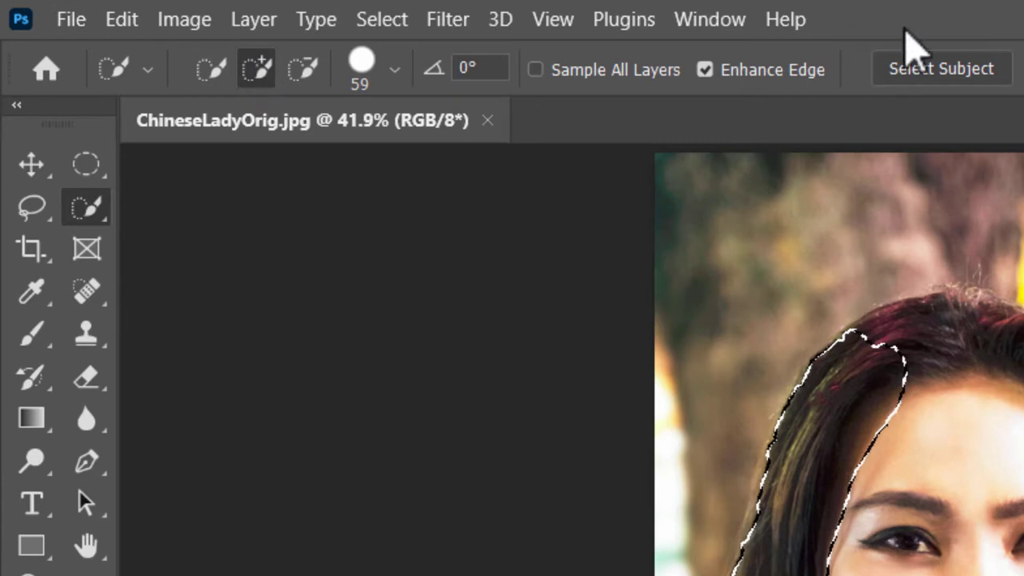
{"action": "left_click", "coordinate": [707, 72]}
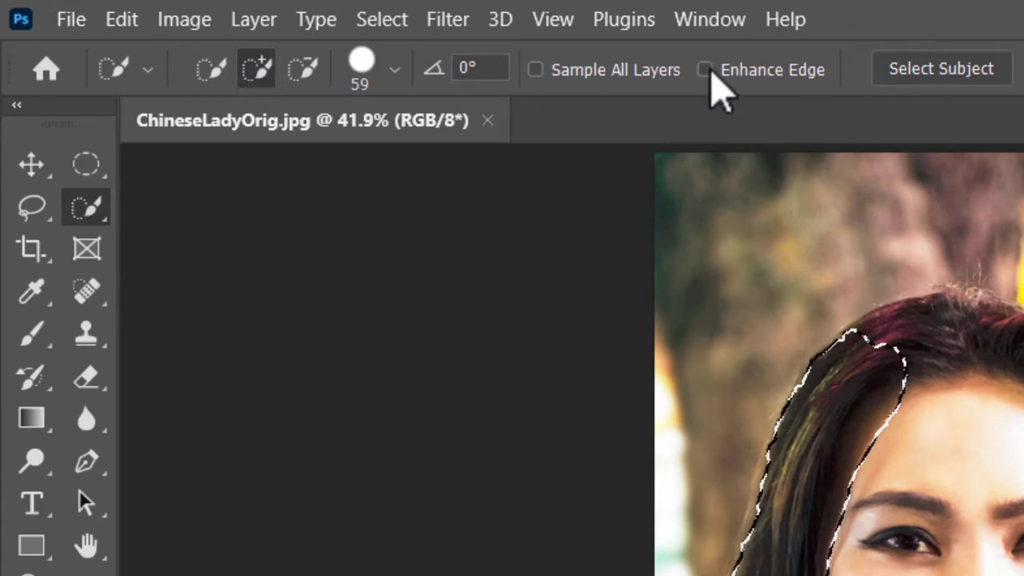
{"action": "left_click", "coordinate": [705, 70]}
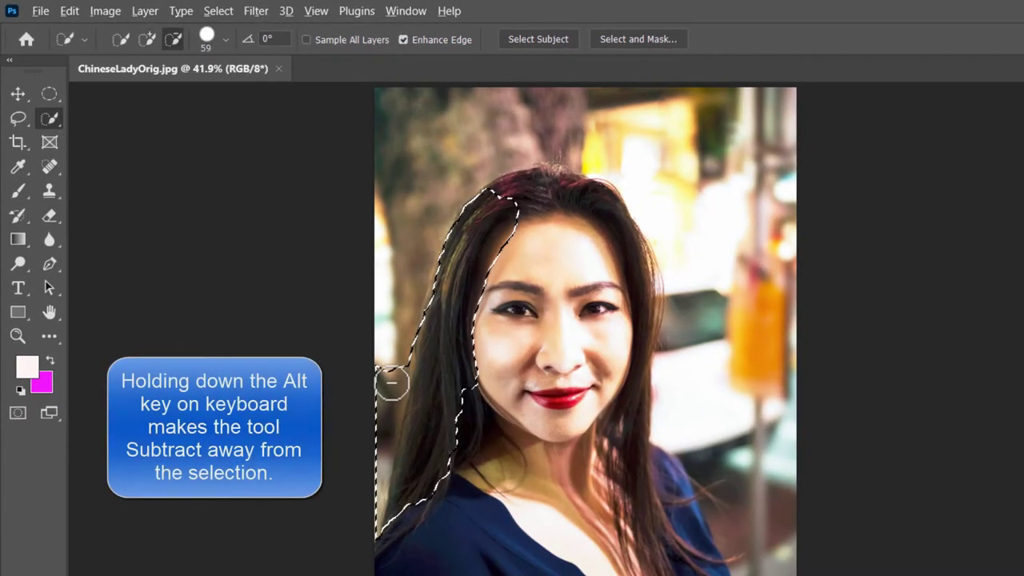
Subtract the background area beside the woman's hair from the selection, and extend the selection over her whole figure
{"action": "left_click_drag", "start_coordinate": [393, 366], "coordinate": [377, 468]}
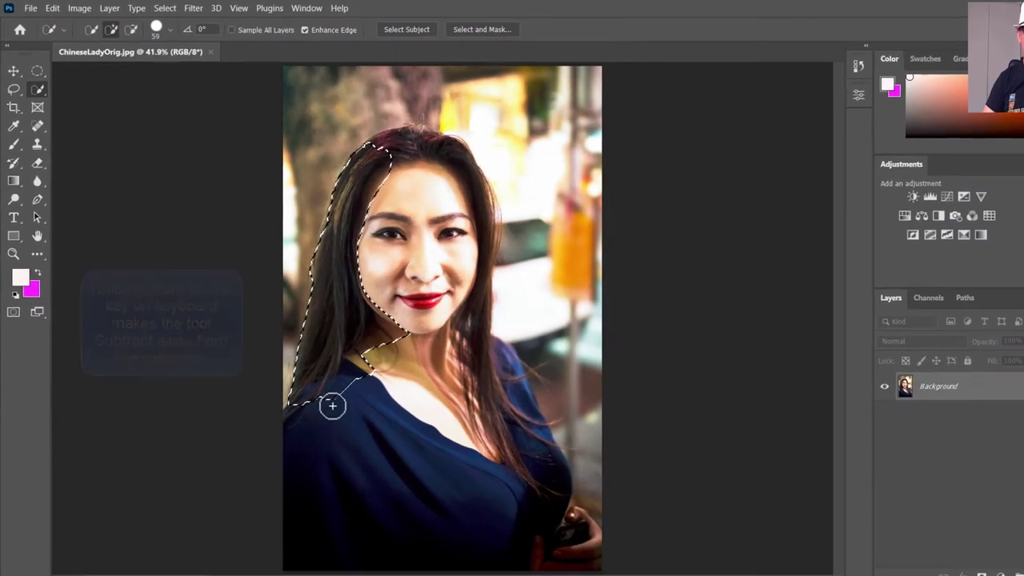
{"action": "mouse_move", "coordinate": [390, 477]}
{"action": "left_mouse_down"}
{"action": "mouse_move", "coordinate": [387, 549]}
{"action": "mouse_move", "coordinate": [409, 575]}
{"action": "left_mouse_up"}
{"action": "mouse_move", "coordinate": [348, 508]}
{"action": "left_mouse_down"}
{"action": "mouse_move", "coordinate": [376, 512]}
{"action": "mouse_move", "coordinate": [493, 476]}
{"action": "mouse_move", "coordinate": [521, 446]}
{"action": "mouse_move", "coordinate": [491, 400]}
{"action": "mouse_move", "coordinate": [487, 359]}
{"action": "mouse_move", "coordinate": [518, 385]}
{"action": "left_mouse_up"}
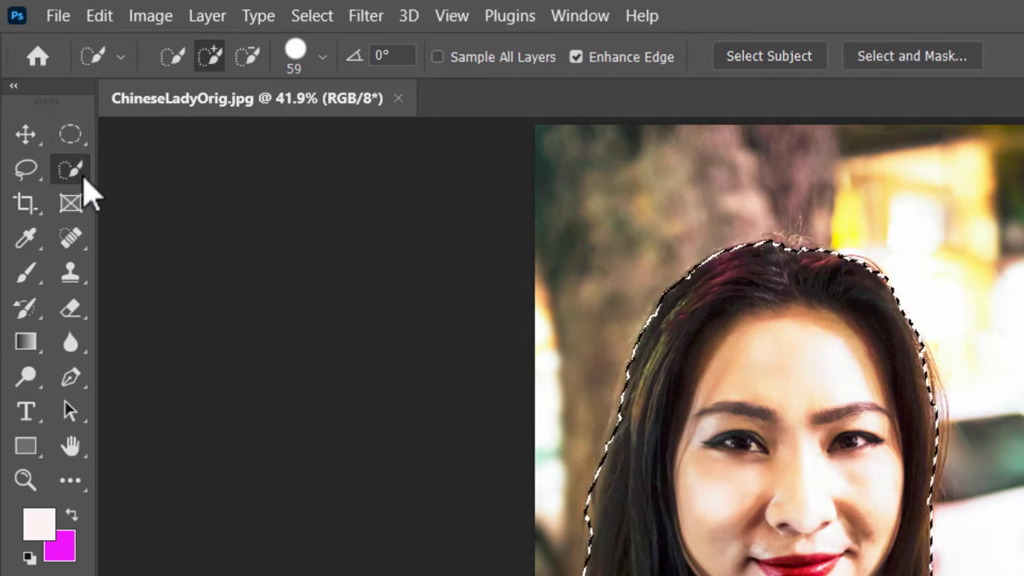
Open the Select and Mask workspace for the woman's selection and keep the Global Refinements section expanded
{"action": "left_click", "coordinate": [30, 138]}
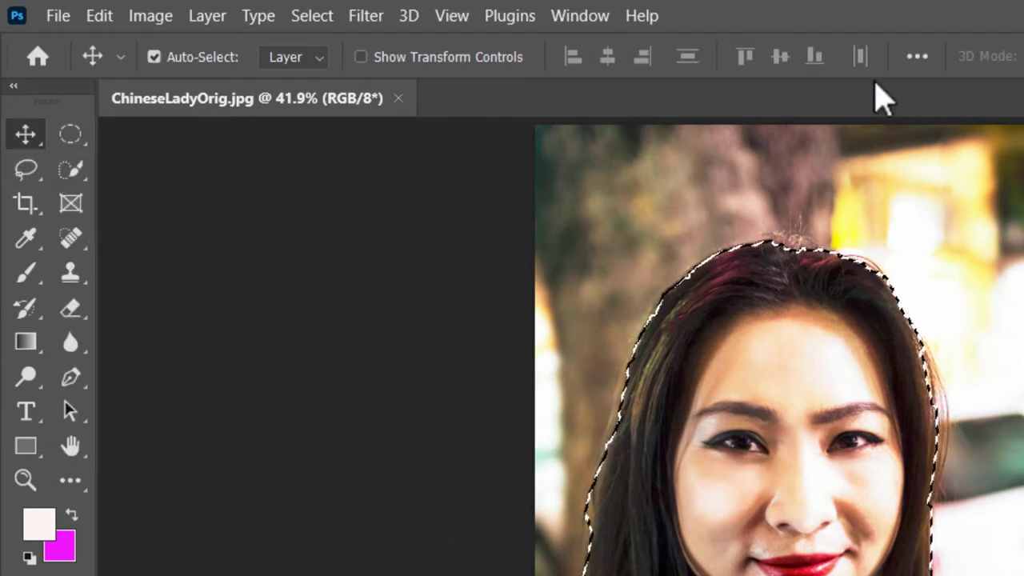
{"action": "left_click", "coordinate": [70, 172]}
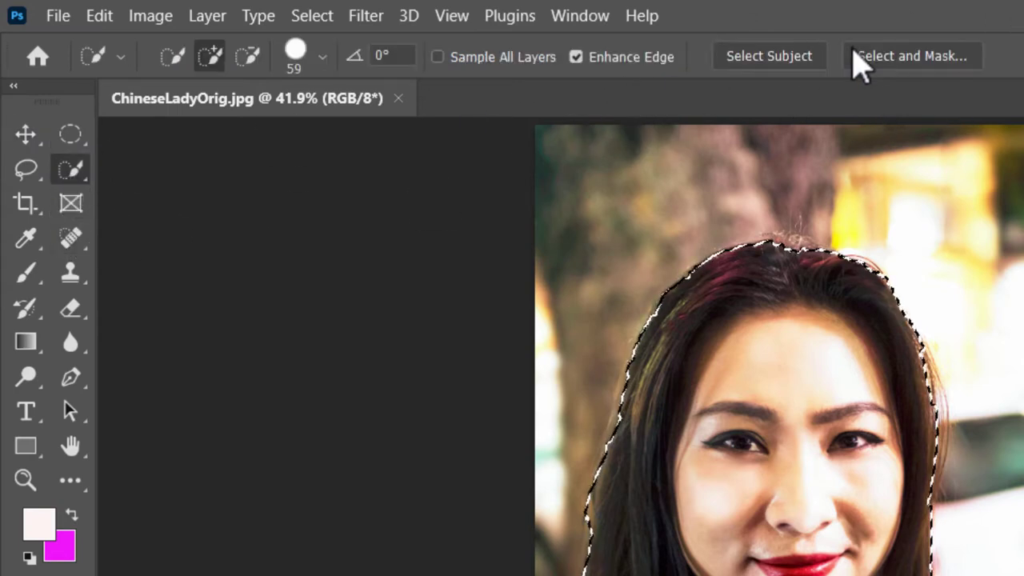
{"action": "left_click", "coordinate": [920, 62]}
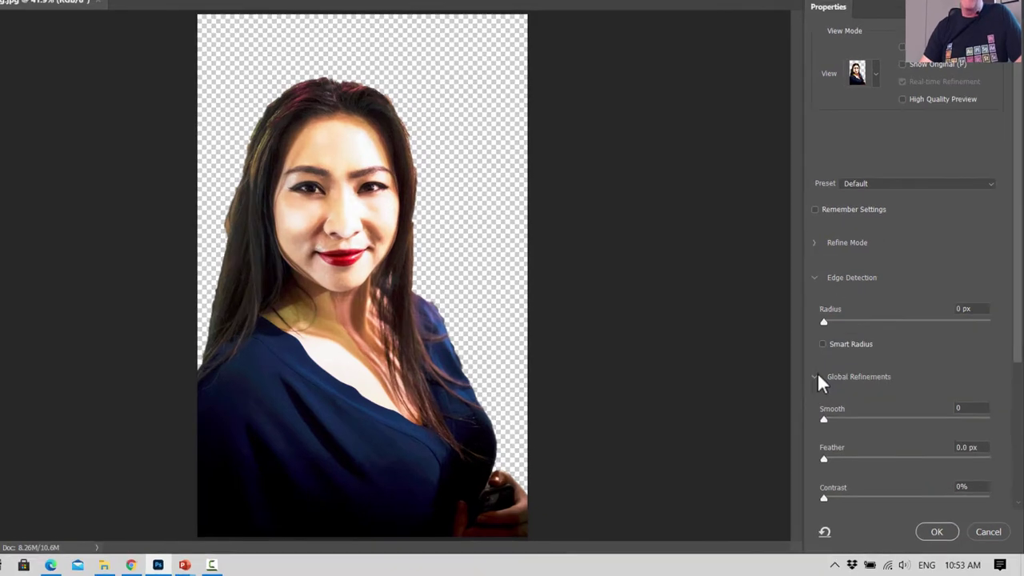
{"action": "left_click", "coordinate": [816, 376]}
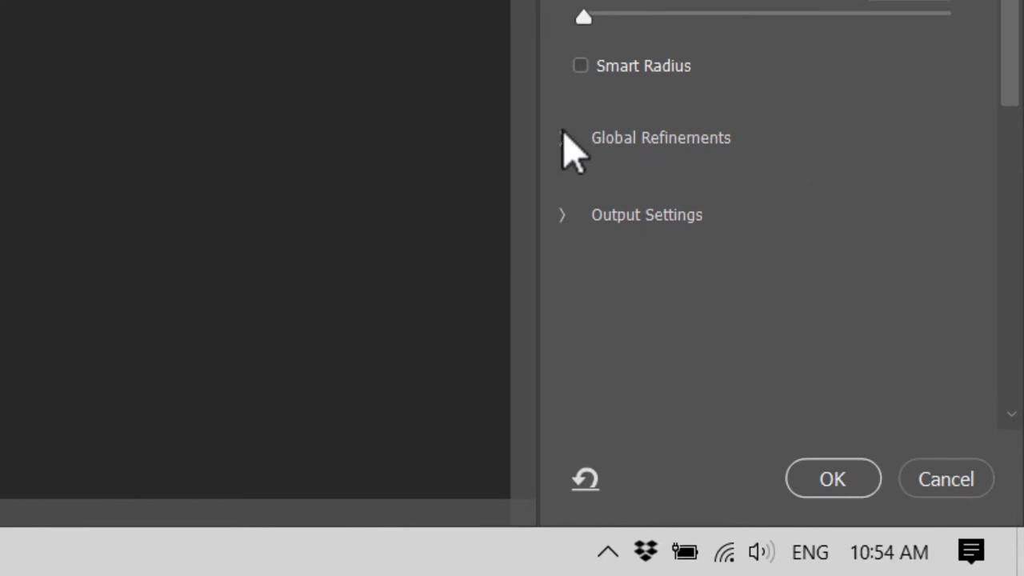
{"action": "left_click", "coordinate": [566, 139]}
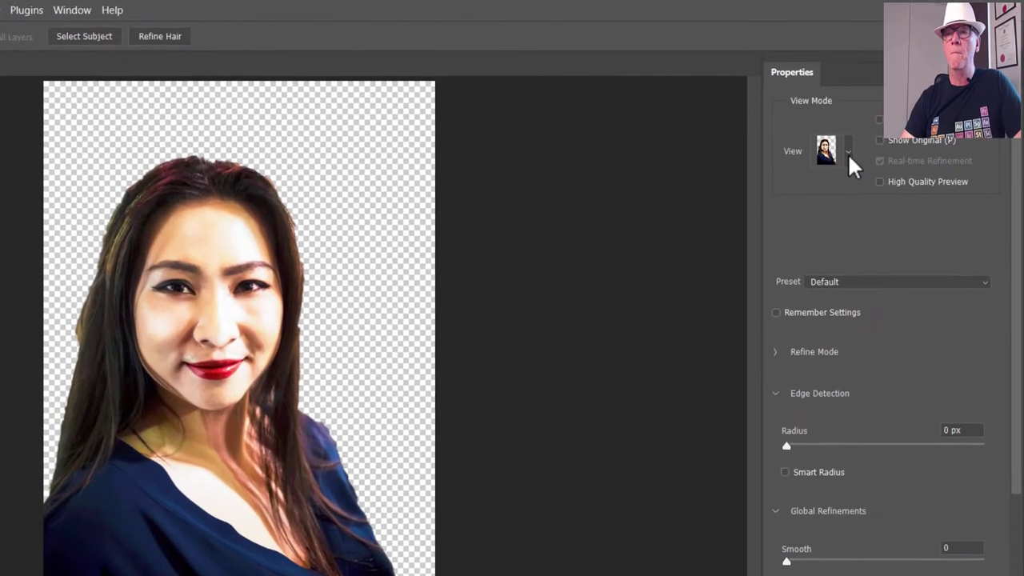
Compare the Overlay, On Black, On White and Black & White view modes of the cutout, and settle on Overlay
{"action": "left_click", "coordinate": [888, 116]}
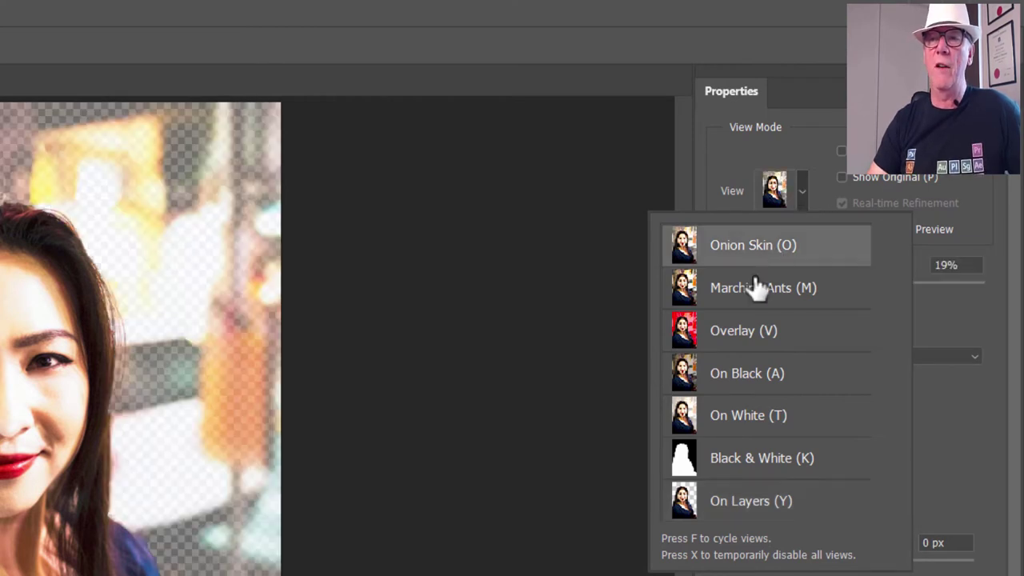
{"action": "left_click", "coordinate": [752, 336]}
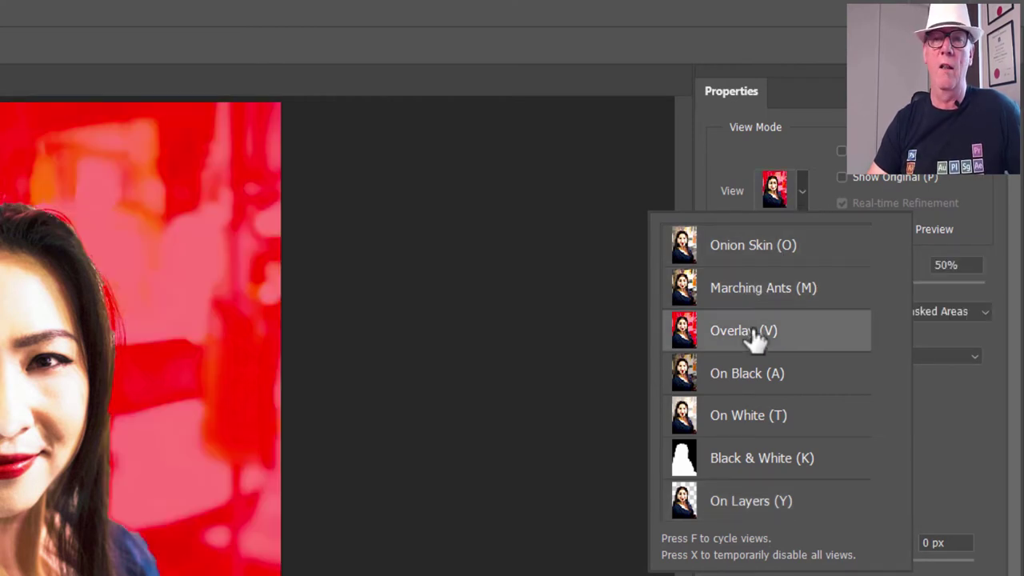
{"action": "left_click", "coordinate": [752, 376]}
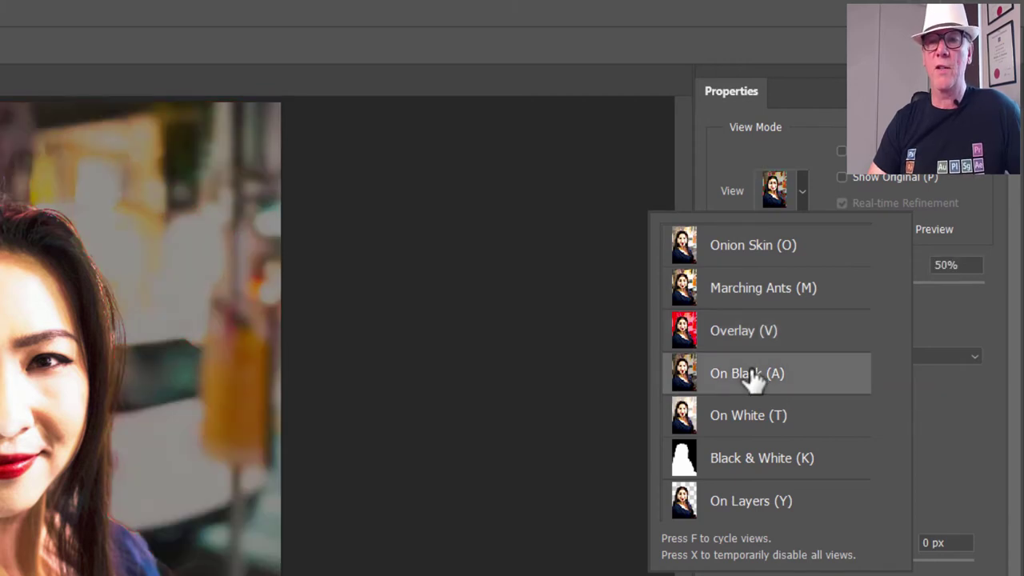
{"action": "left_click", "coordinate": [745, 418]}
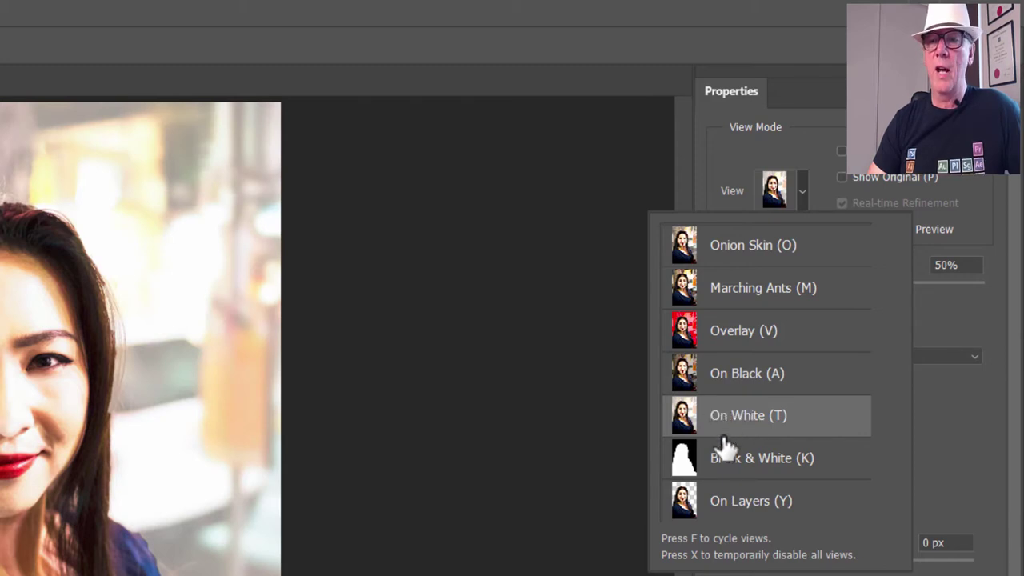
{"action": "left_click", "coordinate": [725, 463]}
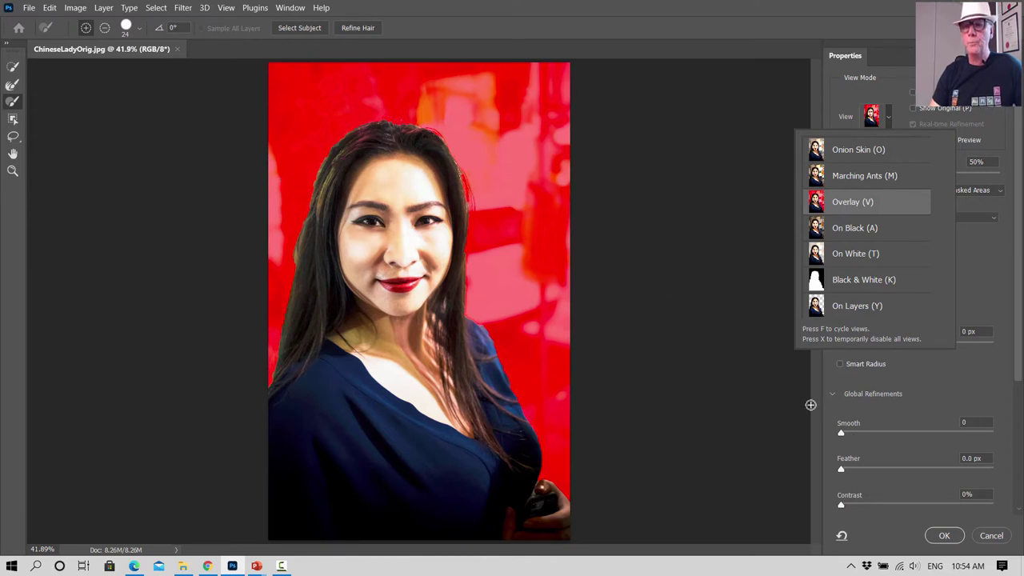
Set the Smooth value of the mask edge to 26 in Global Refinements
{"action": "left_click", "coordinate": [840, 433]}
{"action": "mouse_move", "coordinate": [846, 430]}
{"action": "left_mouse_down"}
{"action": "mouse_move", "coordinate": [881, 429]}
{"action": "mouse_move", "coordinate": [865, 436]}
{"action": "left_mouse_up"}
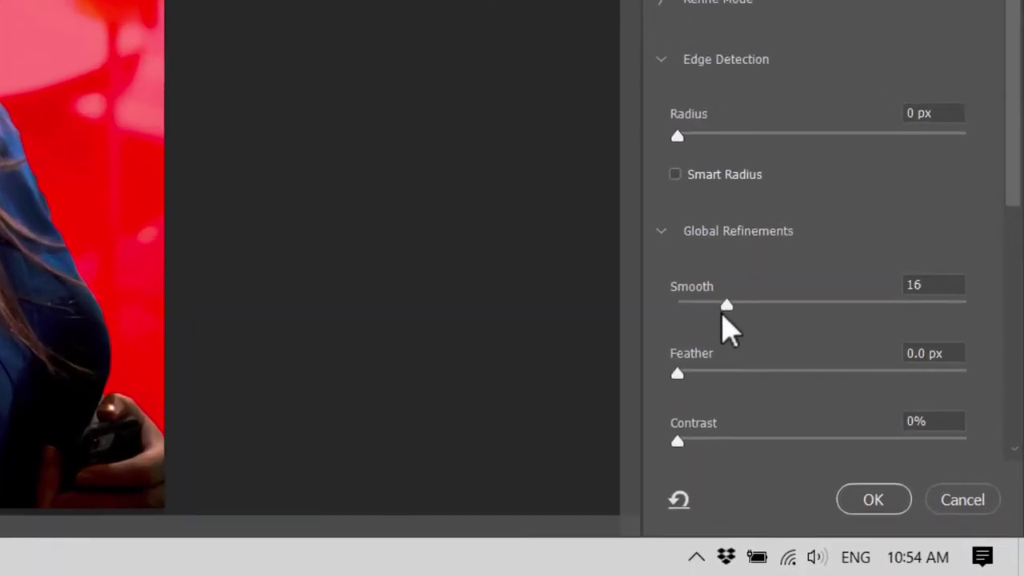
{"action": "left_click_drag", "start_coordinate": [722, 314], "coordinate": [754, 312]}
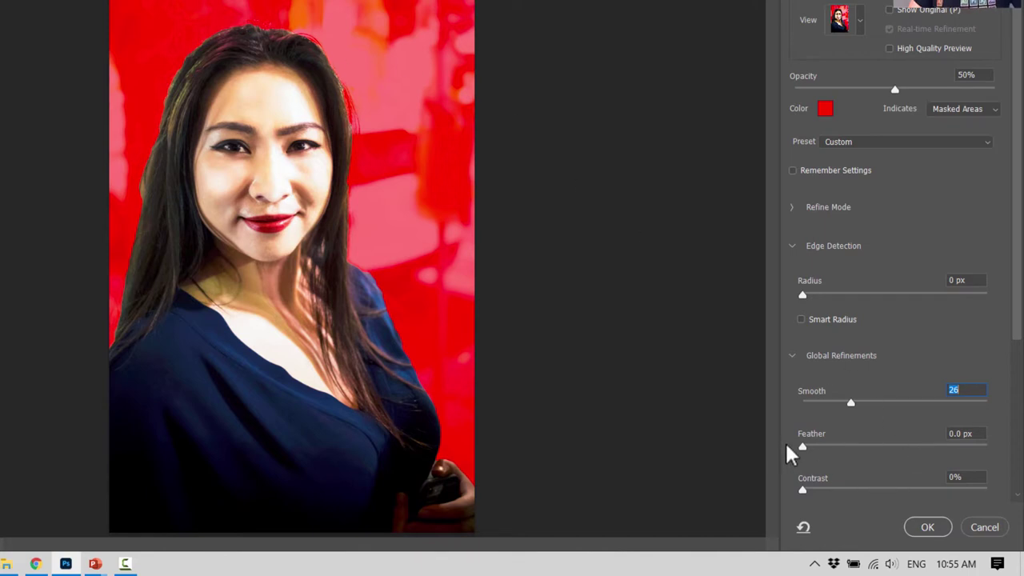
Set the Feather value of the mask edge to 3.0 px in Global Refinements
{"action": "left_click_drag", "start_coordinate": [803, 450], "coordinate": [826, 448]}
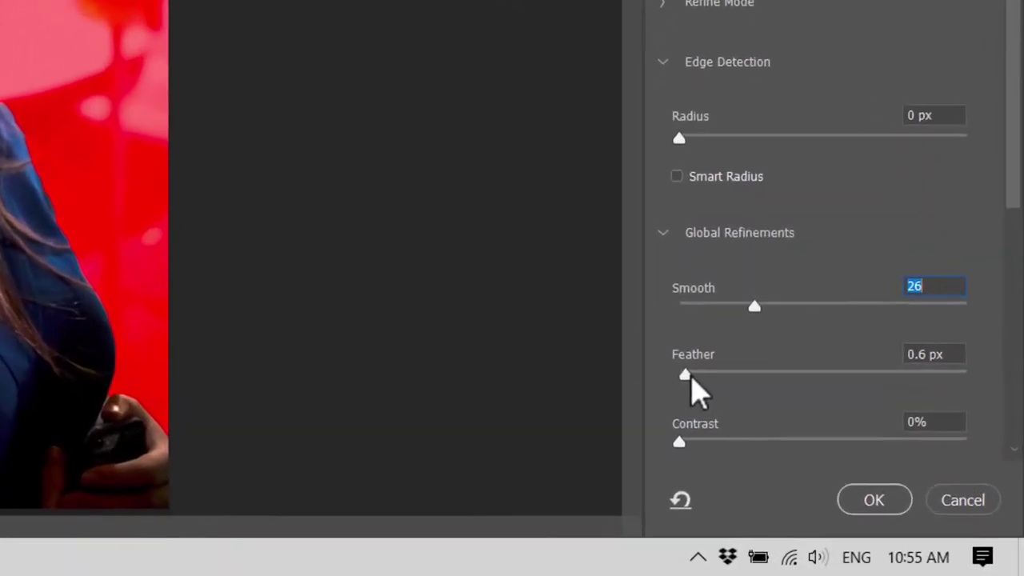
{"action": "left_click_drag", "start_coordinate": [660, 335], "coordinate": [675, 334]}
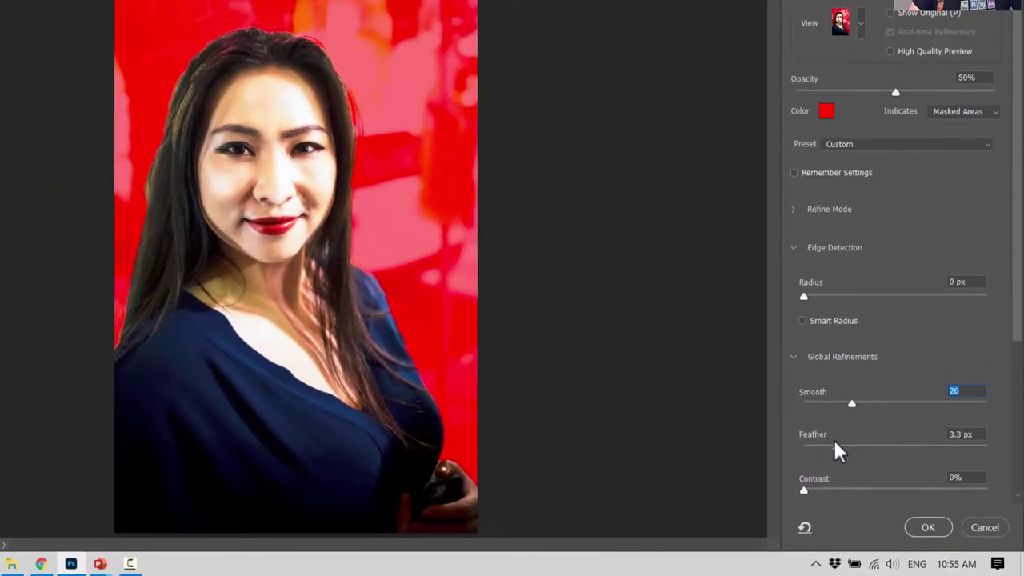
{"action": "left_click_drag", "start_coordinate": [834, 444], "coordinate": [865, 466]}
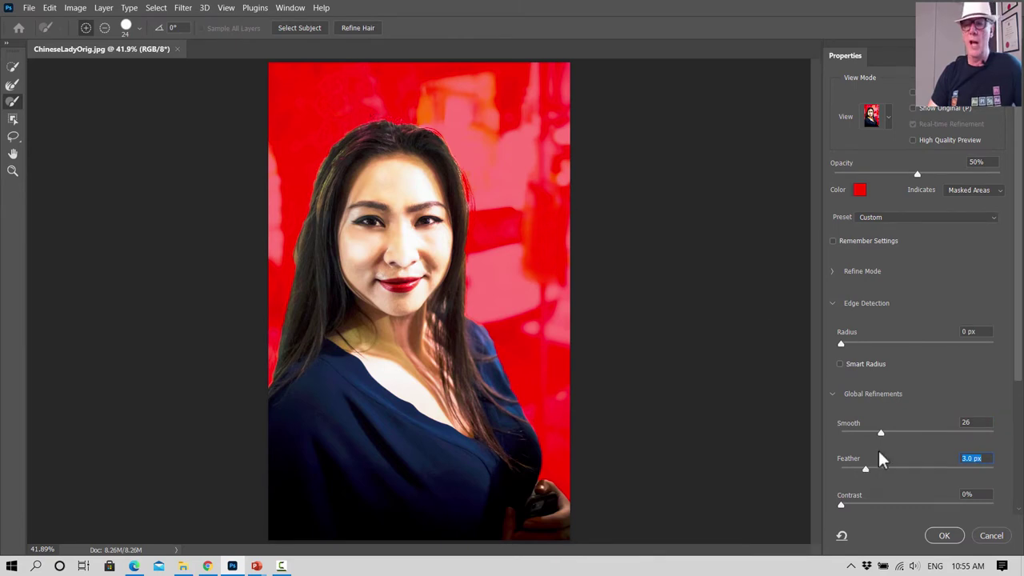
Apply the Select and Mask refinement and add a layer mask from the selection to hide the background
{"action": "left_click", "coordinate": [944, 537]}
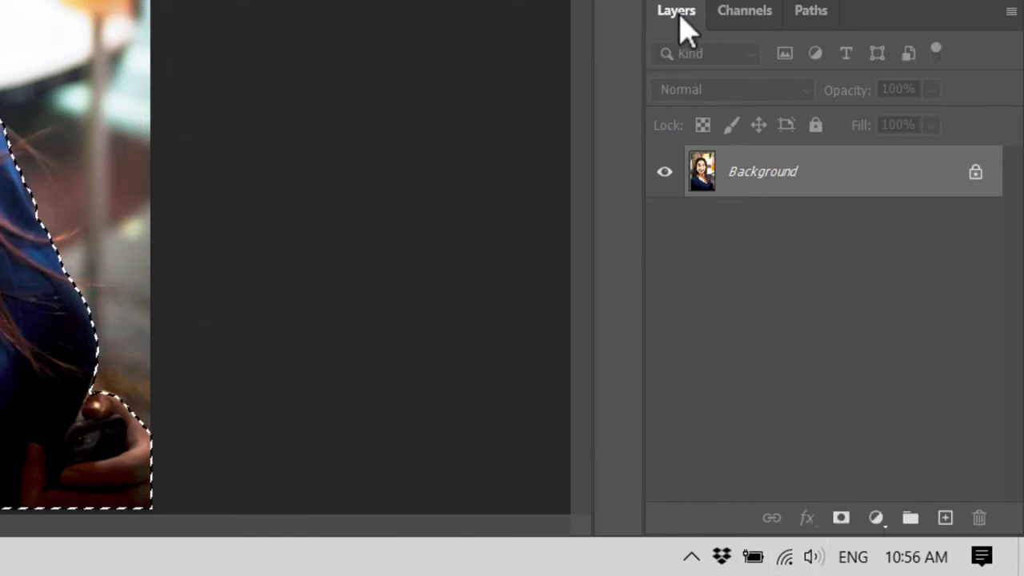
{"action": "left_click", "coordinate": [842, 518]}
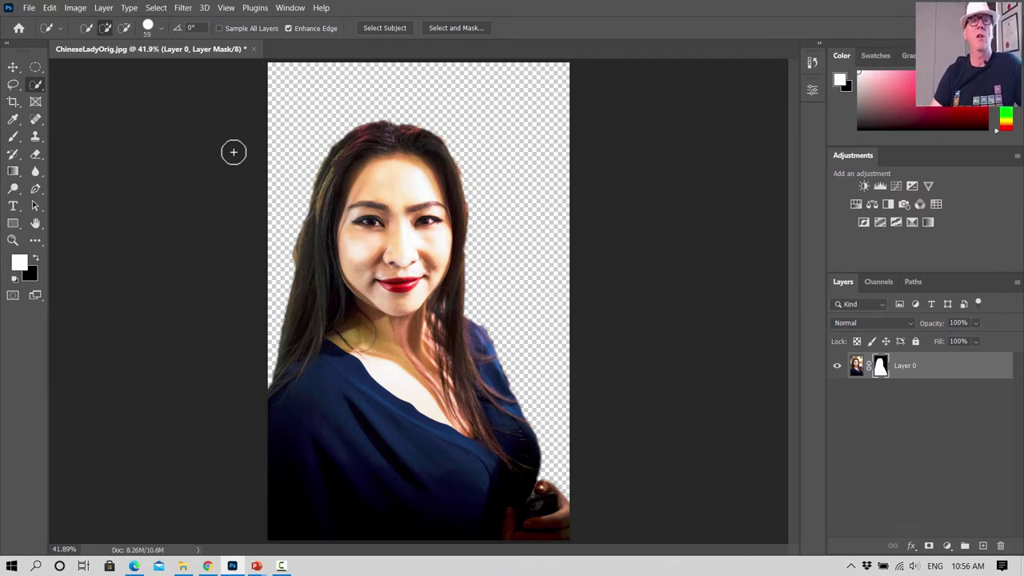
Erase the leftover background fringe along the hair on the image's left side, using the Eraser at 66% opacity and 100% zoom
{"action": "left_click", "coordinate": [12, 240]}
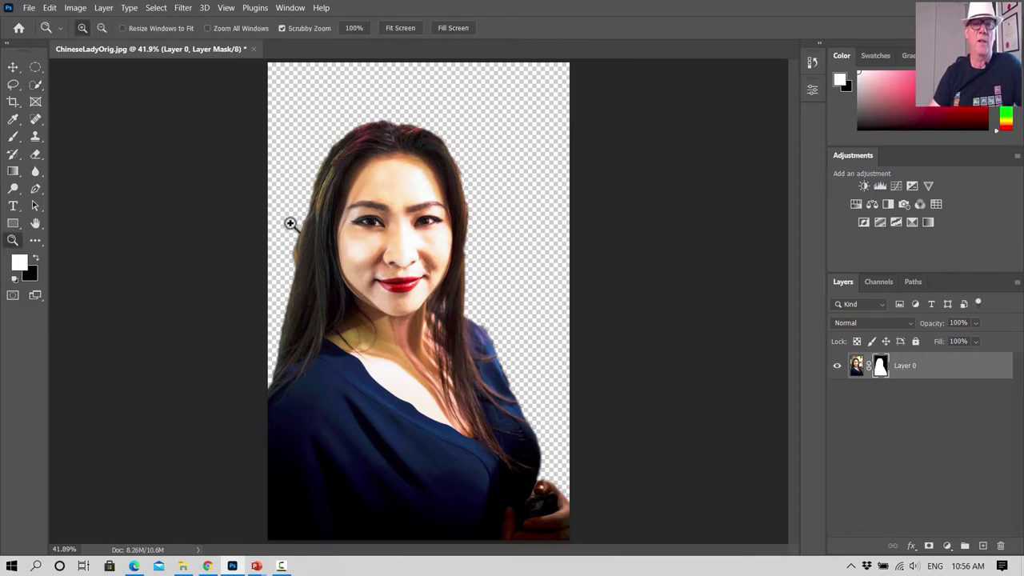
{"action": "left_click", "coordinate": [291, 224]}
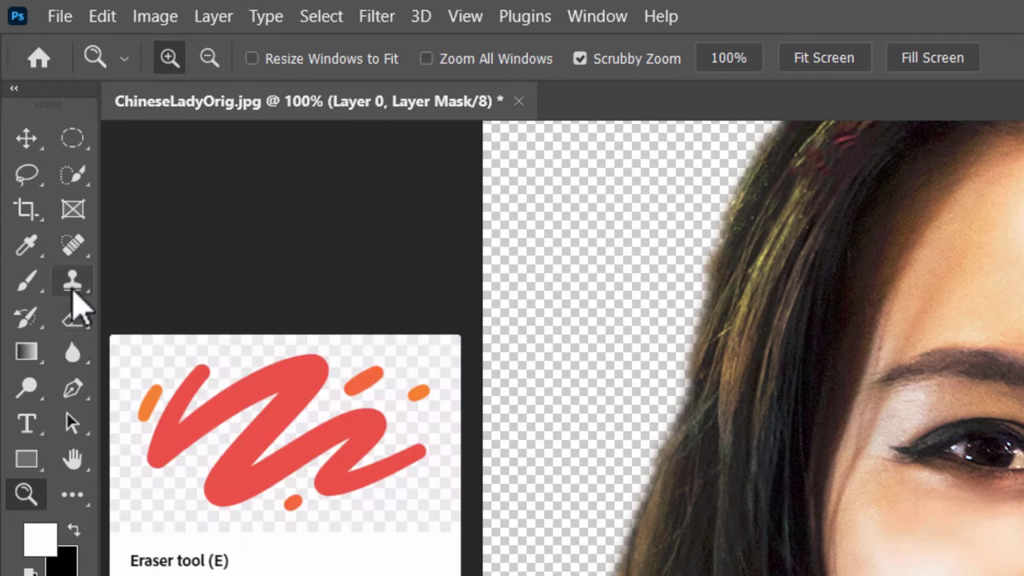
{"action": "left_click", "coordinate": [73, 318]}
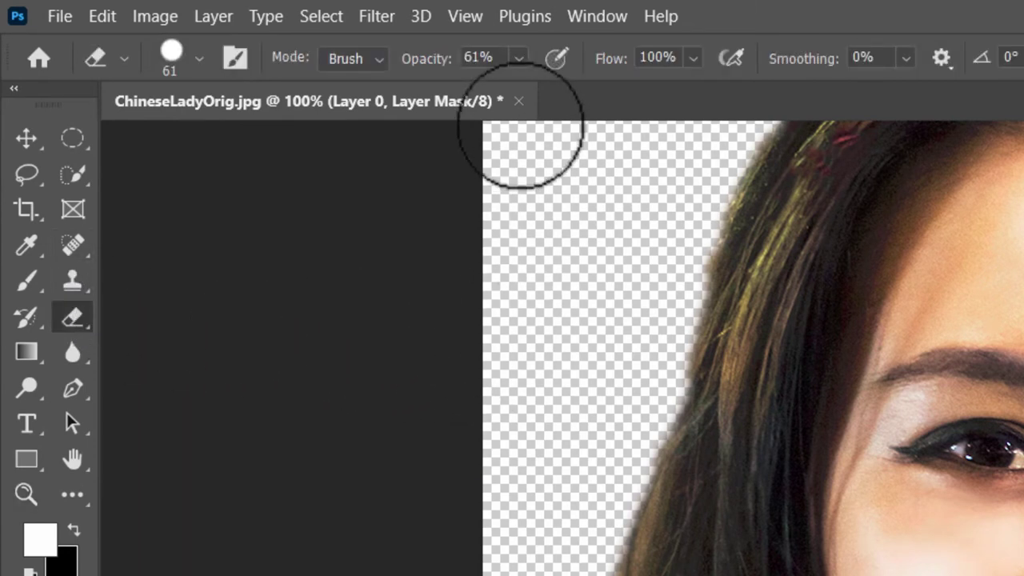
{"action": "left_click", "coordinate": [519, 58]}
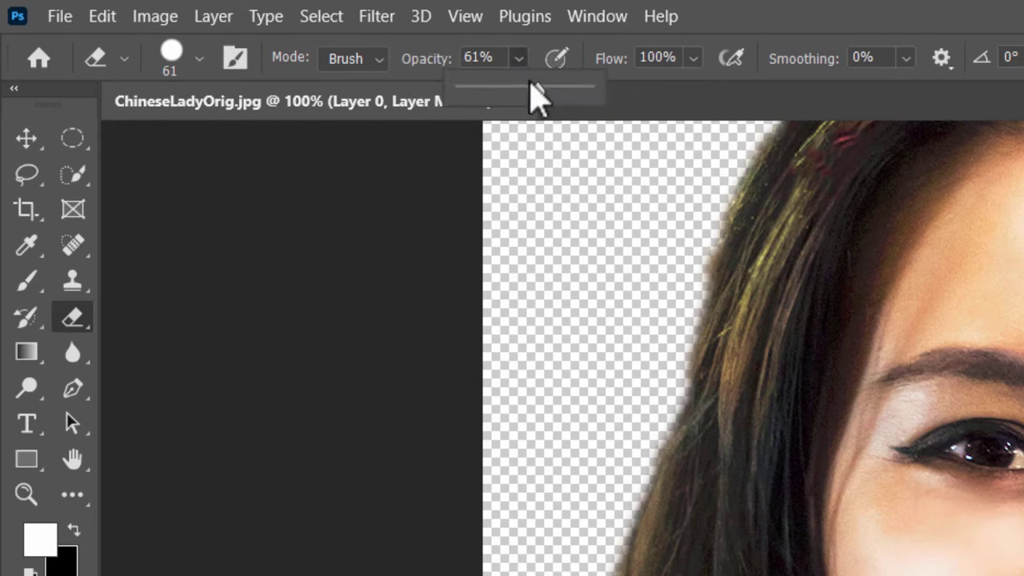
{"action": "mouse_move", "coordinate": [540, 86]}
{"action": "left_mouse_down"}
{"action": "mouse_move", "coordinate": [515, 87]}
{"action": "mouse_move", "coordinate": [553, 88]}
{"action": "mouse_move", "coordinate": [544, 90]}
{"action": "left_mouse_up"}
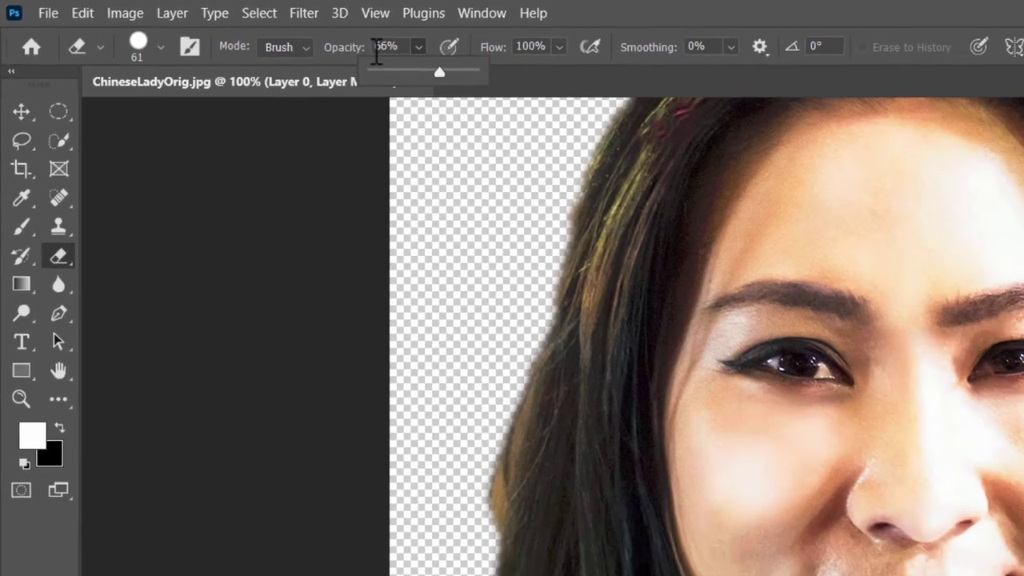
{"action": "left_click", "coordinate": [523, 232]}
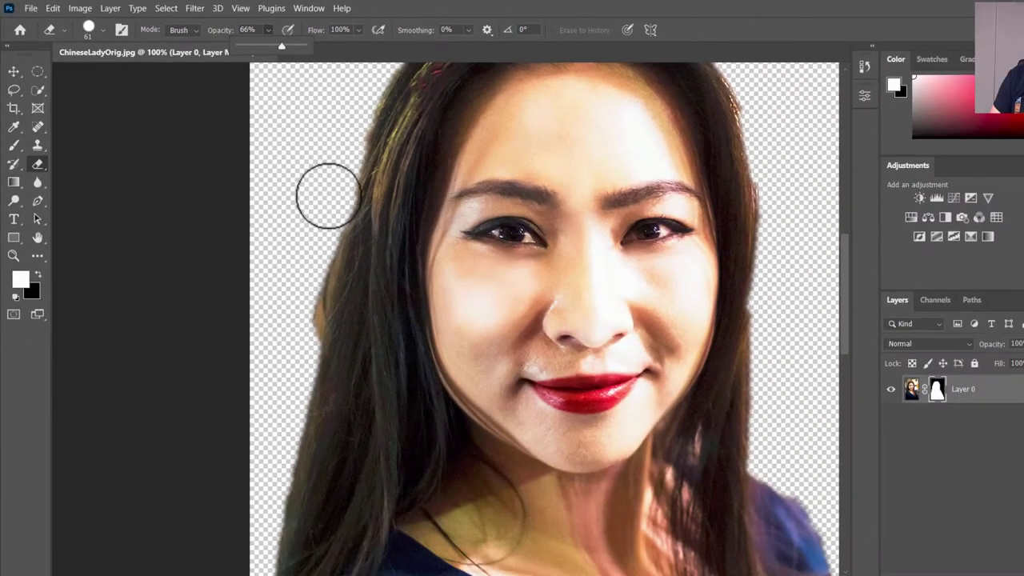
{"action": "left_click_drag", "start_coordinate": [511, 303], "coordinate": [506, 359]}
{"action": "mouse_move", "coordinate": [324, 229]}
{"action": "left_mouse_down"}
{"action": "mouse_move", "coordinate": [308, 331]}
{"action": "mouse_move", "coordinate": [302, 304]}
{"action": "left_mouse_up"}
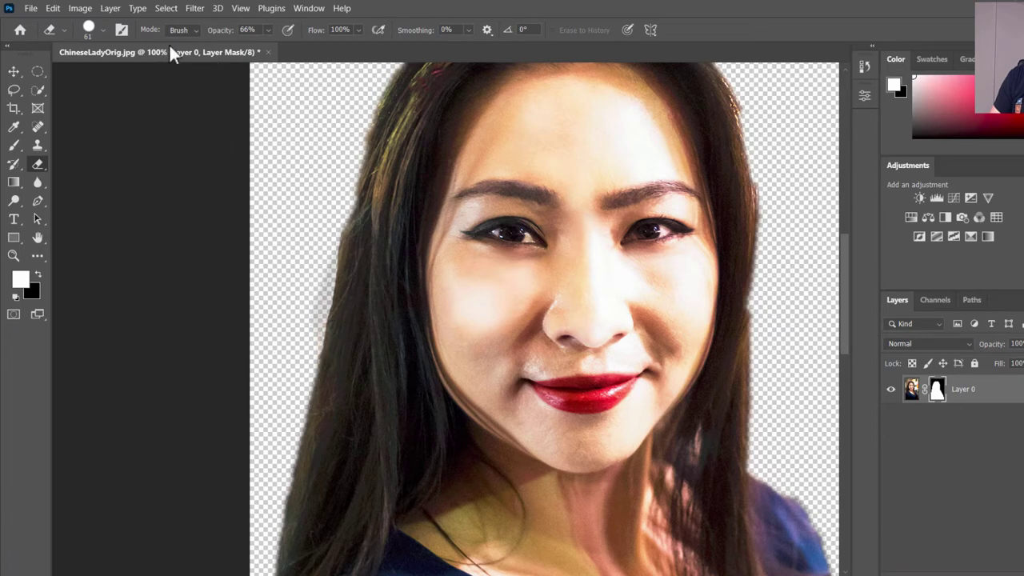
Set the Eraser's brush size to 83 px, keeping hardness at 100%
{"action": "left_click", "coordinate": [103, 31]}
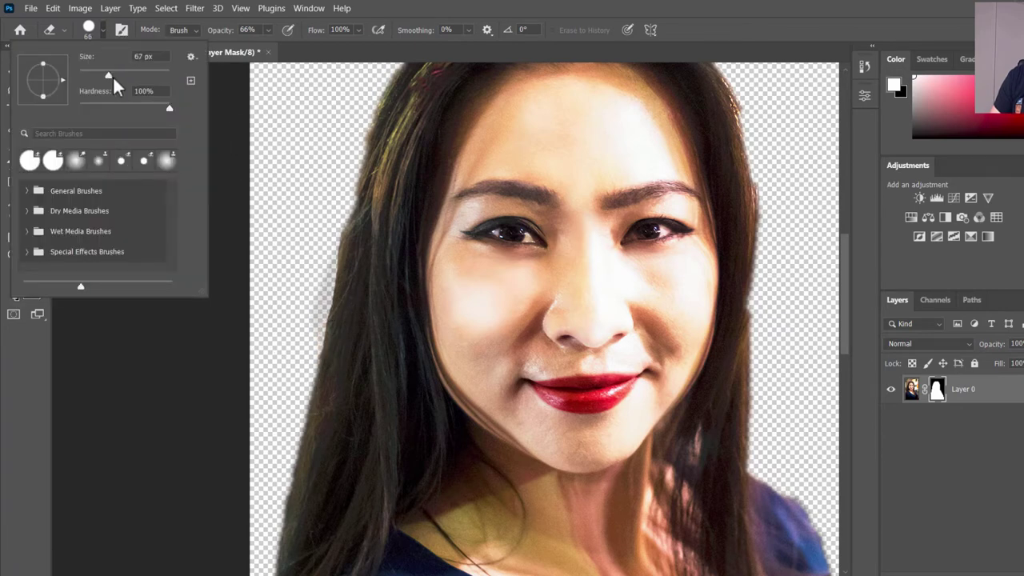
{"action": "left_click_drag", "start_coordinate": [113, 78], "coordinate": [117, 78]}
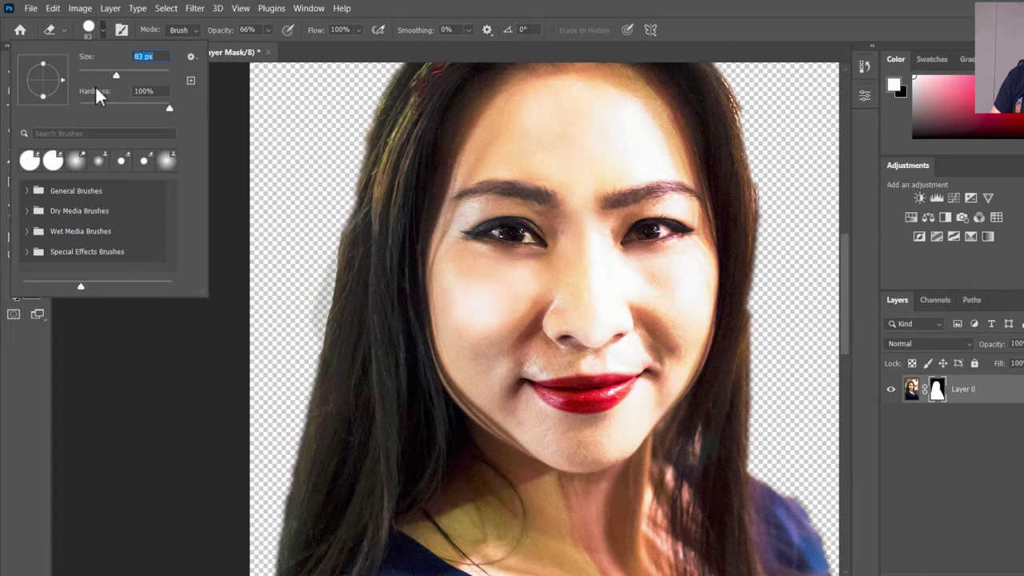
{"action": "left_click", "coordinate": [312, 212]}
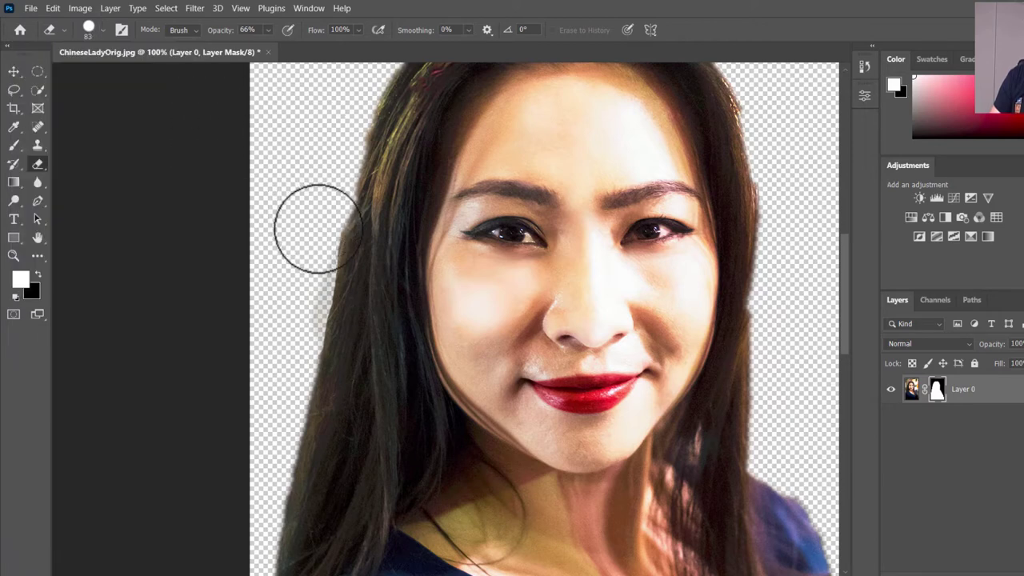
Try erasing into the hair edge beside the cheek, and undo that eraser stroke
{"action": "left_click", "coordinate": [320, 274]}
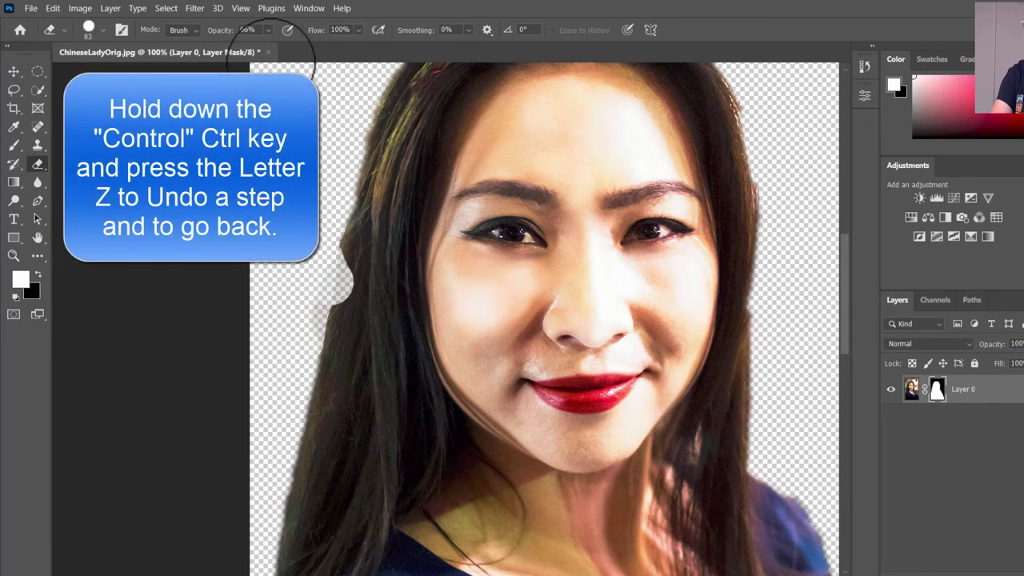
{"action": "key", "text": "ctrl+z"}
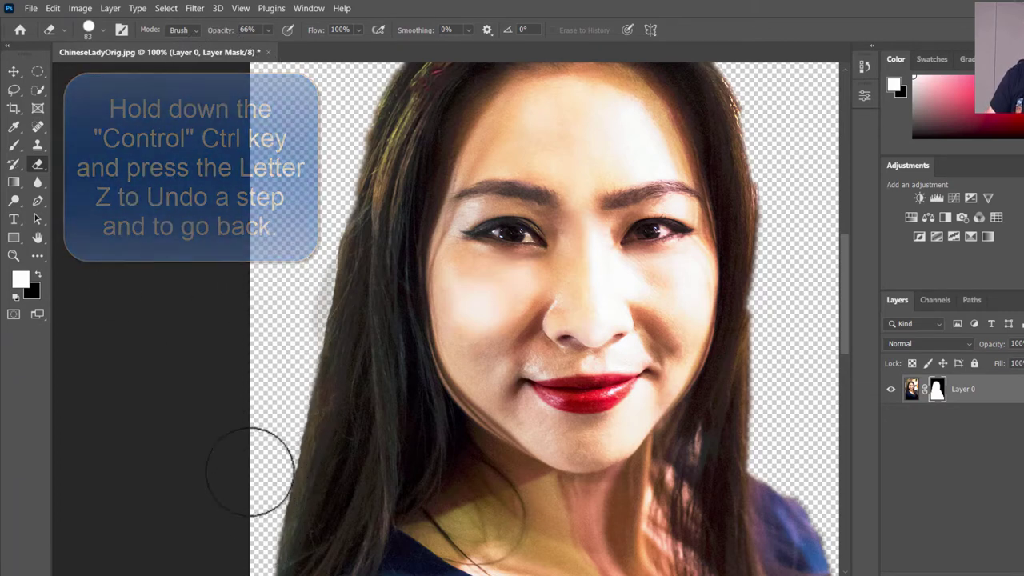
Erase the remaining faint fringe beside the hair on the image's left side and check the edge up to the crown
{"action": "scroll", "coordinate": [245, 286], "scroll_direction": "up", "scroll_amount": 3}
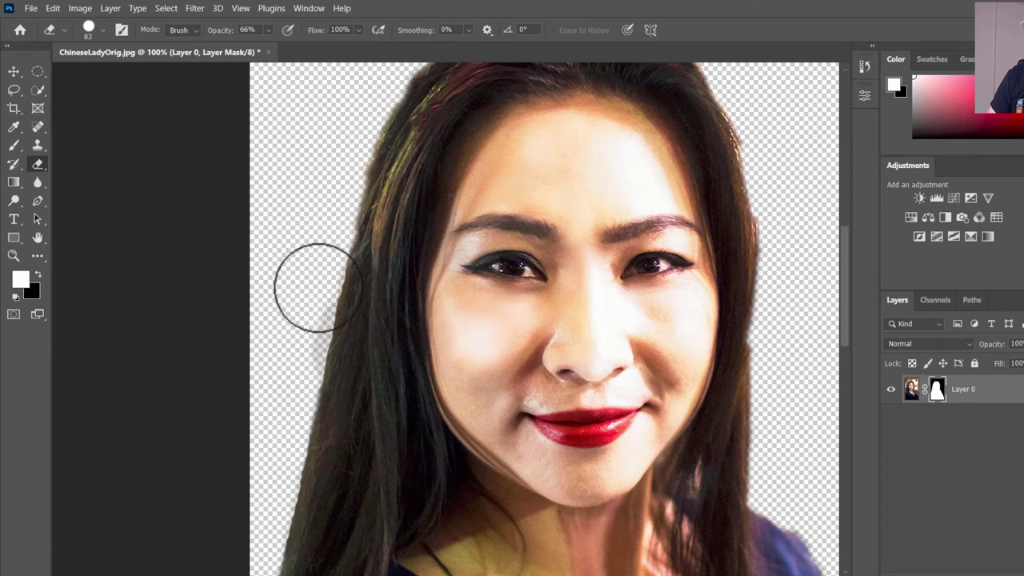
{"action": "mouse_move", "coordinate": [318, 288]}
{"action": "left_mouse_down"}
{"action": "mouse_move", "coordinate": [299, 373]}
{"action": "mouse_move", "coordinate": [311, 299]}
{"action": "left_mouse_up"}
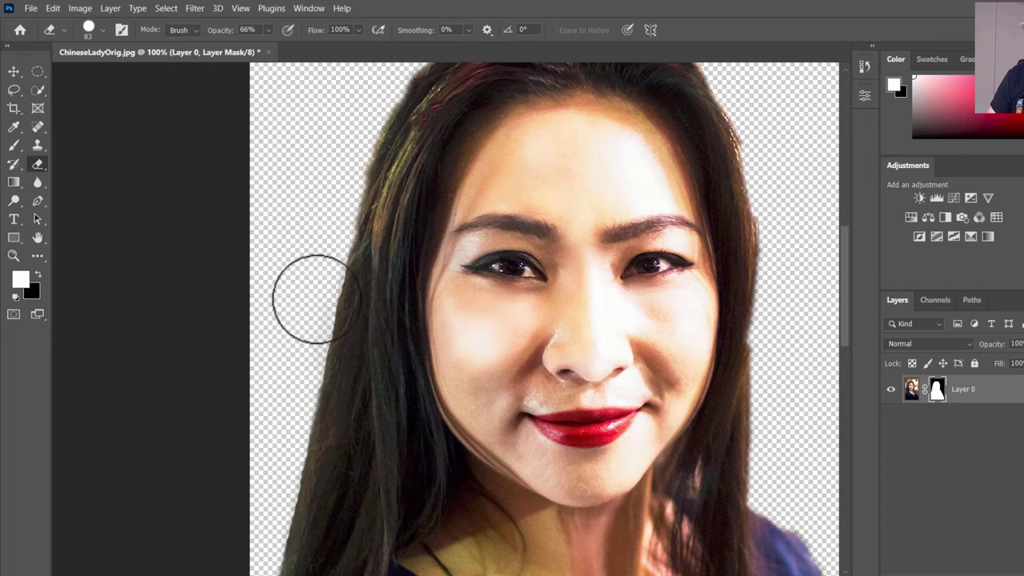
{"action": "scroll", "coordinate": [310, 218], "scroll_direction": "up", "scroll_amount": 3}
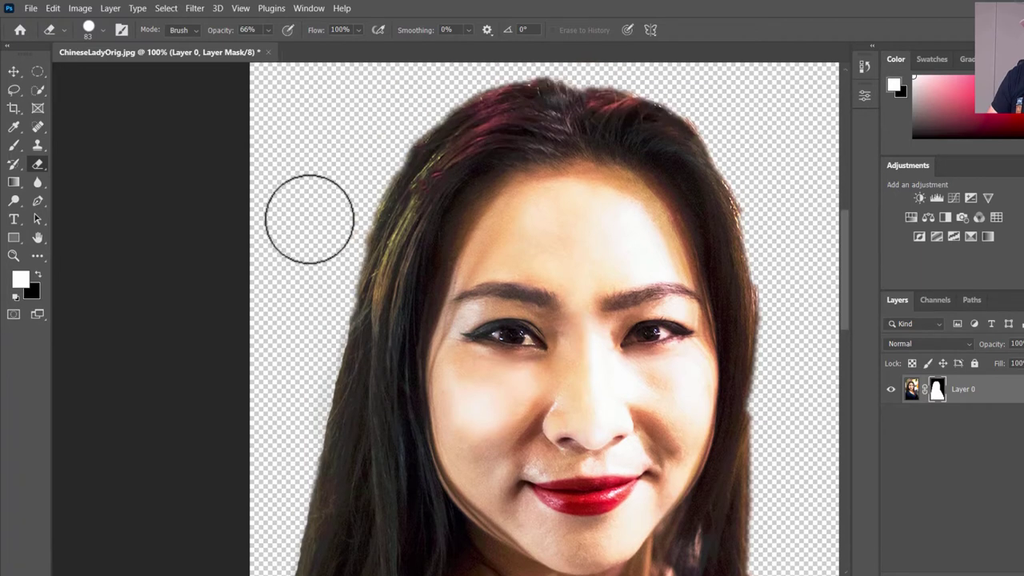
{"action": "scroll", "coordinate": [310, 218], "scroll_direction": "up", "scroll_amount": 2}
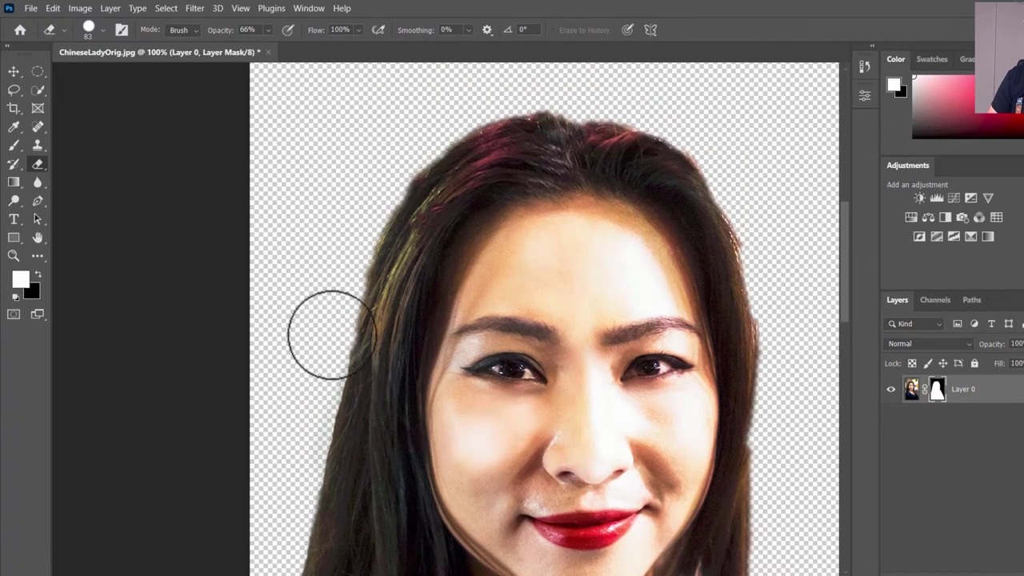
{"action": "scroll", "coordinate": [846, 304], "scroll_direction": "down", "scroll_amount": 2}
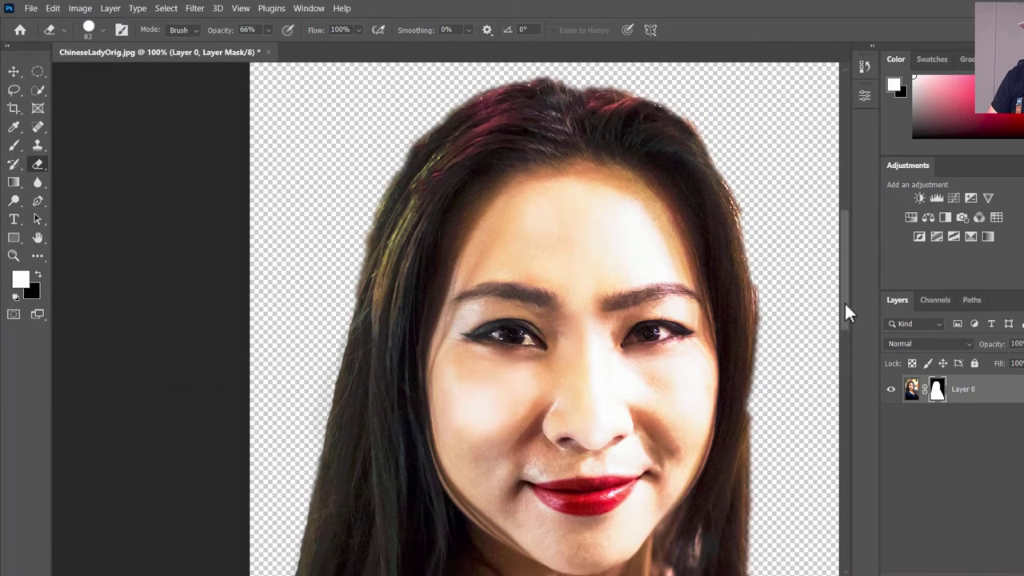
Erase the fringe along the outer edge of the blue shoulder on the image's right side with the 83 px Eraser
{"action": "scroll", "coordinate": [846, 304], "scroll_direction": "down", "scroll_amount": 4}
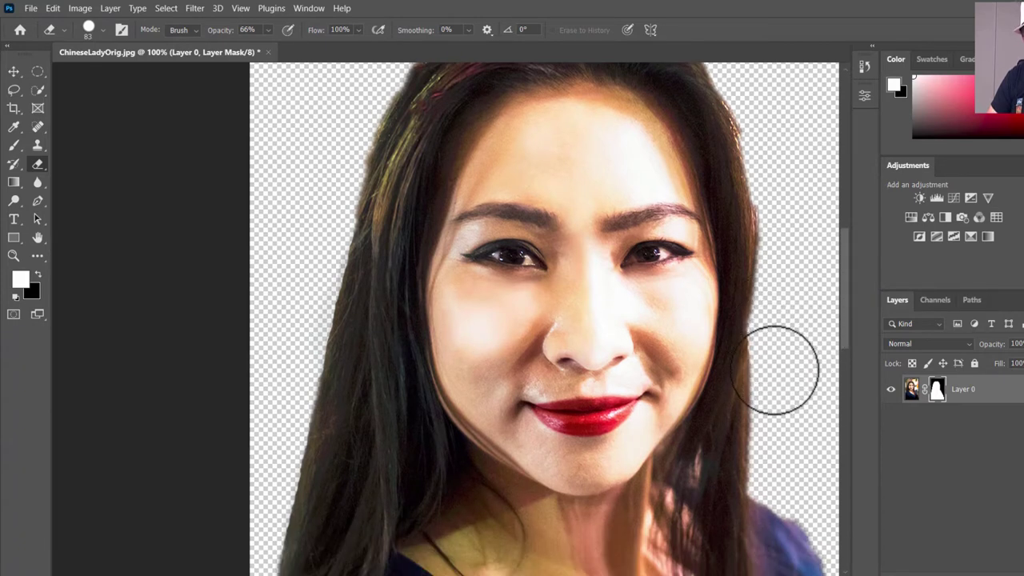
{"action": "scroll", "coordinate": [808, 332], "scroll_direction": "down", "scroll_amount": 5}
{"action": "scroll", "coordinate": [803, 334], "scroll_direction": "down", "scroll_amount": 4}
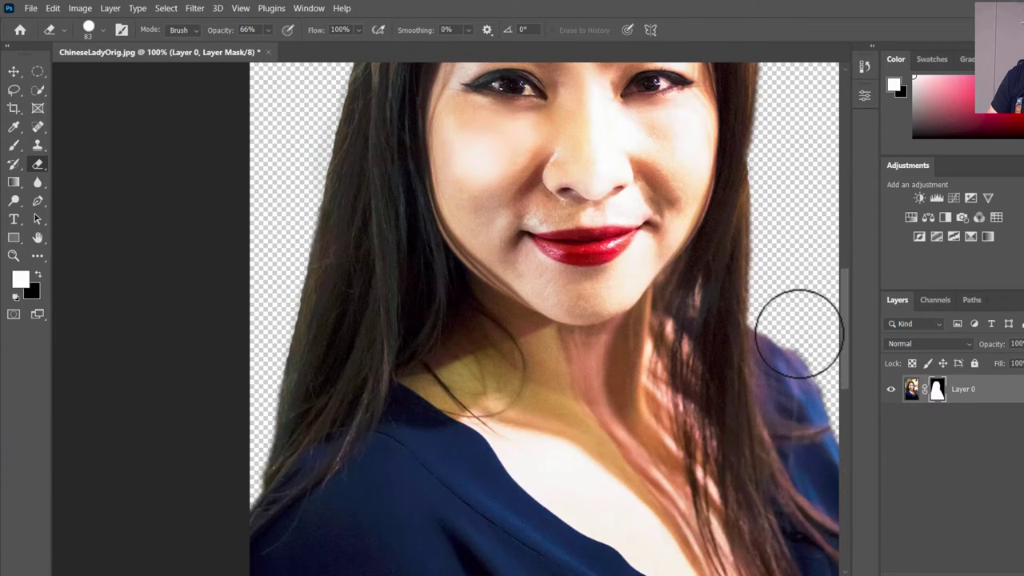
{"action": "scroll", "coordinate": [798, 332], "scroll_direction": "up", "scroll_amount": 5}
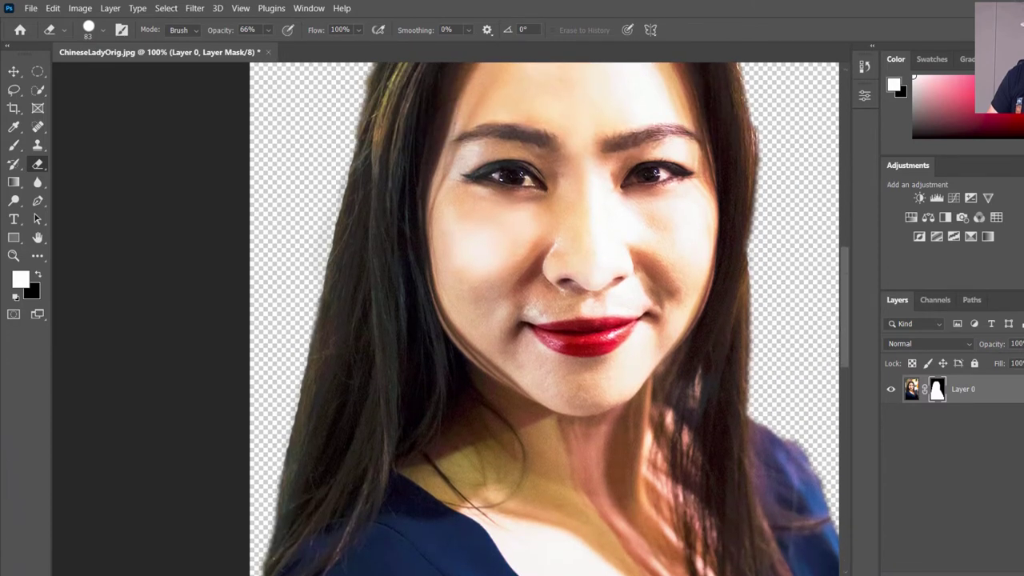
{"action": "scroll", "coordinate": [855, 334], "scroll_direction": "right", "scroll_amount": 8}
{"action": "scroll", "coordinate": [785, 350], "scroll_direction": "down", "scroll_amount": 7}
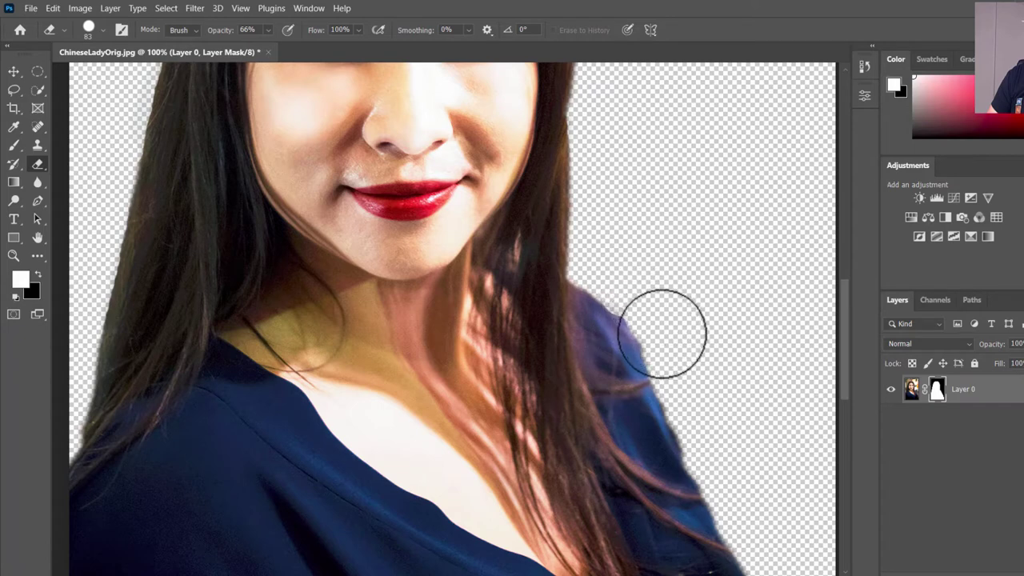
{"action": "mouse_move", "coordinate": [680, 366]}
{"action": "left_mouse_down"}
{"action": "mouse_move", "coordinate": [694, 436]}
{"action": "mouse_move", "coordinate": [717, 461]}
{"action": "mouse_move", "coordinate": [680, 400]}
{"action": "mouse_move", "coordinate": [667, 345]}
{"action": "mouse_move", "coordinate": [679, 409]}
{"action": "mouse_move", "coordinate": [686, 415]}
{"action": "mouse_move", "coordinate": [673, 357]}
{"action": "mouse_move", "coordinate": [637, 305]}
{"action": "mouse_move", "coordinate": [692, 282]}
{"action": "mouse_move", "coordinate": [628, 298]}
{"action": "left_mouse_up"}
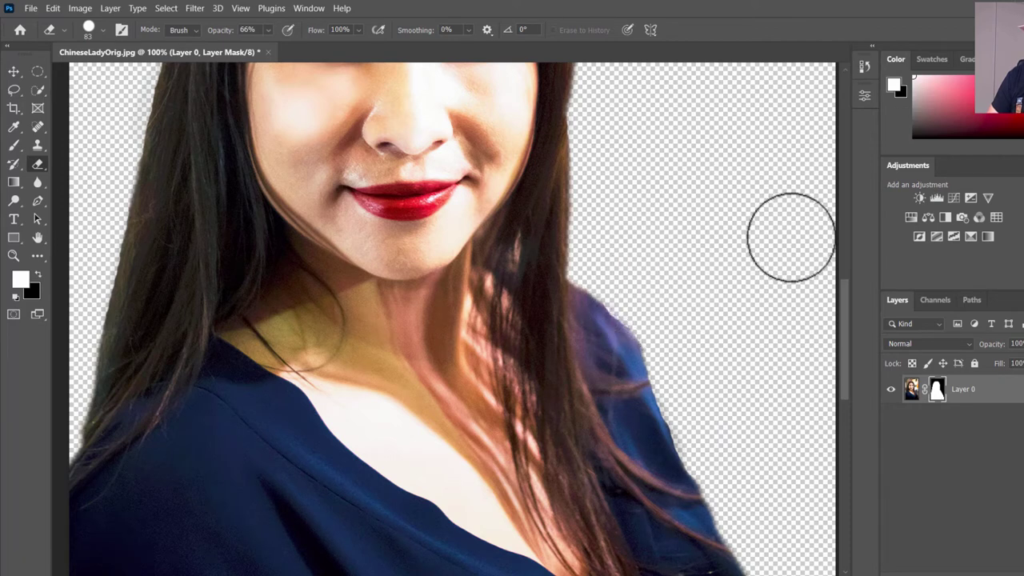
Switch to the Spot Healing Brush and fit the whole portrait on screen
{"action": "scroll", "coordinate": [701, 231], "scroll_direction": "up", "scroll_amount": 5}
{"action": "scroll", "coordinate": [702, 230], "scroll_direction": "up", "scroll_amount": 6}
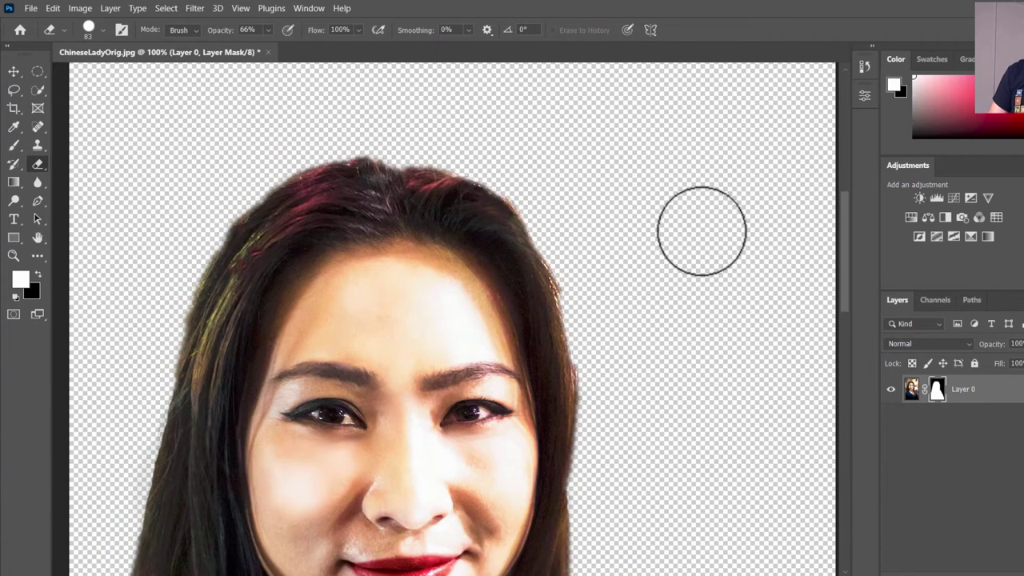
{"action": "left_click", "coordinate": [38, 128]}
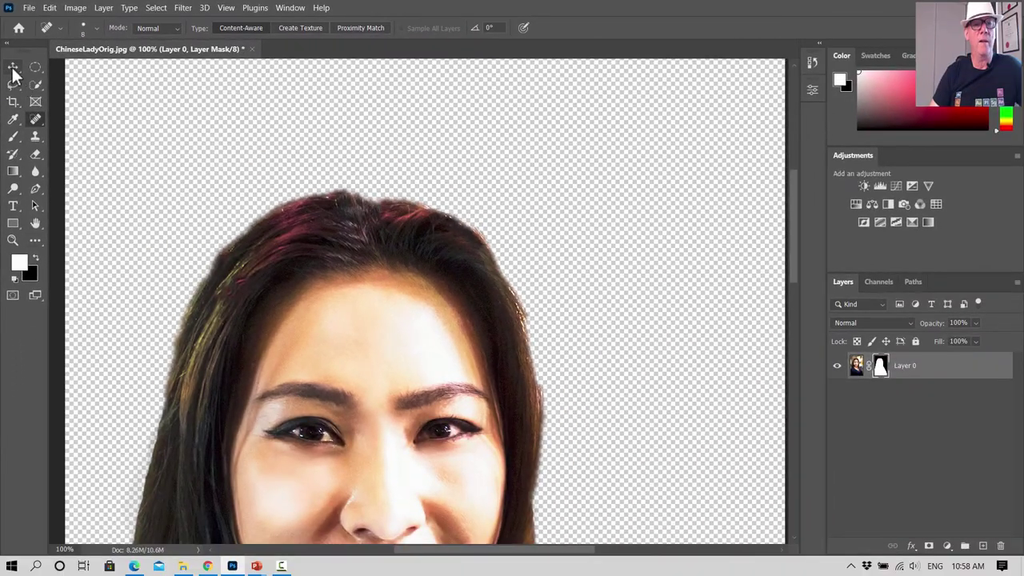
{"action": "left_click", "coordinate": [227, 8]}
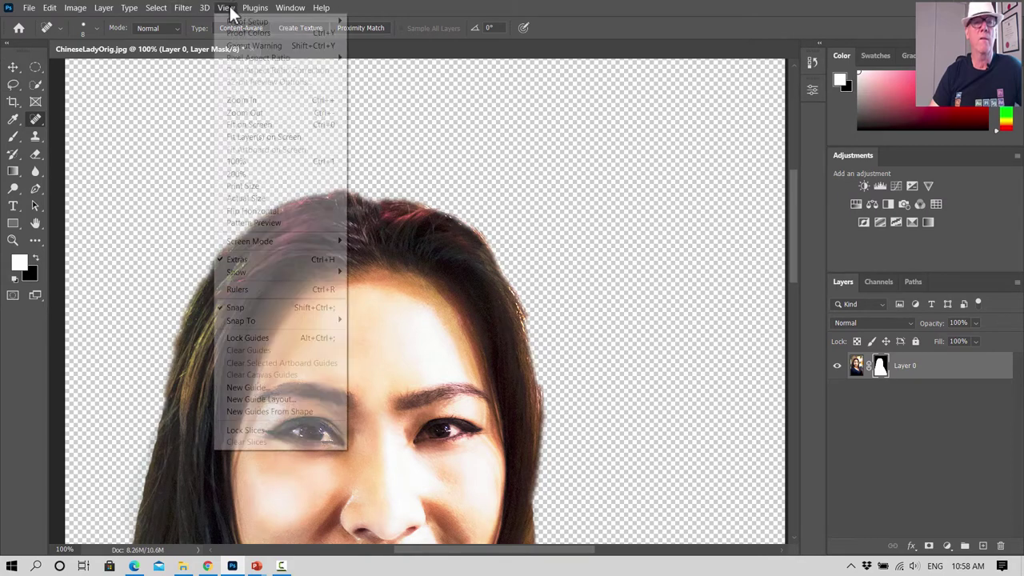
{"action": "left_click", "coordinate": [264, 125]}
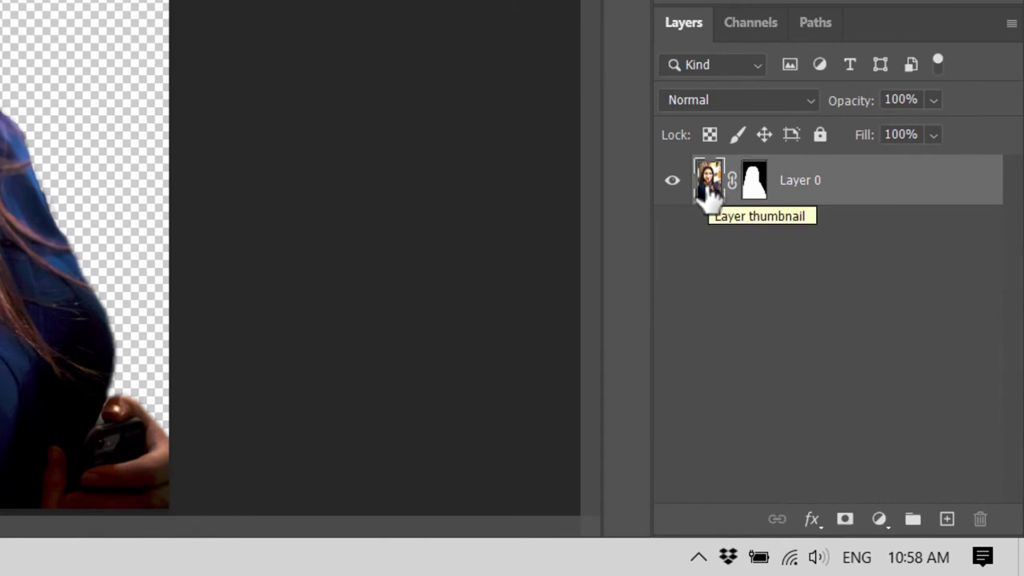
Target Layer 0's image instead of its mask and ready the Spot Healing Brush over the crown of the hair at 200%
{"action": "left_click", "coordinate": [753, 182]}
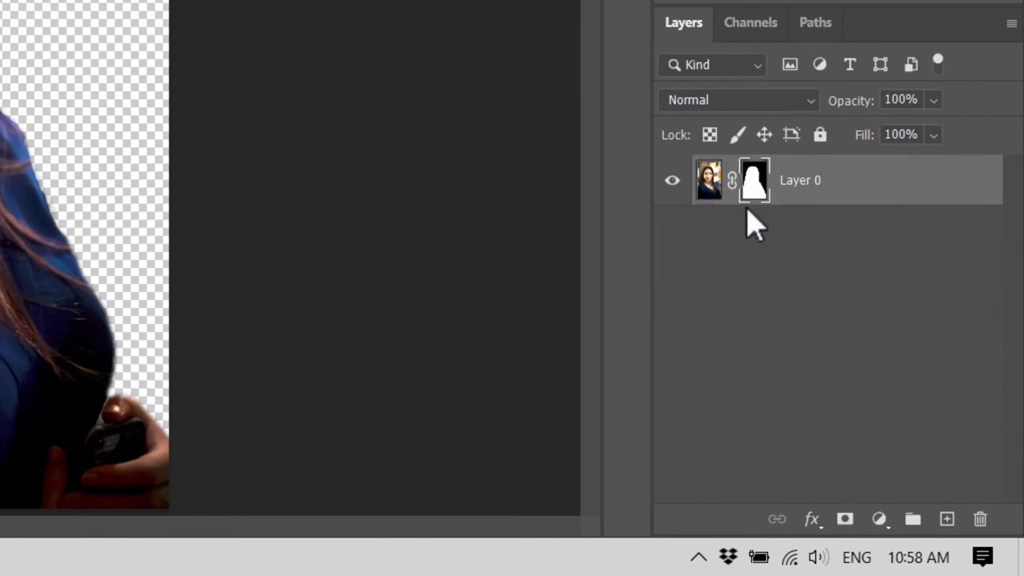
{"action": "left_click", "coordinate": [712, 182]}
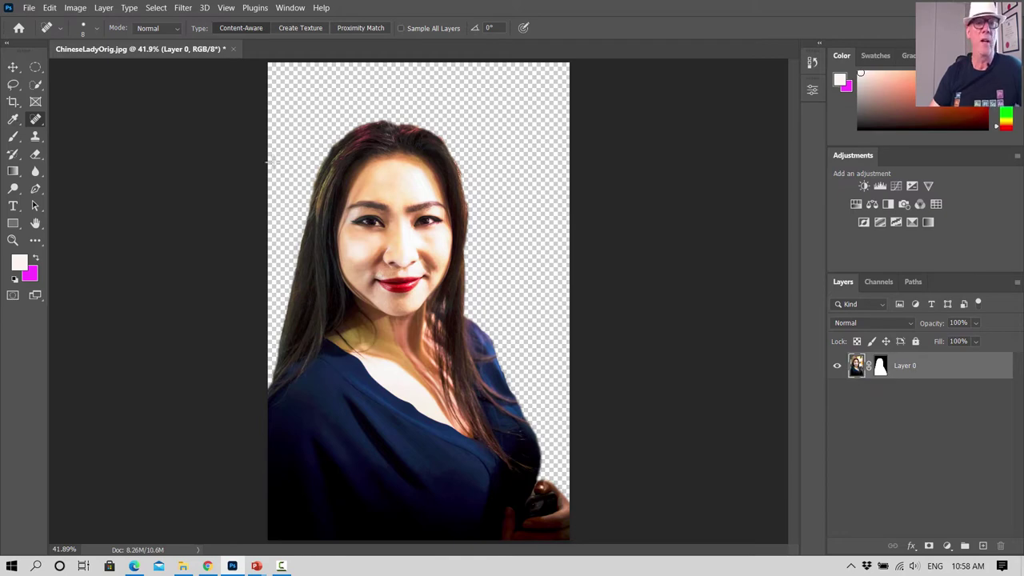
{"action": "left_click", "coordinate": [13, 241]}
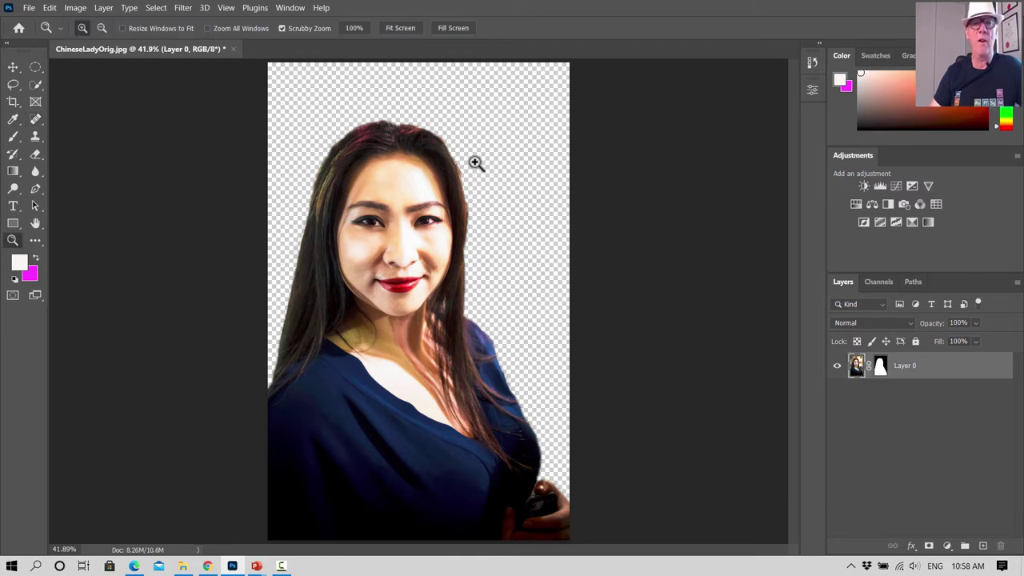
{"action": "left_click", "coordinate": [391, 121]}
{"action": "left_click", "coordinate": [359, 114]}
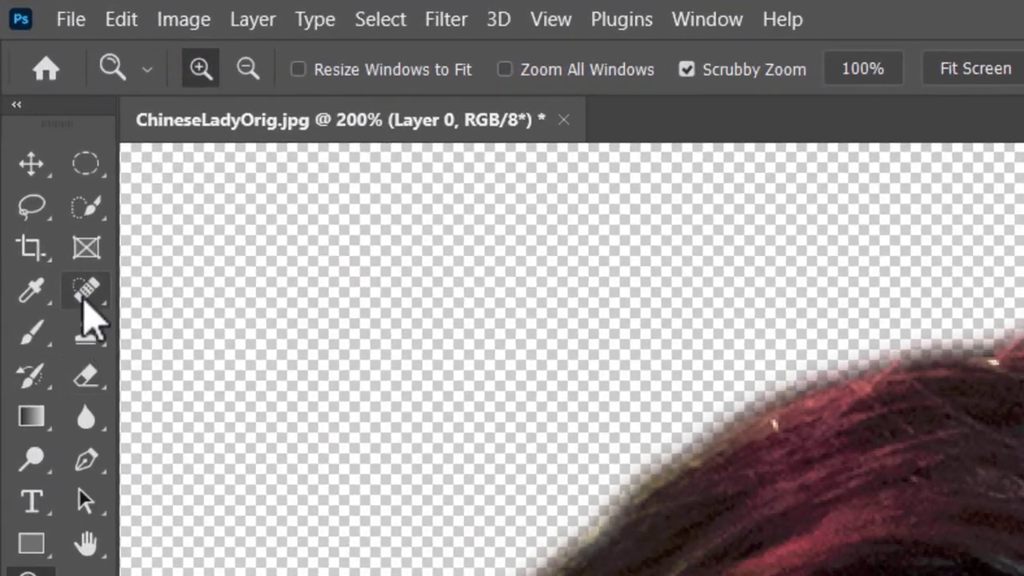
{"action": "left_click", "coordinate": [85, 301]}
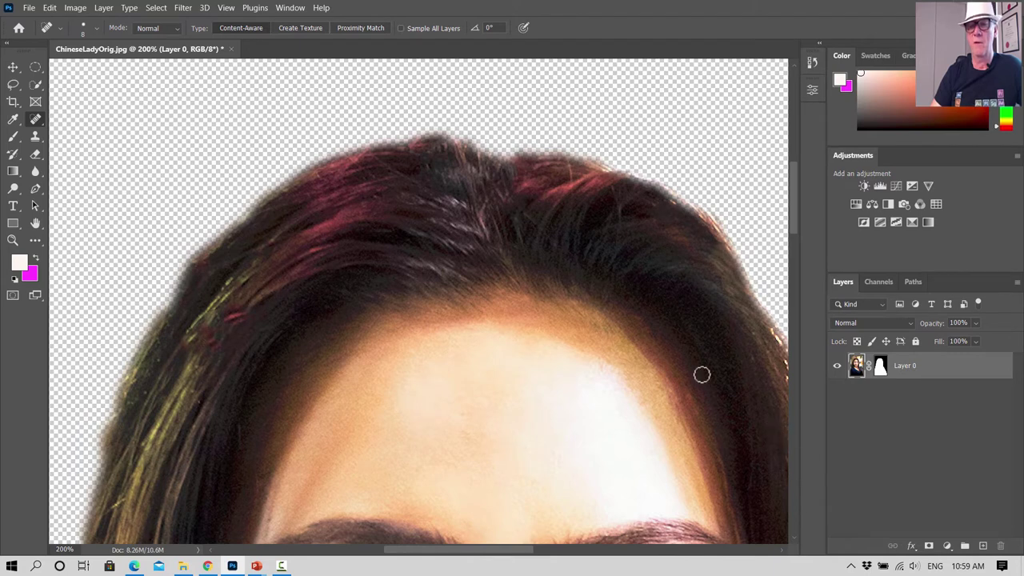
Examine the hair edges and forehead up close, and fit the whole portrait on screen
{"action": "scroll", "coordinate": [189, 343], "scroll_direction": "down", "scroll_amount": 5}
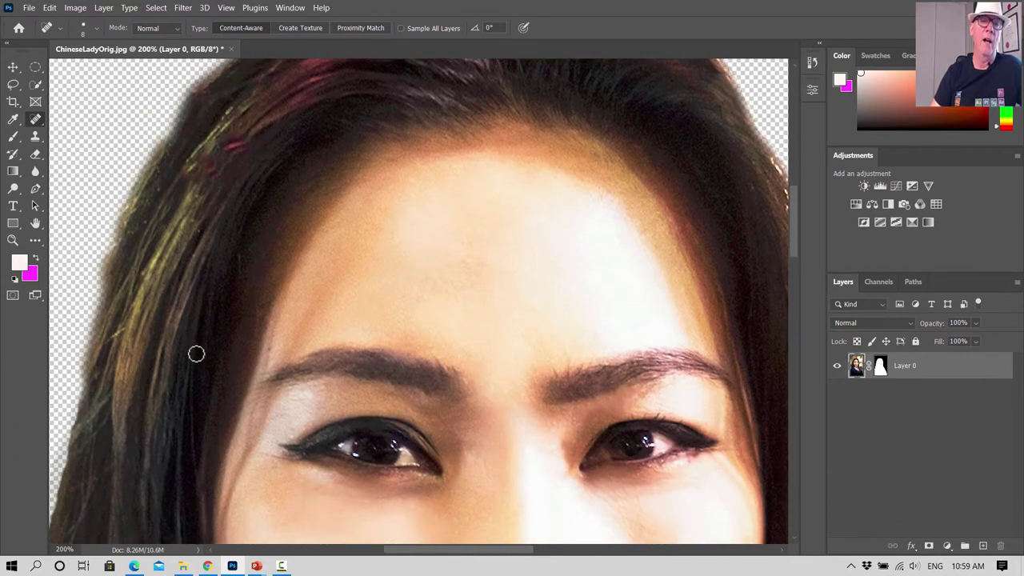
{"action": "left_click", "coordinate": [225, 7]}
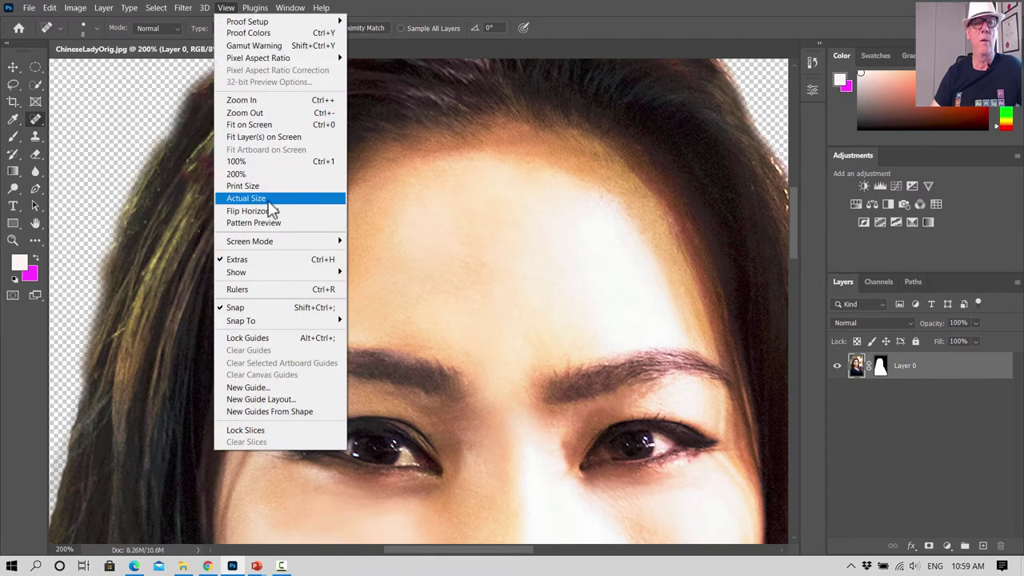
{"action": "left_click", "coordinate": [254, 127]}
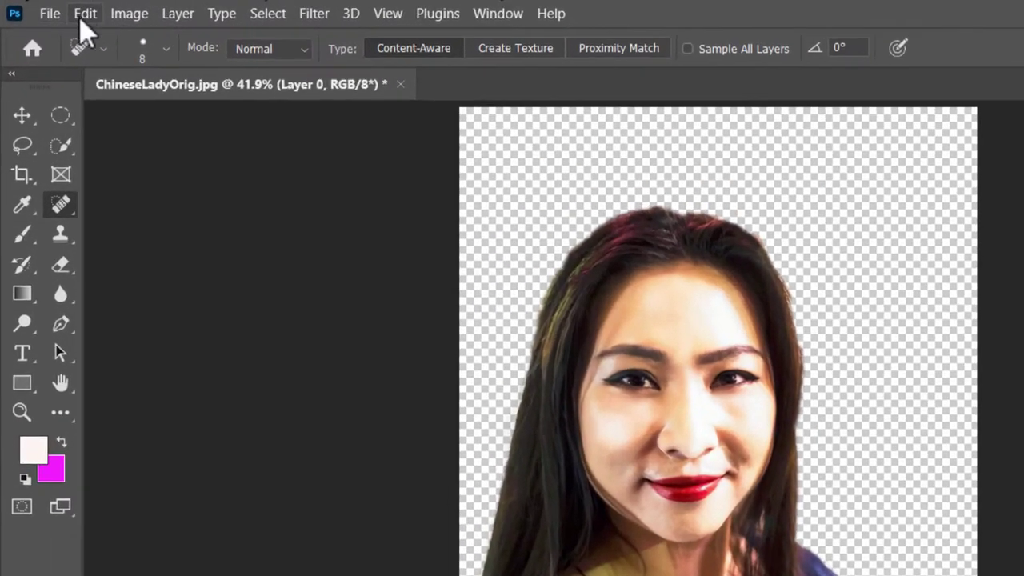
Start saving the cutout as a new file on the computer, in the L2-Select_and_Mask folder above LessonDownloads
{"action": "left_click", "coordinate": [29, 7]}
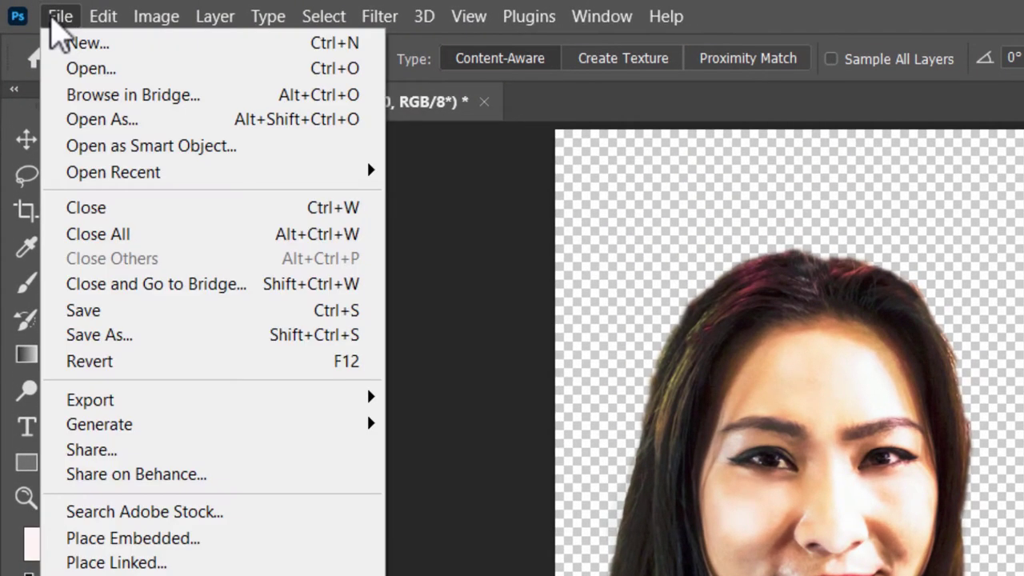
{"action": "left_click", "coordinate": [120, 336]}
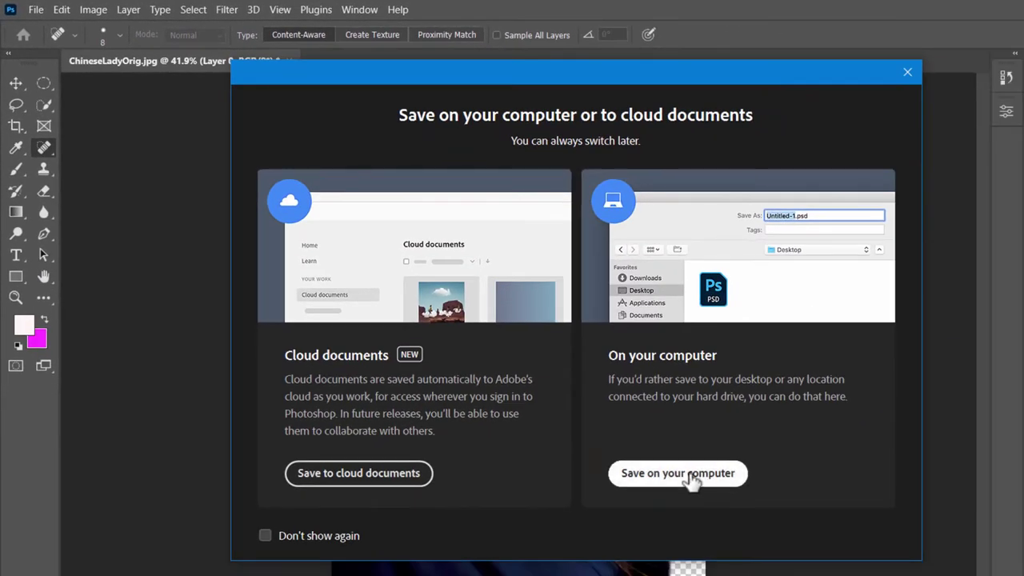
{"action": "left_click", "coordinate": [678, 474]}
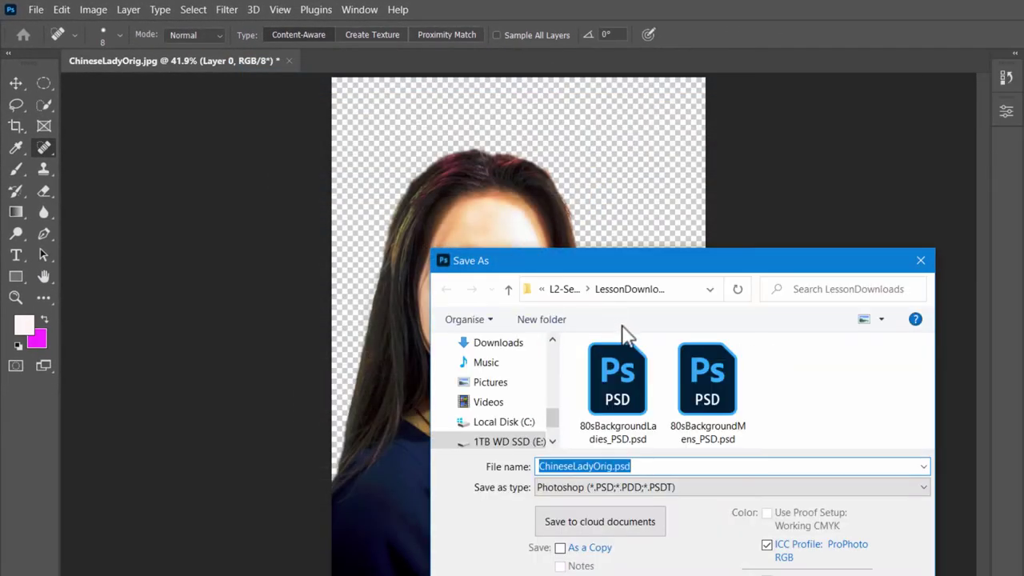
{"action": "left_click", "coordinate": [569, 290]}
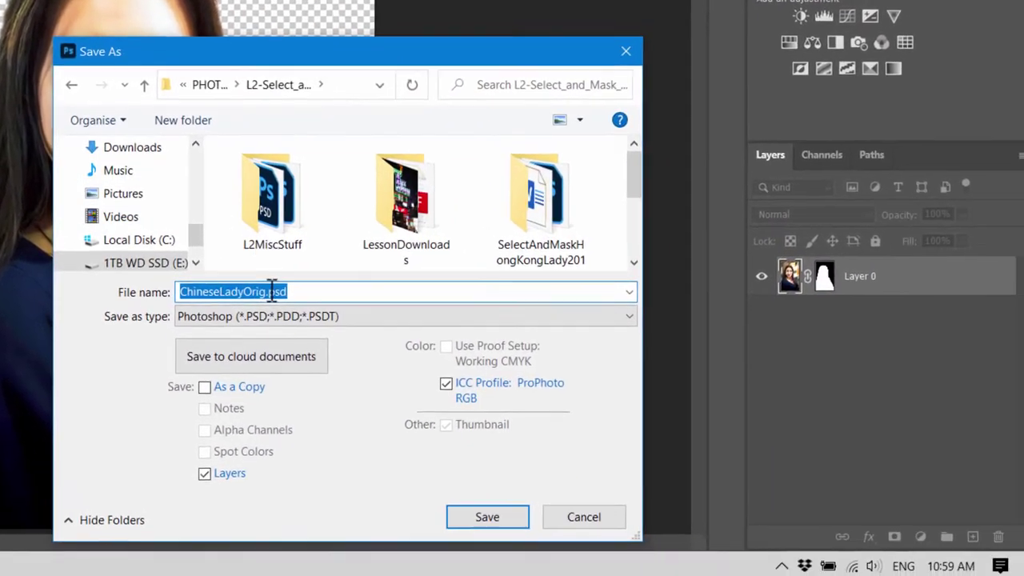
Name the new file ChineseLadyClear1PSD.psd
{"action": "left_click", "coordinate": [255, 286]}
{"action": "key", "text": "BackSpace"}
{"action": "key", "text": "BackSpace"}
{"action": "key", "text": "BackSpace"}
{"action": "key", "text": "BackSpace"}
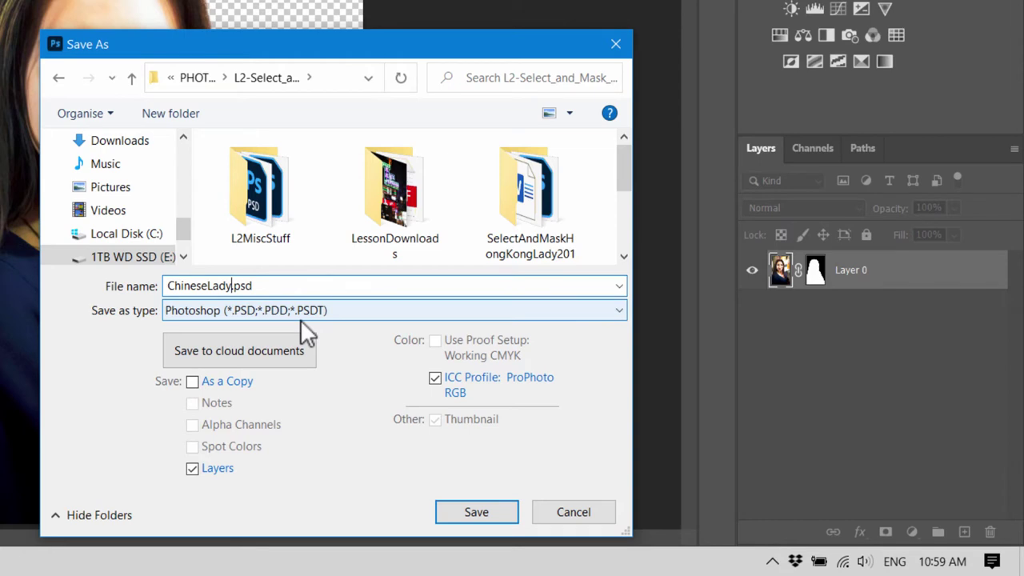
{"action": "type", "text": "Clear1PSFD"}
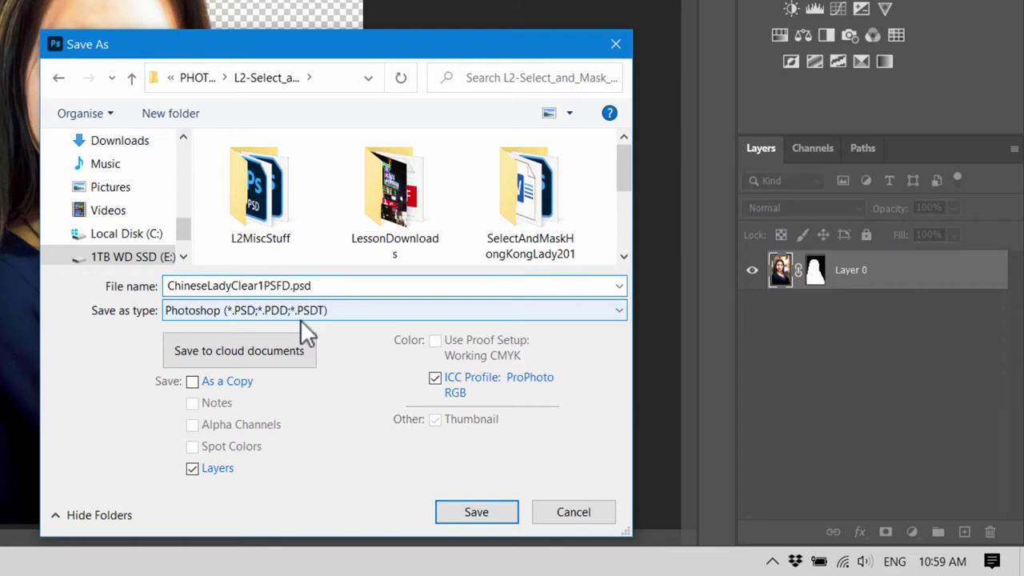
{"action": "key", "text": "BackSpace"}
{"action": "key", "text": "BackSpace"}
{"action": "type", "text": "D"}
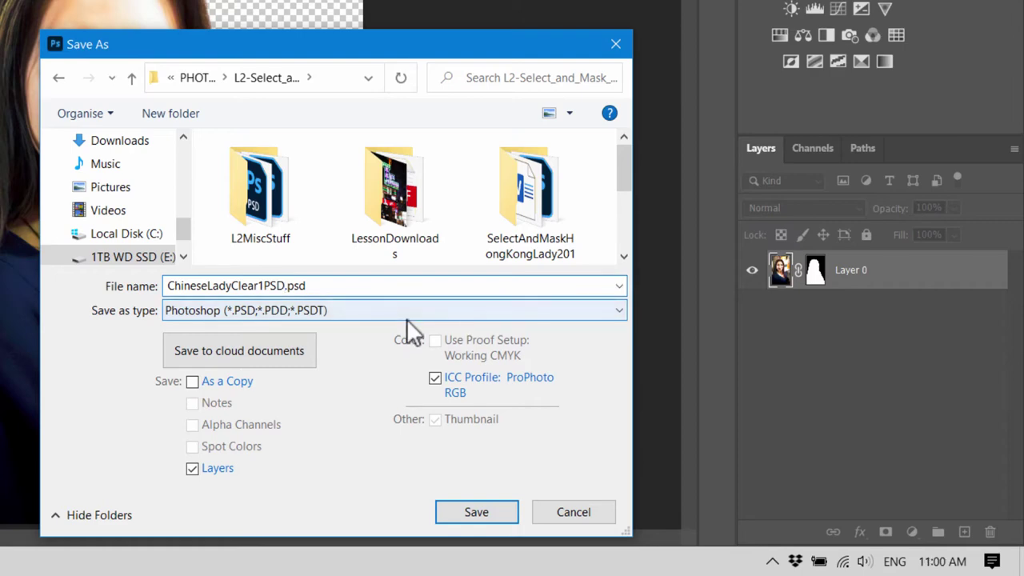
Choose the Photoshop (*.PSD;*.PDD;*.PSDT) format from the available file types and save the document
{"action": "left_click", "coordinate": [614, 310]}
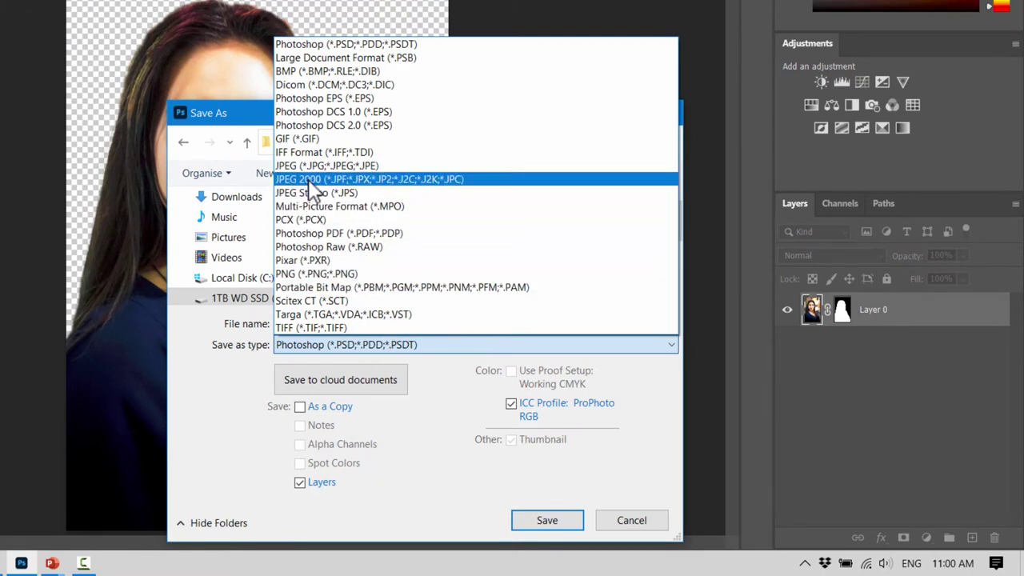
{"action": "left_click", "coordinate": [321, 45]}
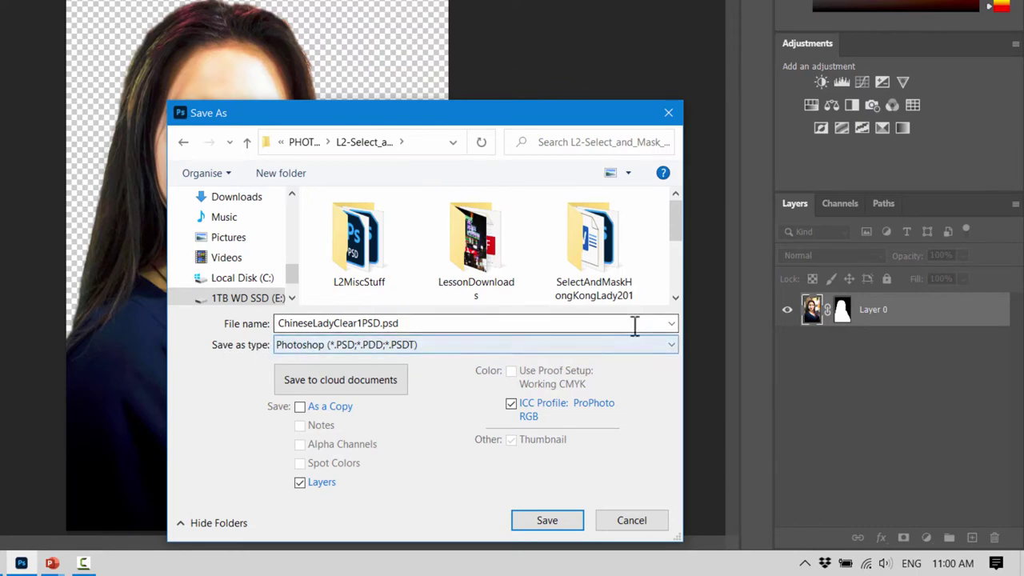
{"action": "left_click", "coordinate": [667, 344]}
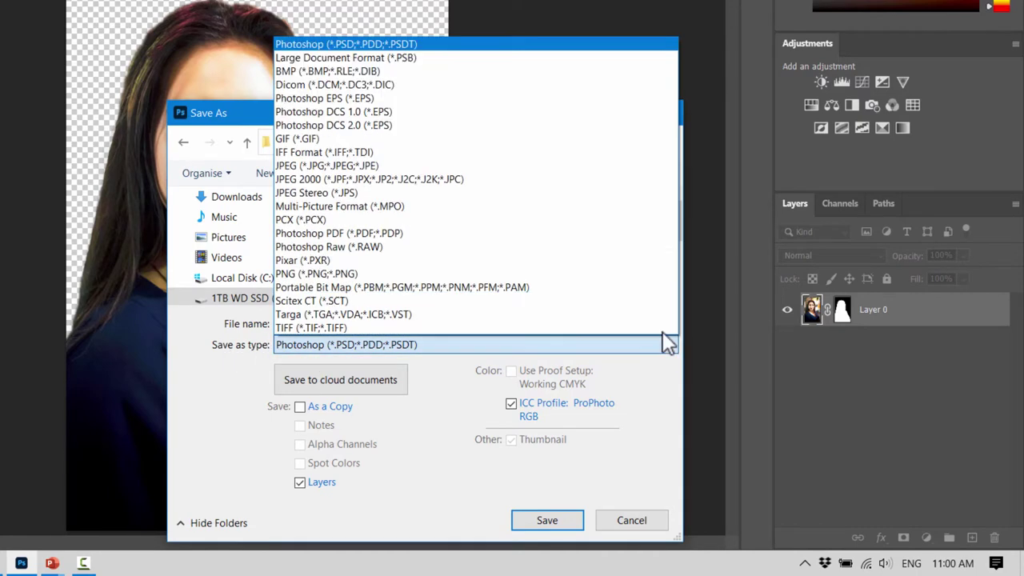
{"action": "left_click", "coordinate": [452, 46]}
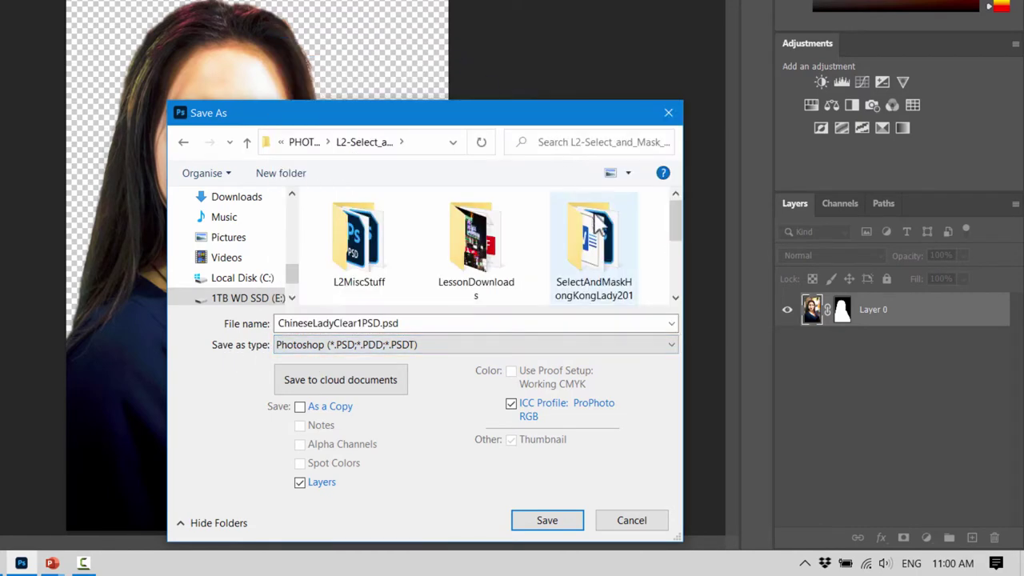
{"action": "left_click", "coordinate": [552, 524]}
{"action": "left_click", "coordinate": [562, 38]}
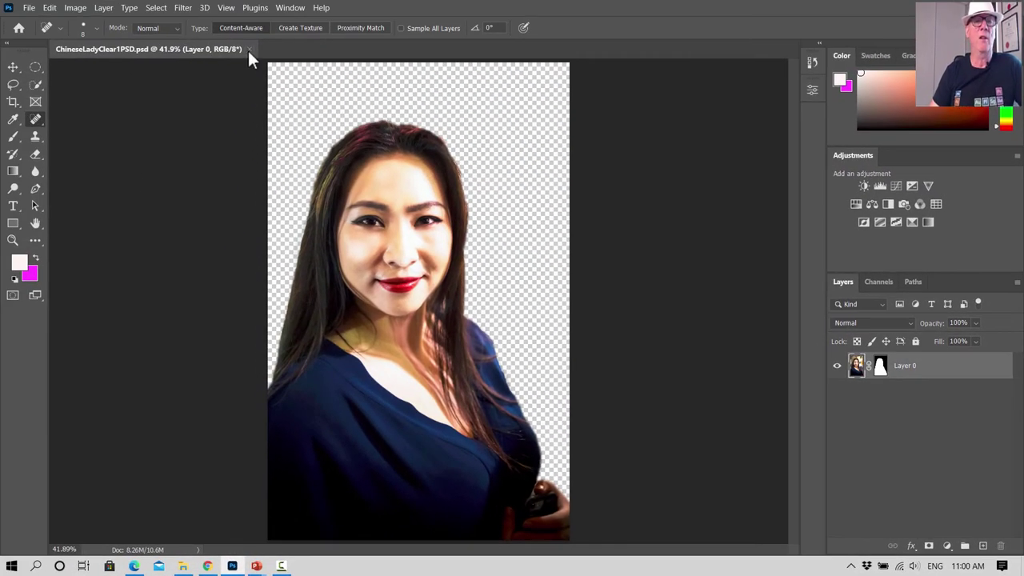
Start Place Embedded in the HongKong01.jpg street image and browse to the L2-Select_and_Mask folder that holds the saved cutout
{"action": "left_click", "coordinate": [29, 7]}
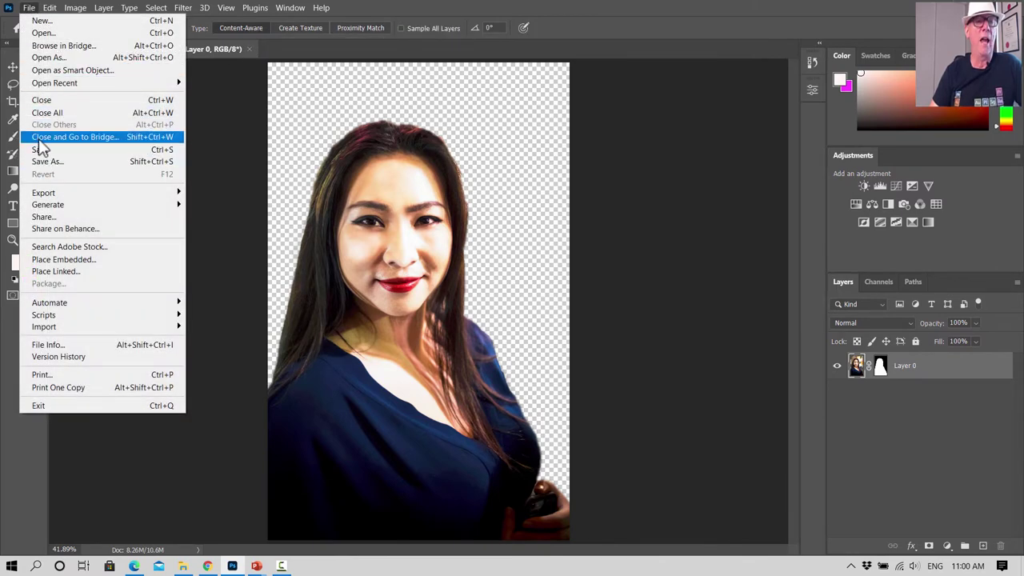
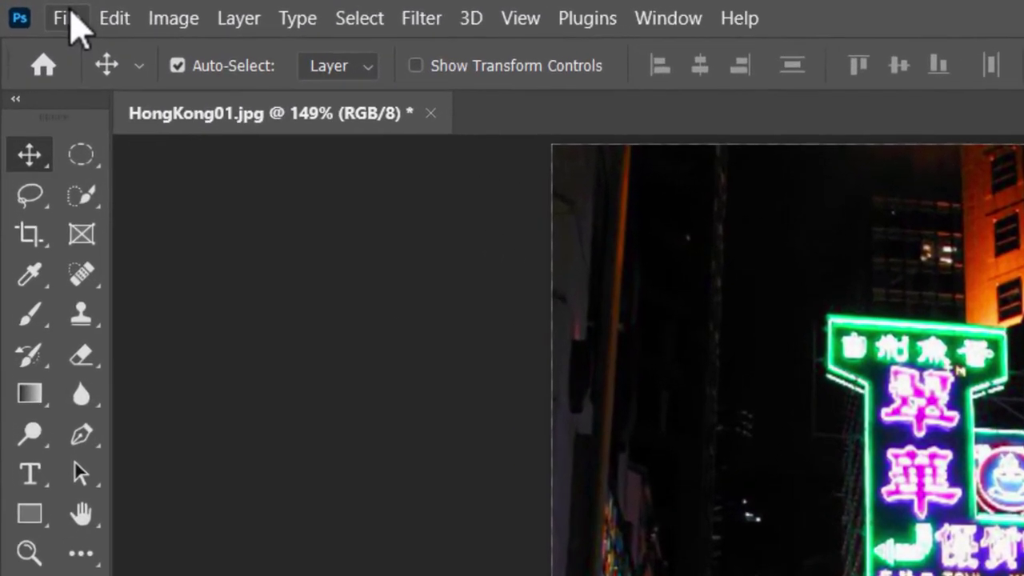
{"action": "left_click", "coordinate": [28, 8]}
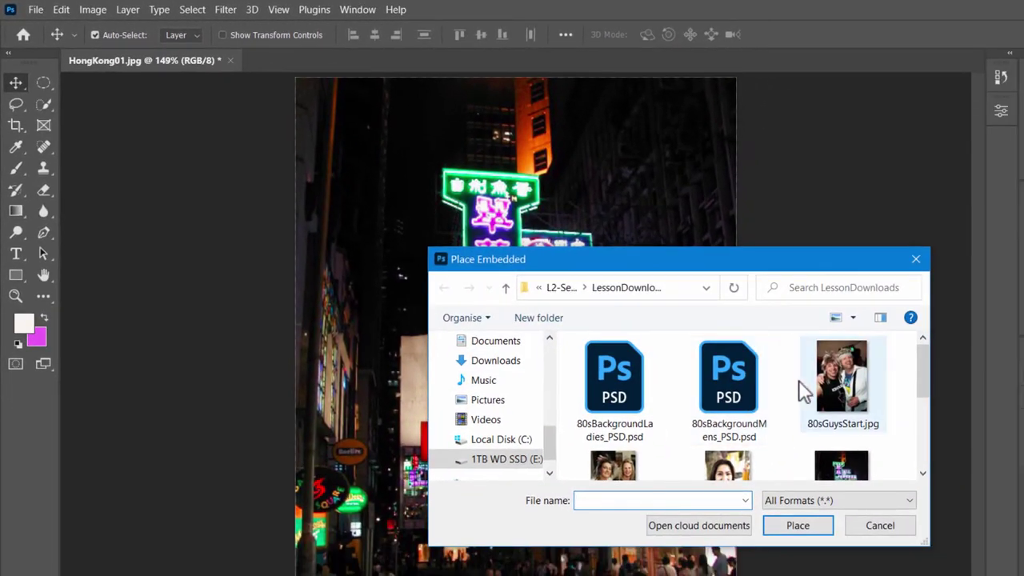
{"action": "scroll", "coordinate": [800, 389], "scroll_direction": "down", "scroll_amount": 2}
{"action": "scroll", "coordinate": [800, 387], "scroll_direction": "up", "scroll_amount": 1}
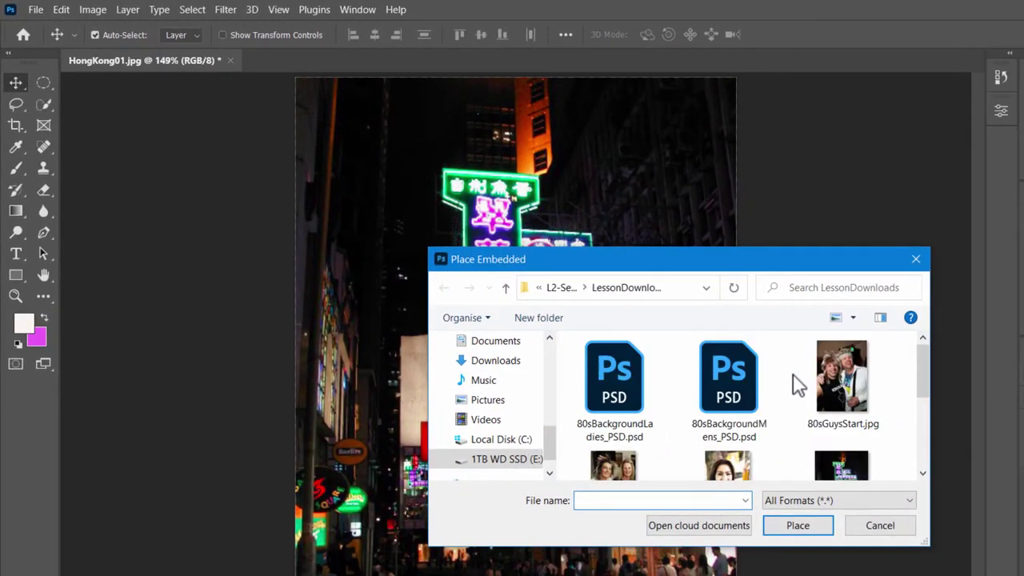
{"action": "left_click", "coordinate": [574, 289]}
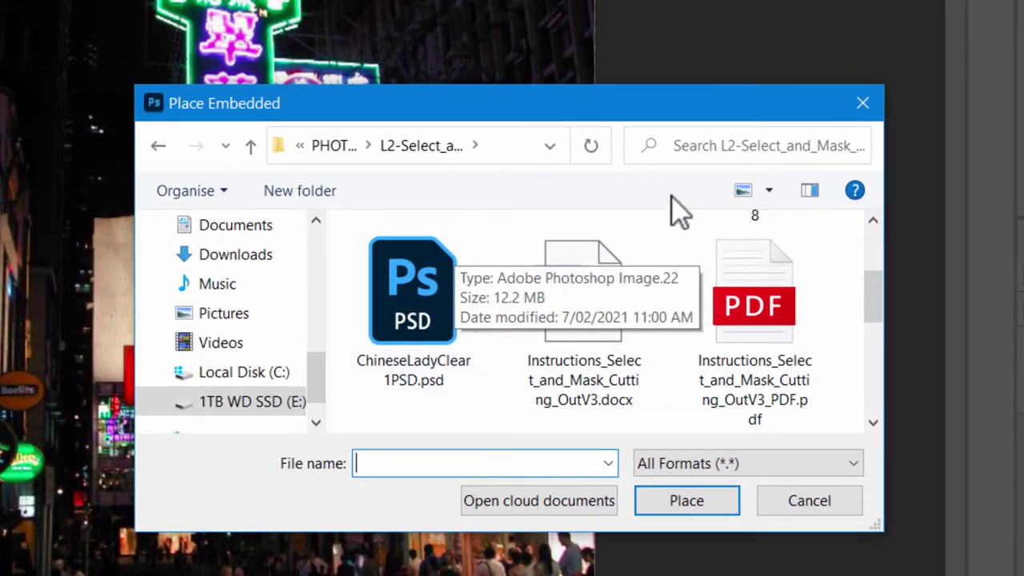
Switch the folder's file display to Details and back to Large icons
{"action": "left_click", "coordinate": [769, 192]}
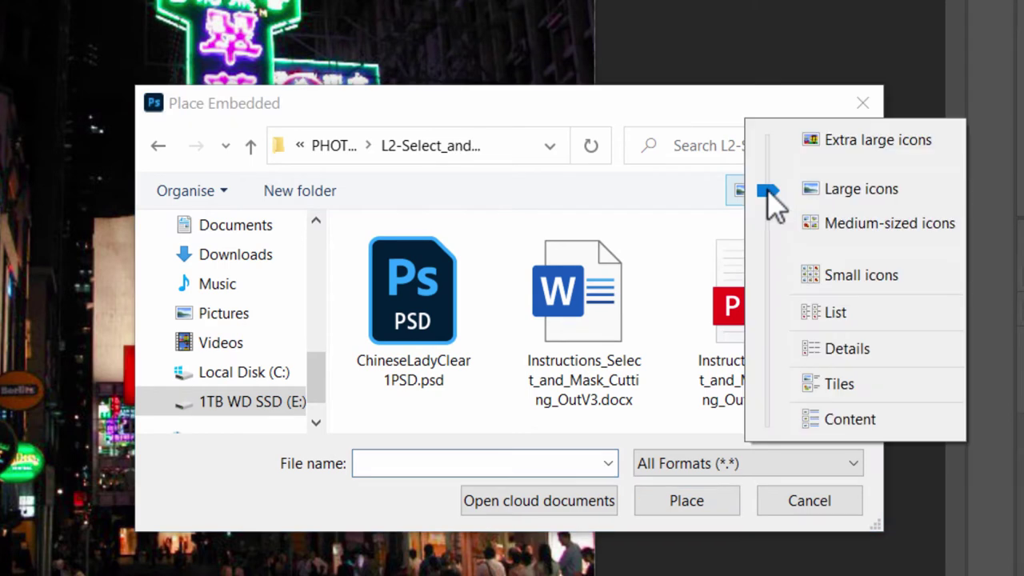
{"action": "left_click", "coordinate": [847, 349]}
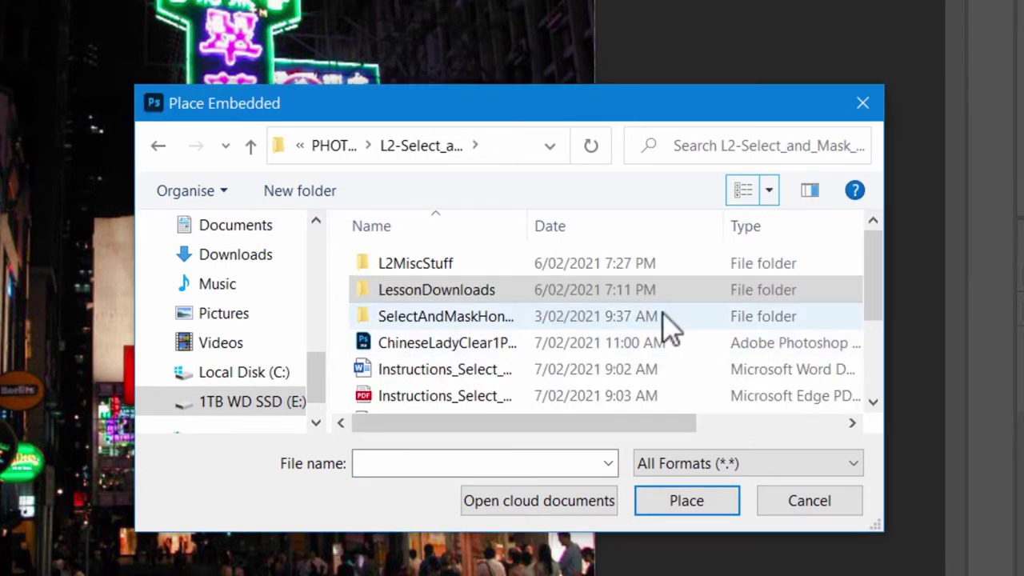
{"action": "left_click", "coordinate": [769, 192]}
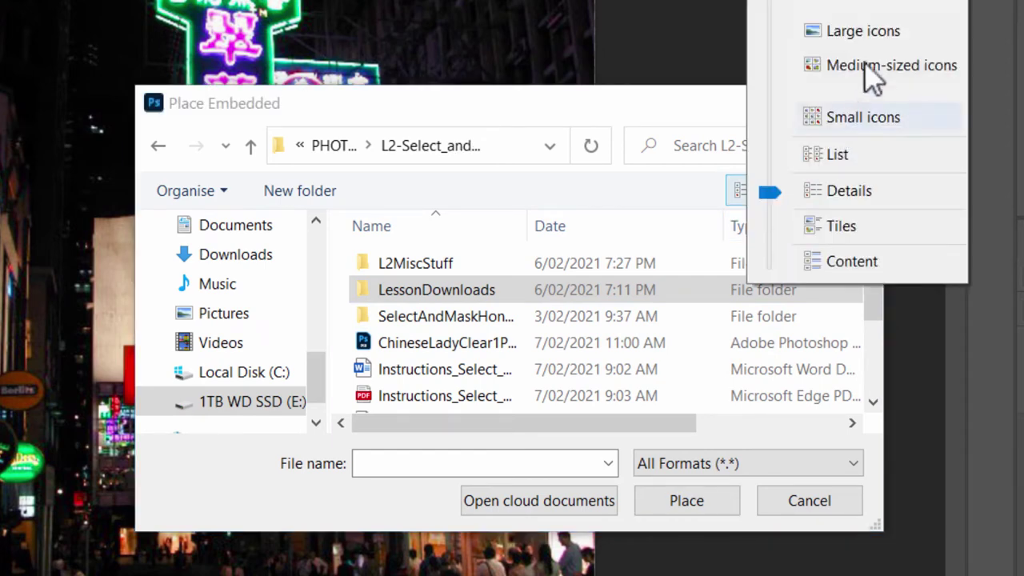
{"action": "left_click", "coordinate": [871, 32]}
Find ChineseLadyClear1PSD.psd in the folder and place it into the Hong Kong street image
{"action": "scroll", "coordinate": [676, 274], "scroll_direction": "down", "scroll_amount": 2}
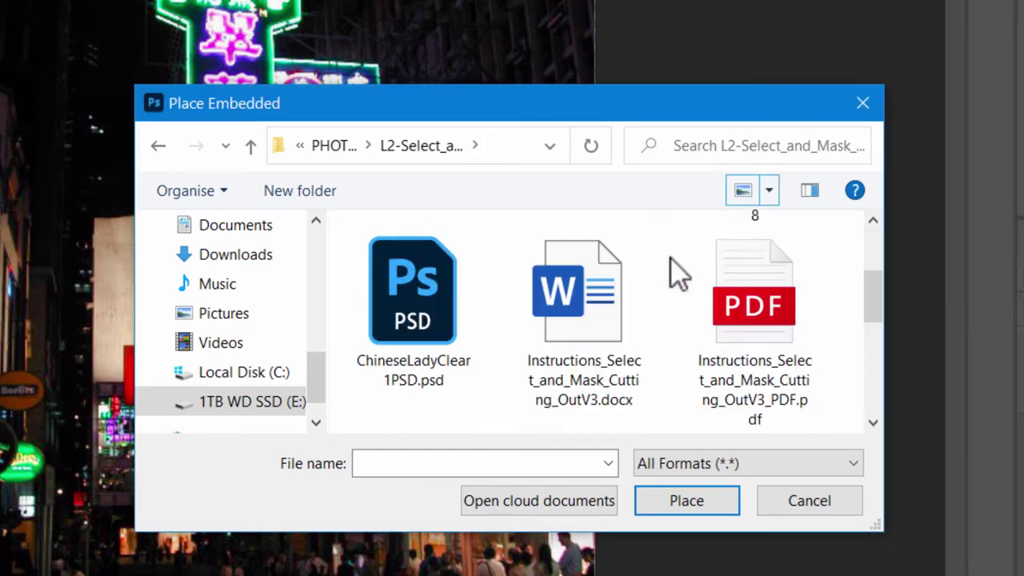
{"action": "scroll", "coordinate": [678, 273], "scroll_direction": "down", "scroll_amount": 2}
{"action": "scroll", "coordinate": [679, 273], "scroll_direction": "up", "scroll_amount": 5}
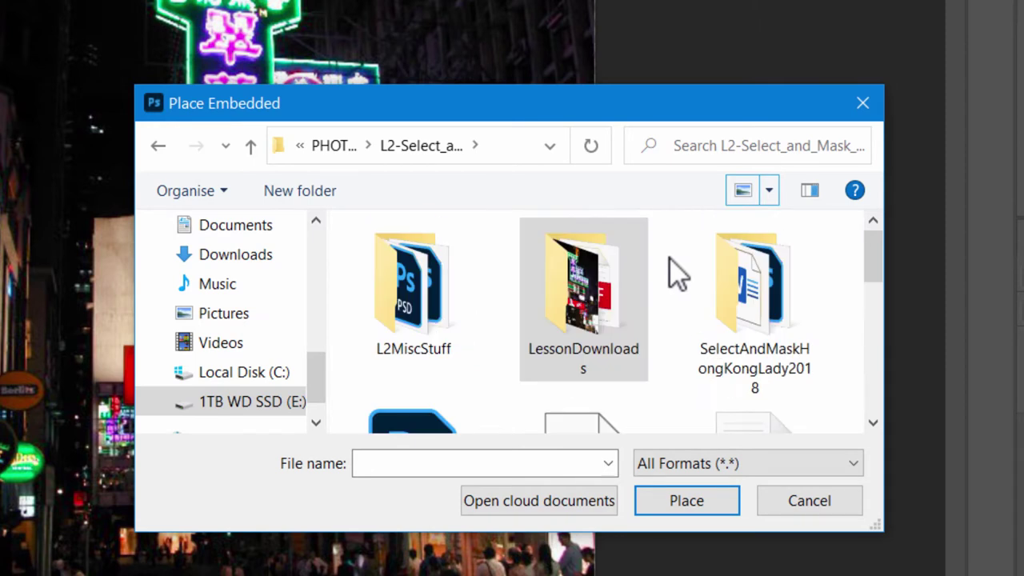
{"action": "scroll", "coordinate": [676, 274], "scroll_direction": "down", "scroll_amount": 2}
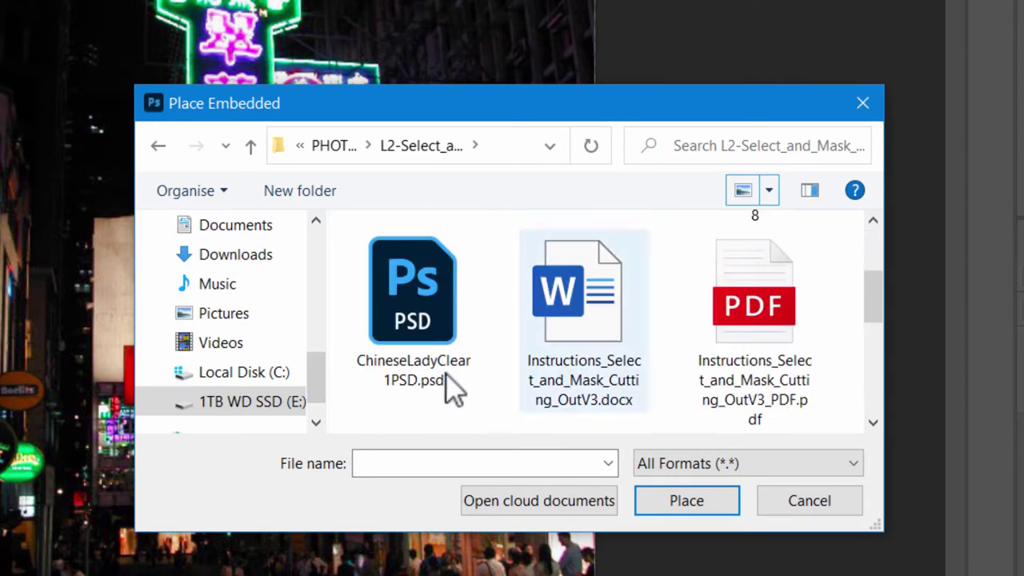
{"action": "left_click", "coordinate": [422, 316]}
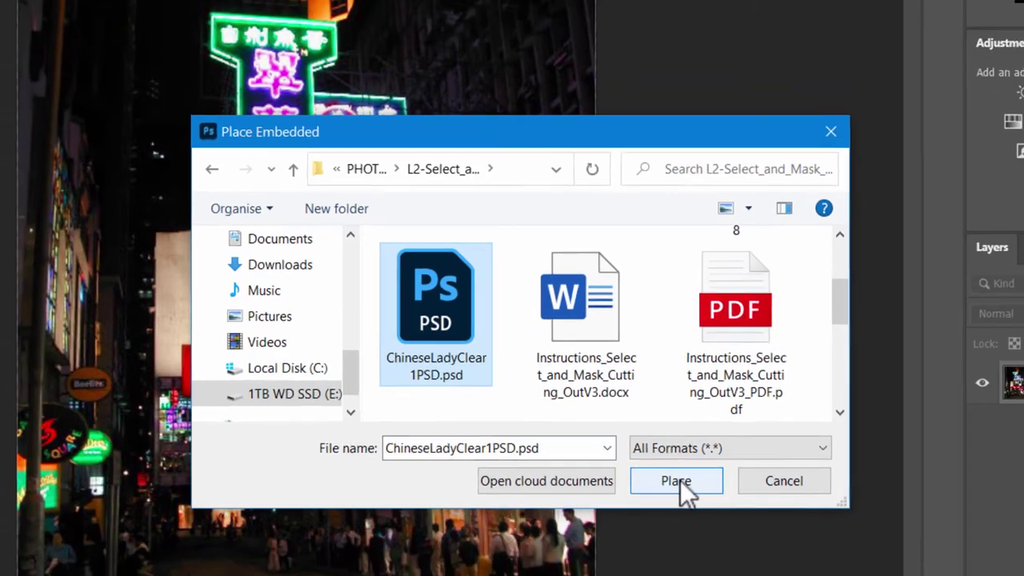
{"action": "left_click", "coordinate": [676, 480]}
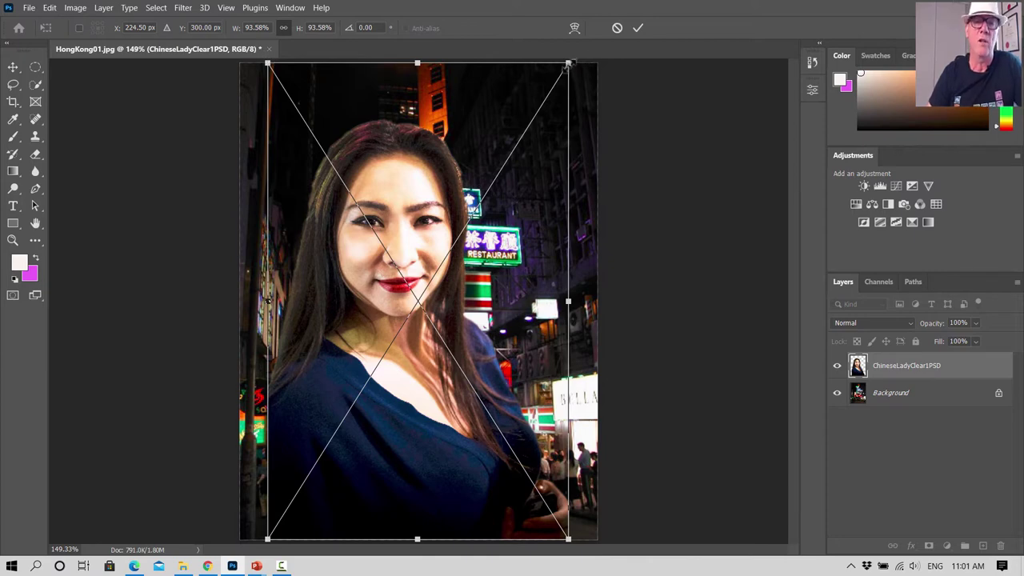
Scale the placed cutout to about 34.5%, position it in the street photo's lower-left corner, and commit the placement
{"action": "left_click_drag", "start_coordinate": [568, 64], "coordinate": [385, 349]}
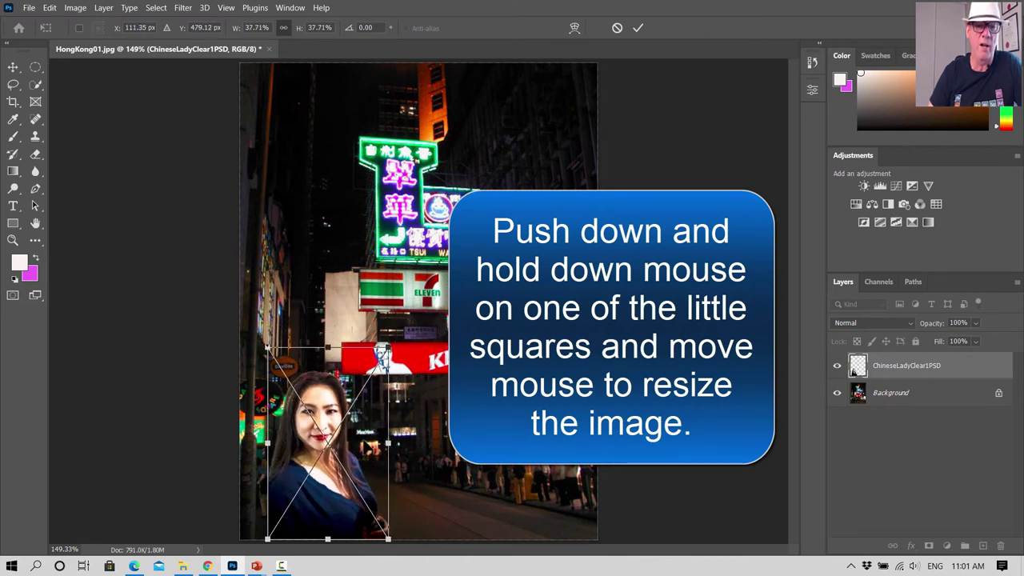
{"action": "left_click_drag", "start_coordinate": [369, 443], "coordinate": [339, 449]}
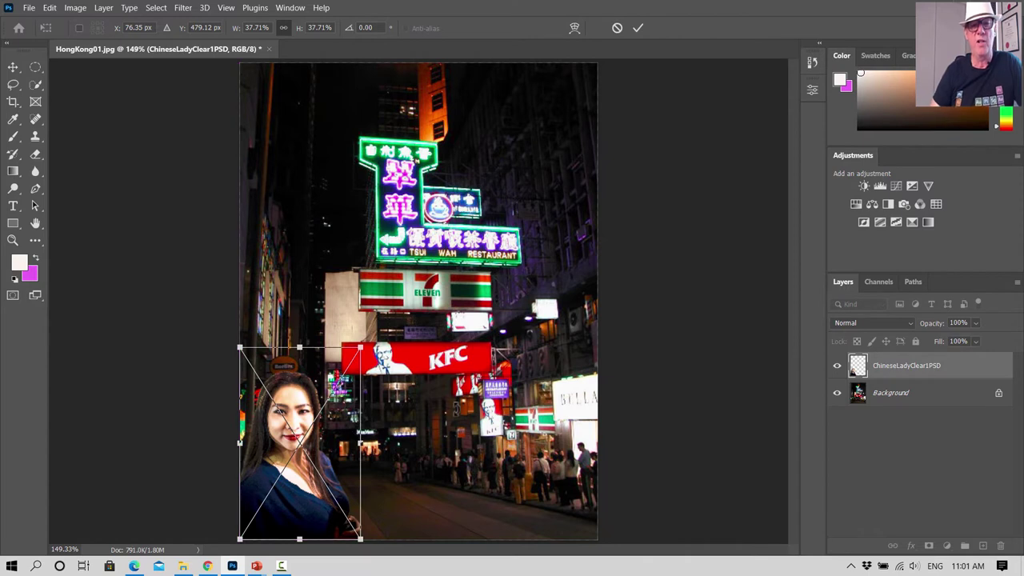
{"action": "left_click_drag", "start_coordinate": [361, 348], "coordinate": [351, 364]}
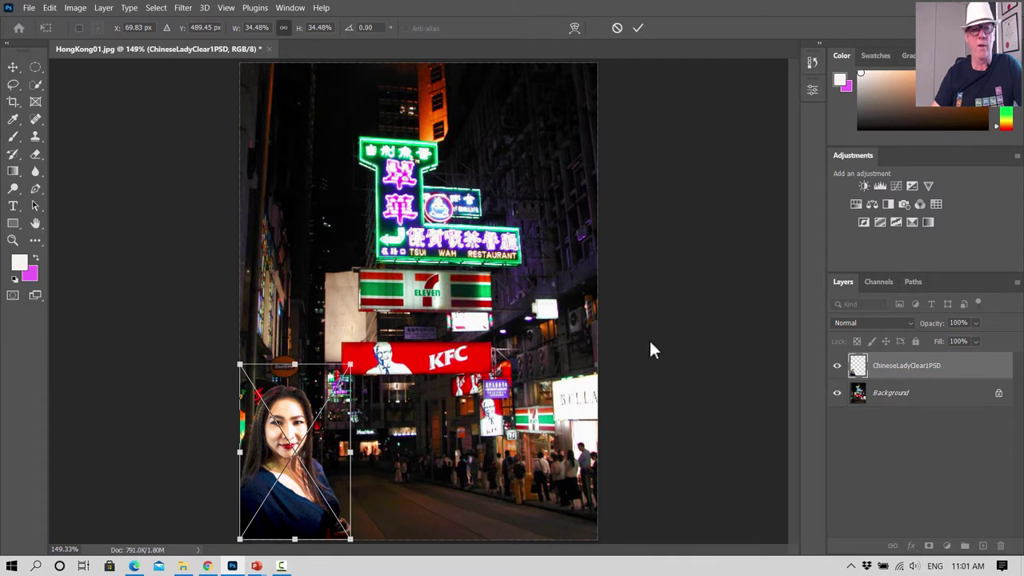
{"action": "key", "text": "Return"}
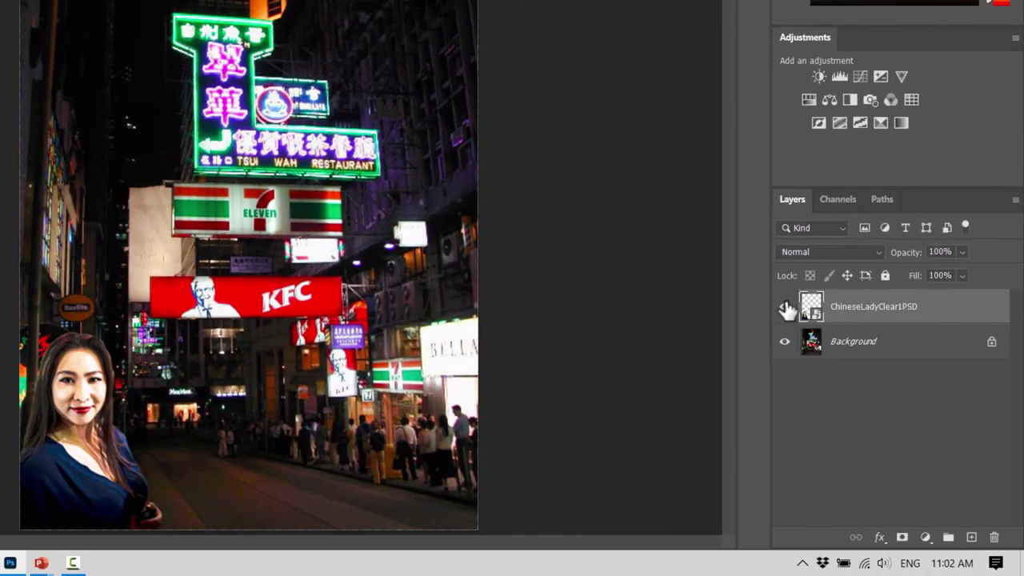
Hide the ChineseLadyClear1PSD layer and show it again to compare the street photo with and without the woman
{"action": "left_click", "coordinate": [677, 188]}
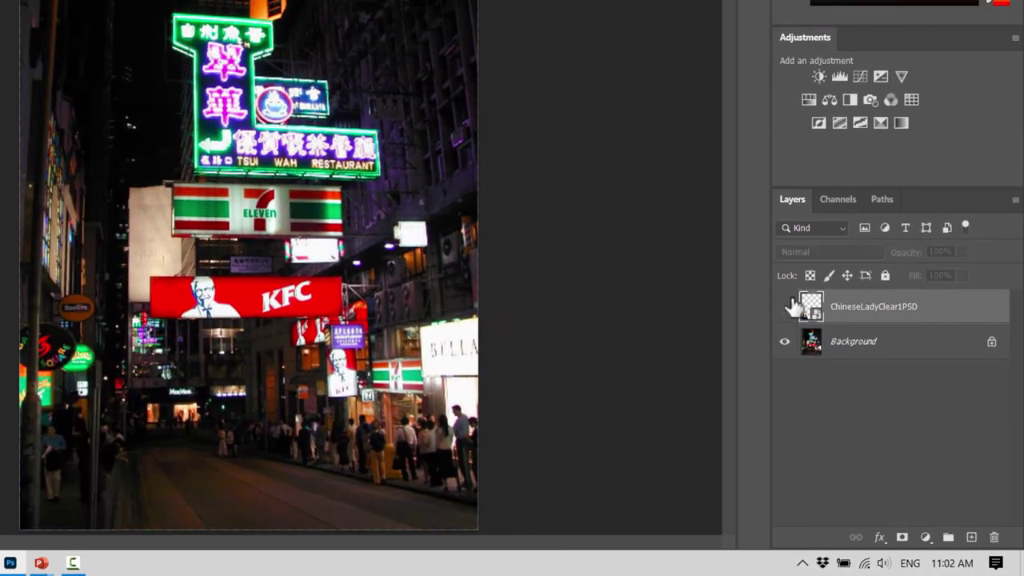
{"action": "left_click", "coordinate": [784, 309]}
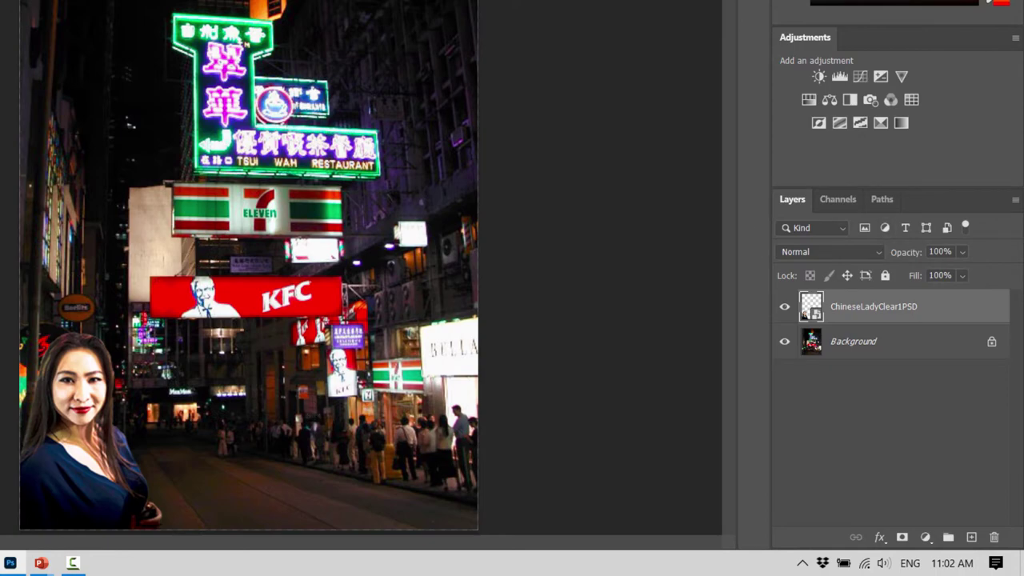
Free Transform the cutout layer to a scale of about 34.8% and commit the change
{"action": "key", "text": "alt+e"}
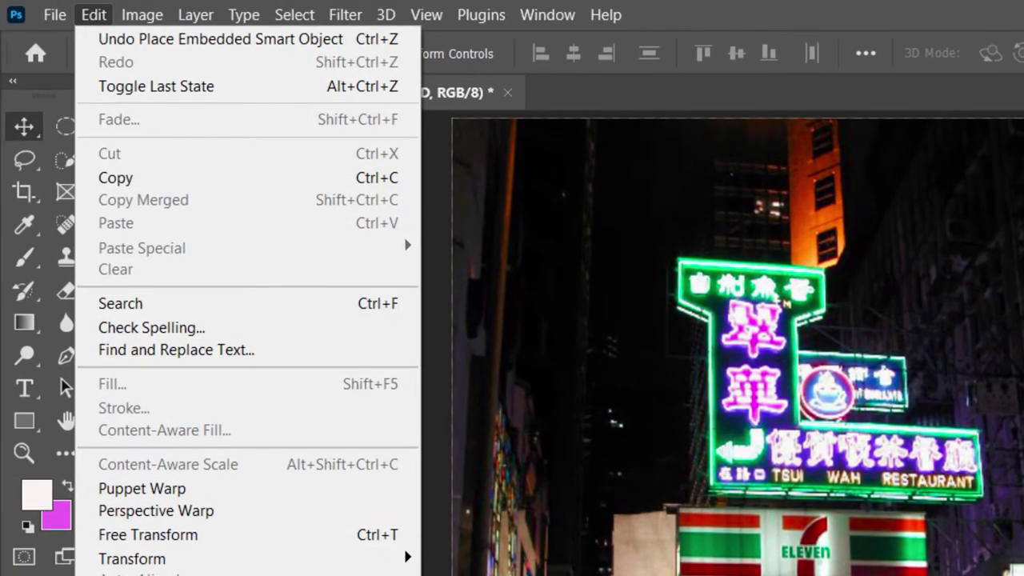
{"action": "key", "text": "Escape"}
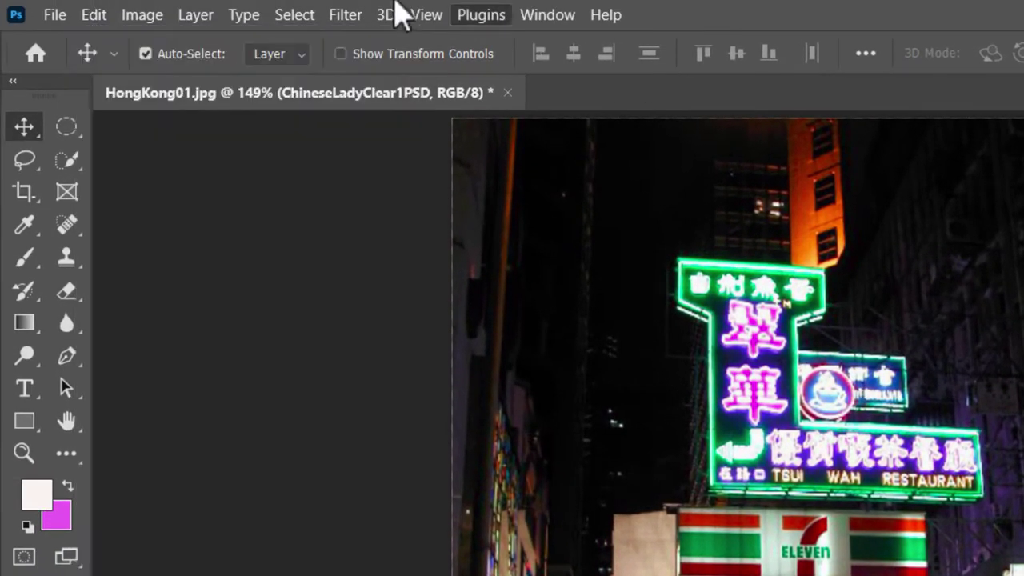
{"action": "left_click", "coordinate": [345, 14]}
{"action": "left_click", "coordinate": [93, 17]}
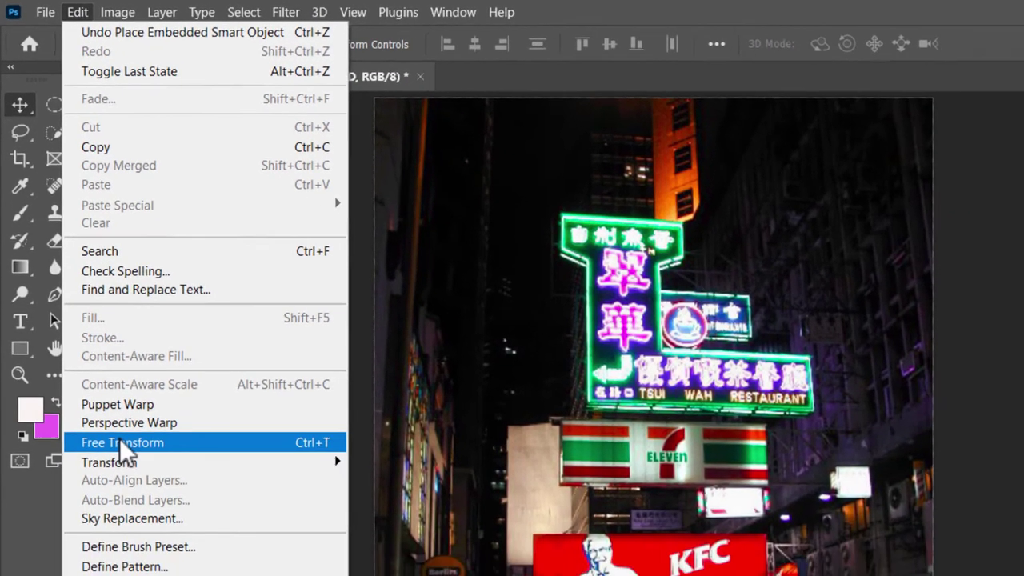
{"action": "left_click", "coordinate": [148, 536]}
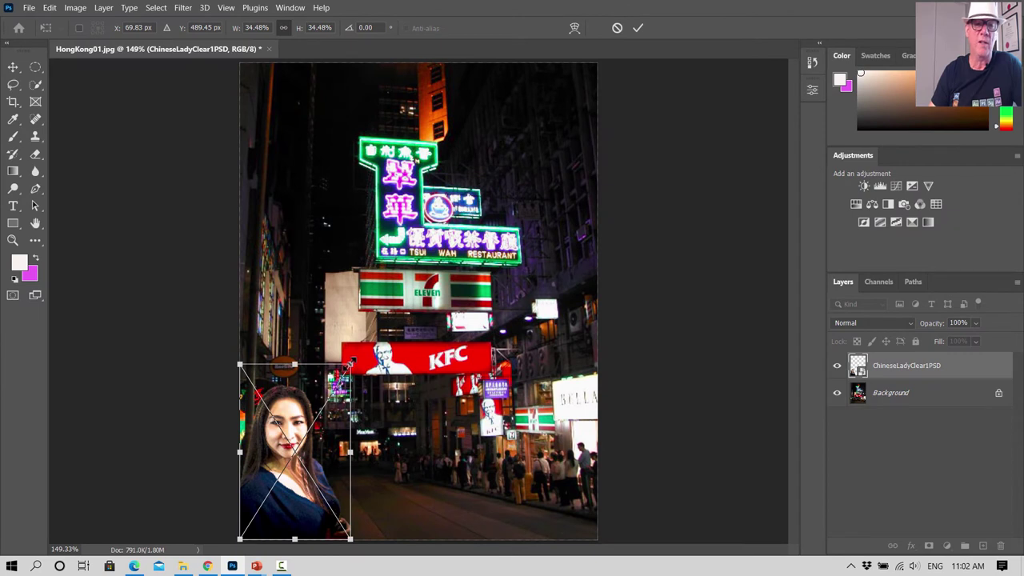
{"action": "left_click_drag", "start_coordinate": [350, 364], "coordinate": [351, 362]}
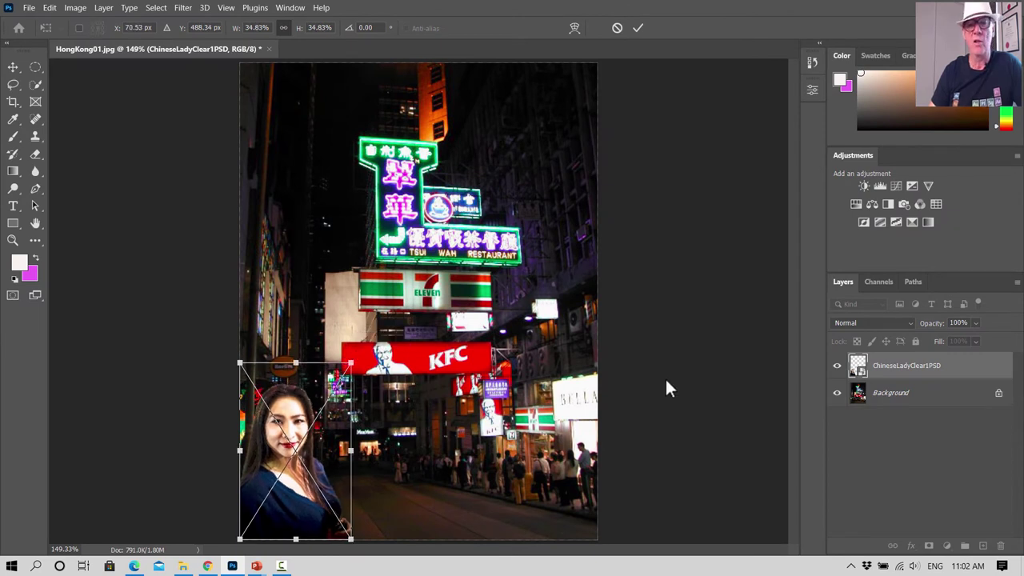
{"action": "key", "text": "Return"}
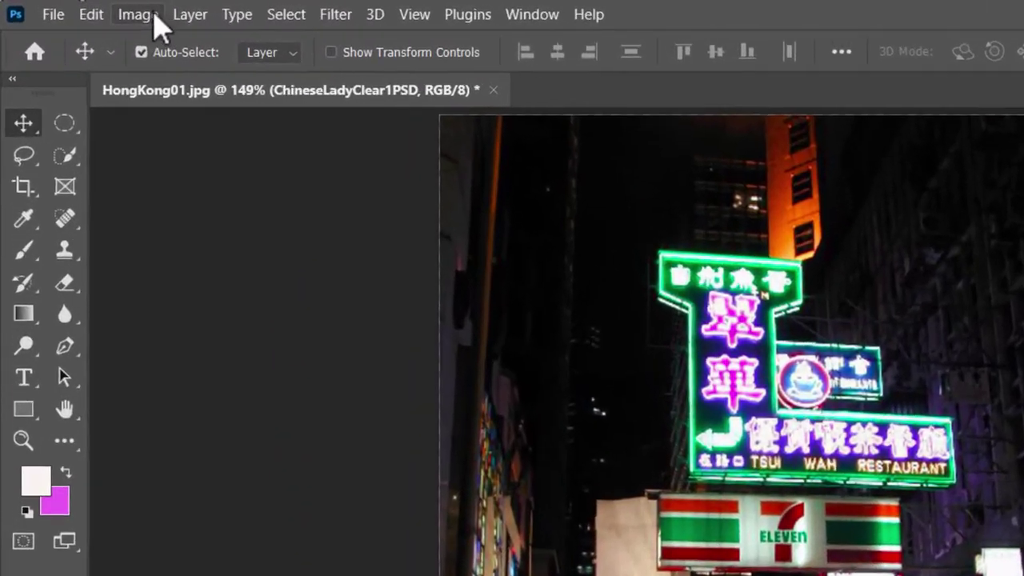
Apply a Brightness/Contrast adjustment to the ChineseLadyClear1PSD layer
{"action": "left_click", "coordinate": [74, 7]}
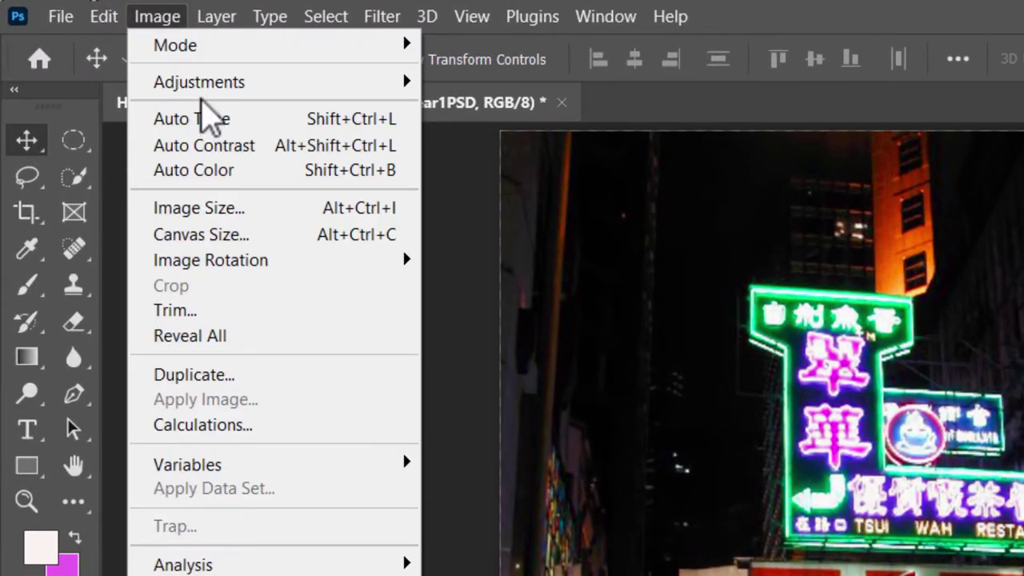
{"action": "mouse_move", "coordinate": [202, 84]}
{"action": "left_click", "coordinate": [556, 83]}
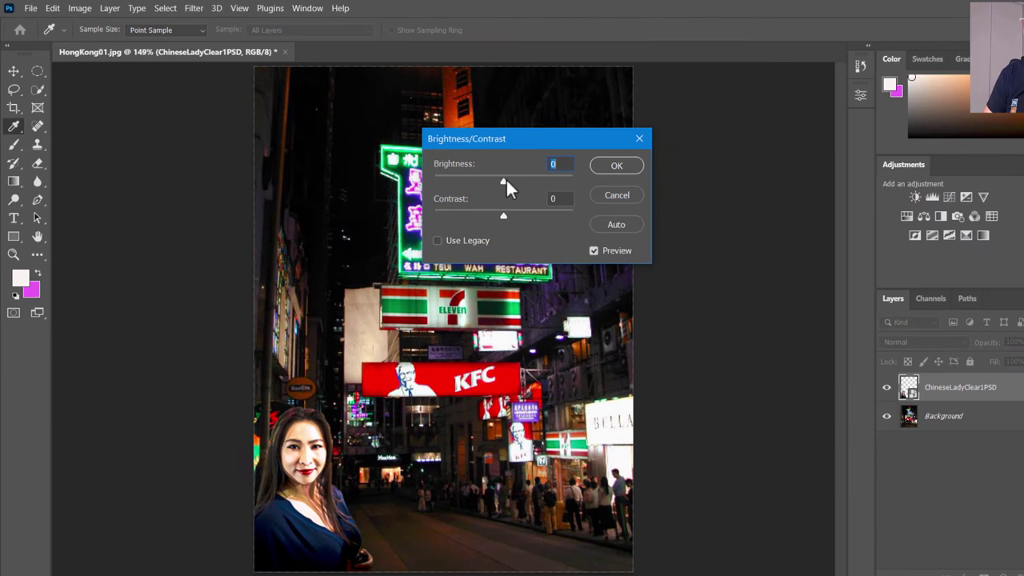
{"action": "left_click_drag", "start_coordinate": [506, 178], "coordinate": [494, 209]}
{"action": "left_click", "coordinate": [627, 167]}
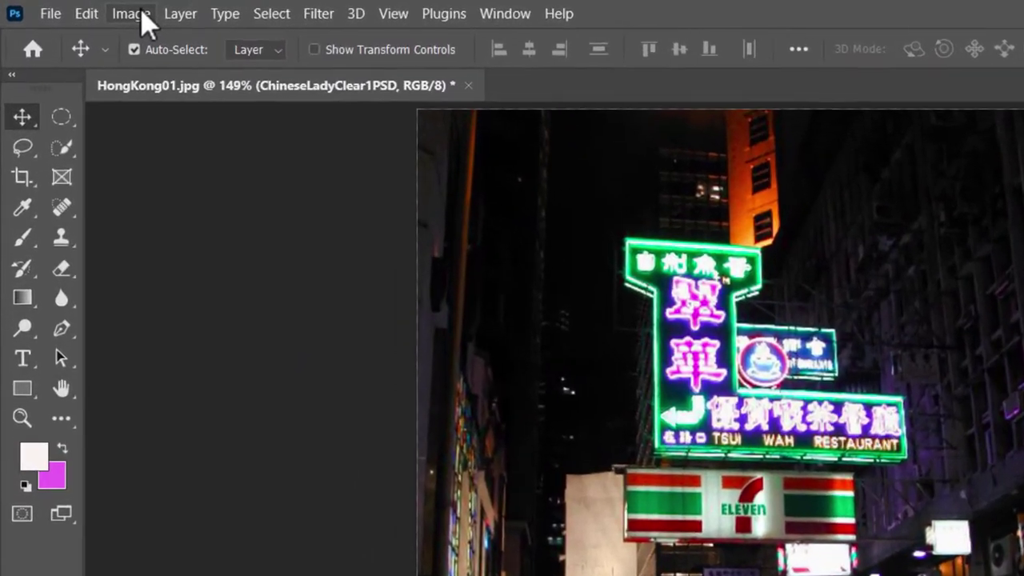
Apply a Hue/Saturation adjustment to the cutout layer with Saturation set to +12
{"action": "left_click", "coordinate": [80, 8]}
{"action": "mouse_move", "coordinate": [175, 74]}
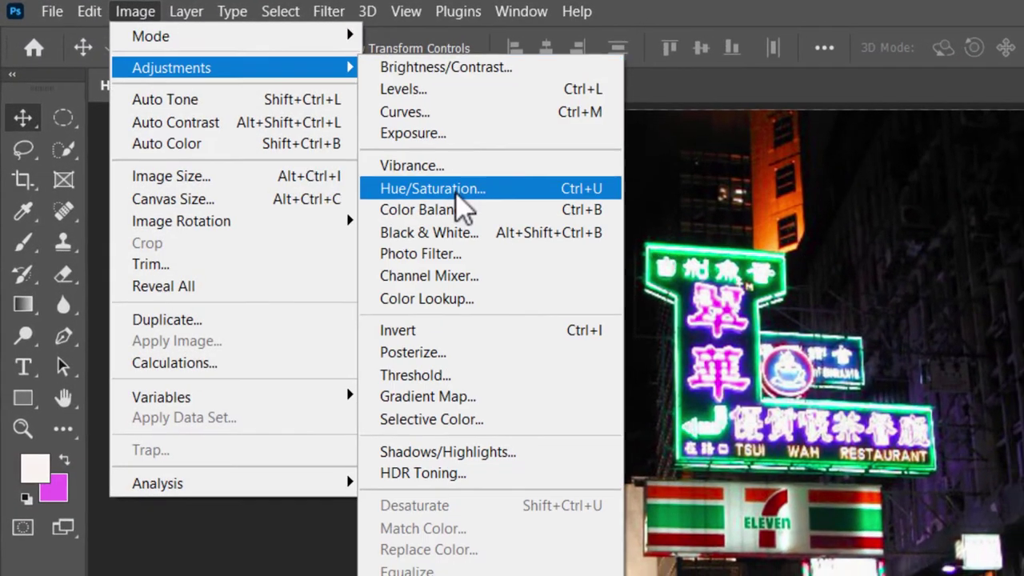
{"action": "left_click", "coordinate": [460, 192]}
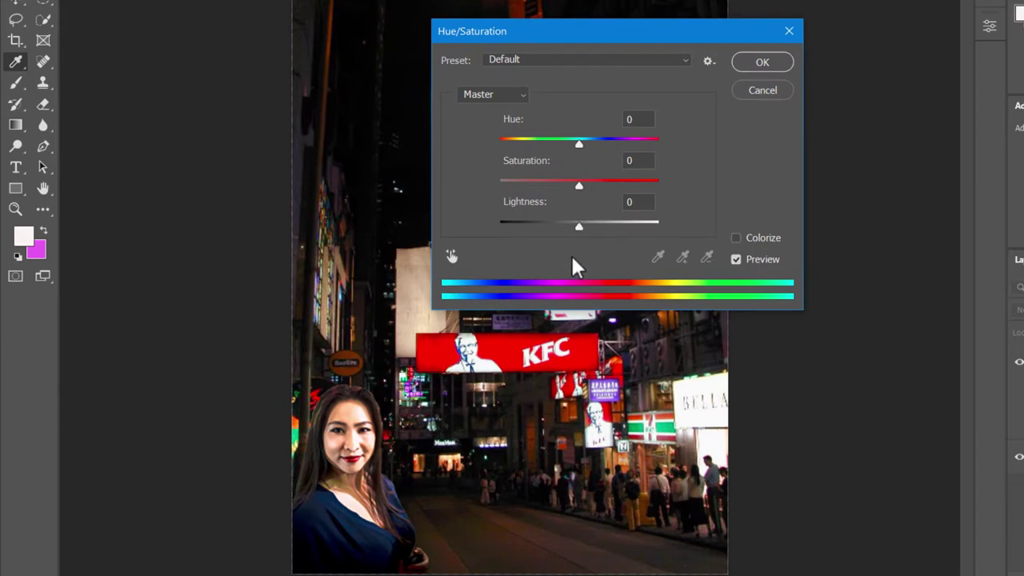
{"action": "left_click_drag", "start_coordinate": [579, 183], "coordinate": [588, 183]}
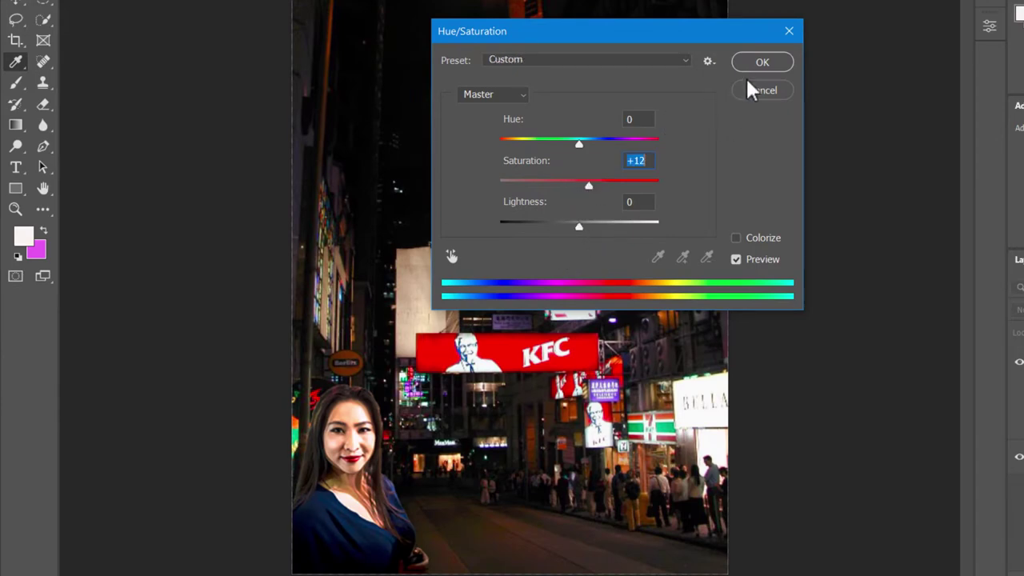
{"action": "left_click", "coordinate": [762, 62]}
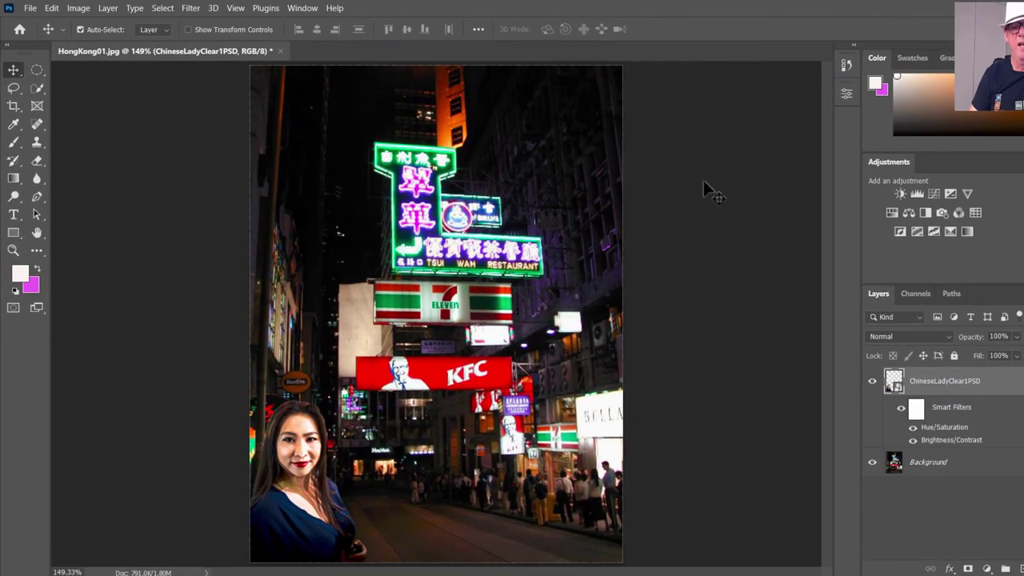
Apply an Exposure adjustment of +0.24 to the cutout layer, then deselect the layer
{"action": "left_click", "coordinate": [77, 10]}
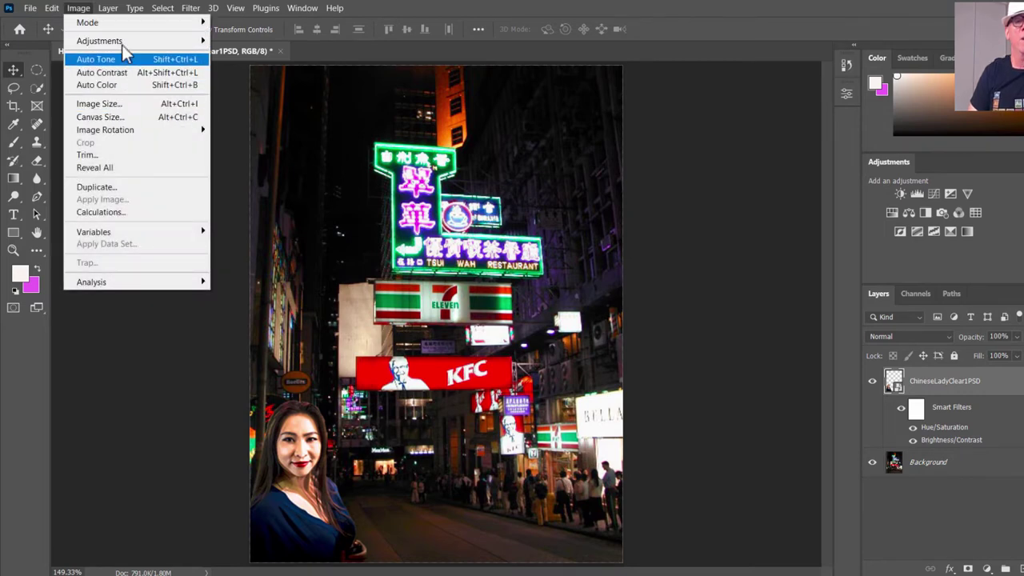
{"action": "mouse_move", "coordinate": [124, 40]}
{"action": "left_click", "coordinate": [254, 80]}
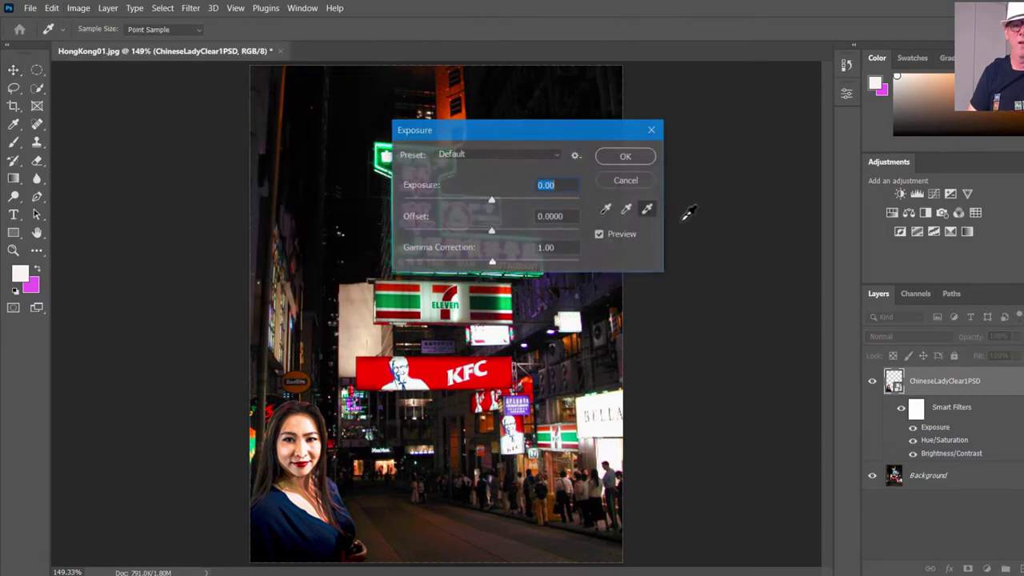
{"action": "left_click_drag", "start_coordinate": [492, 200], "coordinate": [493, 200]}
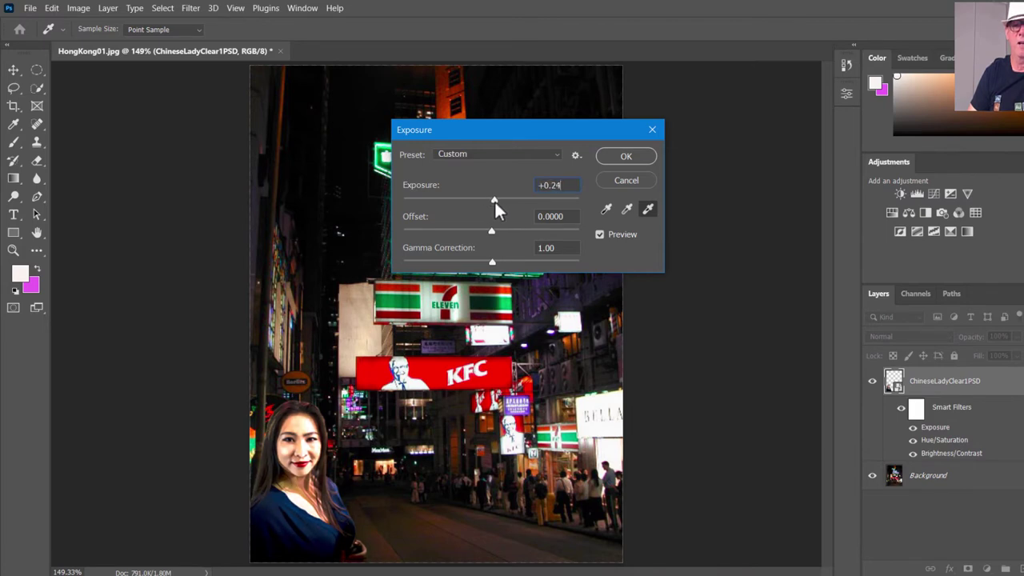
{"action": "left_click", "coordinate": [630, 157]}
{"action": "left_click", "coordinate": [776, 227]}
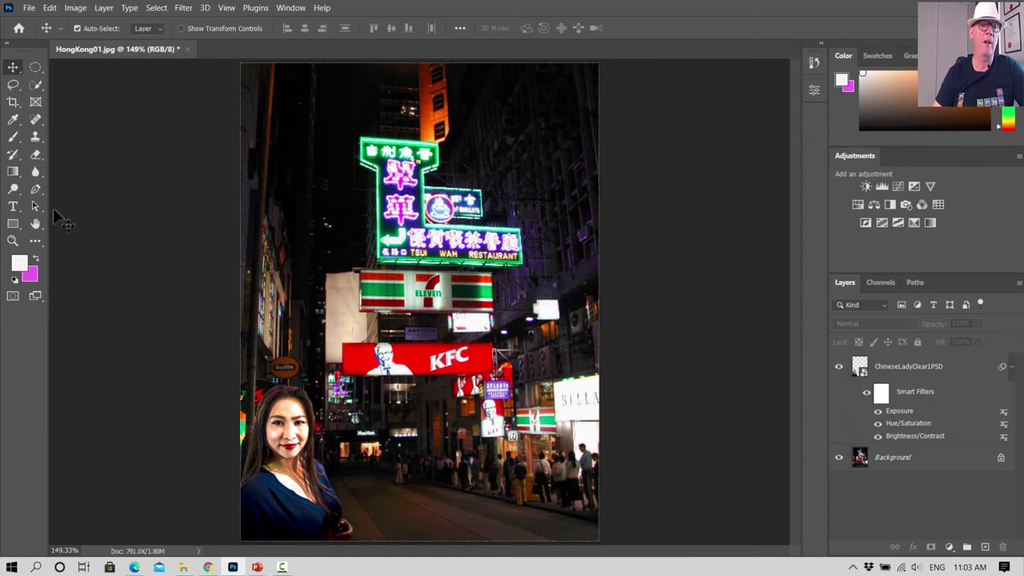
Select the ChineseLadyClear1PSD layer and use Free Transform to enlarge the woman to about 43.6%, keeping her in the lower-left corner
{"action": "left_click", "coordinate": [50, 7]}
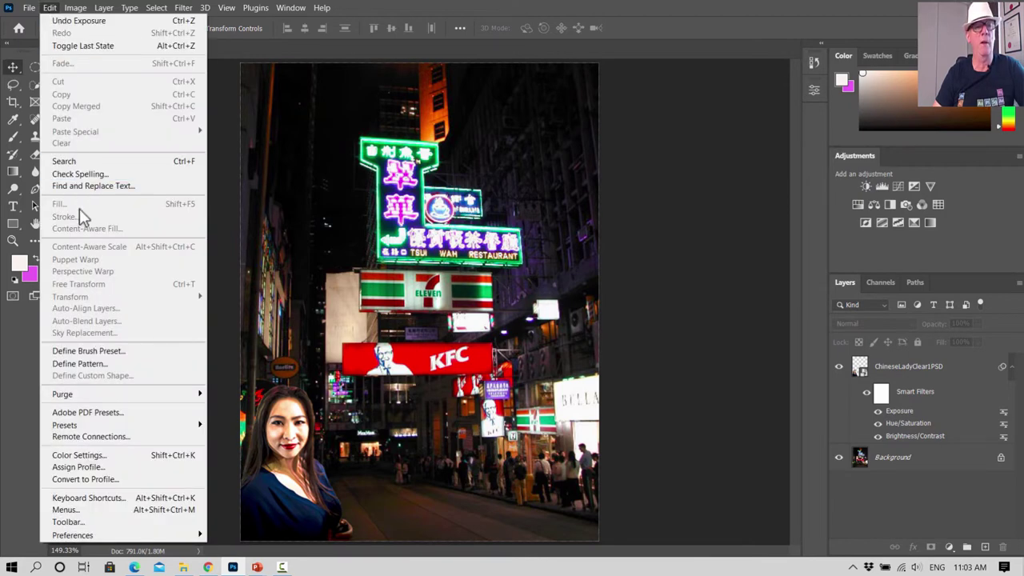
{"action": "left_click", "coordinate": [883, 366]}
{"action": "left_click", "coordinate": [884, 367]}
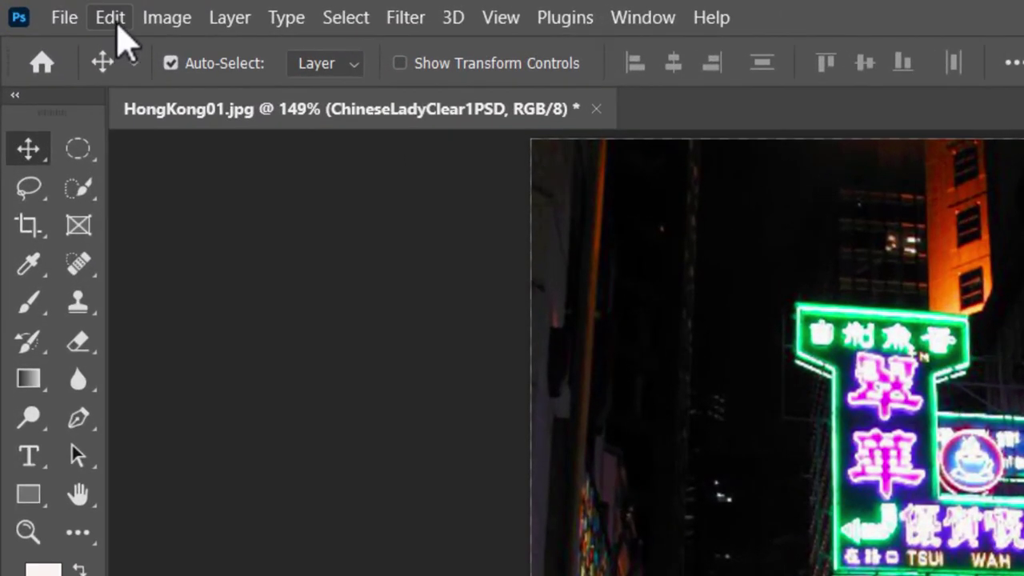
{"action": "left_click", "coordinate": [112, 19]}
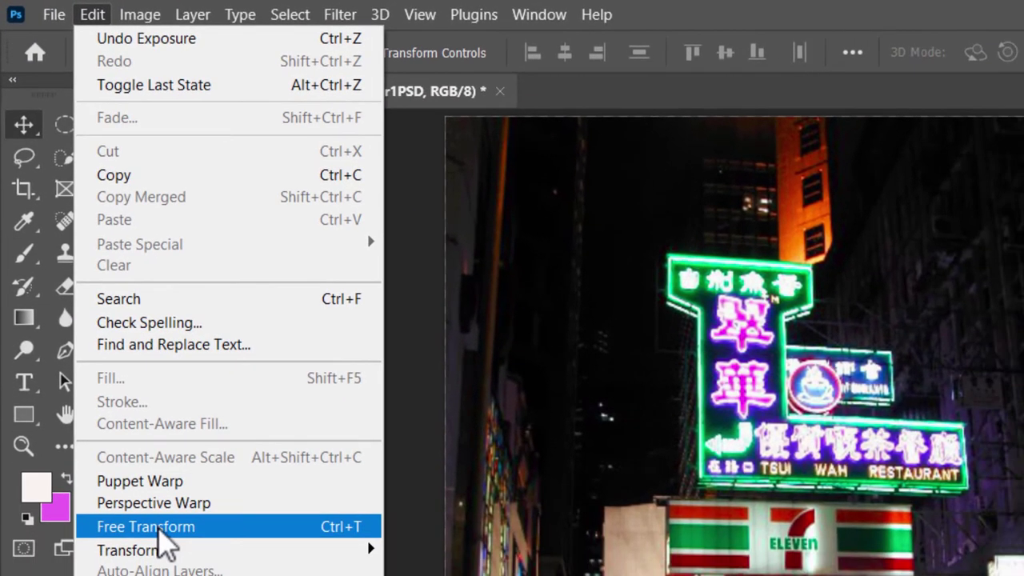
{"action": "left_click", "coordinate": [160, 529]}
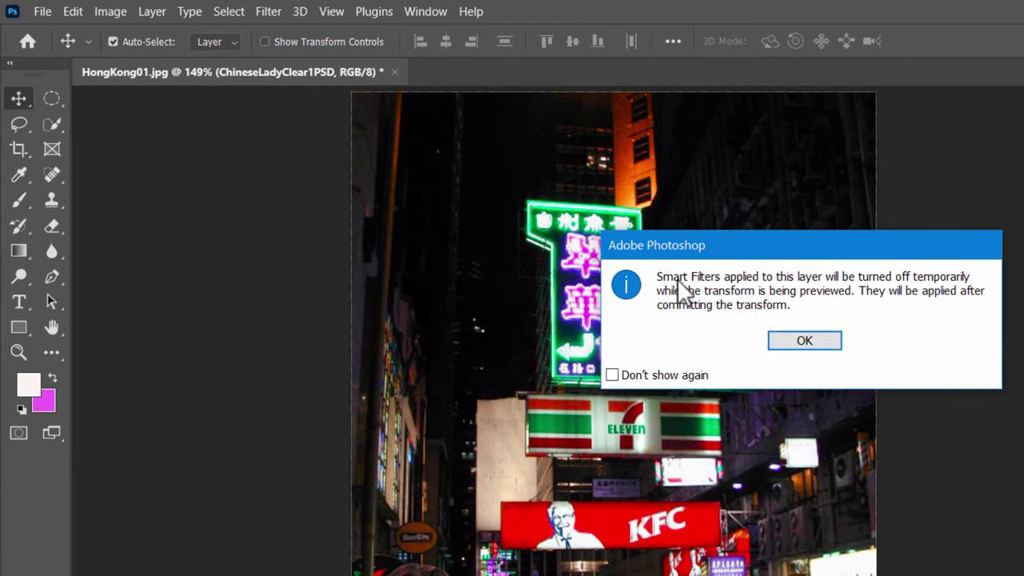
{"action": "left_click", "coordinate": [802, 344]}
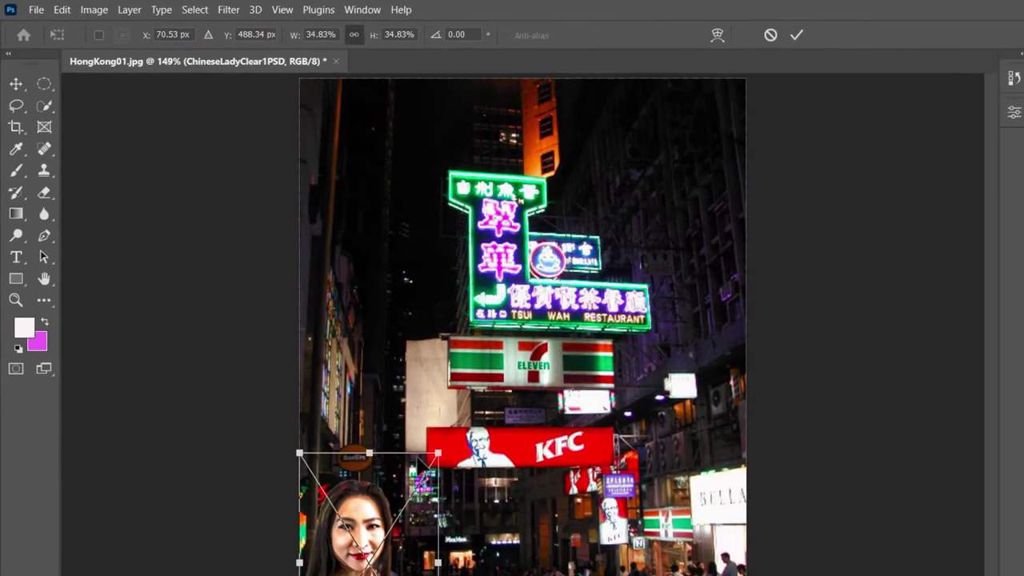
{"action": "left_click_drag", "start_coordinate": [355, 360], "coordinate": [379, 316]}
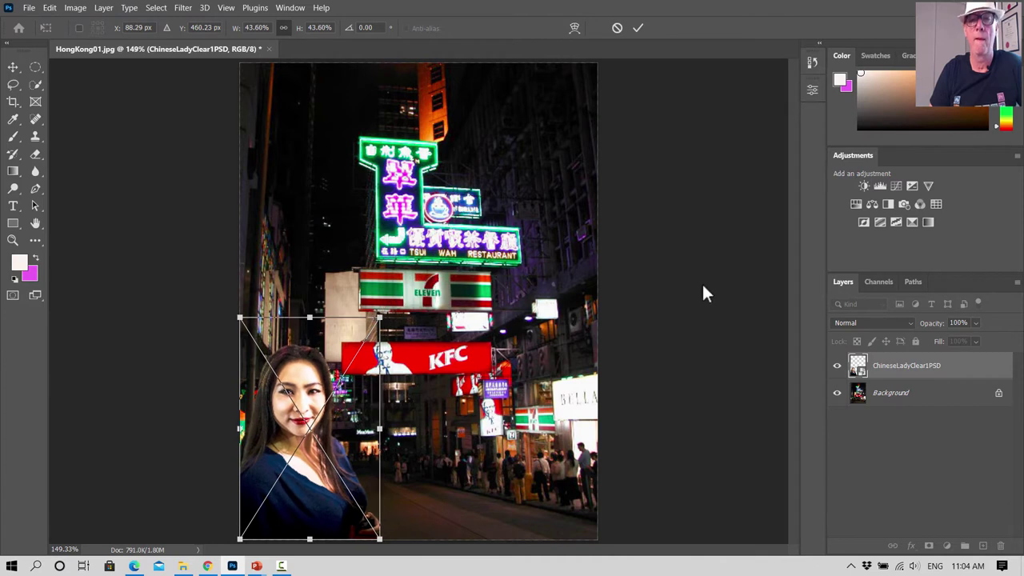
{"action": "key", "text": "Return"}
{"action": "left_click", "coordinate": [13, 119]}
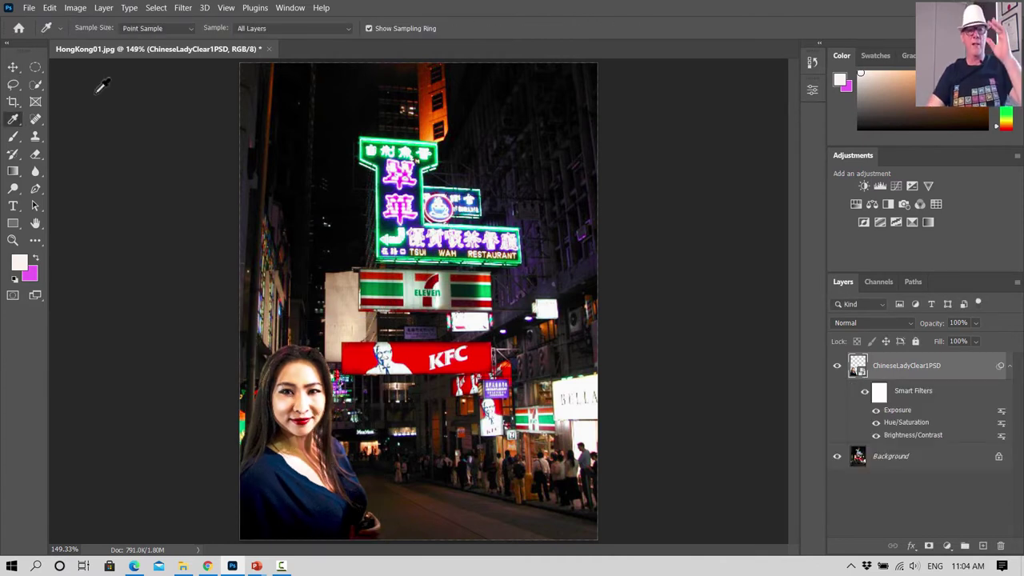
Save the composite on the computer as HongKongladyFinishedPSD.psd in the L2-Select_and_Mask folder, keeping layers and maximum compatibility
{"action": "left_click", "coordinate": [28, 8]}
{"action": "left_click", "coordinate": [49, 161]}
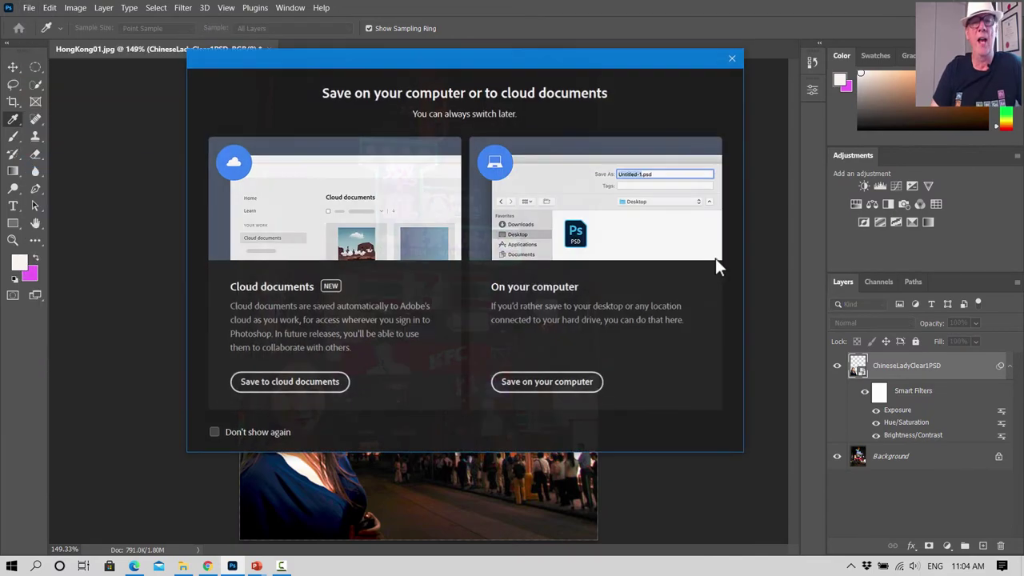
{"action": "left_click", "coordinate": [548, 387]}
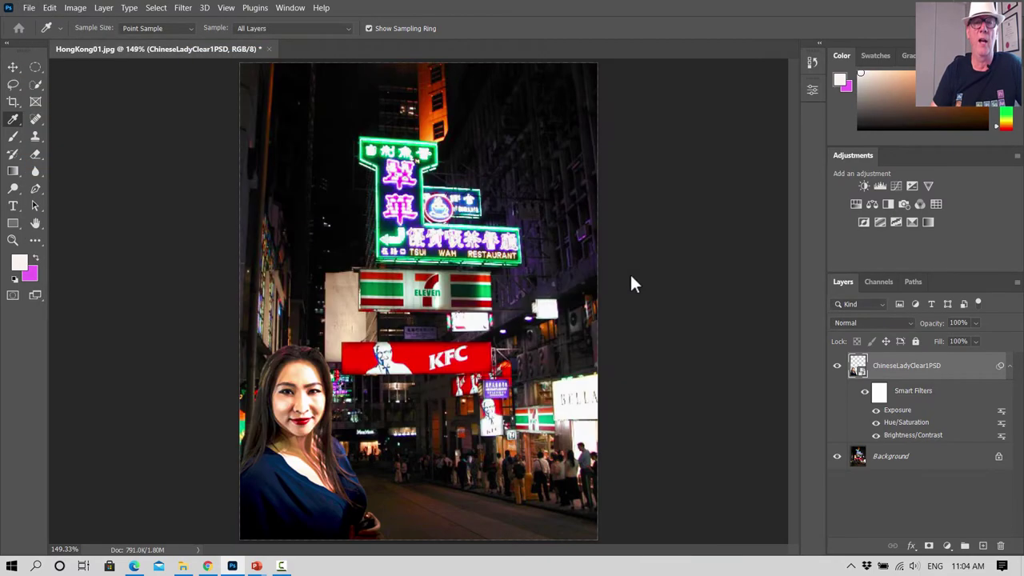
{"action": "left_click", "coordinate": [483, 376]}
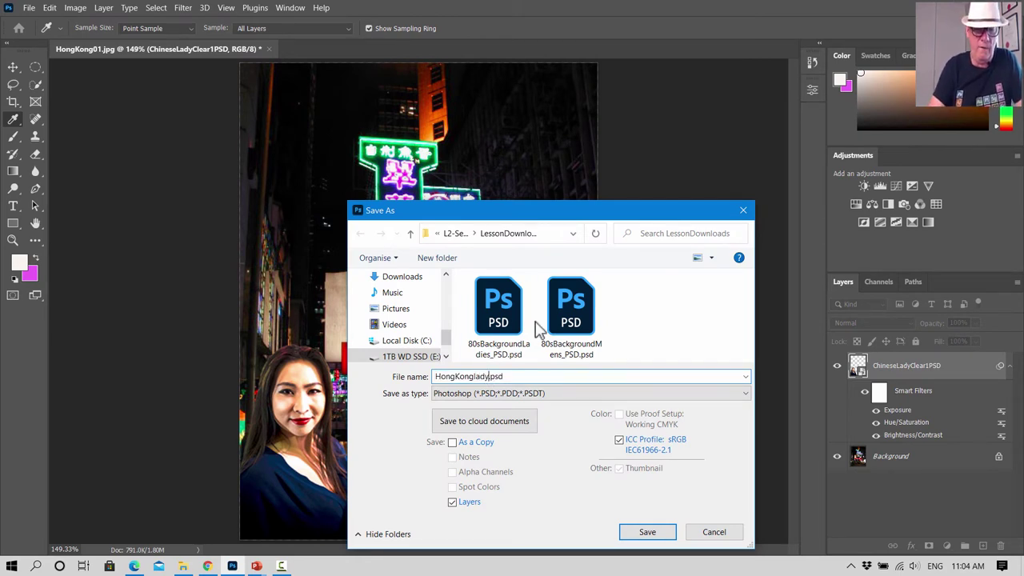
{"action": "type", "text": "inished"}
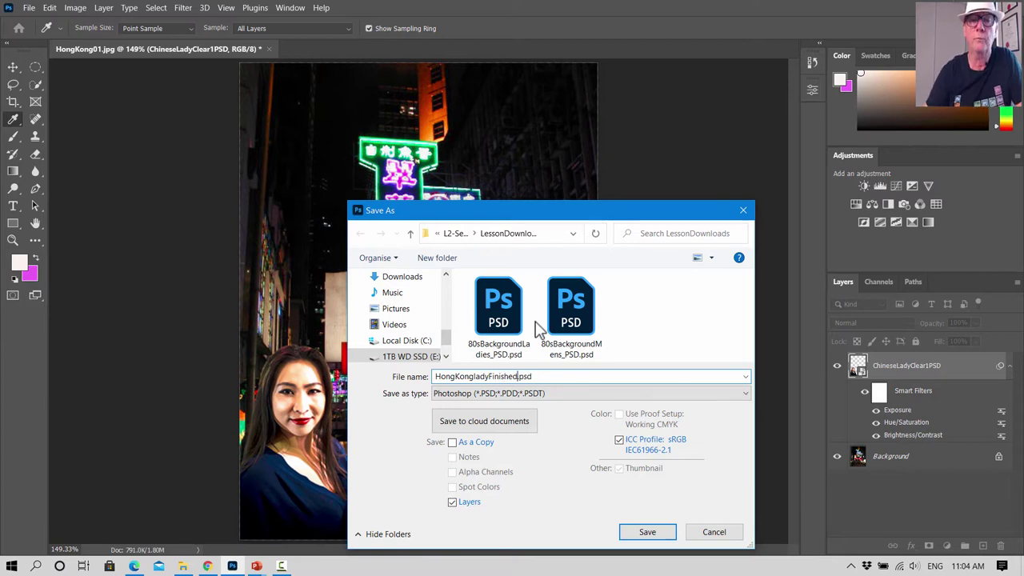
{"action": "left_click", "coordinate": [455, 232]}
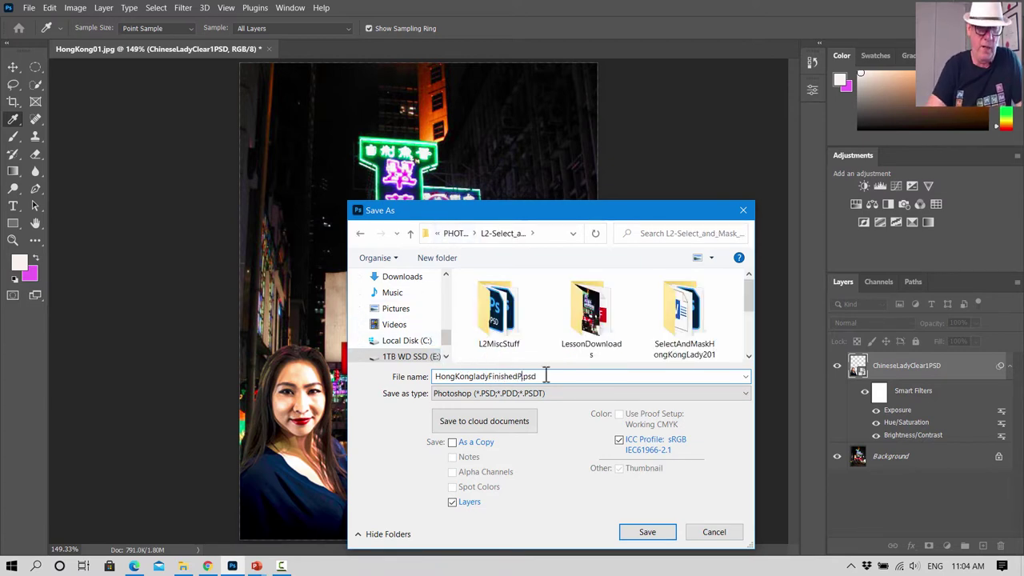
{"action": "left_click", "coordinate": [647, 532]}
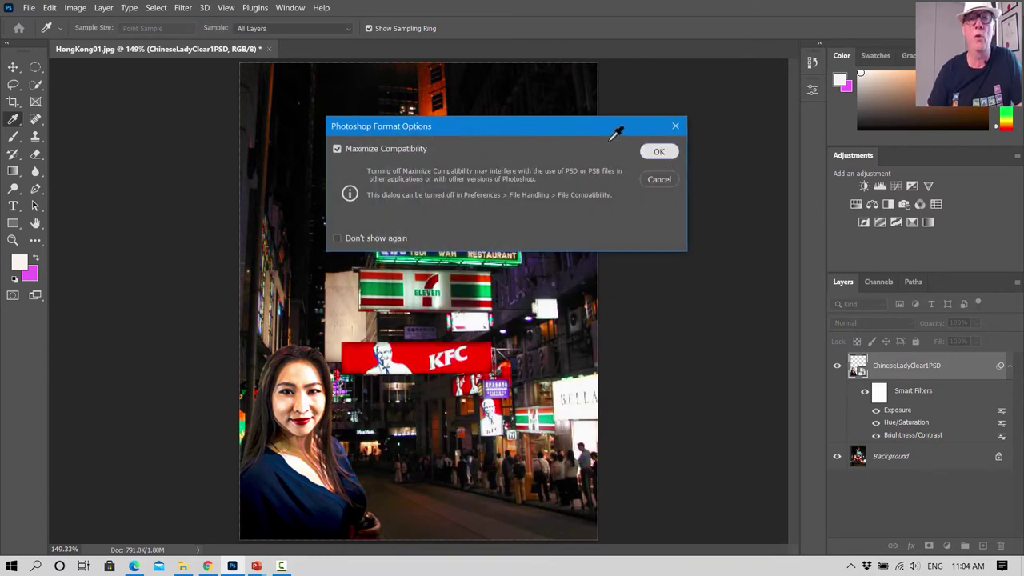
{"action": "left_click", "coordinate": [658, 151]}
Start saving another version of the composite on the computer with the file format set to JPEG
{"action": "left_click", "coordinate": [29, 7]}
{"action": "left_click", "coordinate": [60, 160]}
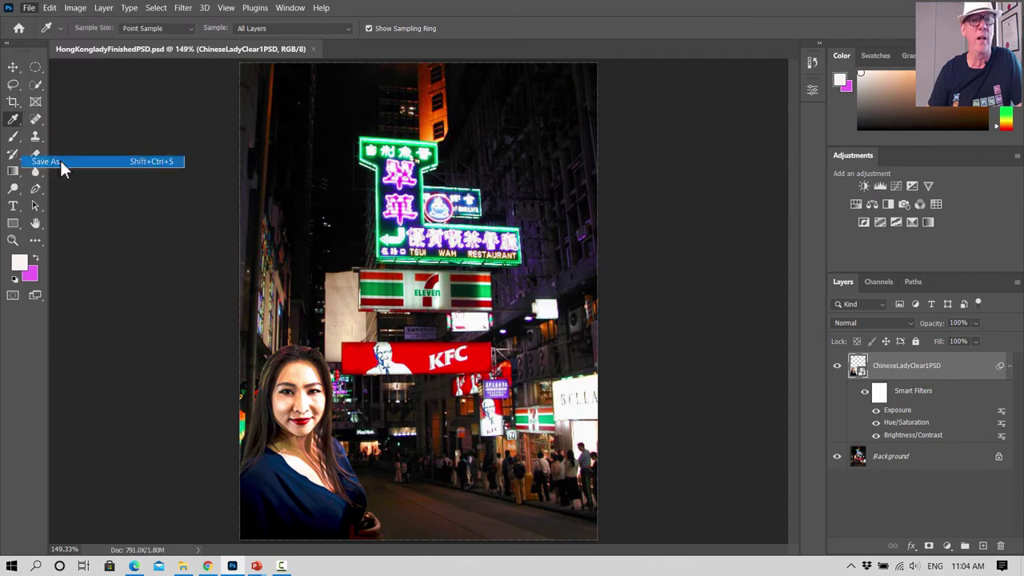
{"action": "left_click", "coordinate": [573, 384]}
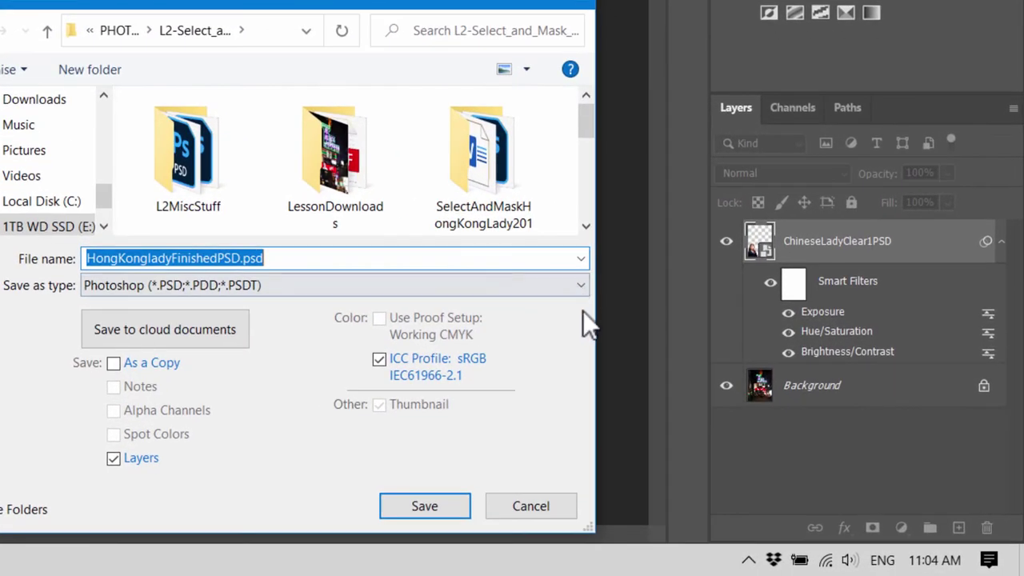
{"action": "left_click", "coordinate": [745, 393]}
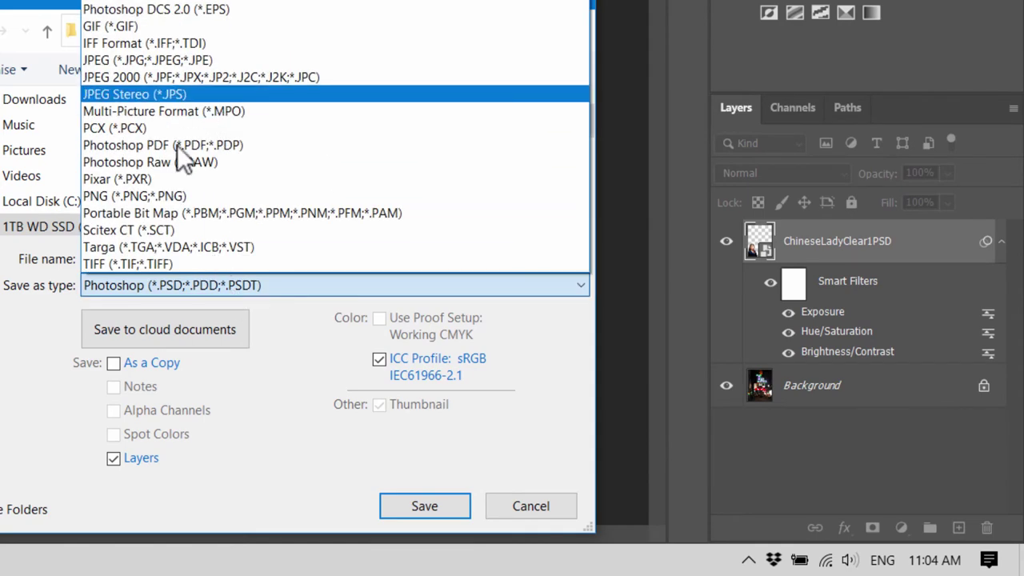
{"action": "left_click", "coordinate": [147, 61]}
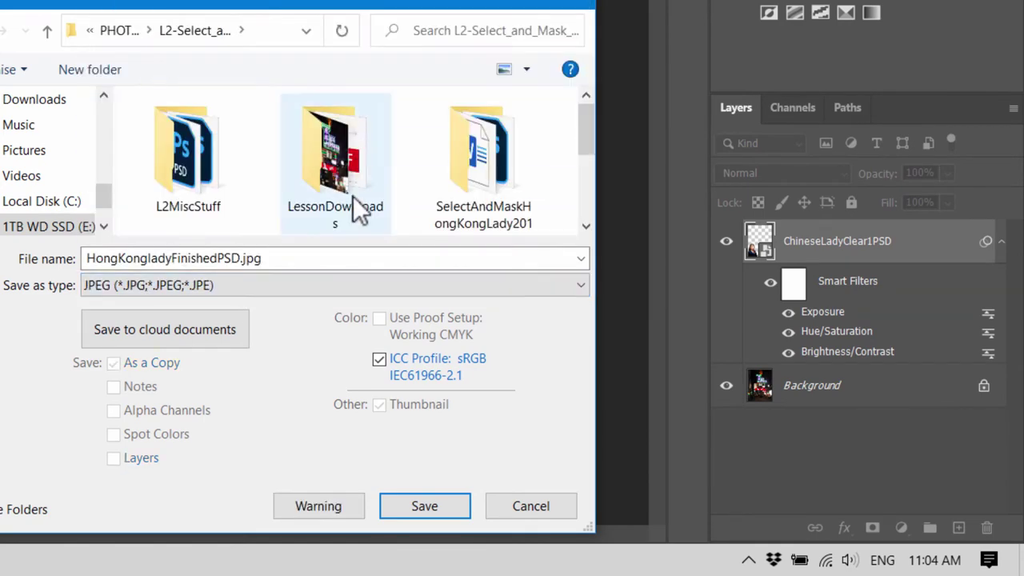
Name the JPEG copy HongKongladyFinishedJPG.jpg and save it at Quality 12 (Maximum) with the Baseline ("Standard") format
{"action": "double_click", "coordinate": [290, 258]}
{"action": "left_click", "coordinate": [240, 258]}
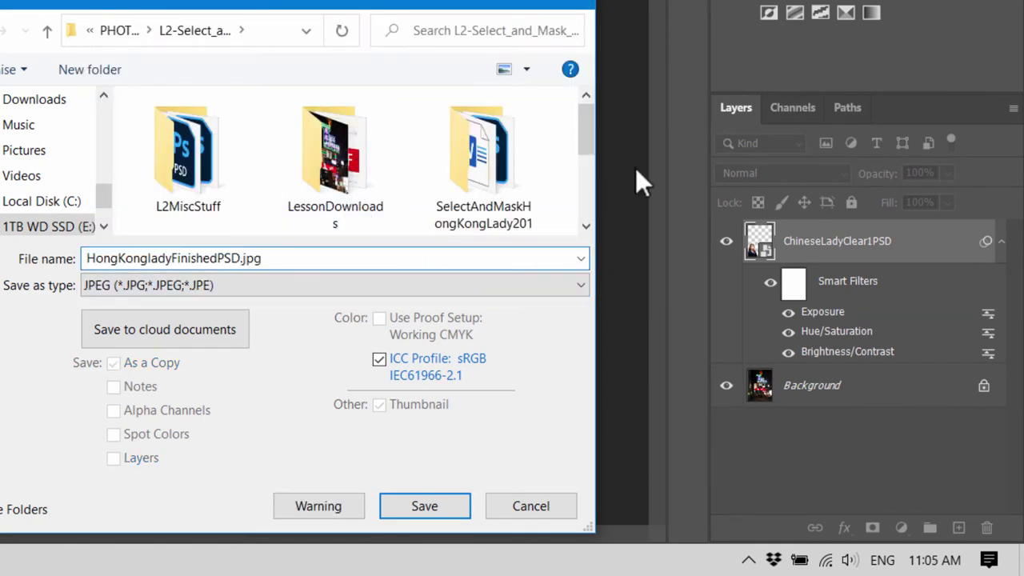
{"action": "key", "text": "BackSpace"}
{"action": "key", "text": "BackSpace"}
{"action": "key", "text": "BackSpace"}
{"action": "type", "text": "JPG"}
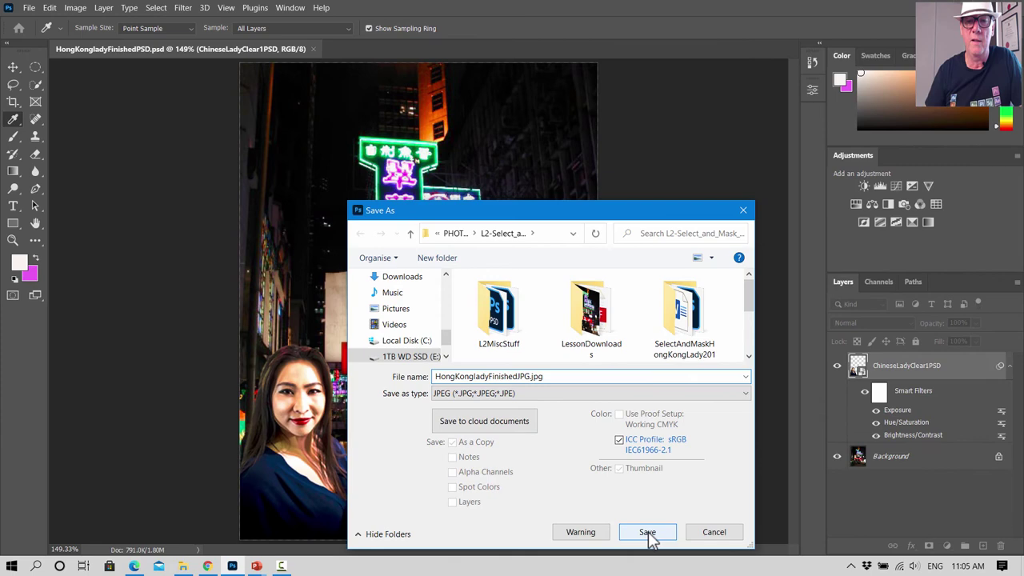
{"action": "left_click", "coordinate": [648, 532]}
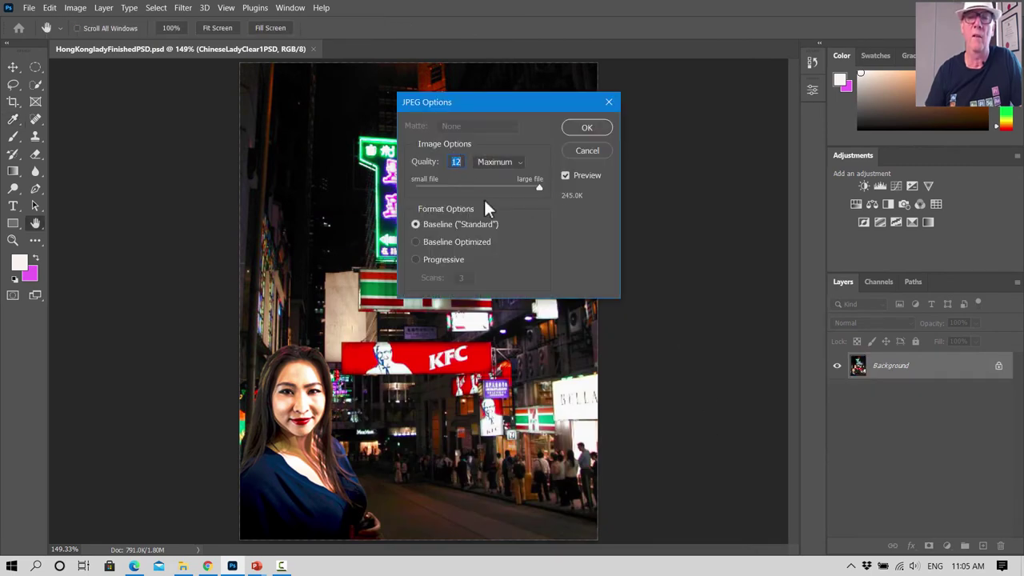
{"action": "left_click", "coordinate": [587, 128]}
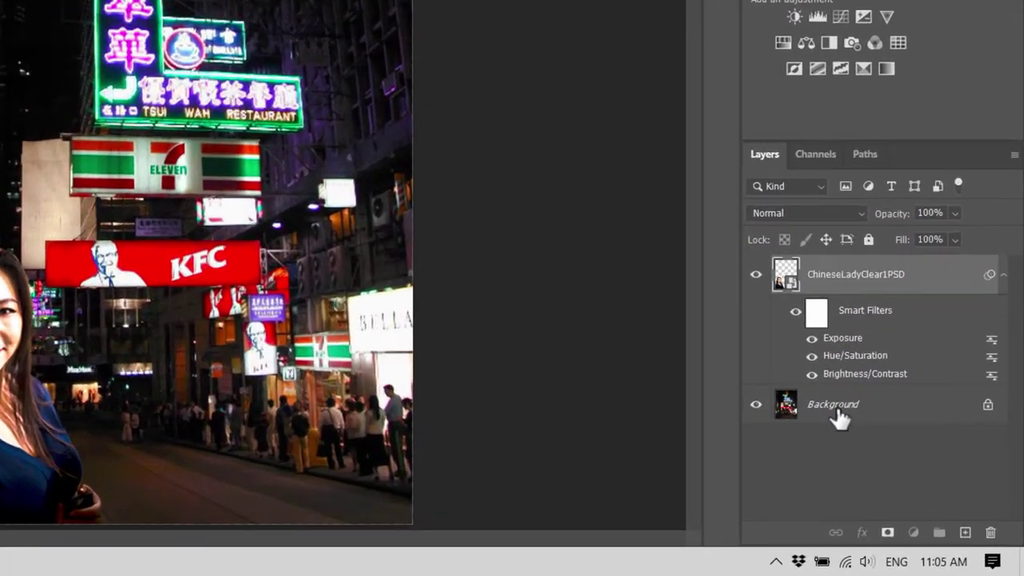
Retouch a small spot in the dark area beside the green neon sign on the Background layer with the Spot Healing Brush
{"action": "left_click", "coordinate": [836, 412]}
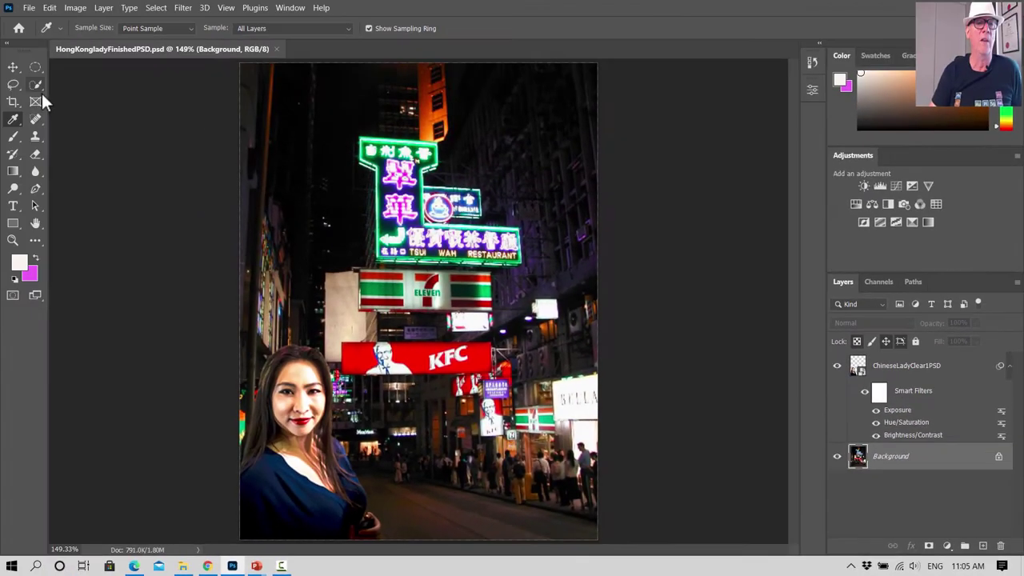
{"action": "left_click", "coordinate": [36, 118]}
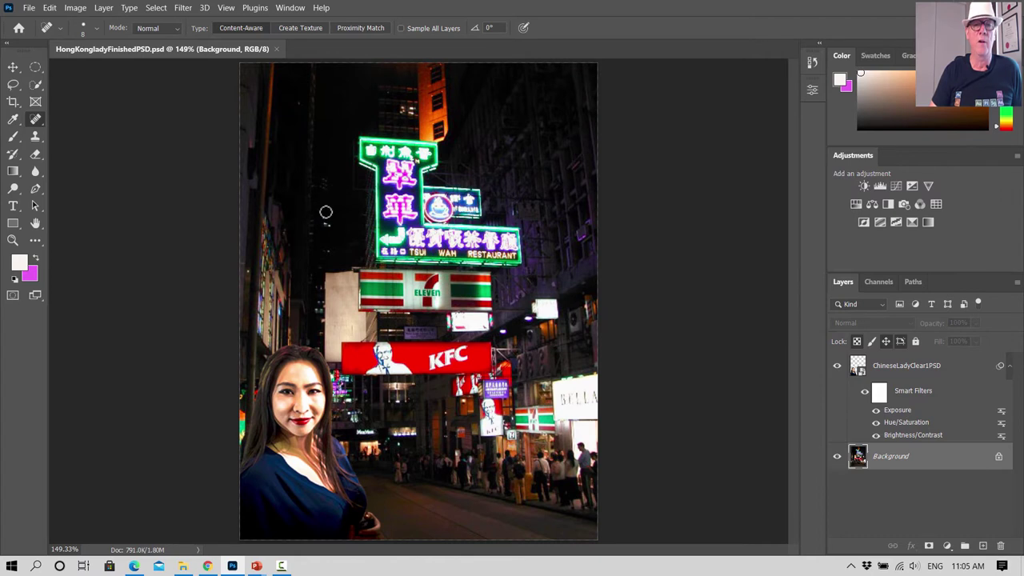
{"action": "left_click_drag", "start_coordinate": [329, 236], "coordinate": [328, 243]}
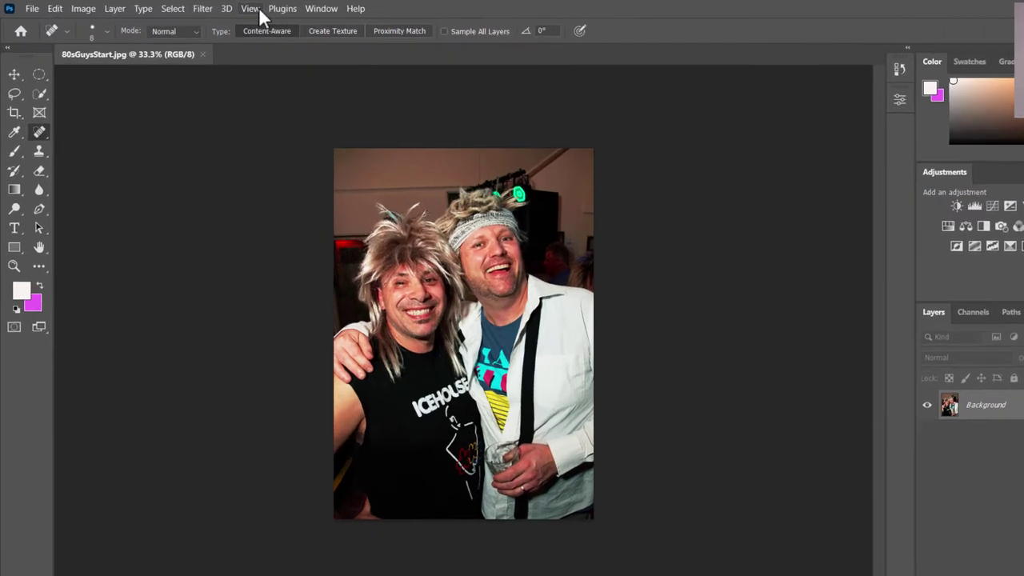
Fit 80sGuysStart.jpg to the screen and select the background above and beside the two men with the Quick Selection tool
{"action": "left_click", "coordinate": [249, 9]}
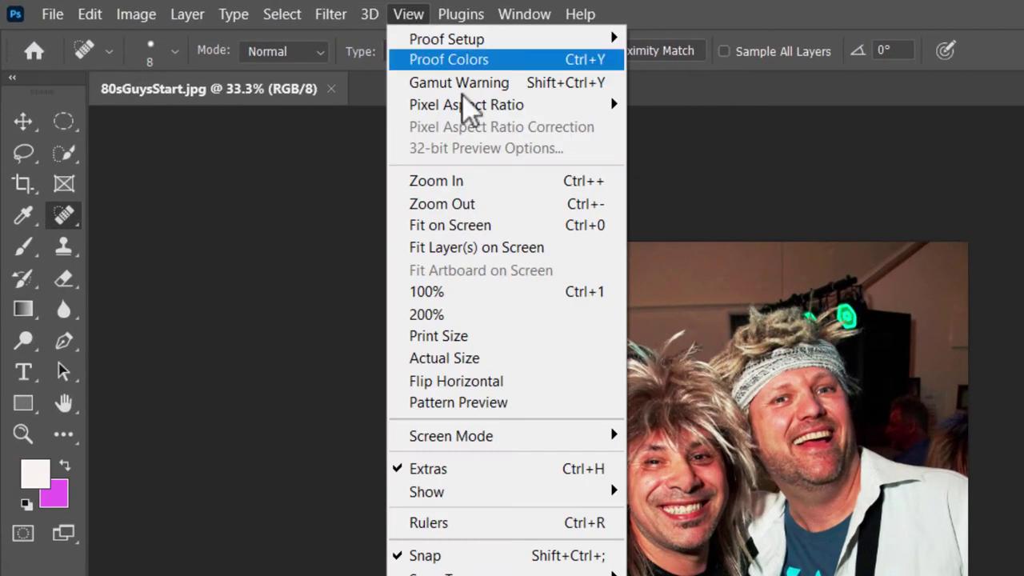
{"action": "left_click", "coordinate": [486, 227]}
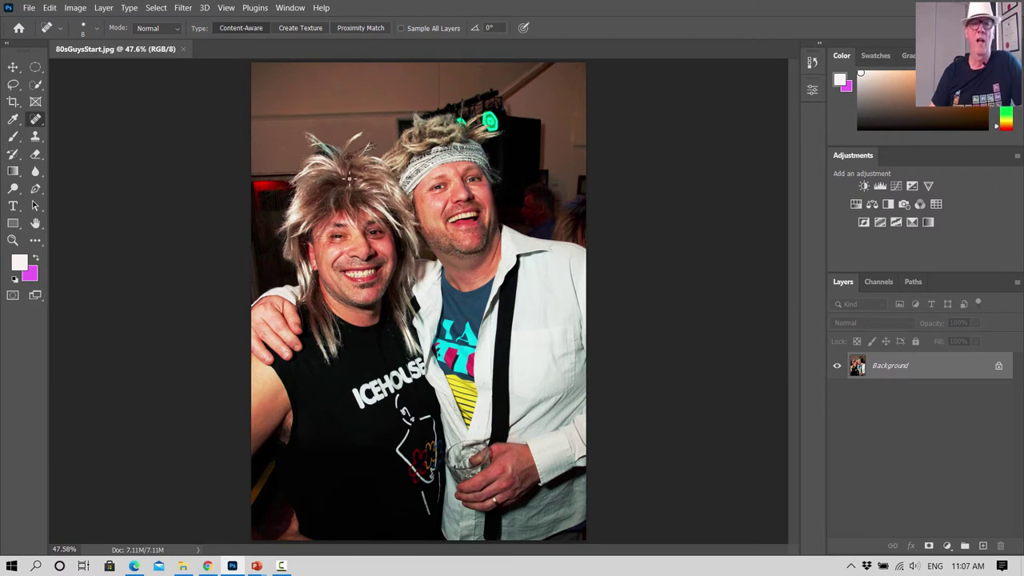
{"action": "left_click", "coordinate": [38, 86]}
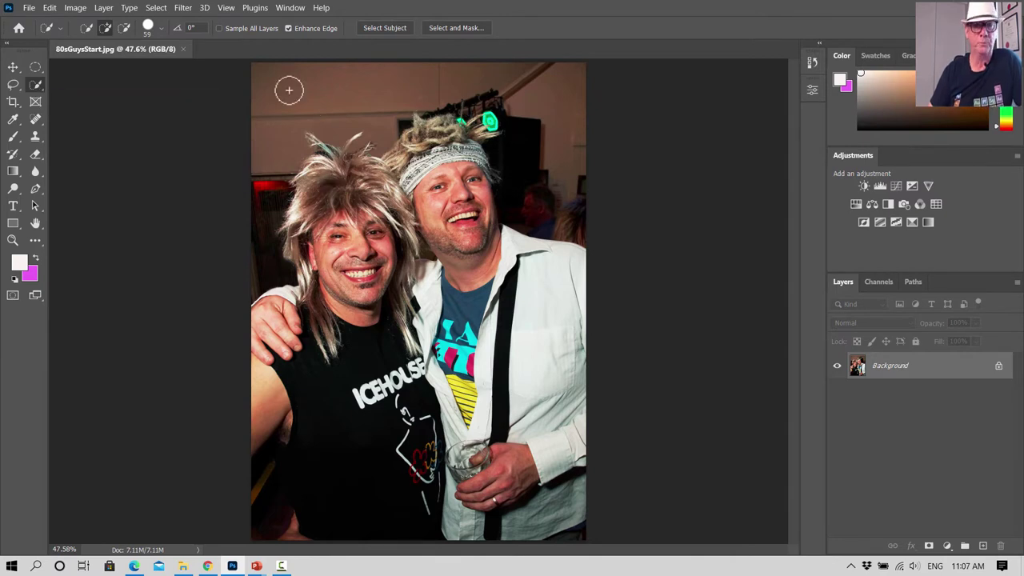
{"action": "mouse_move", "coordinate": [272, 78]}
{"action": "left_mouse_down"}
{"action": "mouse_move", "coordinate": [315, 82]}
{"action": "mouse_move", "coordinate": [272, 150]}
{"action": "mouse_move", "coordinate": [252, 219]}
{"action": "mouse_move", "coordinate": [280, 120]}
{"action": "mouse_move", "coordinate": [305, 94]}
{"action": "mouse_move", "coordinate": [437, 63]}
{"action": "mouse_move", "coordinate": [496, 74]}
{"action": "mouse_move", "coordinate": [503, 79]}
{"action": "mouse_move", "coordinate": [487, 95]}
{"action": "mouse_move", "coordinate": [518, 118]}
{"action": "left_mouse_up"}
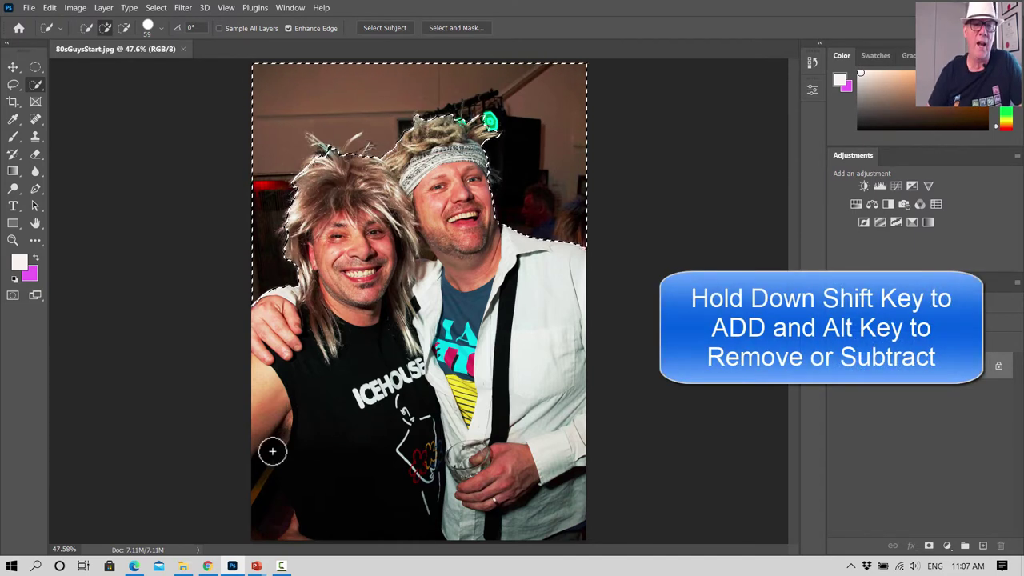
Add the dark background below the arm of the man in black to the selection and subtract his bare arm from it
{"action": "mouse_move", "coordinate": [277, 445]}
{"action": "left_mouse_down"}
{"action": "mouse_move", "coordinate": [265, 473]}
{"action": "mouse_move", "coordinate": [279, 505]}
{"action": "mouse_move", "coordinate": [265, 456]}
{"action": "left_mouse_up"}
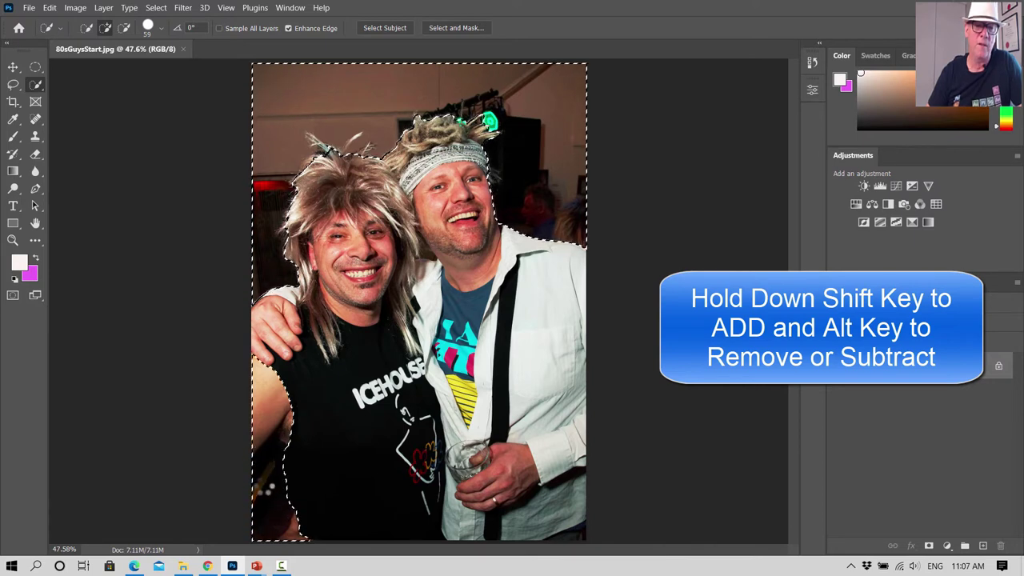
{"action": "left_click_drag", "start_coordinate": [290, 364], "coordinate": [260, 398]}
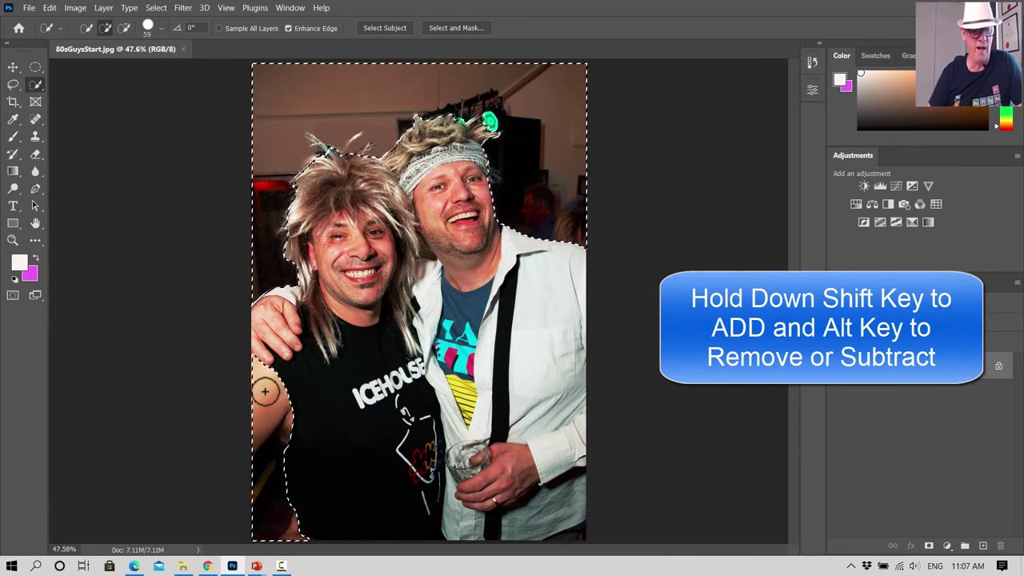
{"action": "key", "text": "alt"}
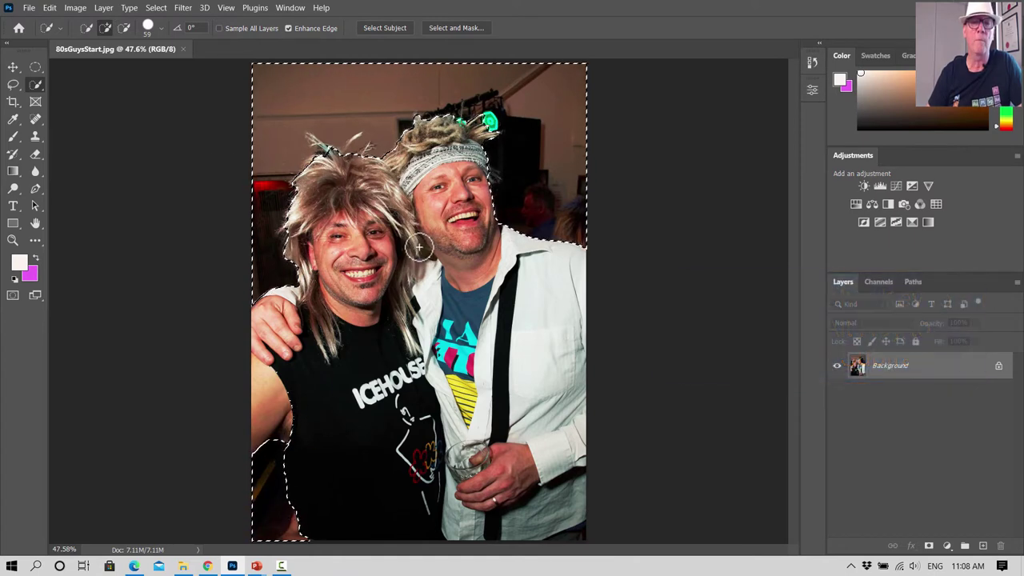
Add the small background gap between the two men's necks to the selection using a 10 px Quick Selection brush
{"action": "left_click", "coordinate": [12, 239]}
{"action": "left_click", "coordinate": [409, 226]}
{"action": "left_click", "coordinate": [410, 226]}
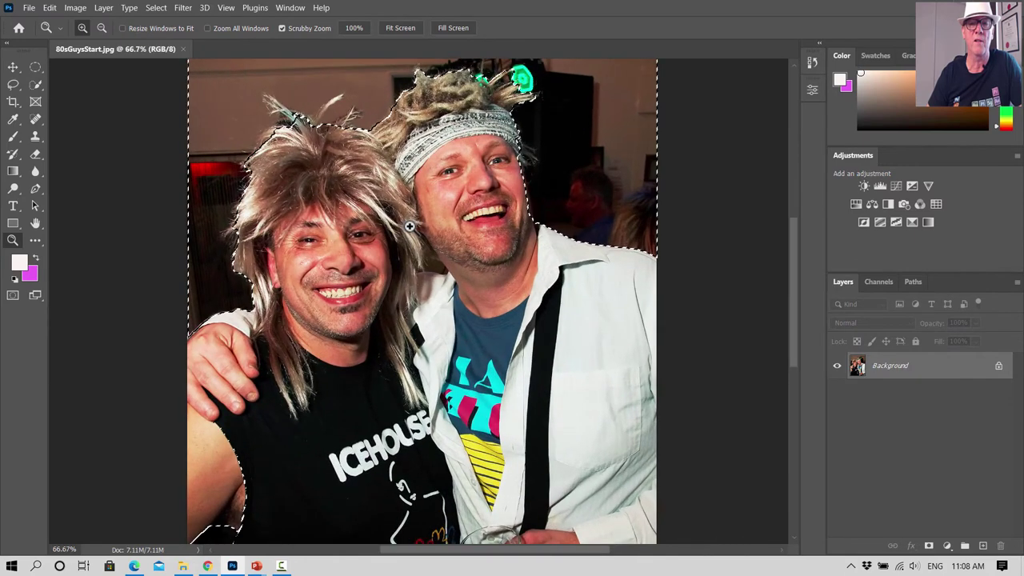
{"action": "left_click", "coordinate": [409, 227]}
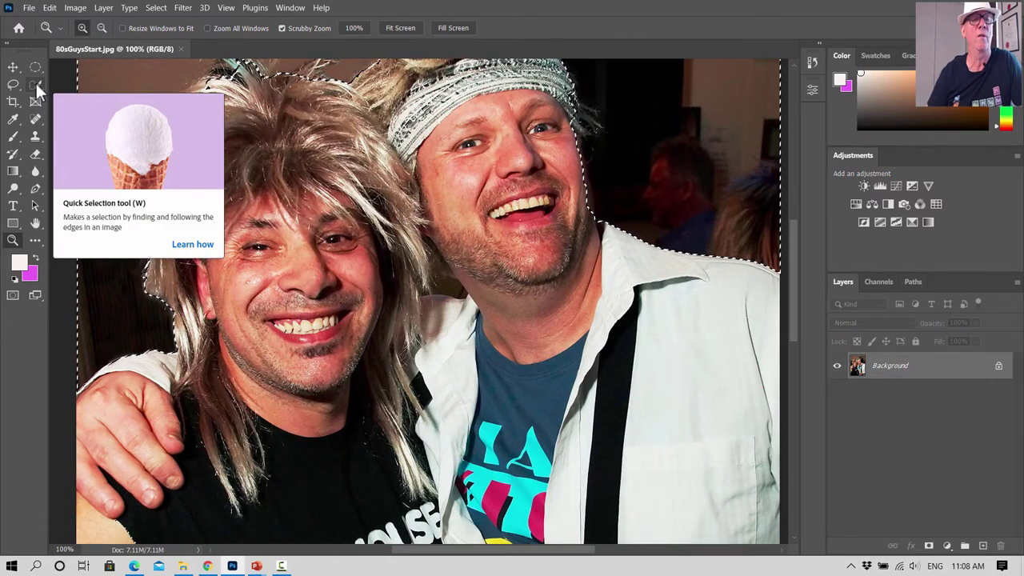
{"action": "left_click", "coordinate": [36, 83]}
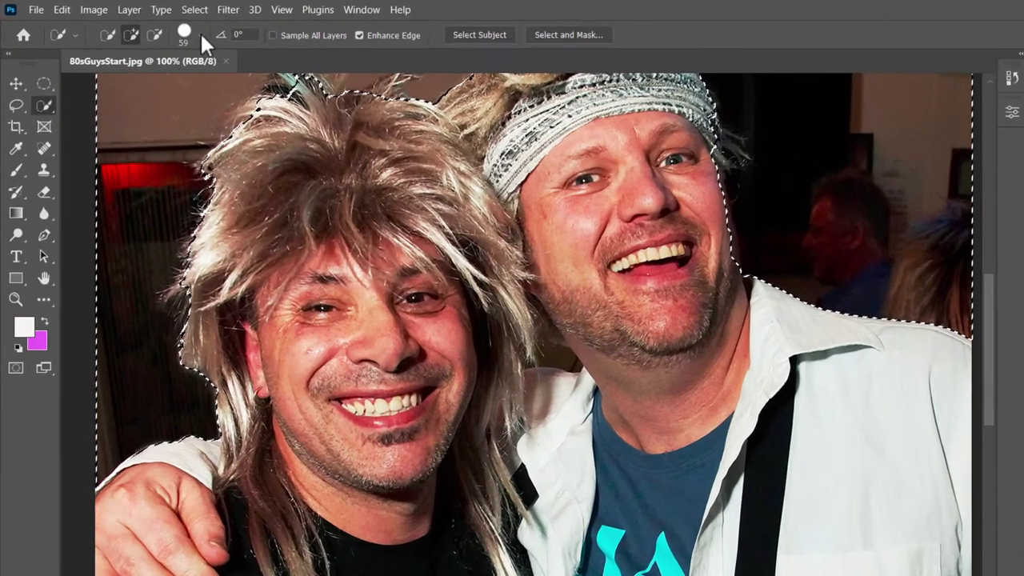
{"action": "left_click", "coordinate": [148, 26]}
{"action": "left_click_drag", "start_coordinate": [231, 124], "coordinate": [221, 124]}
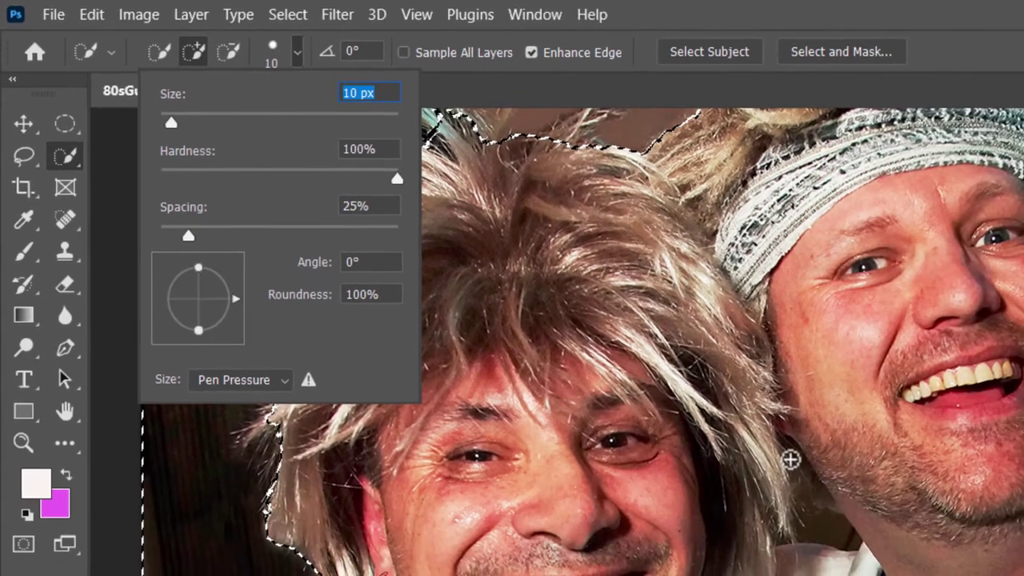
{"action": "key", "text": "Return"}
{"action": "left_click_drag", "start_coordinate": [927, 545], "coordinate": [946, 575]}
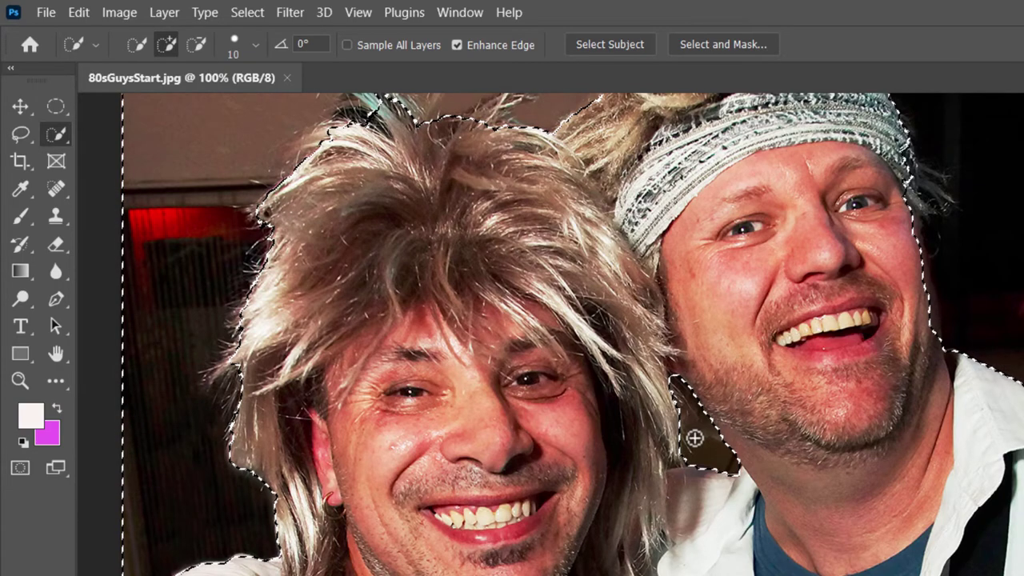
Subtract the spiky hair tufts on top of the long-haired man's wig from the selection with a 33 px Quick Selection brush
{"action": "scroll", "coordinate": [694, 438], "scroll_direction": "up", "scroll_amount": 3}
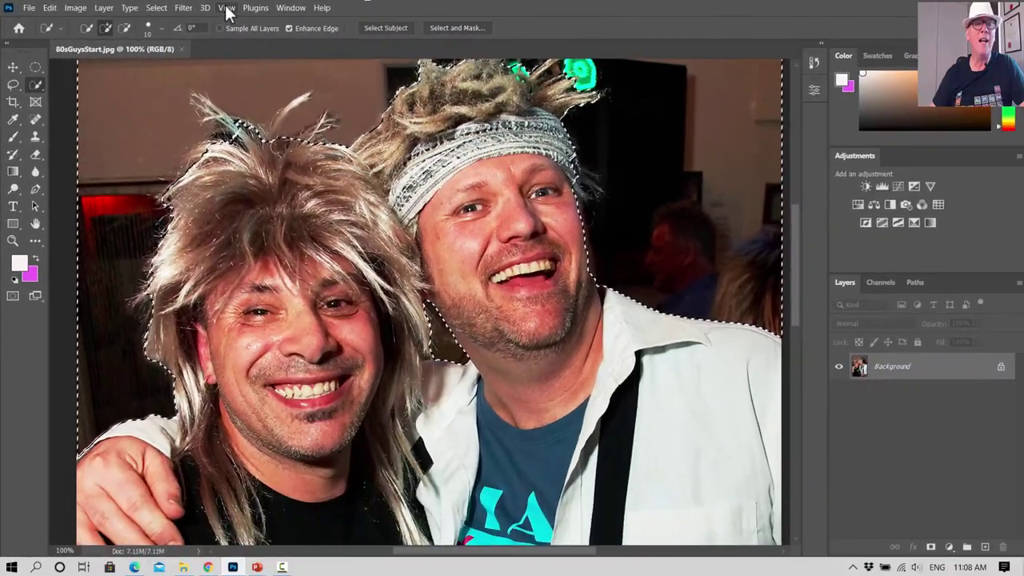
{"action": "left_click", "coordinate": [292, 9]}
{"action": "left_click", "coordinate": [336, 164]}
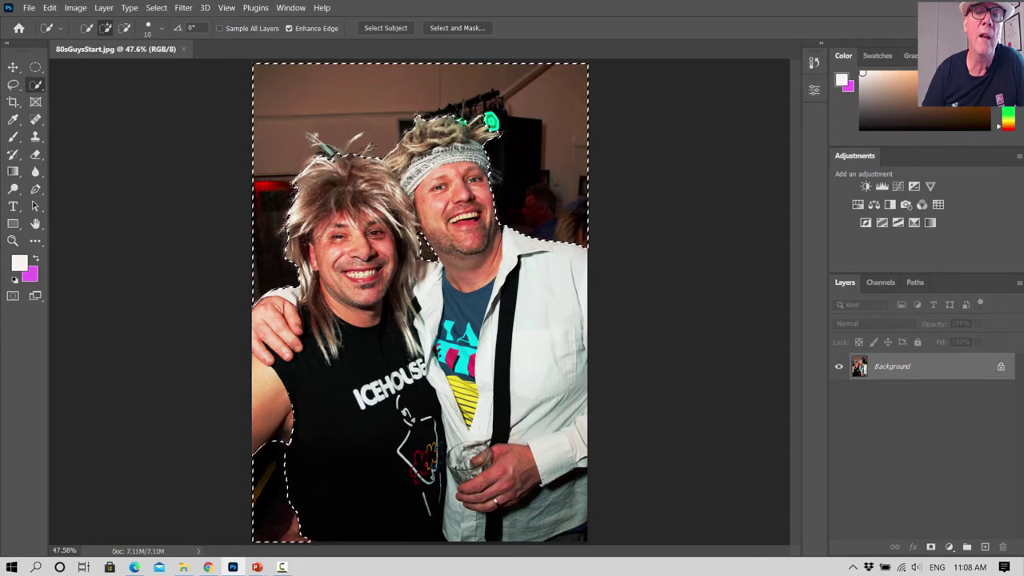
{"action": "left_click", "coordinate": [13, 240]}
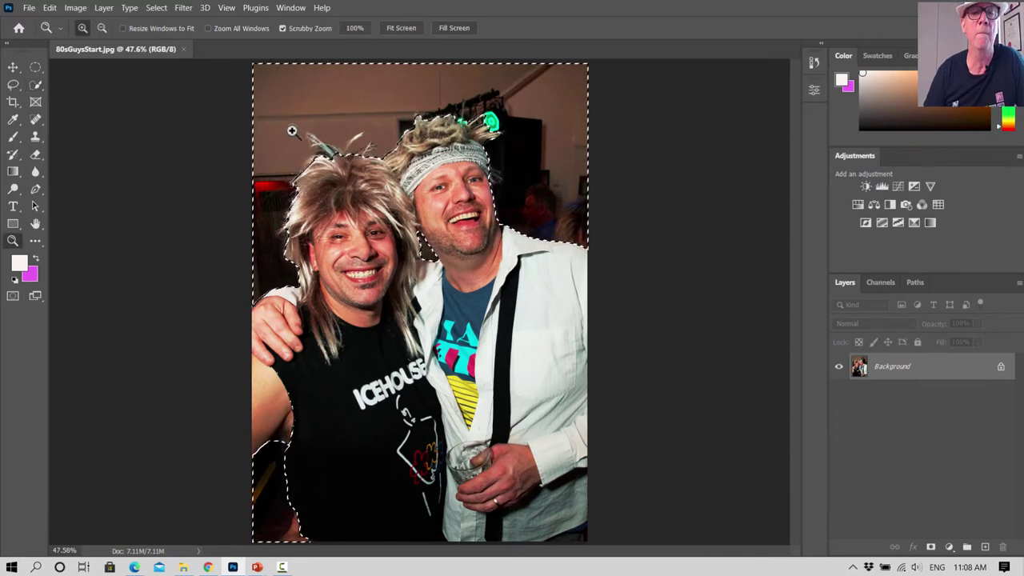
{"action": "left_click_drag", "start_coordinate": [292, 131], "coordinate": [360, 140]}
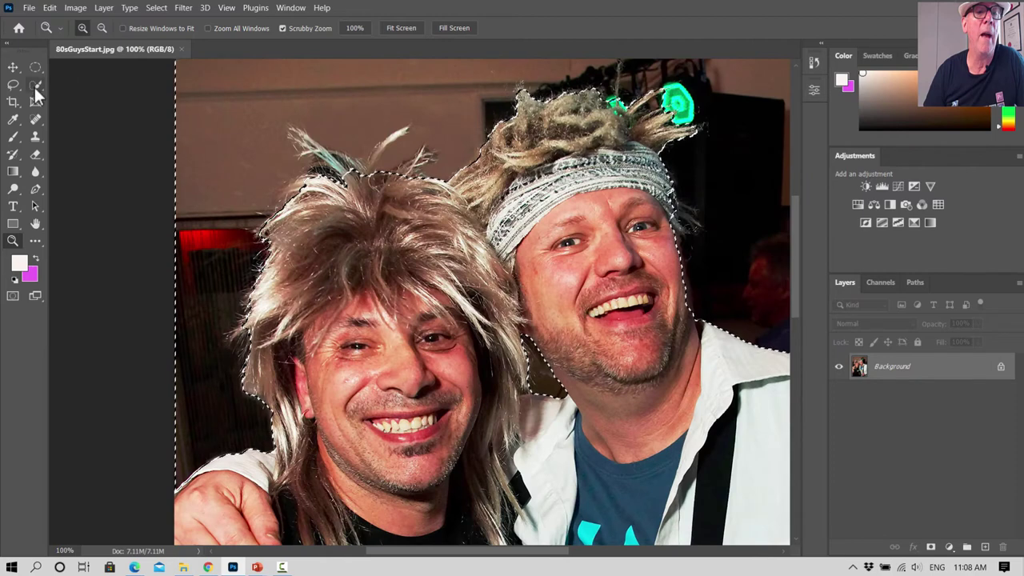
{"action": "left_click", "coordinate": [36, 84]}
{"action": "left_click", "coordinate": [364, 174], "text": "alt"}
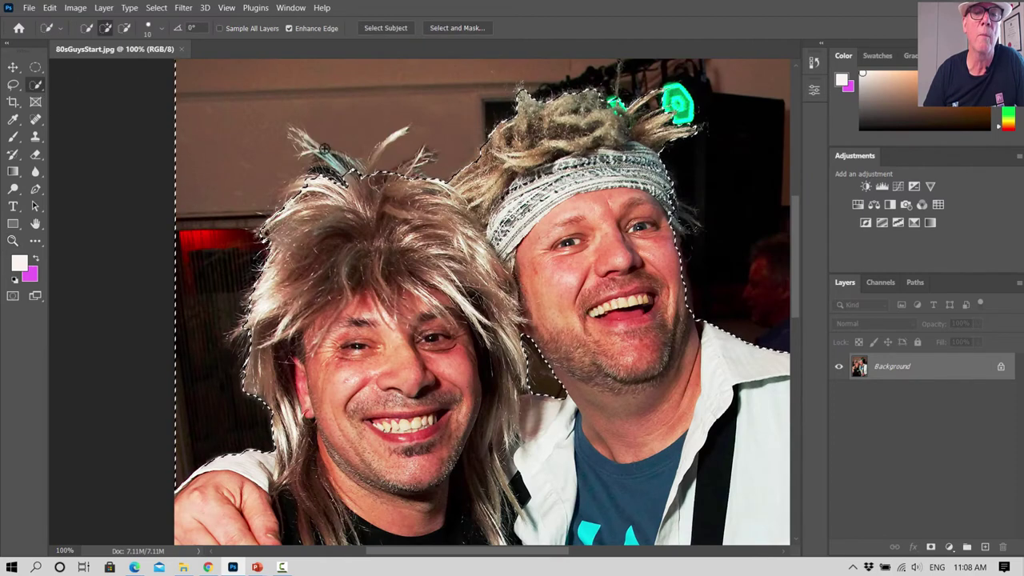
{"action": "left_click_drag", "start_coordinate": [364, 175], "coordinate": [304, 134]}
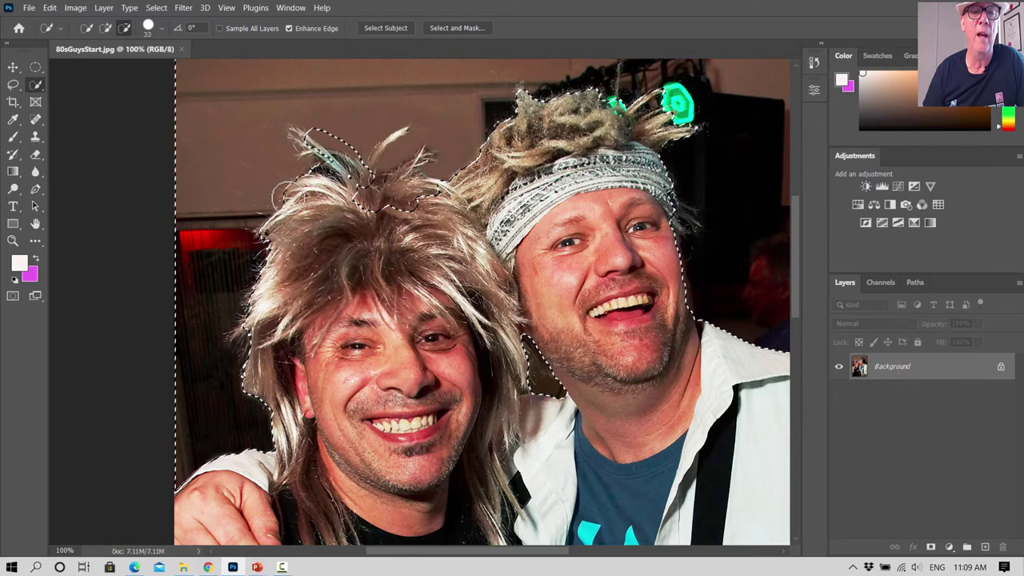
{"action": "mouse_move", "coordinate": [296, 134]}
{"action": "left_mouse_down"}
{"action": "mouse_move", "coordinate": [379, 150]}
{"action": "mouse_move", "coordinate": [346, 164]}
{"action": "left_mouse_up"}
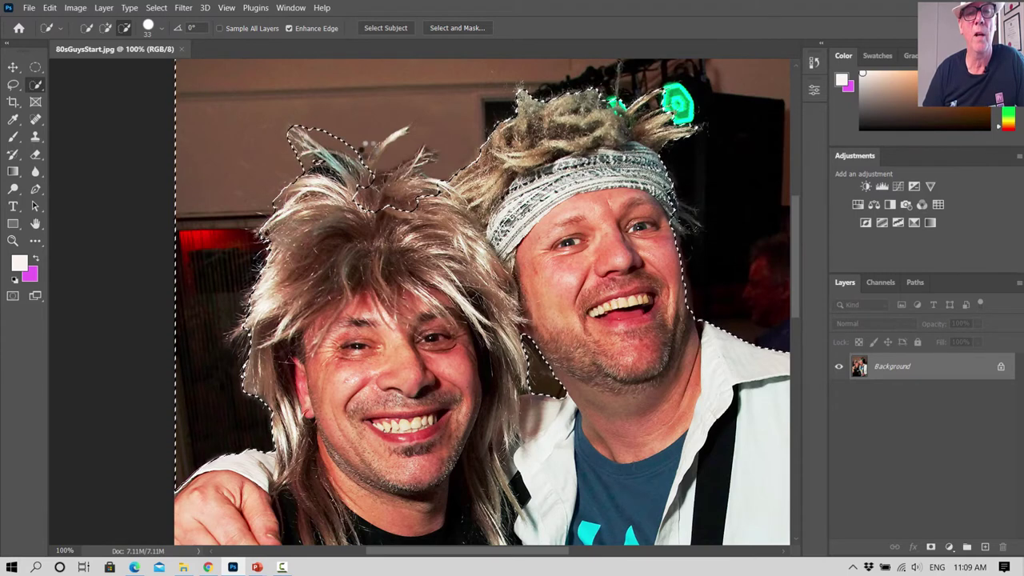
{"action": "left_click_drag", "start_coordinate": [389, 131], "coordinate": [400, 120]}
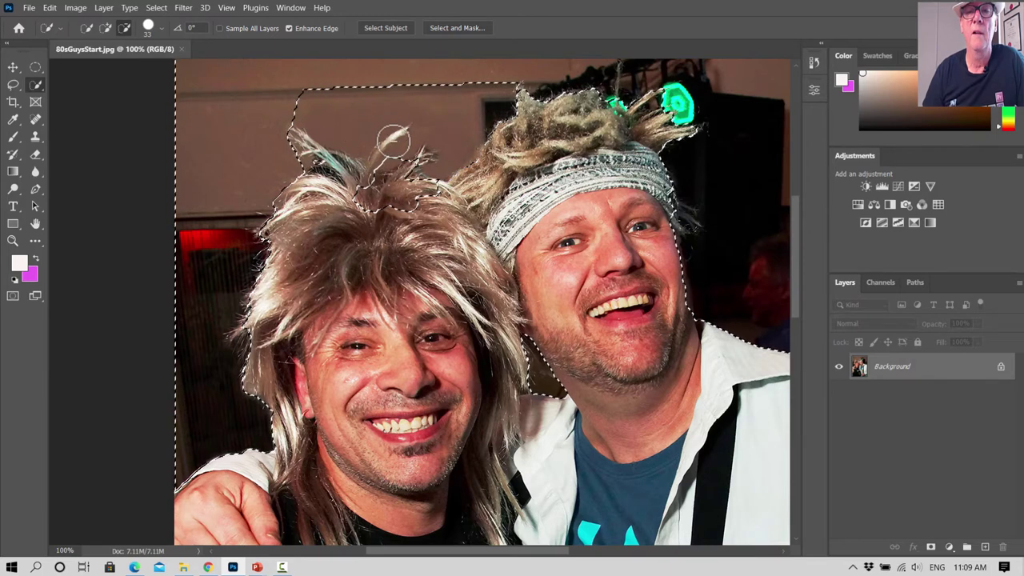
Refine the selection around the wig's raised strands, adding the wall between and above them back while leaving the hair out
{"action": "scroll", "coordinate": [396, 143], "scroll_direction": "up", "scroll_amount": 2}
{"action": "scroll", "coordinate": [396, 143], "scroll_direction": "up", "scroll_amount": 4}
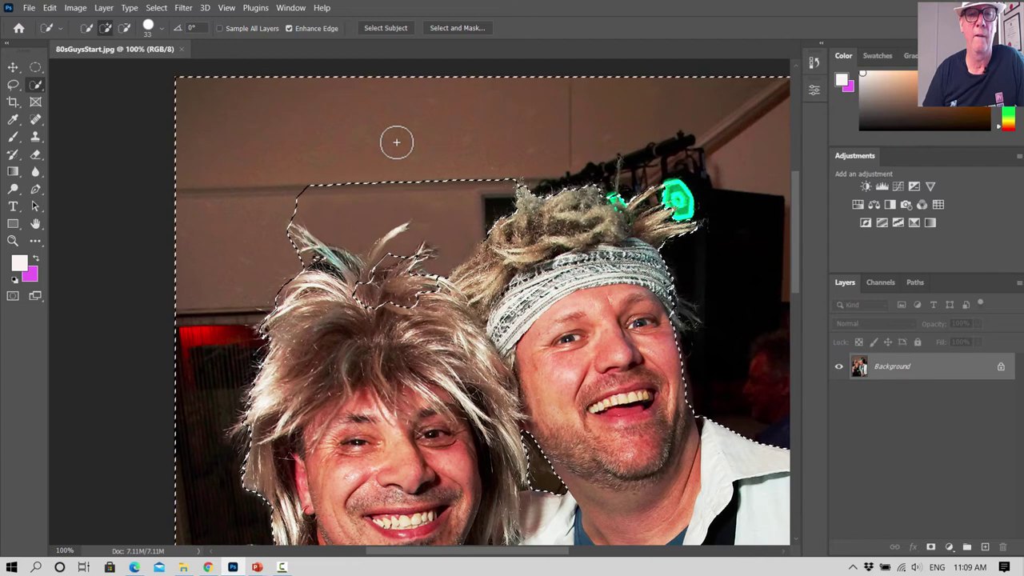
{"action": "mouse_move", "coordinate": [380, 264]}
{"action": "left_mouse_down"}
{"action": "mouse_move", "coordinate": [423, 290]}
{"action": "mouse_move", "coordinate": [386, 289]}
{"action": "mouse_move", "coordinate": [372, 276]}
{"action": "left_mouse_up"}
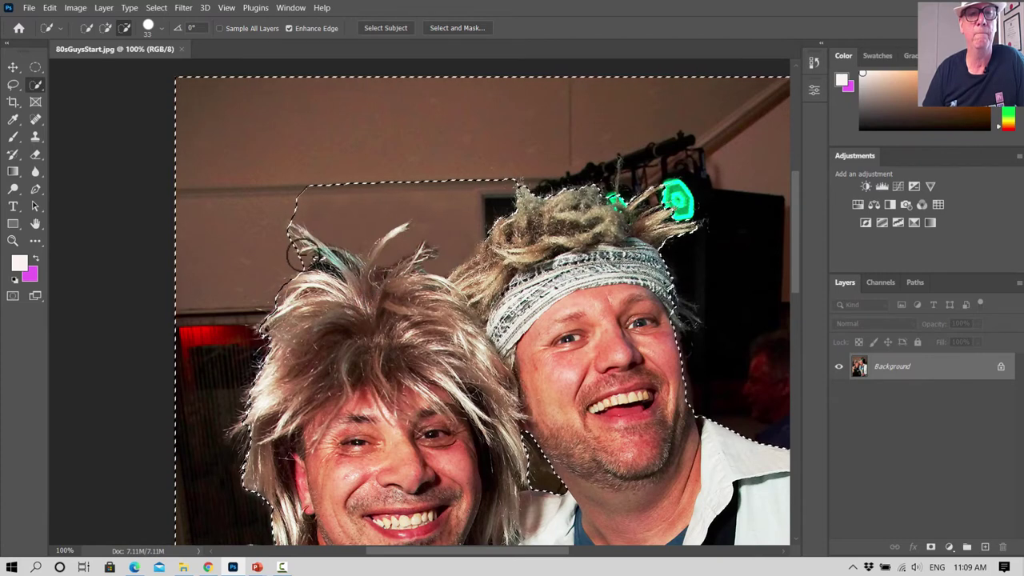
{"action": "key", "text": "alt"}
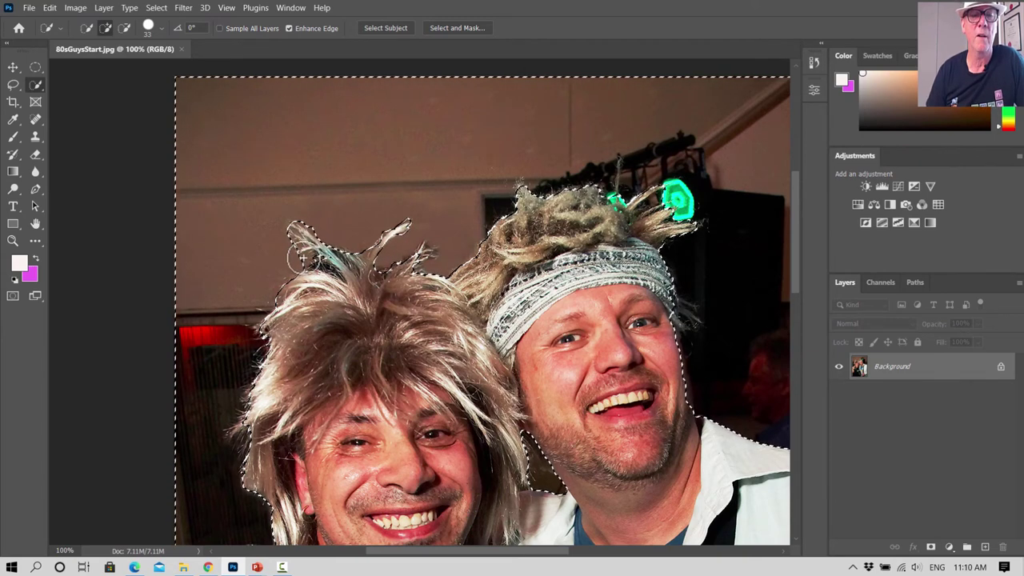
{"action": "left_click", "coordinate": [415, 256]}
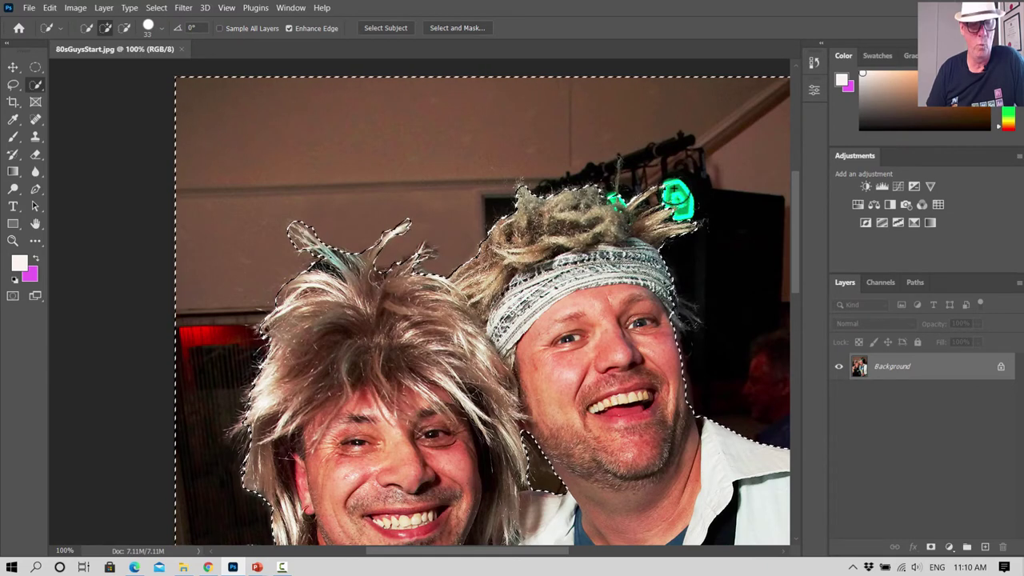
Subtract the round green light at the hair tips above the headband from the background selection
{"action": "key", "text": "alt"}
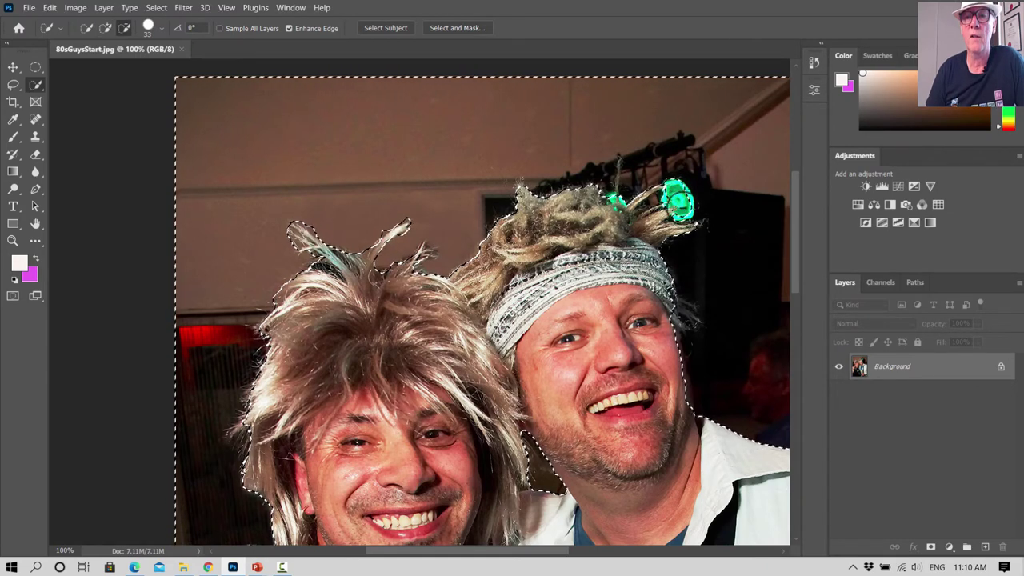
{"action": "left_click", "coordinate": [678, 200], "text": "alt"}
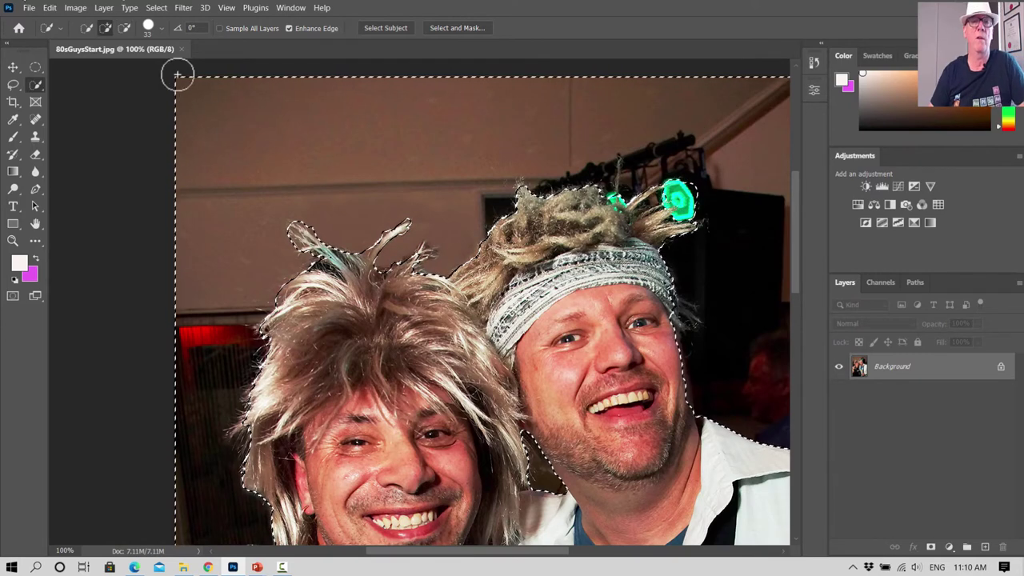
{"action": "left_click", "coordinate": [228, 9]}
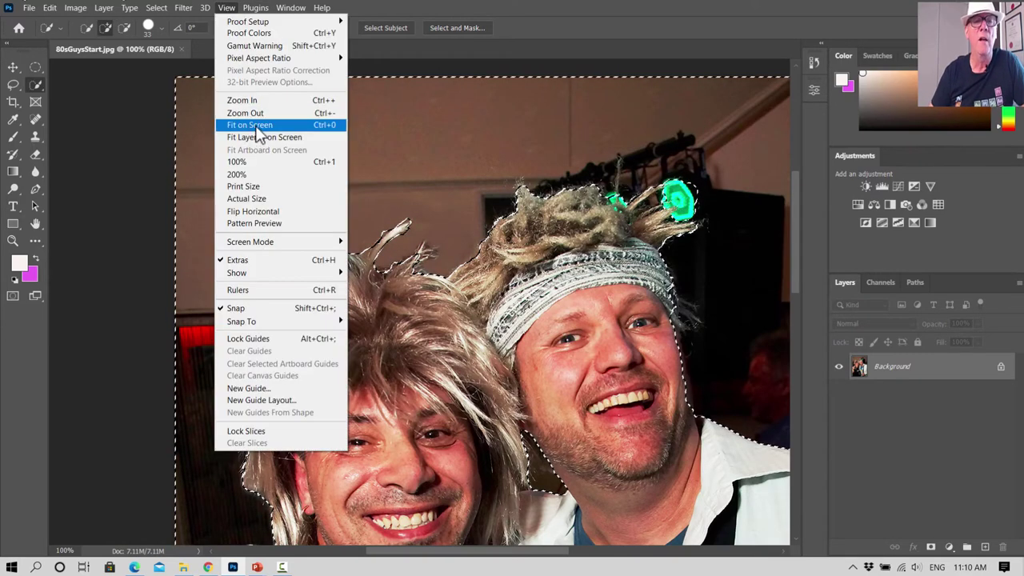
{"action": "left_click", "coordinate": [255, 126]}
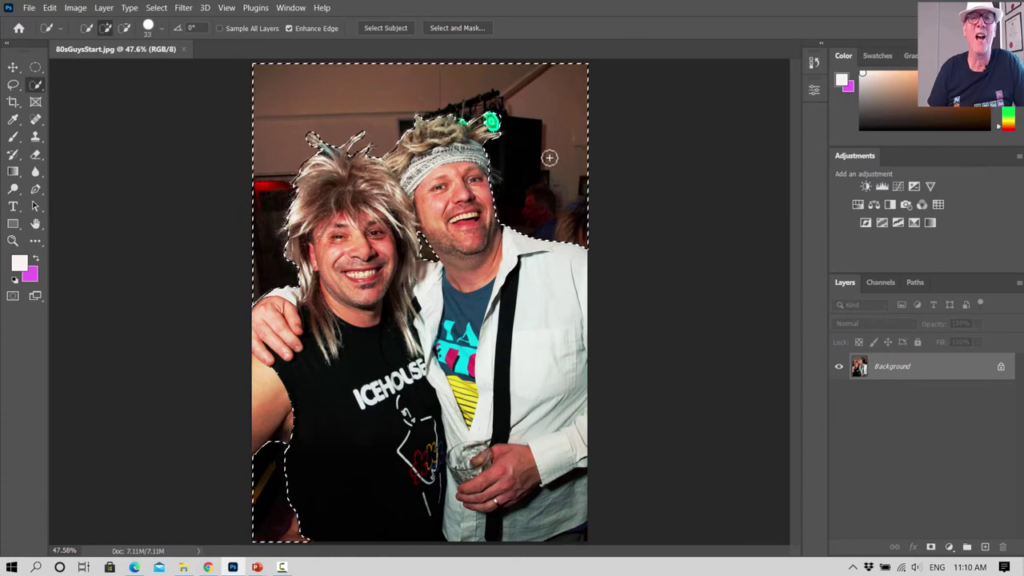
Save the background selection as a new channel named 80sGuysBkgrdSelect in 80sGuysStart.jpg
{"action": "left_click", "coordinate": [163, 8]}
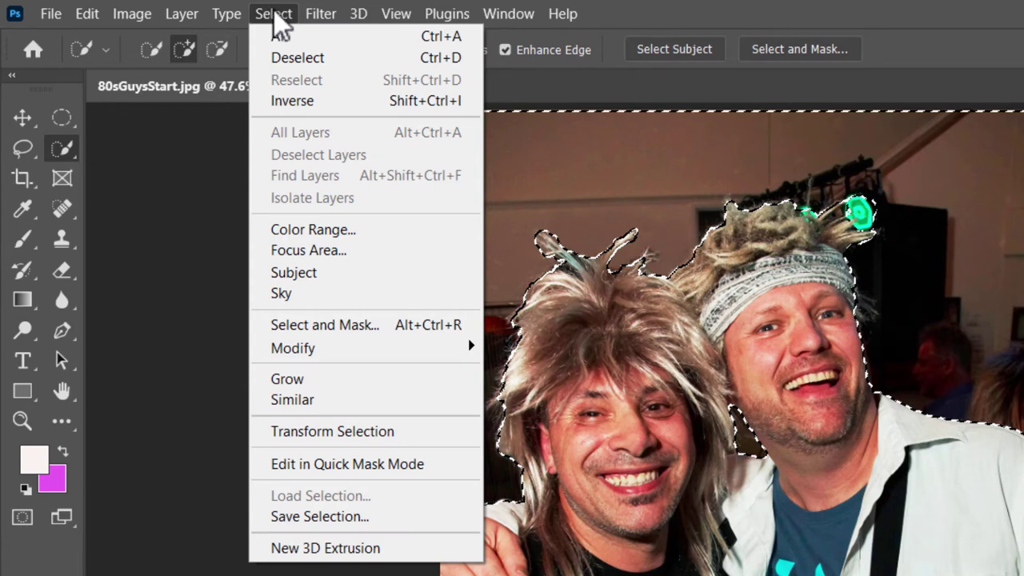
{"action": "left_click", "coordinate": [315, 518]}
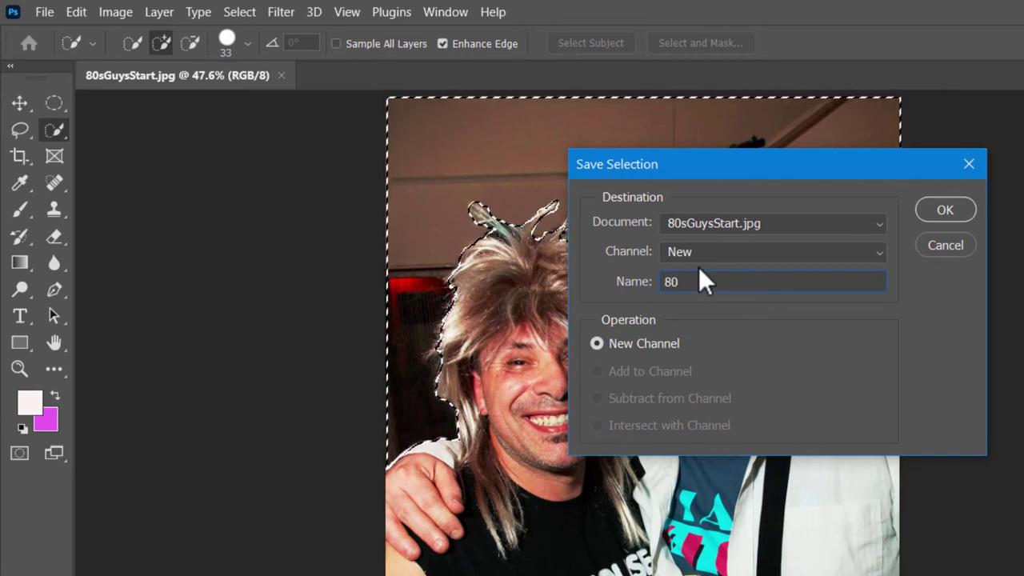
{"action": "type", "text": "80sGuys"}
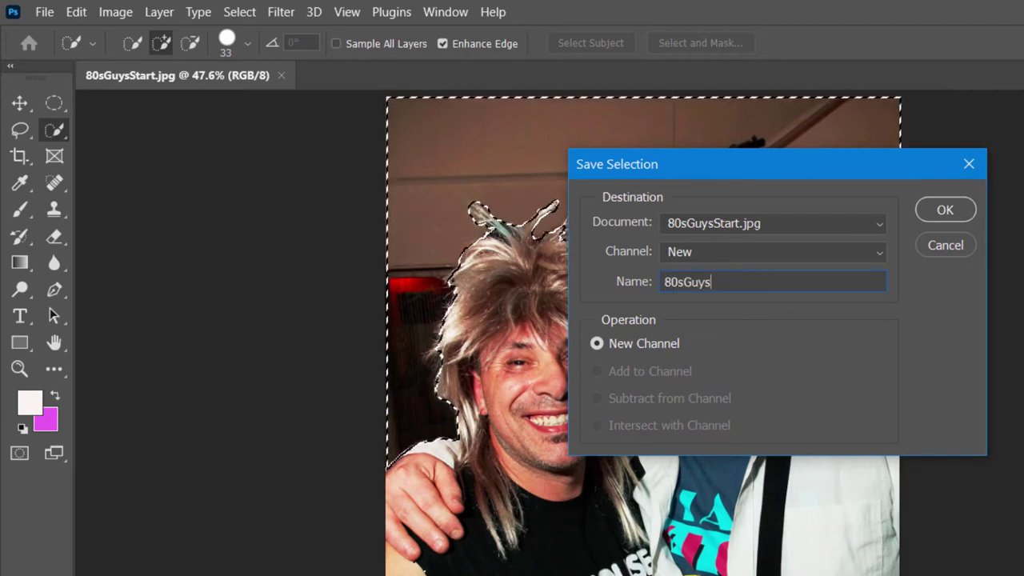
{"action": "type", "text": "Bkg"}
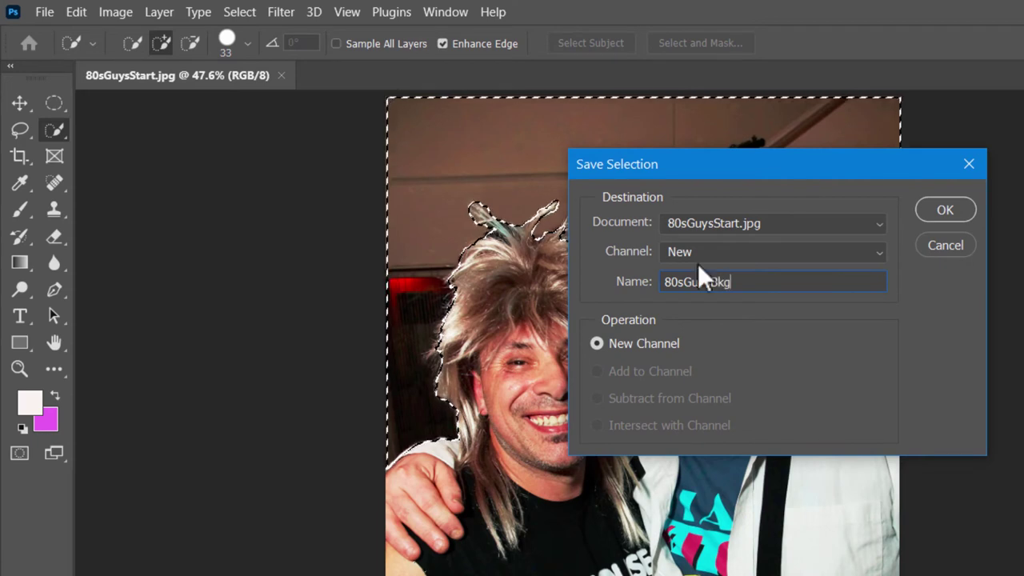
{"action": "type", "text": "rdSelec"}
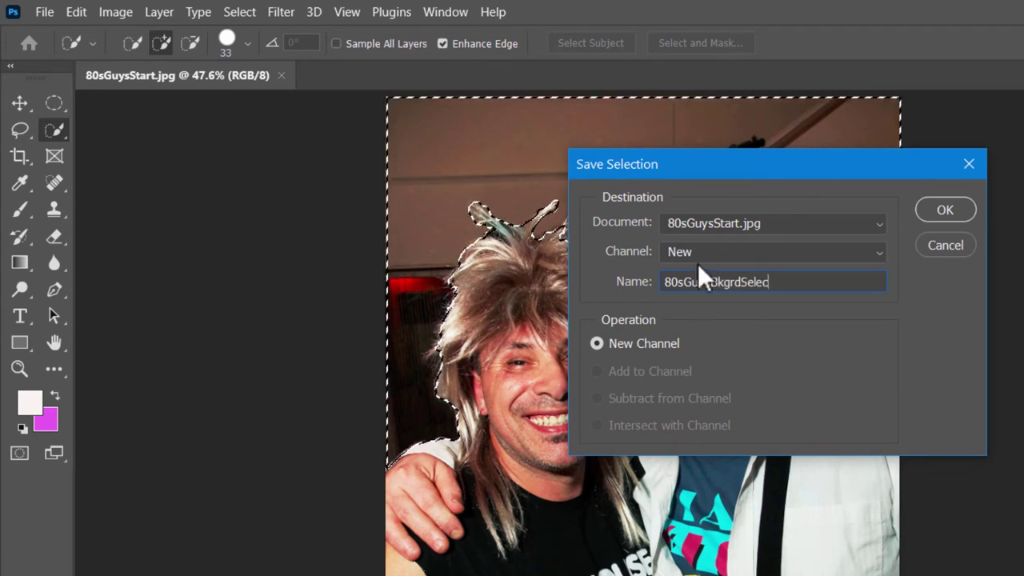
{"action": "type", "text": "t"}
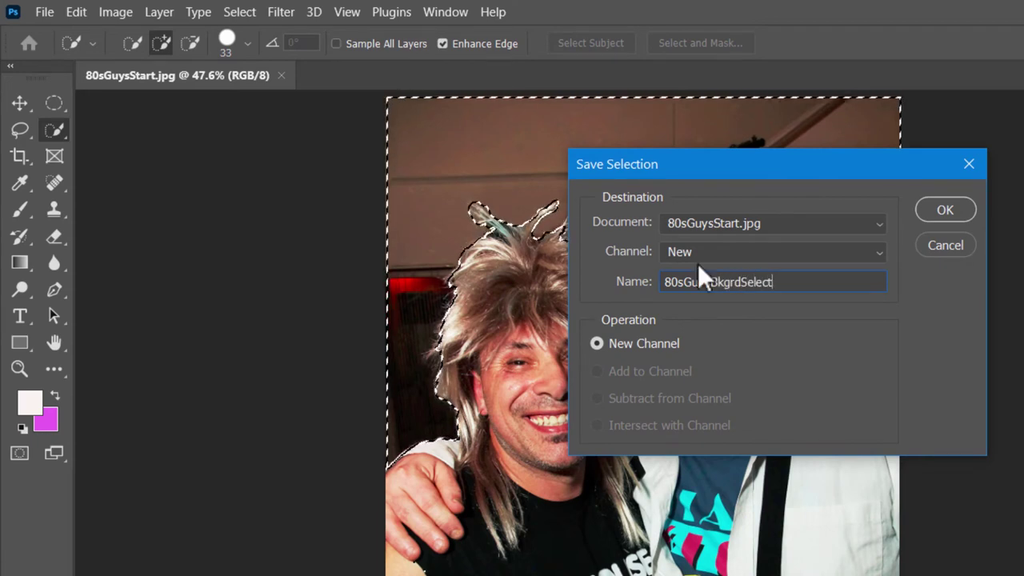
{"action": "left_click", "coordinate": [957, 209]}
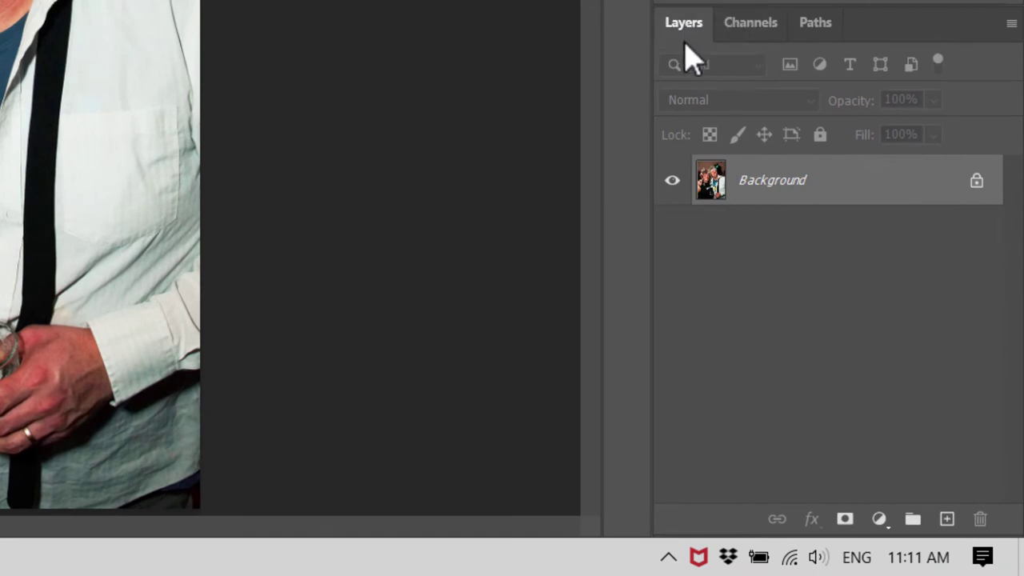
Inspect the black-and-white mask of the 80sGuysBkgrdSelect channel and return to the RGB composite
{"action": "left_click", "coordinate": [746, 25]}
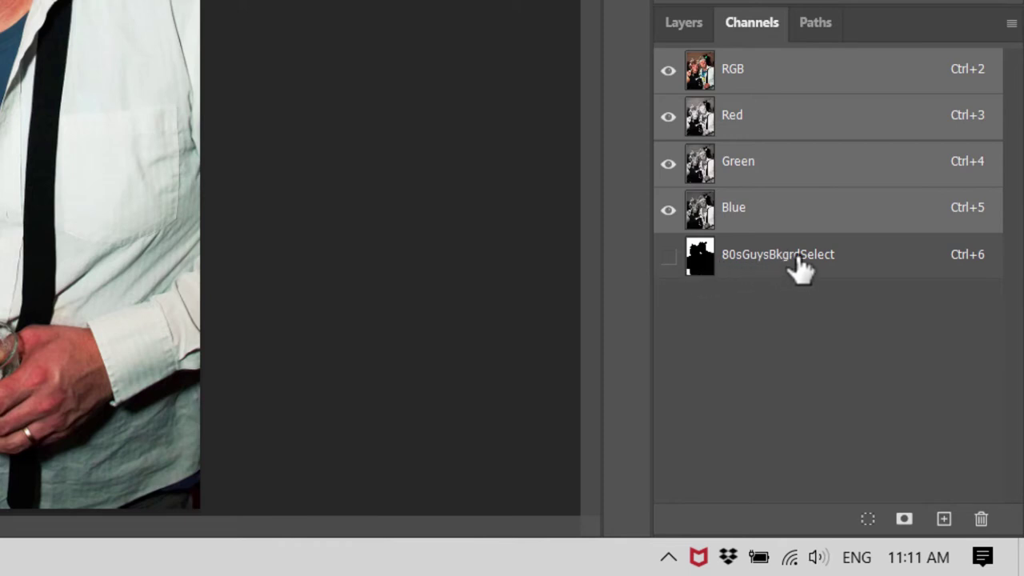
{"action": "left_click", "coordinate": [800, 264]}
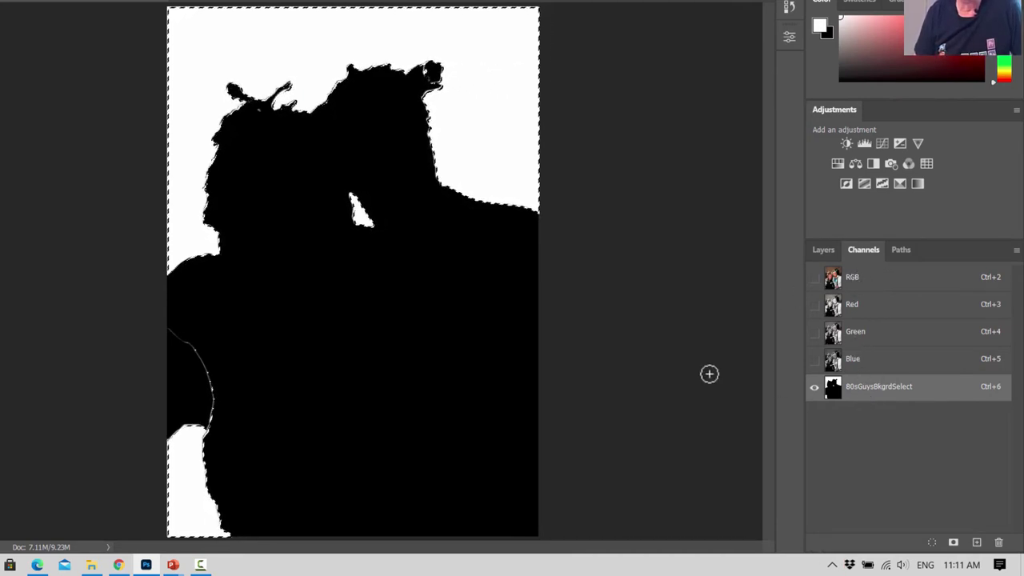
{"action": "left_click", "coordinate": [891, 284]}
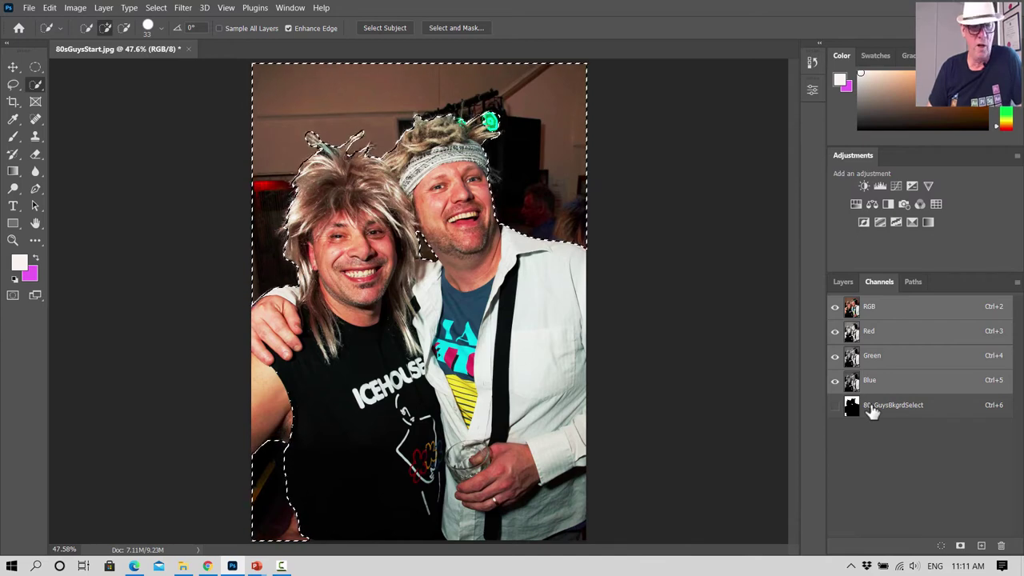
Deselect the background and reload it as an active selection from the saved 80sGuysBkgrdSelect channel
{"action": "left_click", "coordinate": [840, 282]}
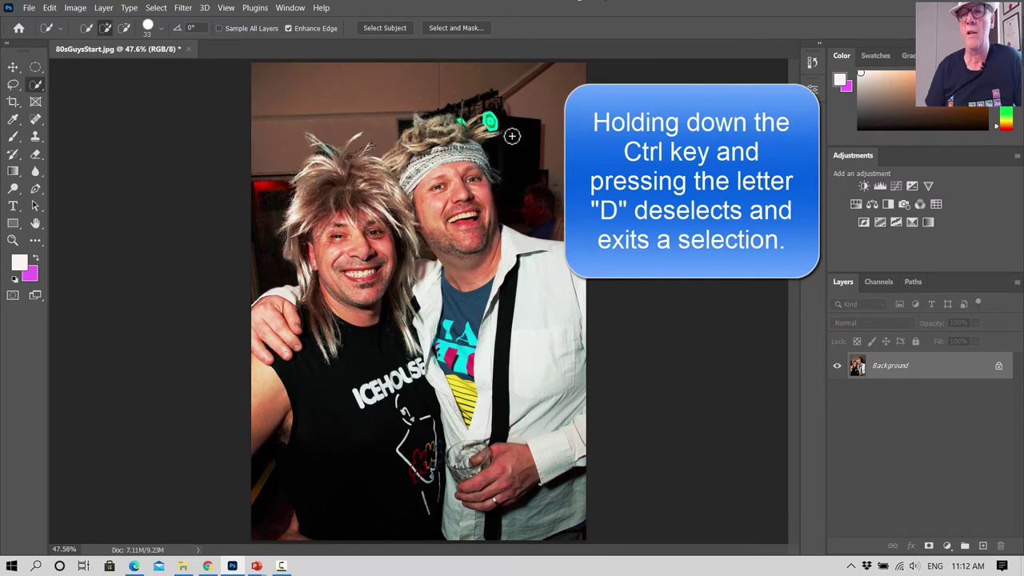
{"action": "left_click", "coordinate": [878, 282]}
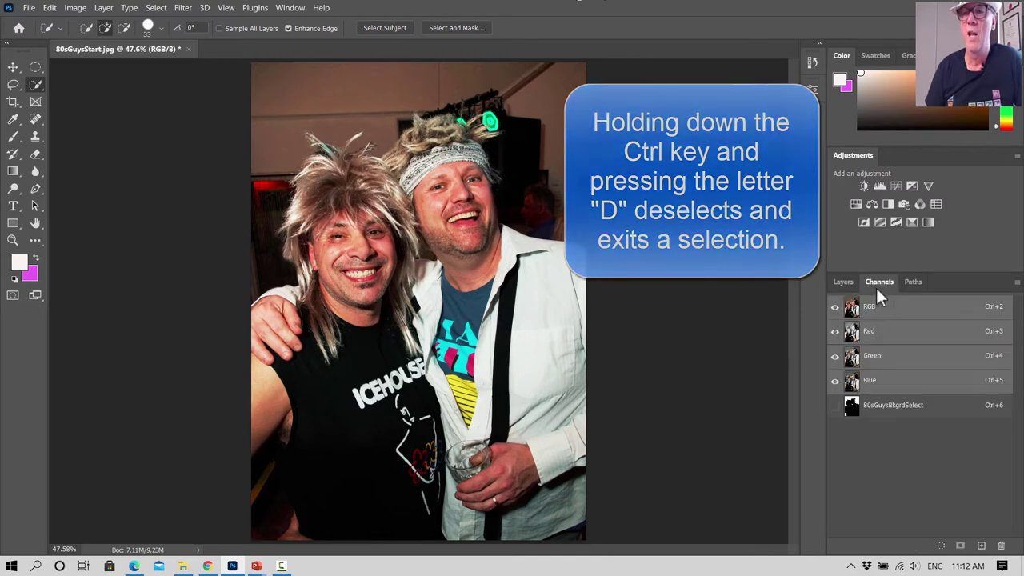
{"action": "left_click", "coordinate": [900, 406]}
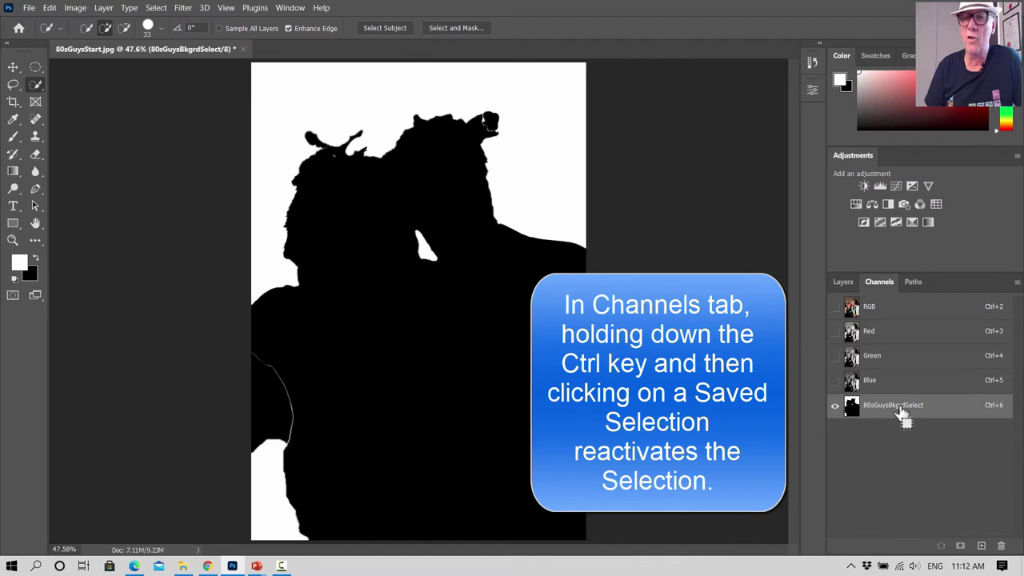
{"action": "left_click", "coordinate": [902, 413], "text": "ctrl"}
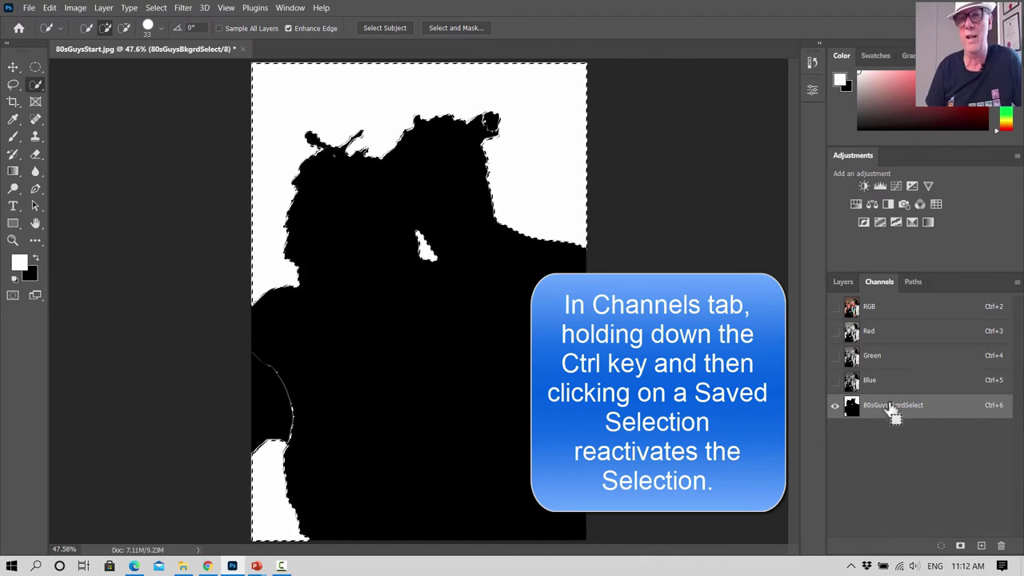
Display the RGB composite again with the reloaded selection active and return to the layer list
{"action": "left_click", "coordinate": [847, 280]}
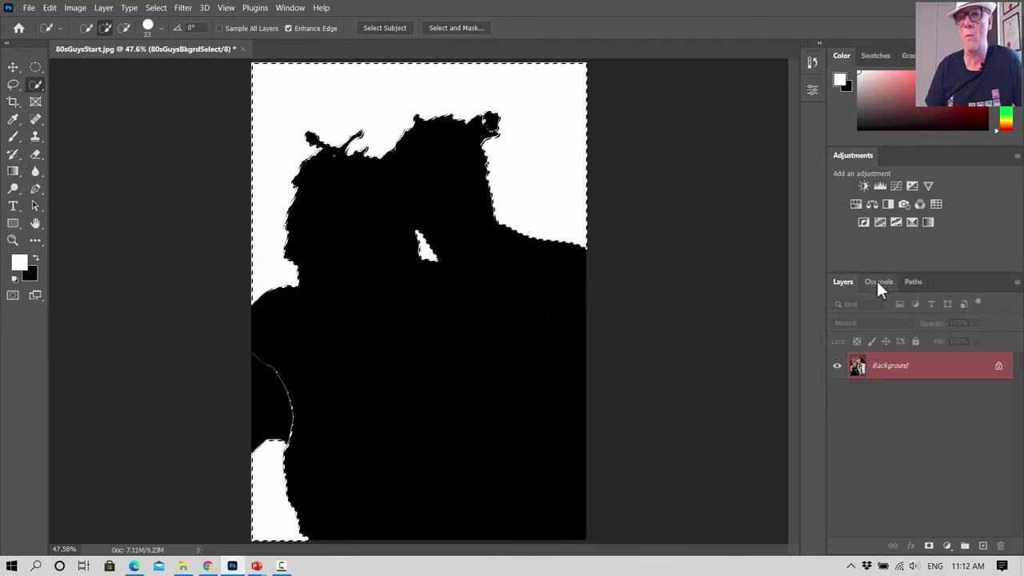
{"action": "left_click", "coordinate": [879, 284]}
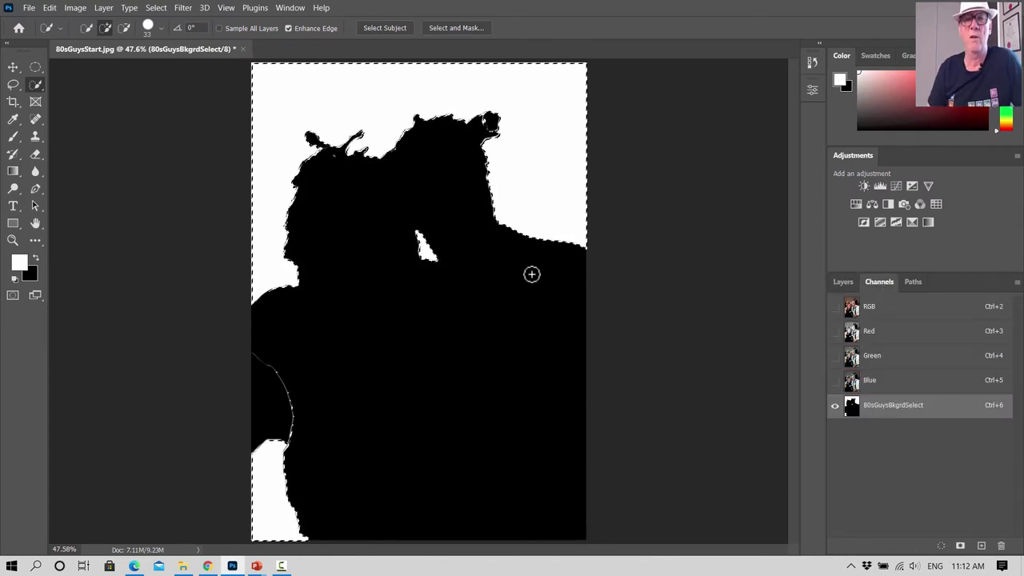
{"action": "mouse_move", "coordinate": [902, 409]}
{"action": "left_mouse_down"}
{"action": "mouse_move", "coordinate": [894, 412]}
{"action": "mouse_move", "coordinate": [904, 408]}
{"action": "left_mouse_up"}
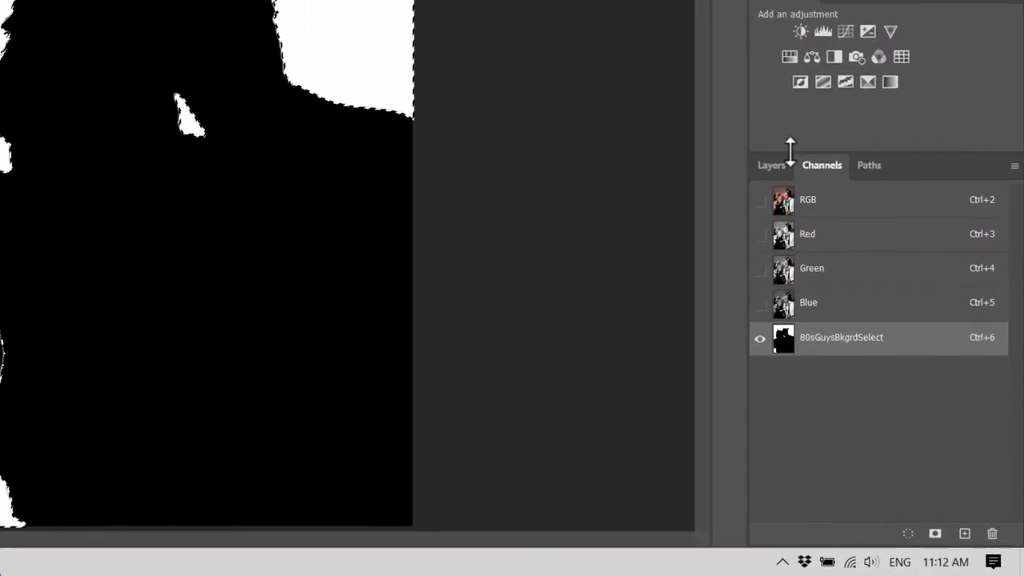
{"action": "left_click", "coordinate": [872, 307]}
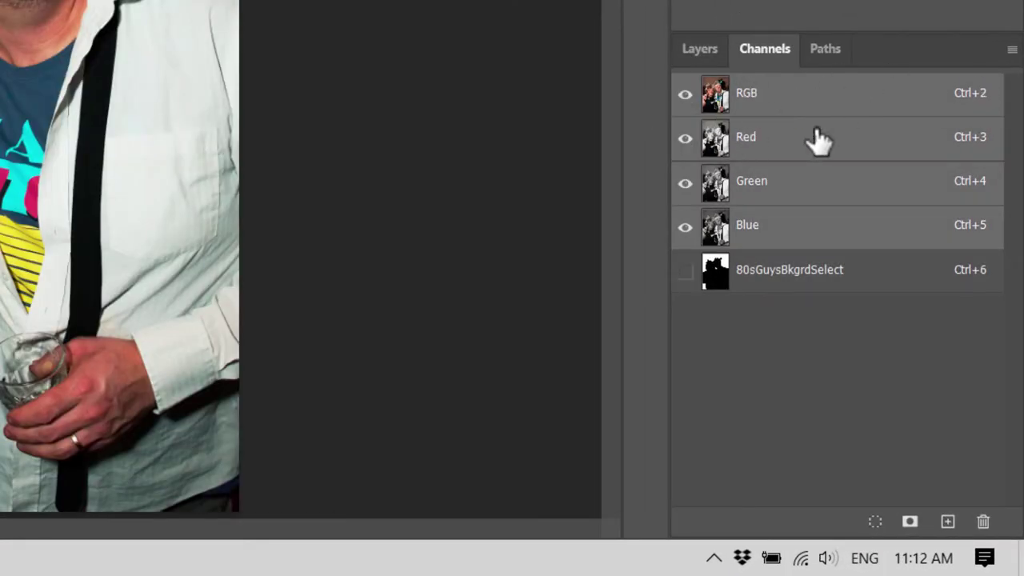
{"action": "left_click", "coordinate": [700, 49]}
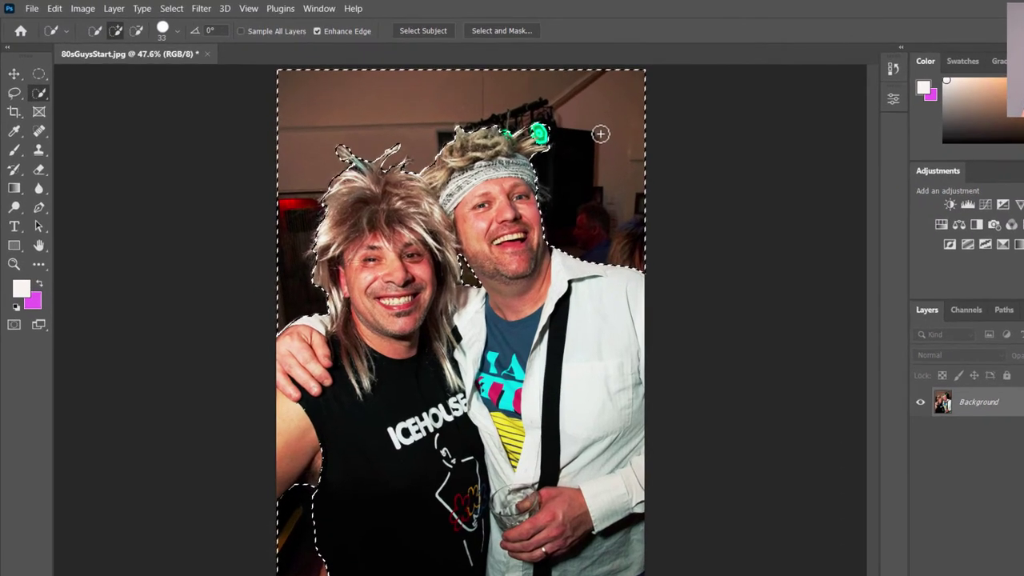
Unlock the Background layer and delete the selected backdrop around the two men so it is transparent
{"action": "key", "text": "shift+BackSpace"}
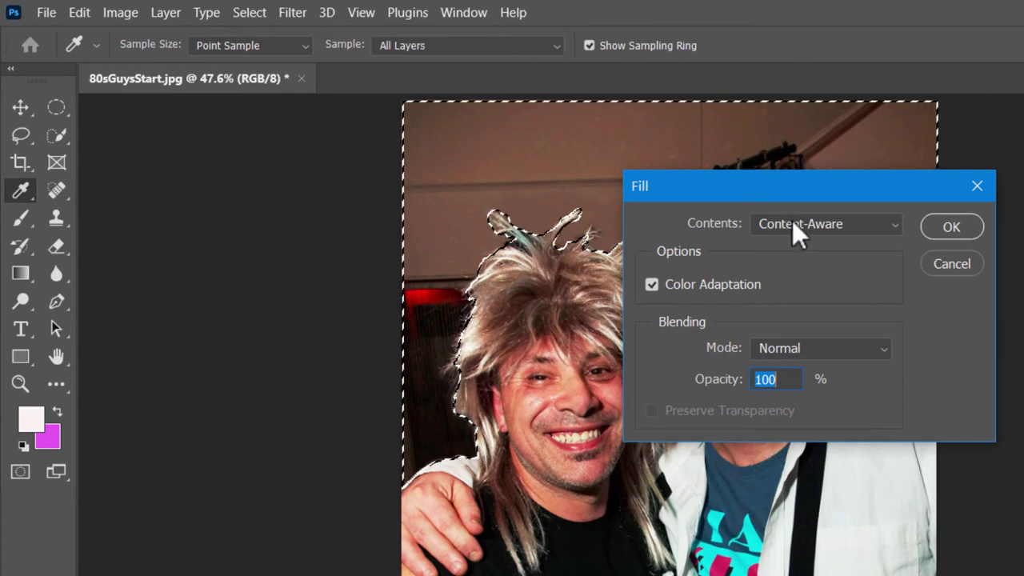
{"action": "left_click", "coordinate": [951, 266]}
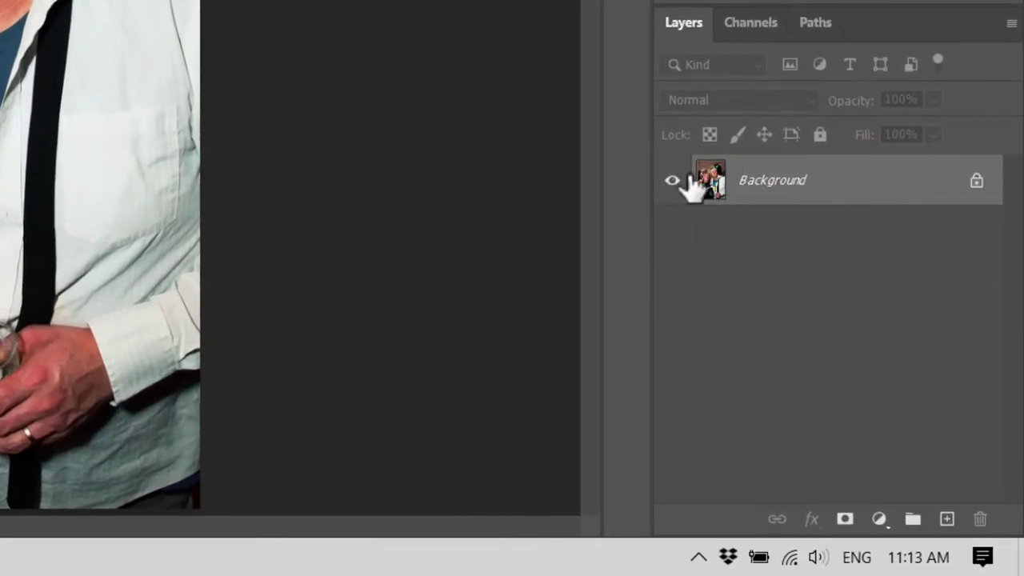
{"action": "left_click", "coordinate": [978, 182]}
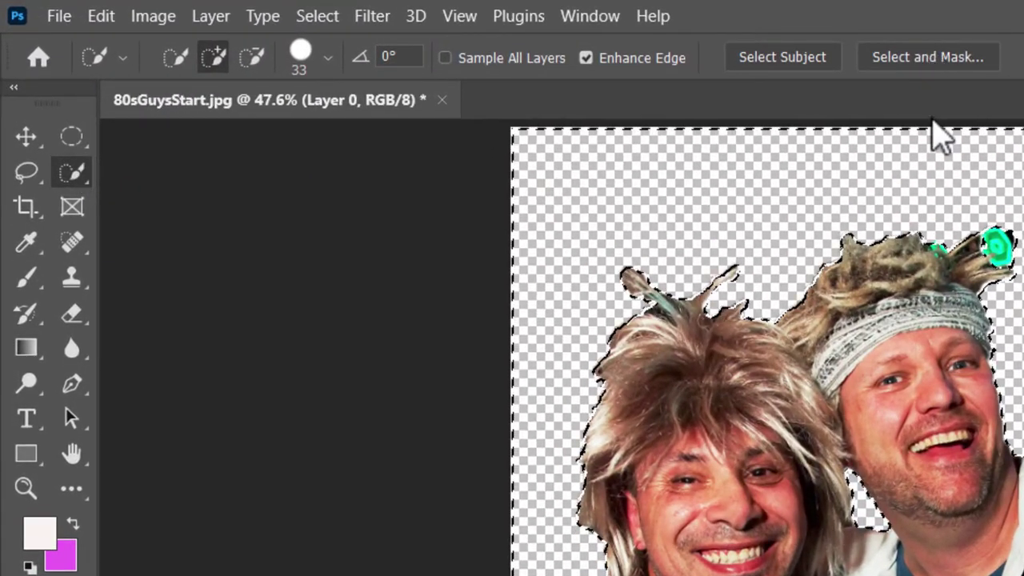
Open the active selection in Select and Mask and compare the On Black and Overlay previews
{"action": "left_click", "coordinate": [938, 59]}
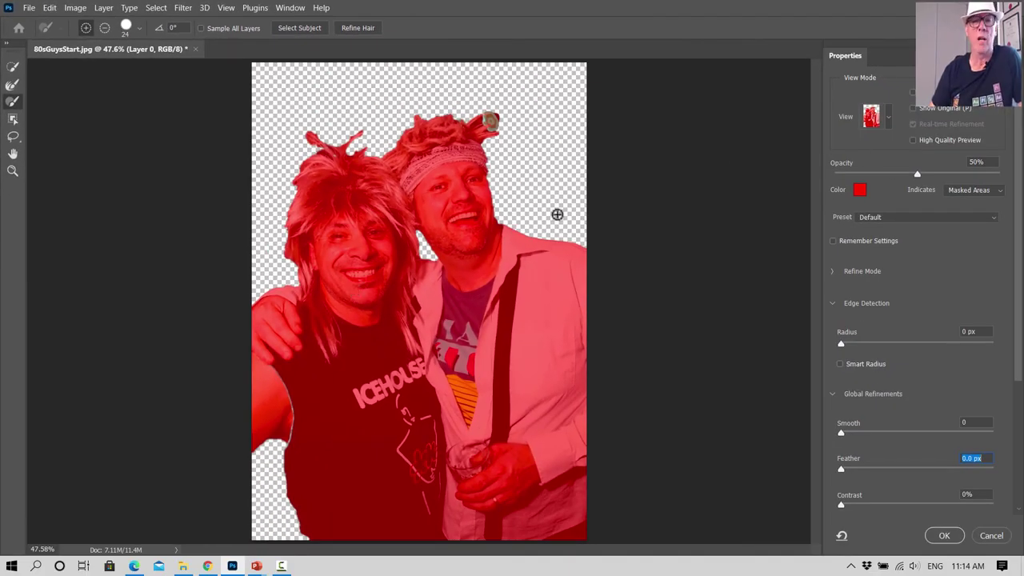
{"action": "left_click", "coordinate": [889, 117]}
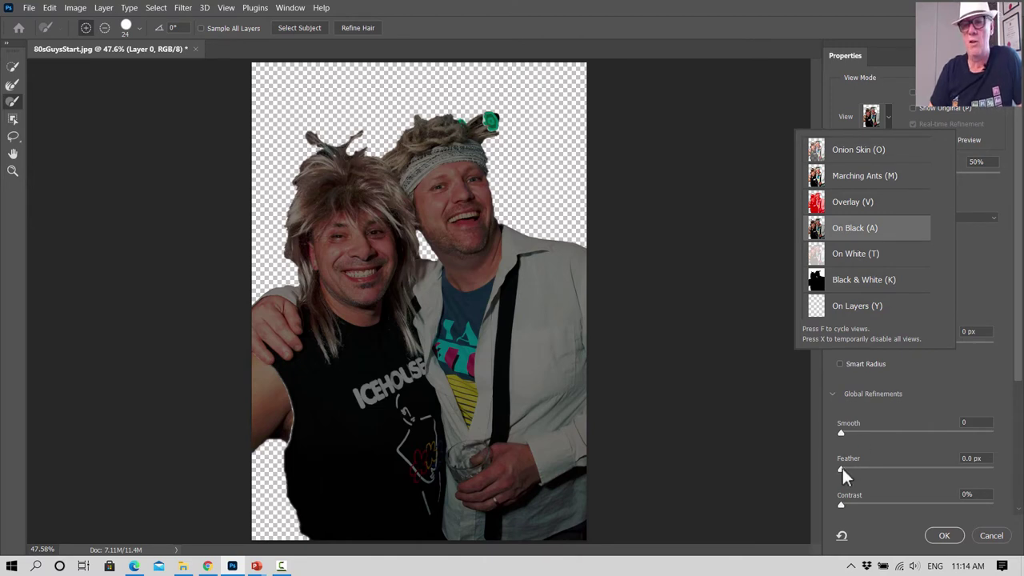
{"action": "left_click_drag", "start_coordinate": [843, 468], "coordinate": [863, 466]}
{"action": "left_click", "coordinate": [971, 458]}
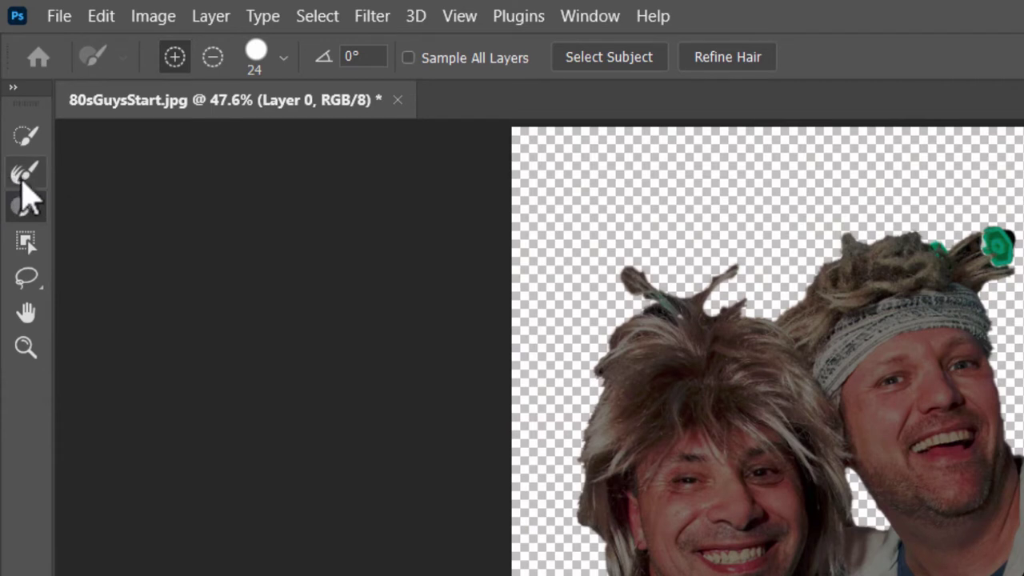
{"action": "left_click", "coordinate": [24, 205]}
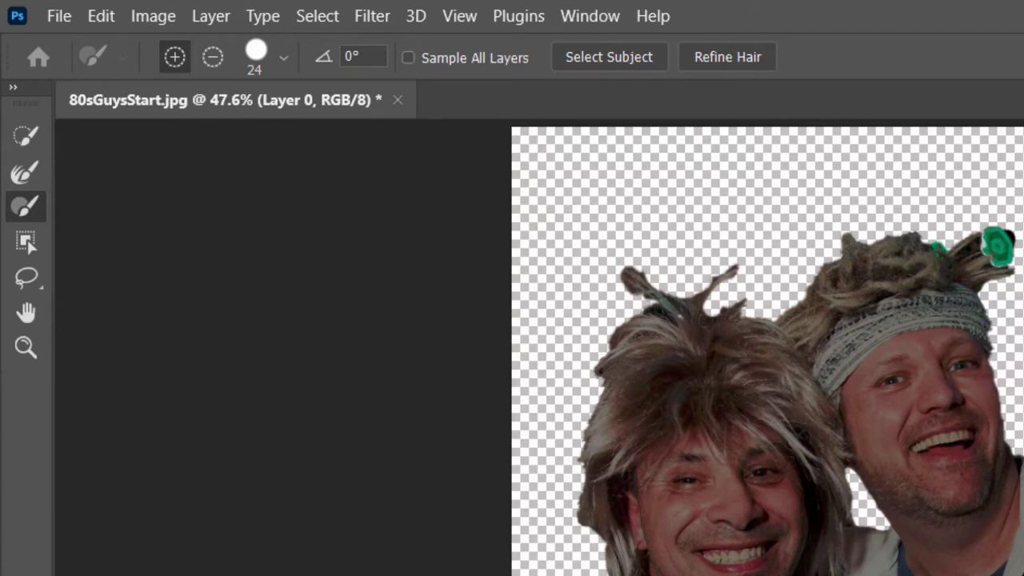
{"action": "key", "text": "v"}
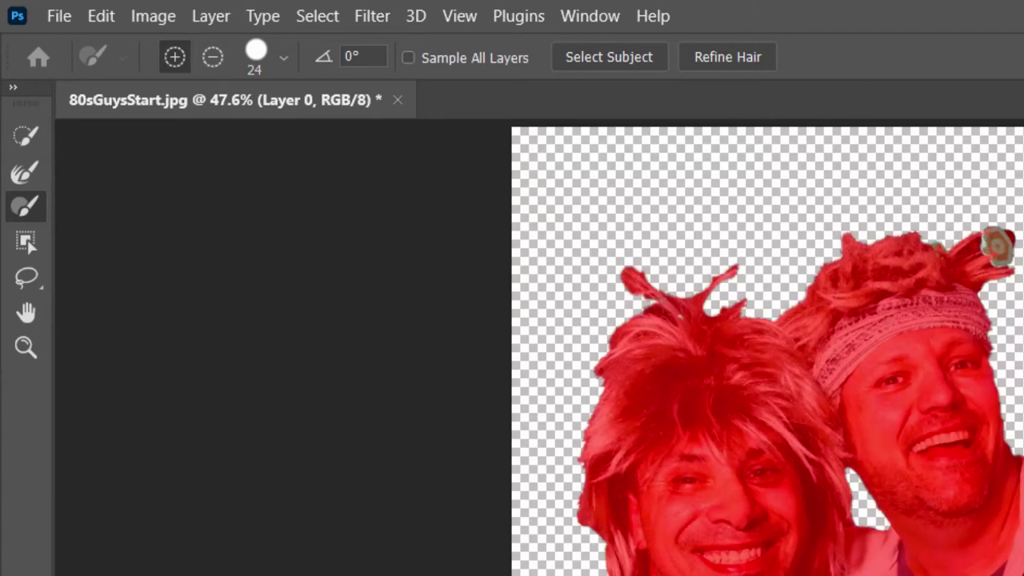
Apply Refine Hair to the selection, preview it On Black, and set Smooth to 11
{"action": "left_click", "coordinate": [722, 58]}
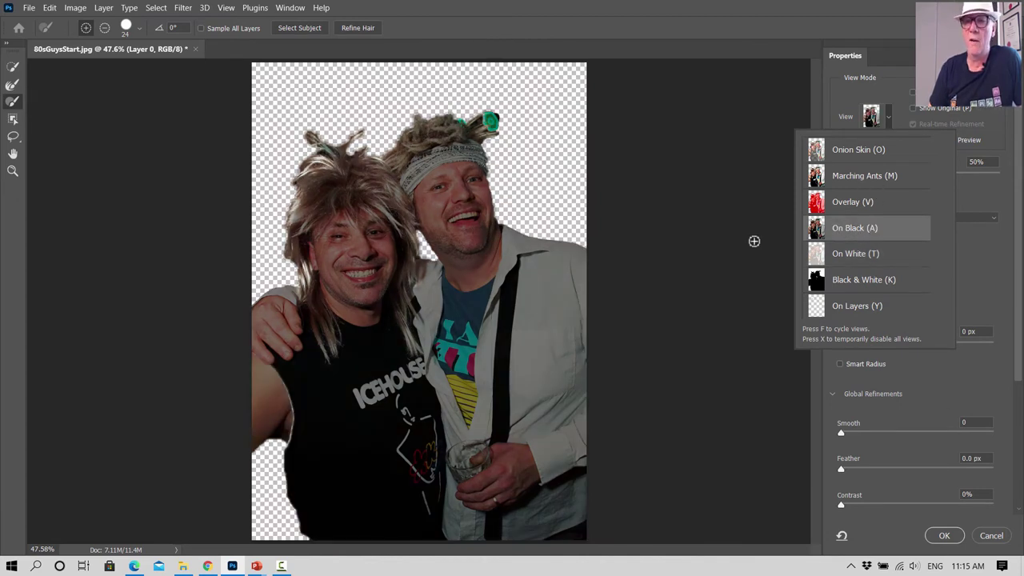
{"action": "left_click", "coordinate": [843, 435]}
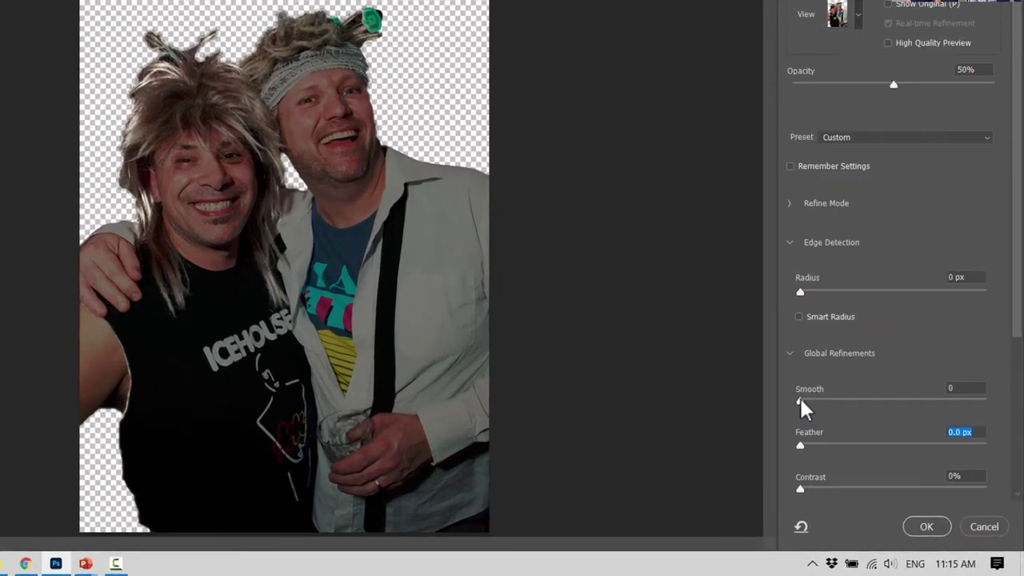
{"action": "left_click_drag", "start_coordinate": [800, 401], "coordinate": [821, 401]}
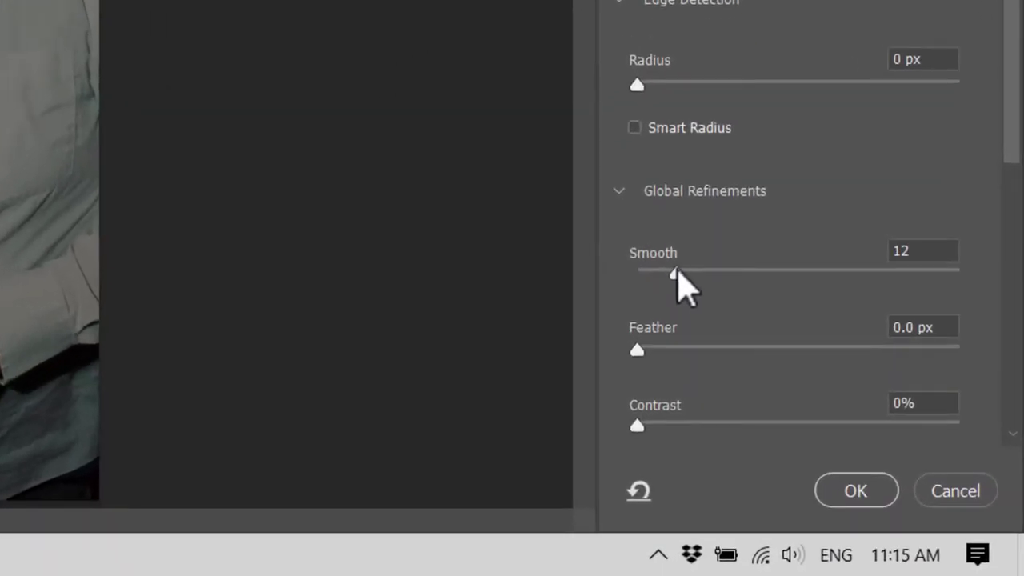
{"action": "left_click_drag", "start_coordinate": [674, 269], "coordinate": [674, 270]}
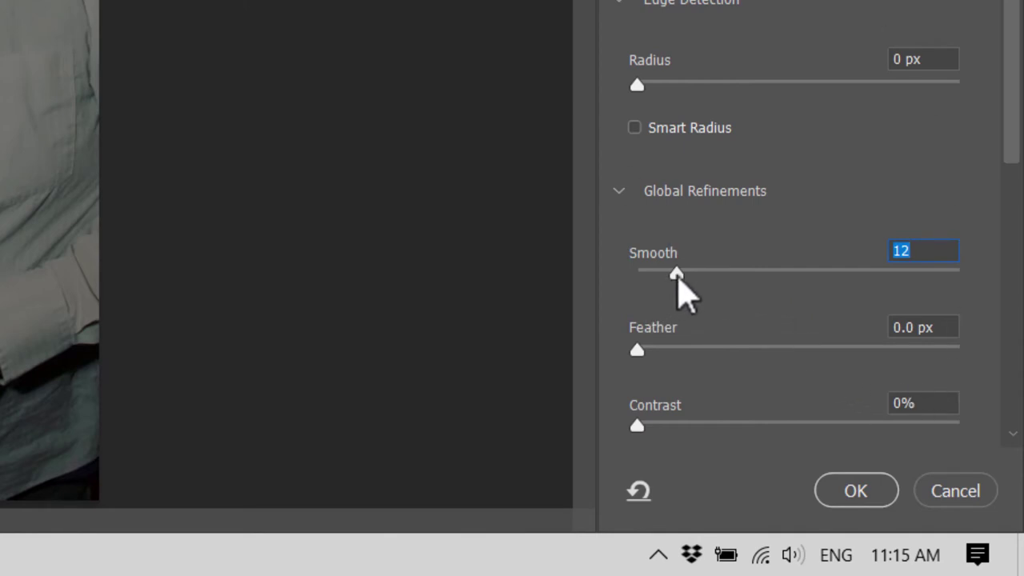
{"action": "left_click_drag", "start_coordinate": [677, 275], "coordinate": [672, 272]}
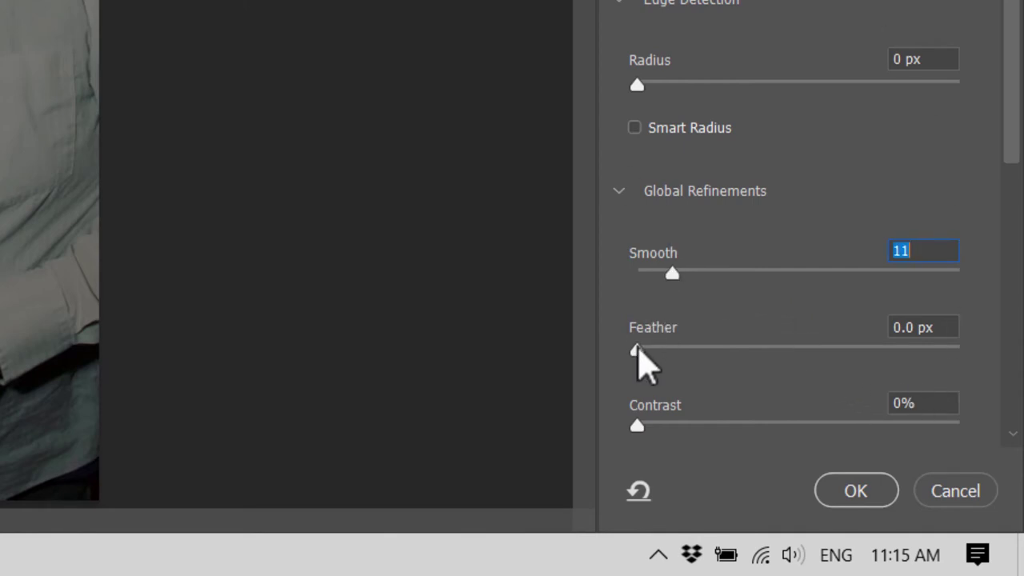
Set Feather to 2.4 px and apply the refined selection to the image
{"action": "left_click_drag", "start_coordinate": [637, 350], "coordinate": [681, 351]}
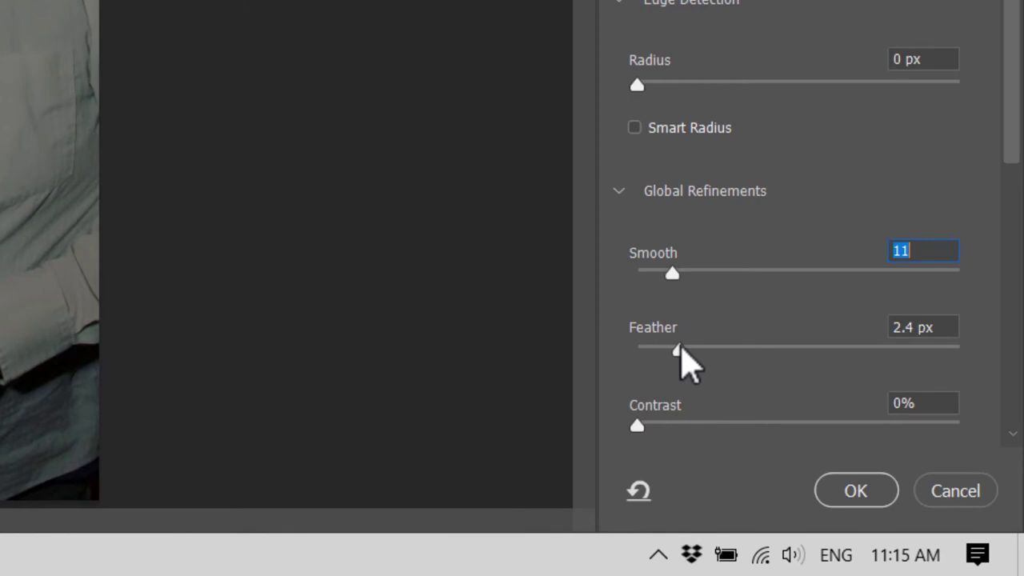
{"action": "key", "text": "Tab"}
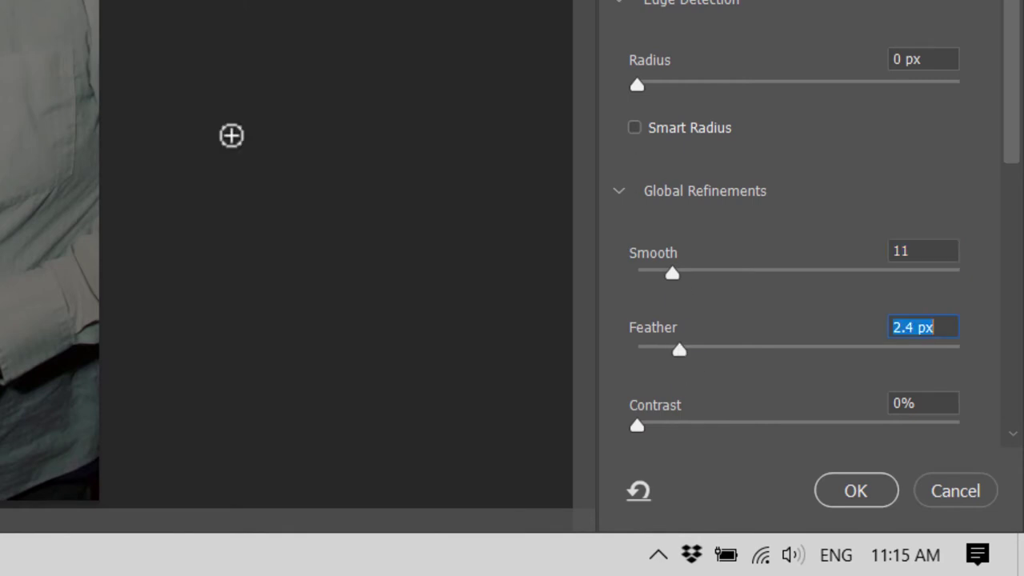
{"action": "left_click", "coordinate": [867, 491]}
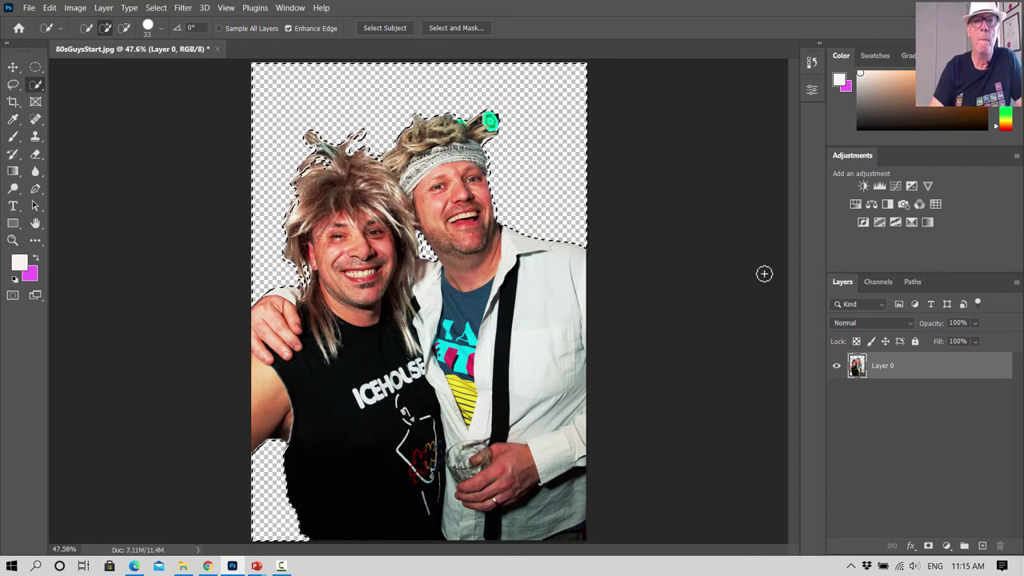
Deselect the refined selection and inspect the cutout edges of the long-haired man's hair spikes at 300%
{"action": "key", "text": "ctrl+d"}
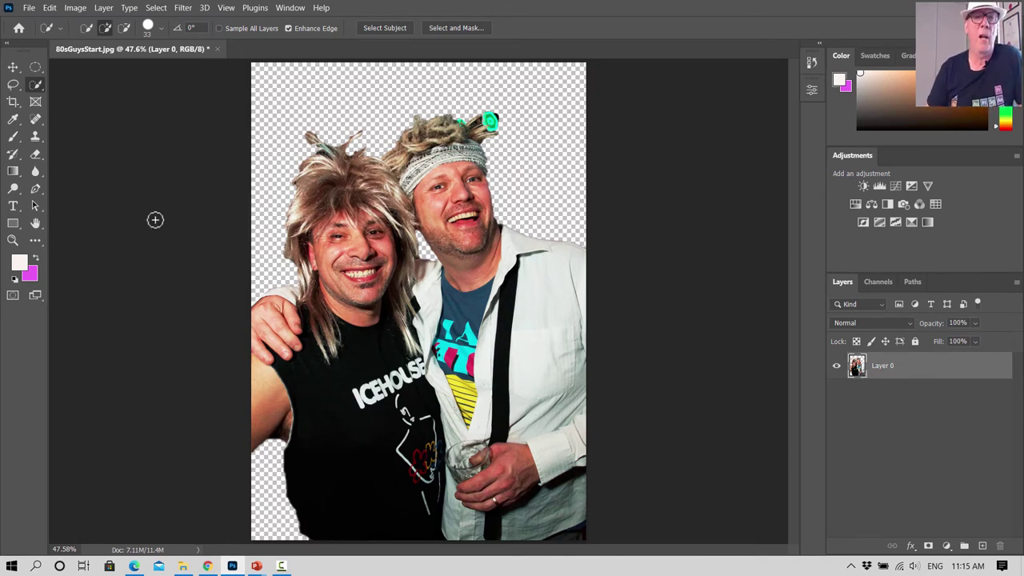
{"action": "left_click", "coordinate": [12, 240]}
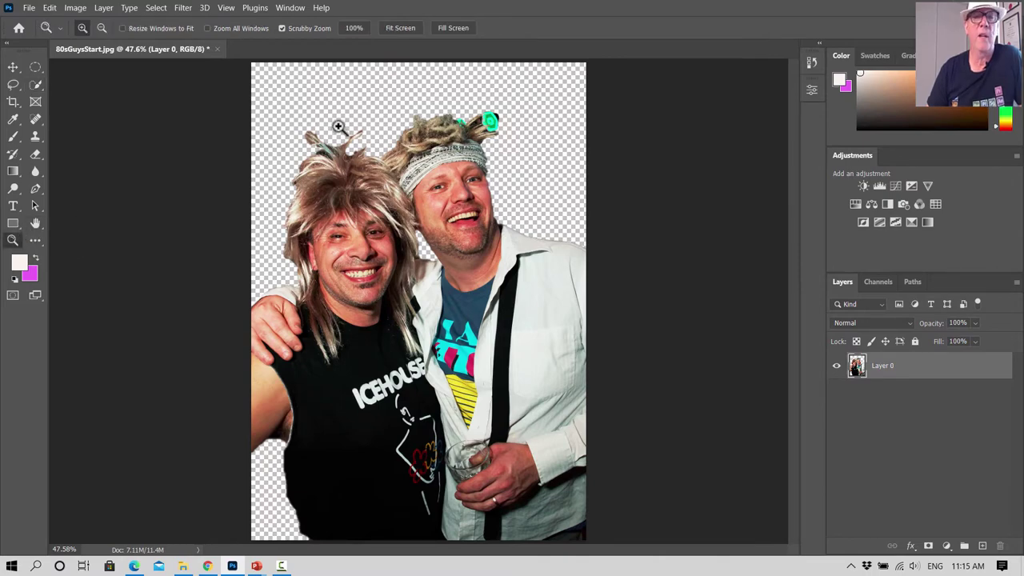
{"action": "left_click_drag", "start_coordinate": [340, 116], "coordinate": [339, 116]}
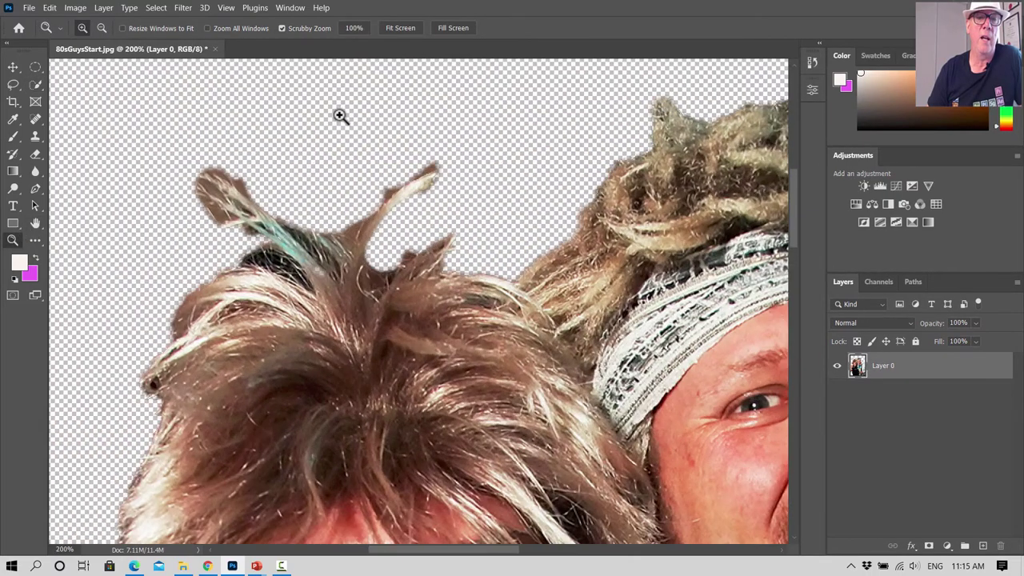
{"action": "scroll", "coordinate": [339, 116], "scroll_direction": "down", "scroll_amount": 2}
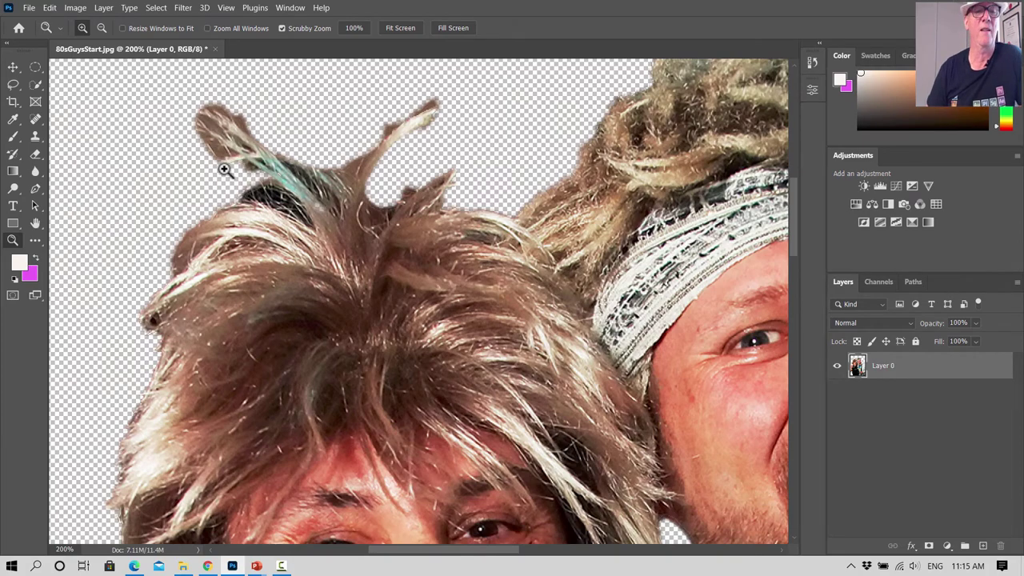
{"action": "left_click", "coordinate": [292, 112]}
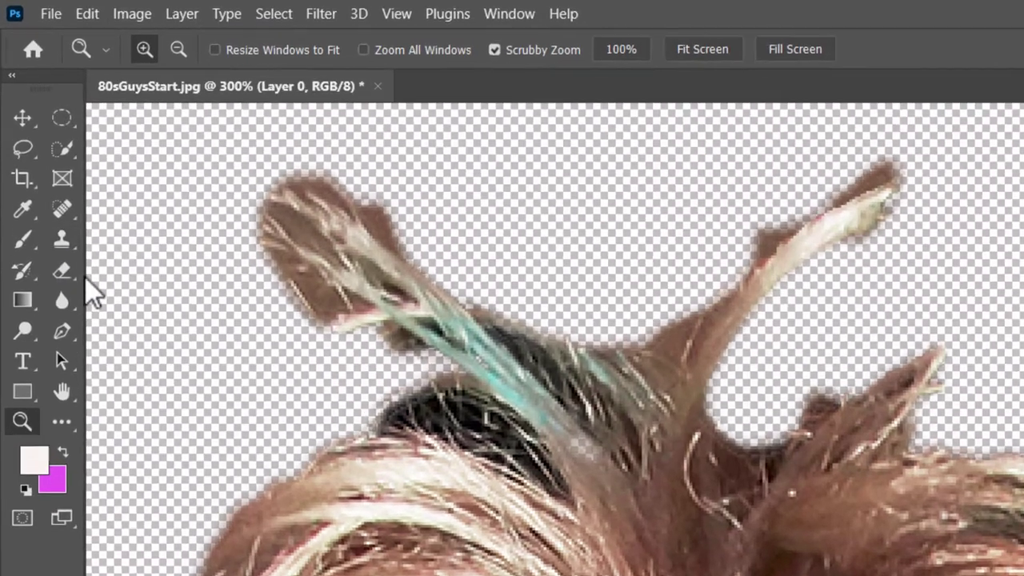
Erase the brown fringe around the dark-haired man's upright hair spikes with a 10 px eraser at 66% opacity
{"action": "left_click", "coordinate": [35, 153]}
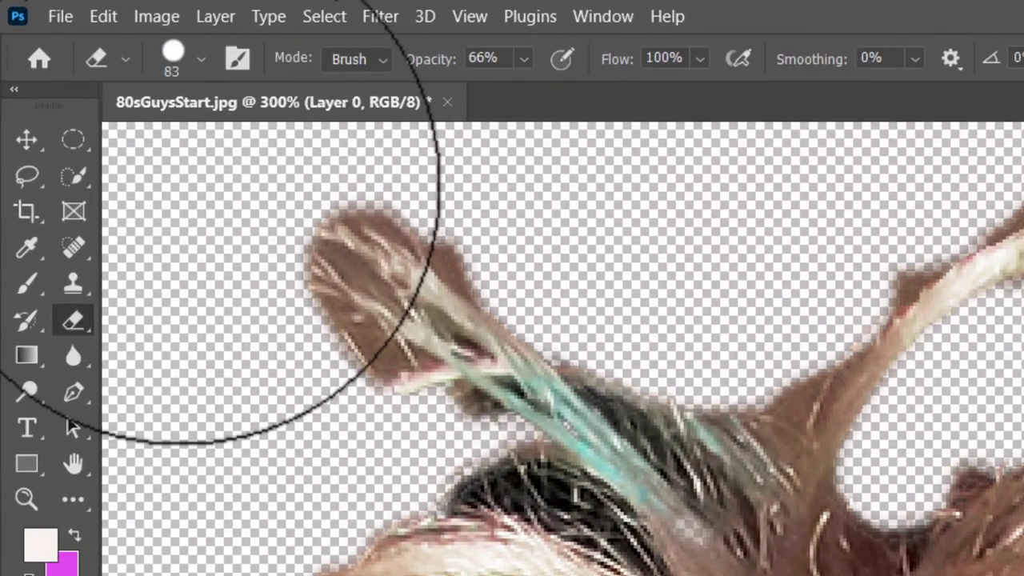
{"action": "left_click", "coordinate": [200, 59]}
{"action": "left_click_drag", "start_coordinate": [217, 152], "coordinate": [171, 152]}
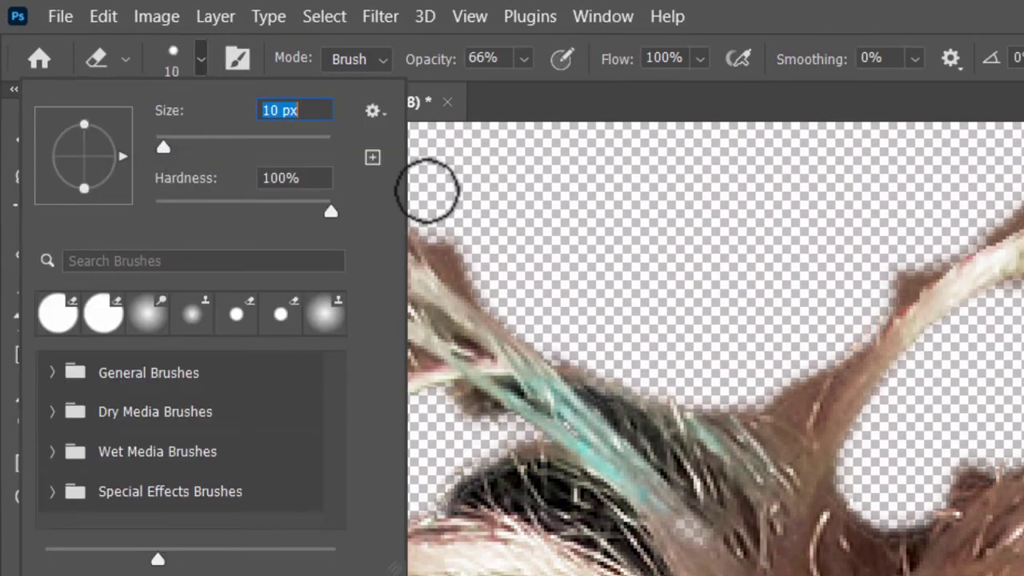
{"action": "left_click", "coordinate": [444, 252]}
{"action": "mouse_move", "coordinate": [322, 323]}
{"action": "left_mouse_down"}
{"action": "mouse_move", "coordinate": [362, 339]}
{"action": "mouse_move", "coordinate": [379, 360]}
{"action": "mouse_move", "coordinate": [360, 361]}
{"action": "mouse_move", "coordinate": [353, 340]}
{"action": "mouse_move", "coordinate": [319, 324]}
{"action": "mouse_move", "coordinate": [343, 267]}
{"action": "mouse_move", "coordinate": [388, 294]}
{"action": "mouse_move", "coordinate": [376, 216]}
{"action": "mouse_move", "coordinate": [391, 212]}
{"action": "mouse_move", "coordinate": [429, 236]}
{"action": "mouse_move", "coordinate": [364, 202]}
{"action": "left_mouse_up"}
{"action": "mouse_move", "coordinate": [1008, 231]}
{"action": "left_mouse_down"}
{"action": "mouse_move", "coordinate": [907, 259]}
{"action": "mouse_move", "coordinate": [880, 306]}
{"action": "mouse_move", "coordinate": [968, 227]}
{"action": "mouse_move", "coordinate": [1023, 210]}
{"action": "mouse_move", "coordinate": [978, 216]}
{"action": "mouse_move", "coordinate": [889, 279]}
{"action": "mouse_move", "coordinate": [732, 442]}
{"action": "mouse_move", "coordinate": [832, 420]}
{"action": "mouse_move", "coordinate": [777, 388]}
{"action": "mouse_move", "coordinate": [745, 392]}
{"action": "left_mouse_up"}
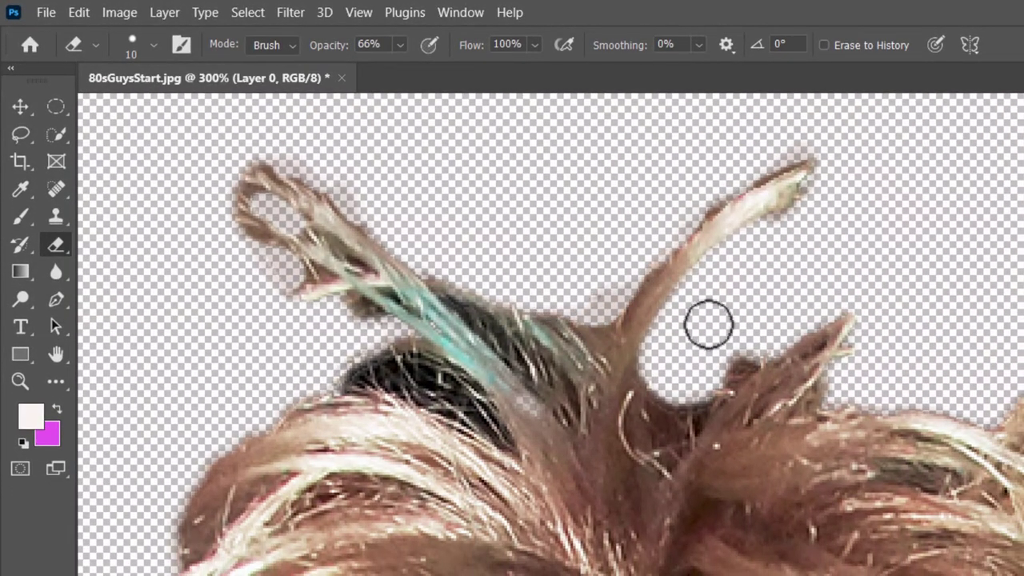
{"action": "mouse_move", "coordinate": [708, 324]}
{"action": "left_mouse_down"}
{"action": "mouse_move", "coordinate": [724, 362]}
{"action": "mouse_move", "coordinate": [747, 357]}
{"action": "mouse_move", "coordinate": [720, 378]}
{"action": "mouse_move", "coordinate": [750, 352]}
{"action": "left_mouse_up"}
Remove the cyan streaks from the hair spike with the Spot Healing Brush in Content-Aware mode at size 8
{"action": "scroll", "coordinate": [747, 176], "scroll_direction": "down", "scroll_amount": 3}
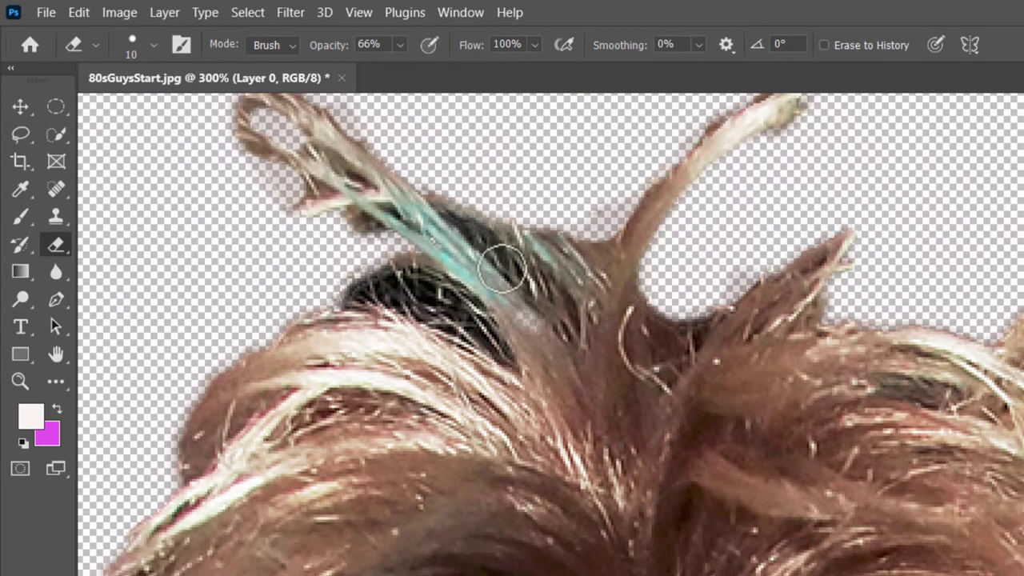
{"action": "left_click", "coordinate": [56, 190]}
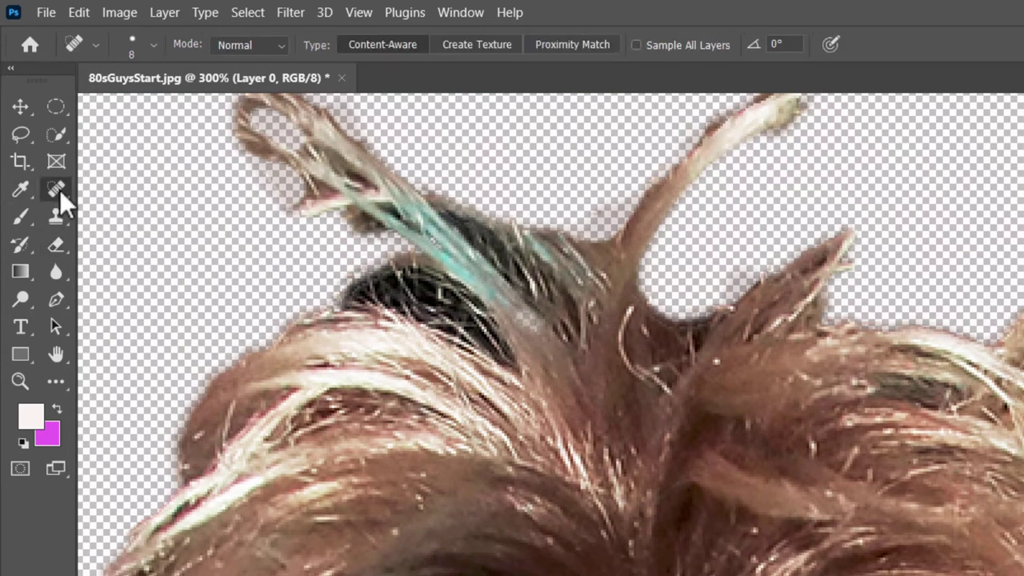
{"action": "mouse_move", "coordinate": [443, 237]}
{"action": "left_mouse_down"}
{"action": "mouse_move", "coordinate": [535, 305]}
{"action": "mouse_move", "coordinate": [488, 289]}
{"action": "mouse_move", "coordinate": [511, 306]}
{"action": "left_mouse_up"}
{"action": "mouse_move", "coordinate": [461, 263]}
{"action": "left_mouse_down"}
{"action": "mouse_move", "coordinate": [561, 341]}
{"action": "mouse_move", "coordinate": [487, 307]}
{"action": "left_mouse_up"}
{"action": "mouse_move", "coordinate": [422, 213]}
{"action": "left_mouse_down"}
{"action": "mouse_move", "coordinate": [448, 237]}
{"action": "mouse_move", "coordinate": [410, 222]}
{"action": "mouse_move", "coordinate": [429, 254]}
{"action": "left_mouse_up"}
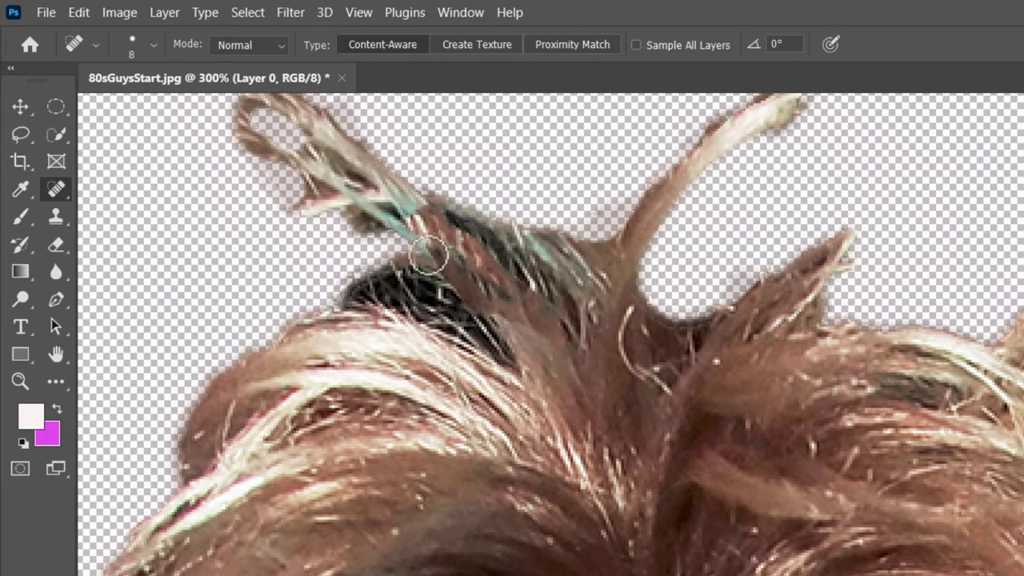
{"action": "left_click", "coordinate": [390, 209]}
Erase the small green patch between the hair tufts above the headband with a 9 px eraser at 66% opacity
{"action": "scroll", "coordinate": [550, 334], "scroll_direction": "down", "scroll_amount": 10}
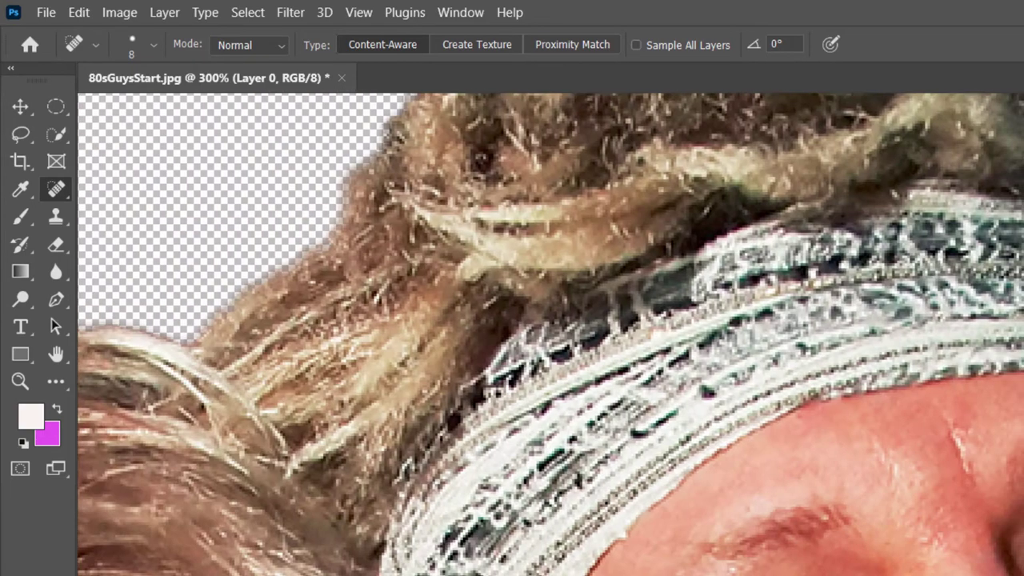
{"action": "scroll", "coordinate": [882, 523], "scroll_direction": "up", "scroll_amount": 10}
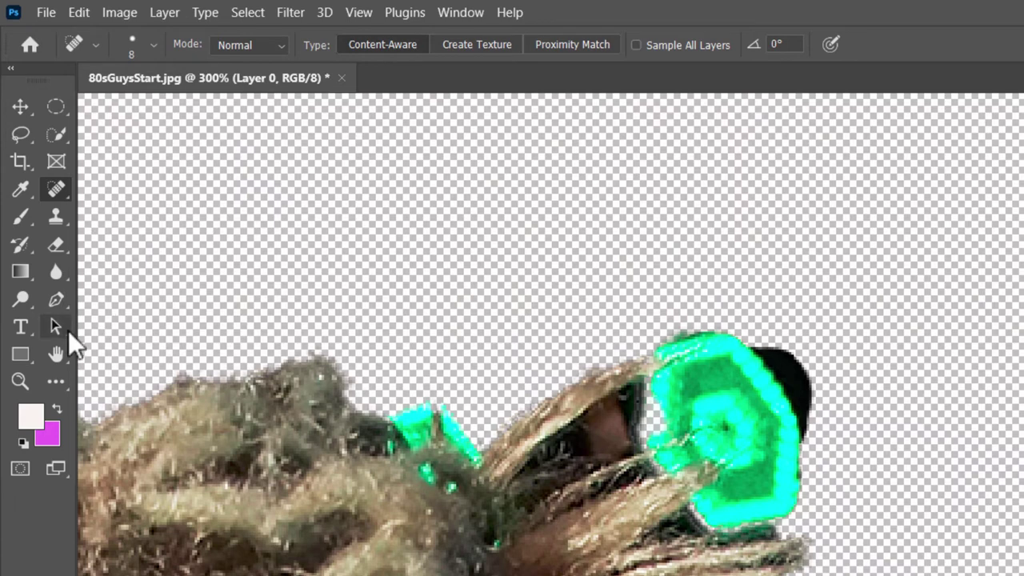
{"action": "left_click", "coordinate": [53, 244]}
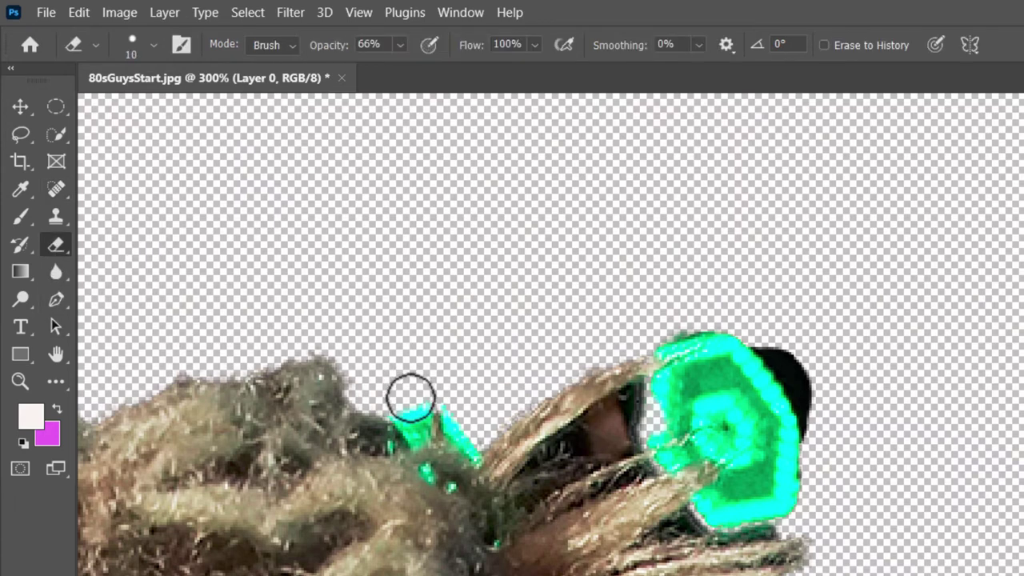
{"action": "left_click", "coordinate": [157, 42]}
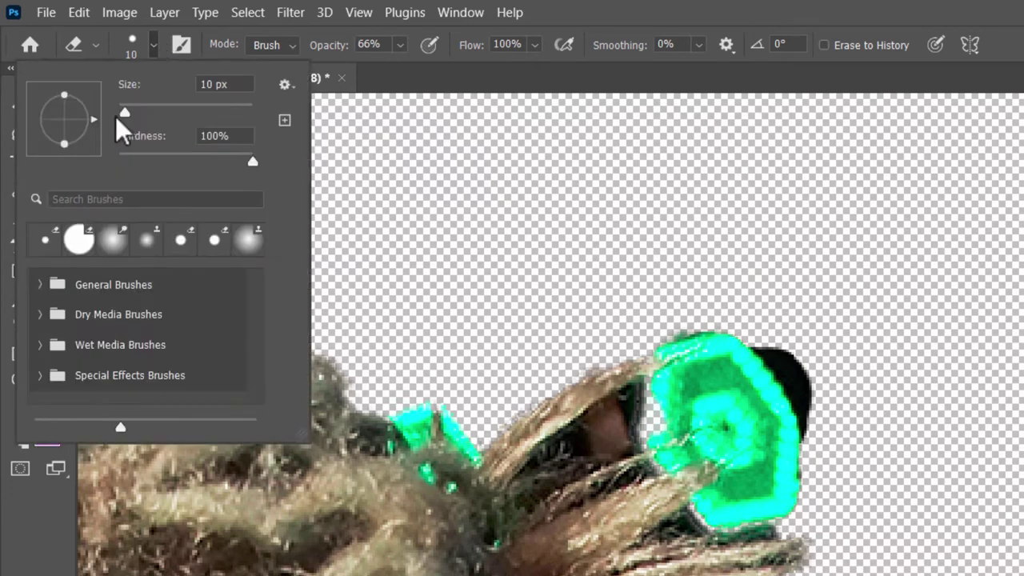
{"action": "left_click_drag", "start_coordinate": [124, 113], "coordinate": [125, 112]}
{"action": "key", "text": "Return"}
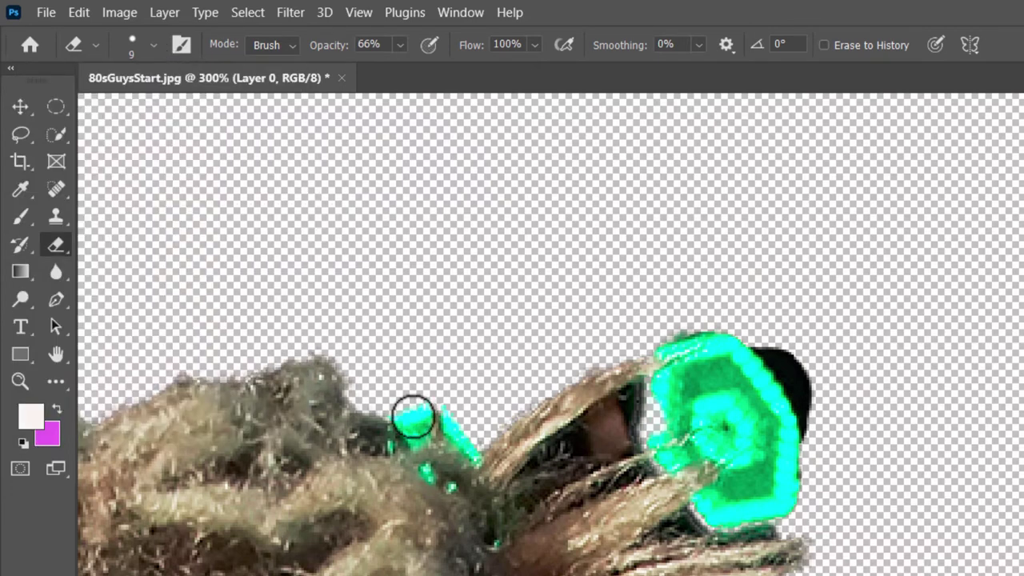
{"action": "mouse_move", "coordinate": [413, 417]}
{"action": "left_mouse_down"}
{"action": "mouse_move", "coordinate": [470, 442]}
{"action": "mouse_move", "coordinate": [402, 416]}
{"action": "mouse_move", "coordinate": [420, 435]}
{"action": "mouse_move", "coordinate": [424, 466]}
{"action": "mouse_move", "coordinate": [439, 435]}
{"action": "mouse_move", "coordinate": [423, 429]}
{"action": "mouse_move", "coordinate": [452, 413]}
{"action": "mouse_move", "coordinate": [477, 448]}
{"action": "mouse_move", "coordinate": [442, 411]}
{"action": "mouse_move", "coordinate": [402, 420]}
{"action": "mouse_move", "coordinate": [401, 444]}
{"action": "left_mouse_up"}
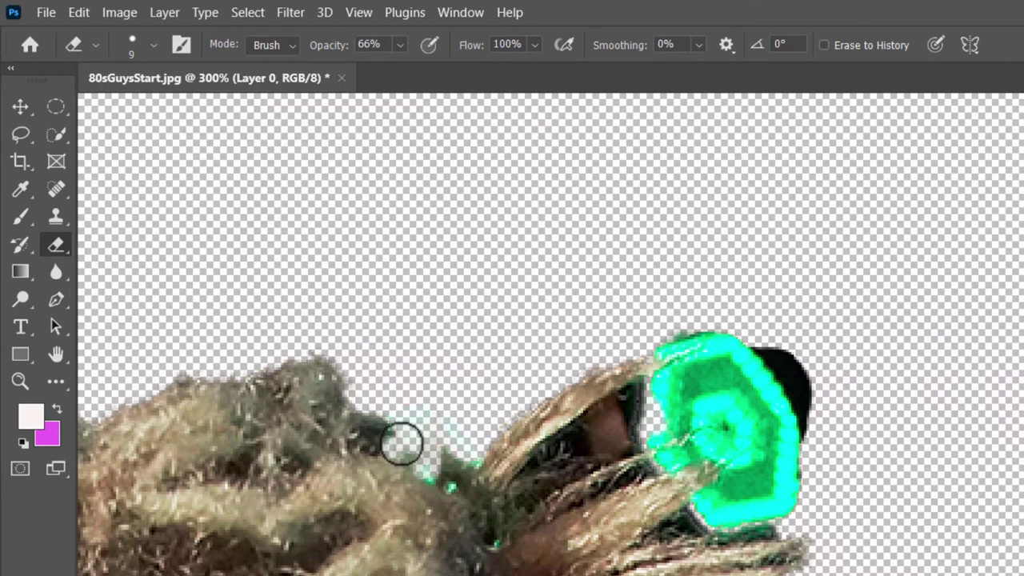
{"action": "left_click_drag", "start_coordinate": [445, 482], "coordinate": [400, 452]}
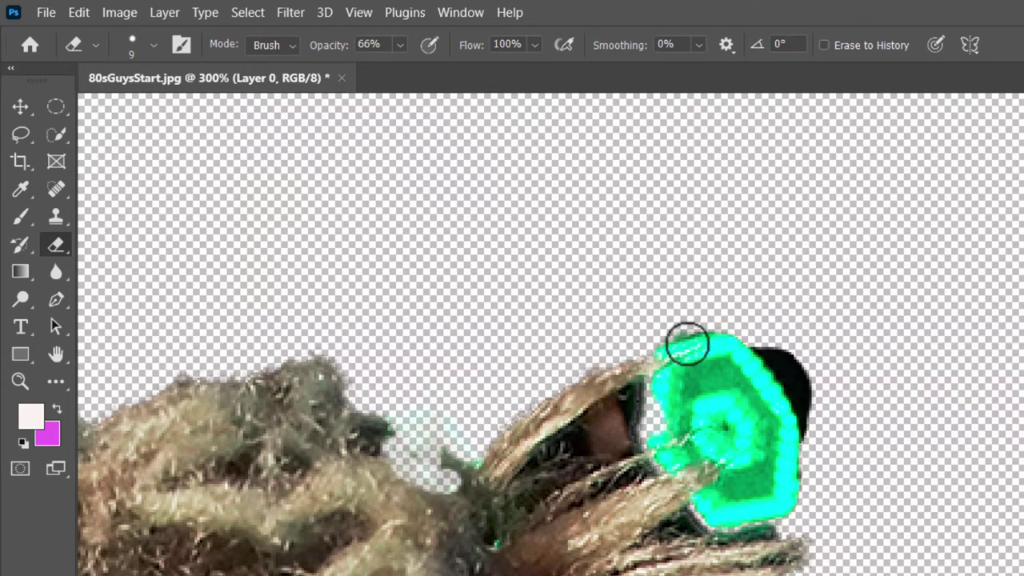
Erase the large green patch and black remnant beside the blond hair tuft, using 100% eraser opacity and undoing any stroke that cuts into hair
{"action": "mouse_move", "coordinate": [688, 343]}
{"action": "left_mouse_down"}
{"action": "mouse_move", "coordinate": [761, 331]}
{"action": "mouse_move", "coordinate": [737, 355]}
{"action": "mouse_move", "coordinate": [781, 373]}
{"action": "mouse_move", "coordinate": [778, 362]}
{"action": "mouse_move", "coordinate": [819, 471]}
{"action": "mouse_move", "coordinate": [823, 434]}
{"action": "mouse_move", "coordinate": [800, 414]}
{"action": "mouse_move", "coordinate": [820, 474]}
{"action": "mouse_move", "coordinate": [803, 465]}
{"action": "mouse_move", "coordinate": [782, 495]}
{"action": "mouse_move", "coordinate": [778, 473]}
{"action": "mouse_move", "coordinate": [817, 385]}
{"action": "left_mouse_up"}
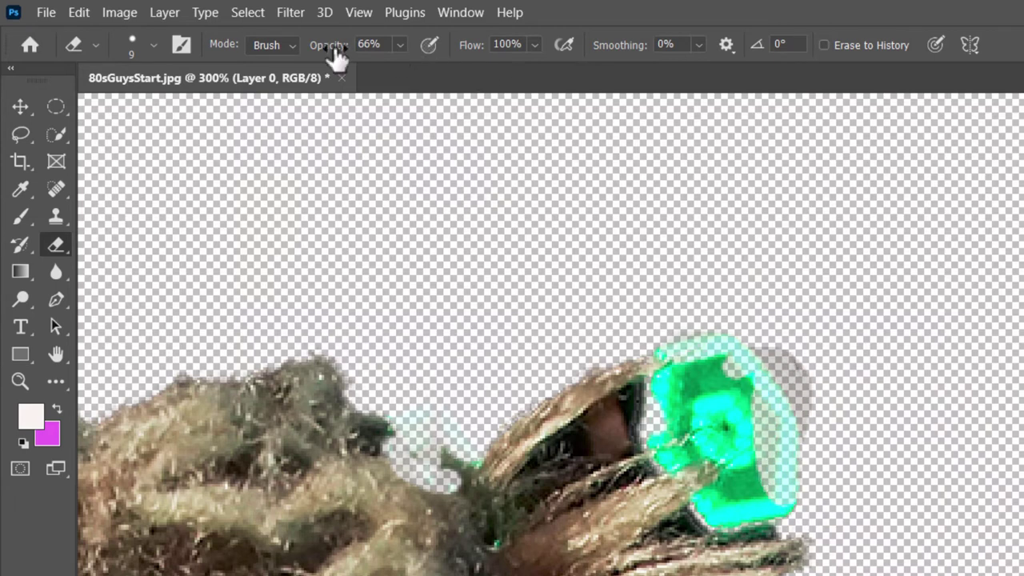
{"action": "left_click", "coordinate": [397, 44]}
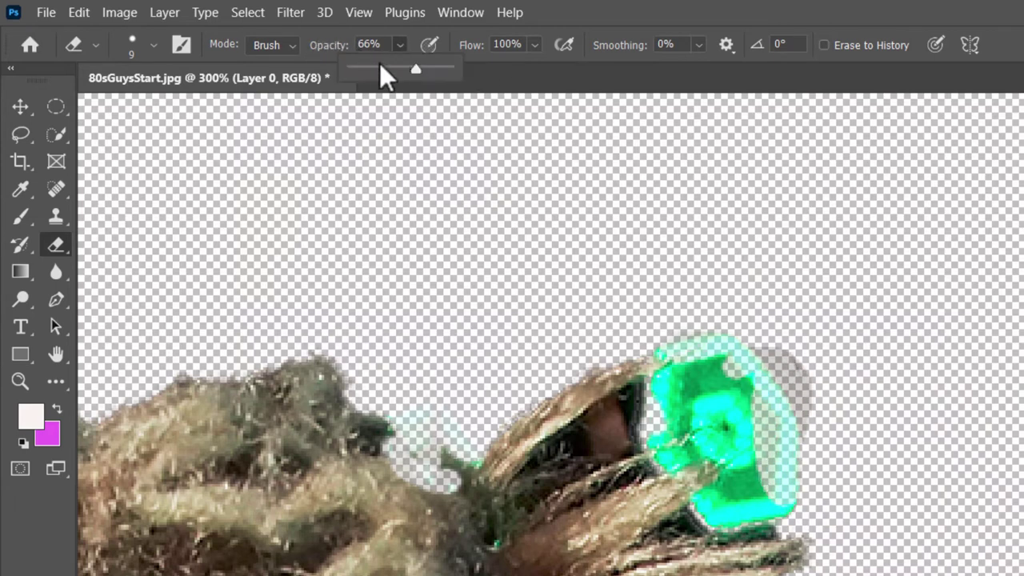
{"action": "left_click_drag", "start_coordinate": [415, 71], "coordinate": [473, 86]}
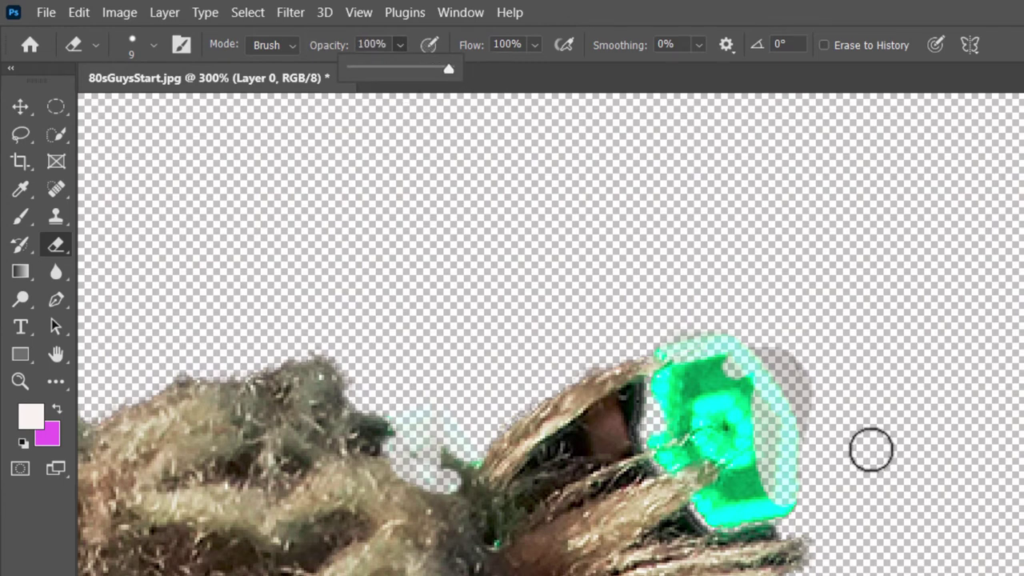
{"action": "mouse_move", "coordinate": [746, 340]}
{"action": "left_mouse_down"}
{"action": "mouse_move", "coordinate": [790, 452]}
{"action": "mouse_move", "coordinate": [811, 399]}
{"action": "mouse_move", "coordinate": [747, 415]}
{"action": "mouse_move", "coordinate": [763, 459]}
{"action": "mouse_move", "coordinate": [758, 492]}
{"action": "mouse_move", "coordinate": [788, 483]}
{"action": "mouse_move", "coordinate": [762, 505]}
{"action": "mouse_move", "coordinate": [789, 474]}
{"action": "mouse_move", "coordinate": [807, 486]}
{"action": "mouse_move", "coordinate": [786, 506]}
{"action": "mouse_move", "coordinate": [702, 507]}
{"action": "mouse_move", "coordinate": [741, 471]}
{"action": "mouse_move", "coordinate": [707, 504]}
{"action": "left_mouse_up"}
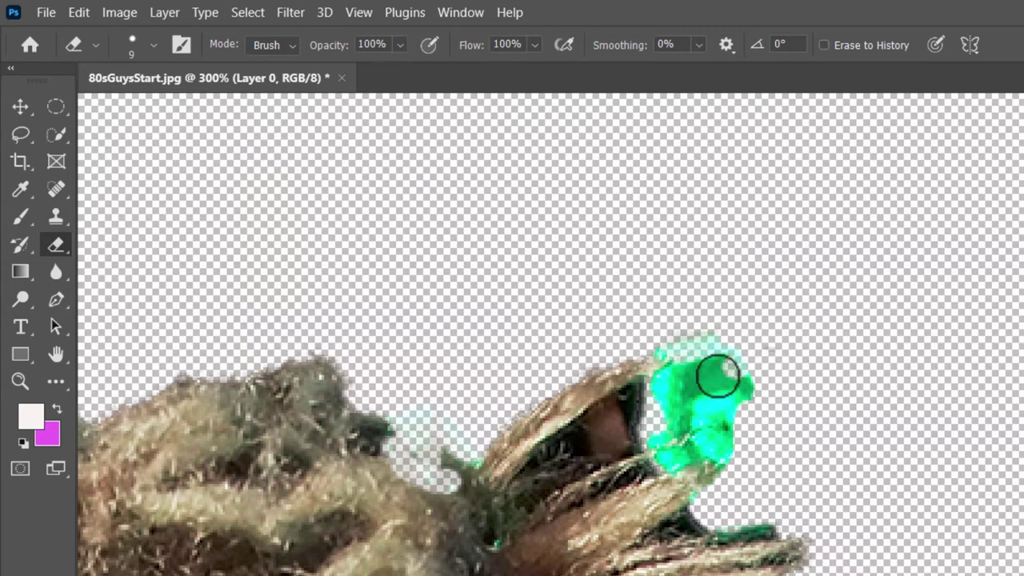
{"action": "left_click_drag", "start_coordinate": [718, 376], "coordinate": [685, 361]}
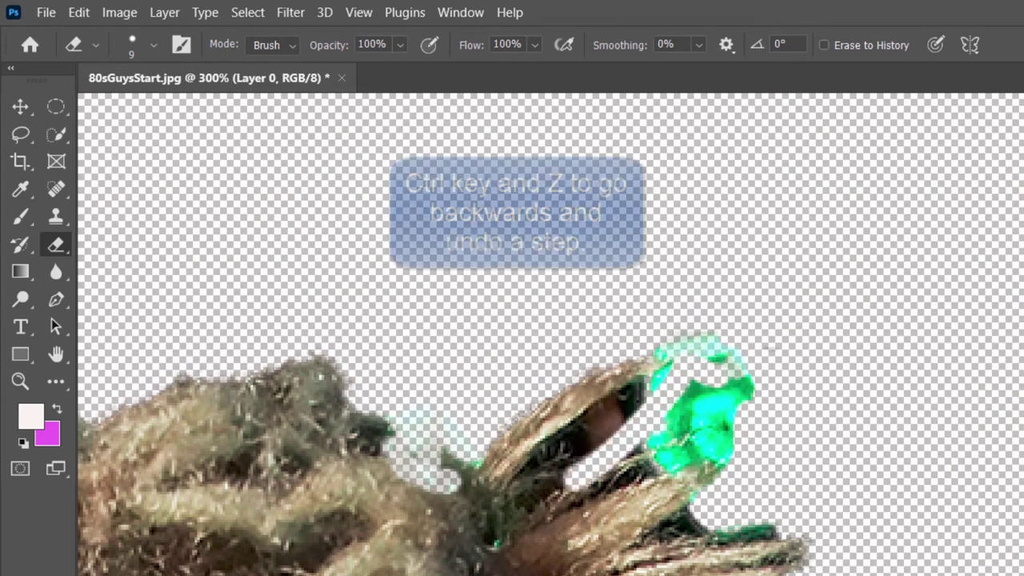
{"action": "key", "text": "ctrl+z"}
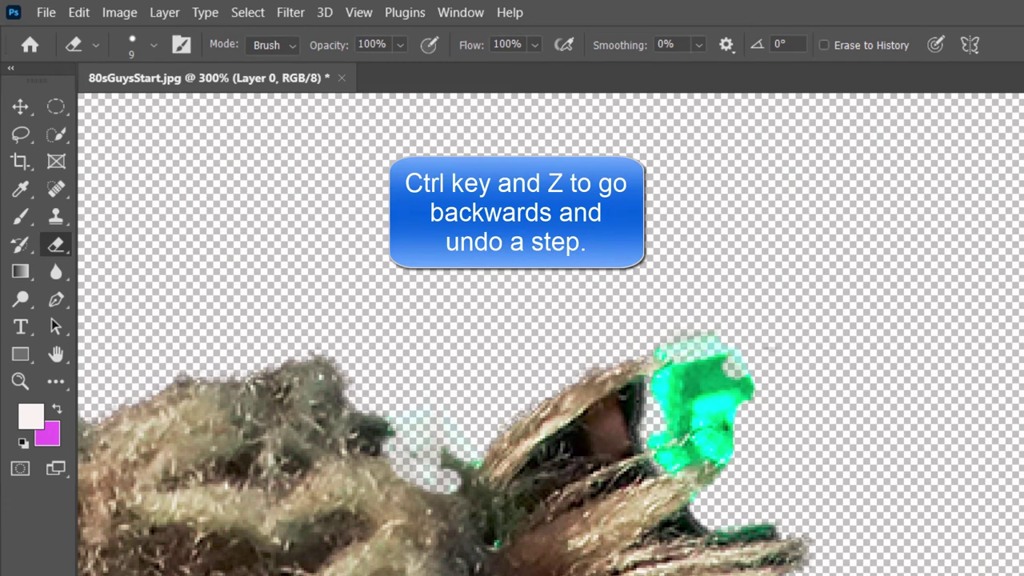
{"action": "mouse_move", "coordinate": [695, 327]}
{"action": "left_mouse_down"}
{"action": "mouse_move", "coordinate": [750, 412]}
{"action": "mouse_move", "coordinate": [728, 358]}
{"action": "mouse_move", "coordinate": [752, 357]}
{"action": "mouse_move", "coordinate": [747, 374]}
{"action": "mouse_move", "coordinate": [722, 380]}
{"action": "mouse_move", "coordinate": [664, 347]}
{"action": "mouse_move", "coordinate": [699, 350]}
{"action": "mouse_move", "coordinate": [659, 385]}
{"action": "mouse_move", "coordinate": [670, 373]}
{"action": "mouse_move", "coordinate": [666, 397]}
{"action": "mouse_move", "coordinate": [668, 369]}
{"action": "mouse_move", "coordinate": [668, 409]}
{"action": "mouse_move", "coordinate": [695, 412]}
{"action": "mouse_move", "coordinate": [721, 386]}
{"action": "mouse_move", "coordinate": [692, 391]}
{"action": "mouse_move", "coordinate": [703, 412]}
{"action": "mouse_move", "coordinate": [720, 434]}
{"action": "left_mouse_up"}
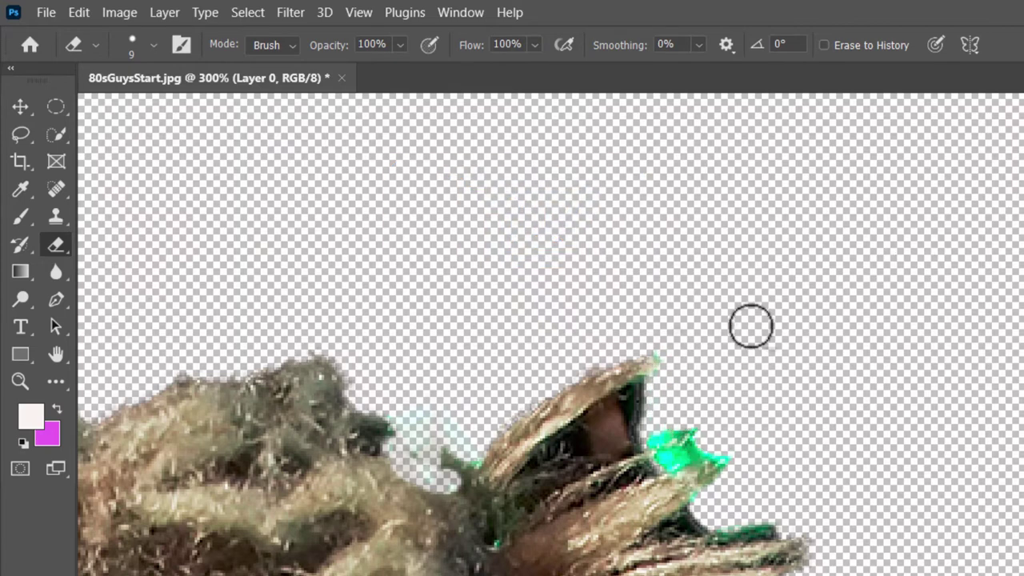
{"action": "mouse_move", "coordinate": [718, 430]}
{"action": "left_mouse_down"}
{"action": "mouse_move", "coordinate": [666, 429]}
{"action": "mouse_move", "coordinate": [654, 452]}
{"action": "mouse_move", "coordinate": [726, 453]}
{"action": "mouse_move", "coordinate": [735, 468]}
{"action": "mouse_move", "coordinate": [694, 514]}
{"action": "mouse_move", "coordinate": [780, 520]}
{"action": "left_mouse_up"}
Smooth the outer edge of the black shirt below the armpit by erasing its jagged outline with a 105 px eraser
{"action": "left_click", "coordinate": [357, 13]}
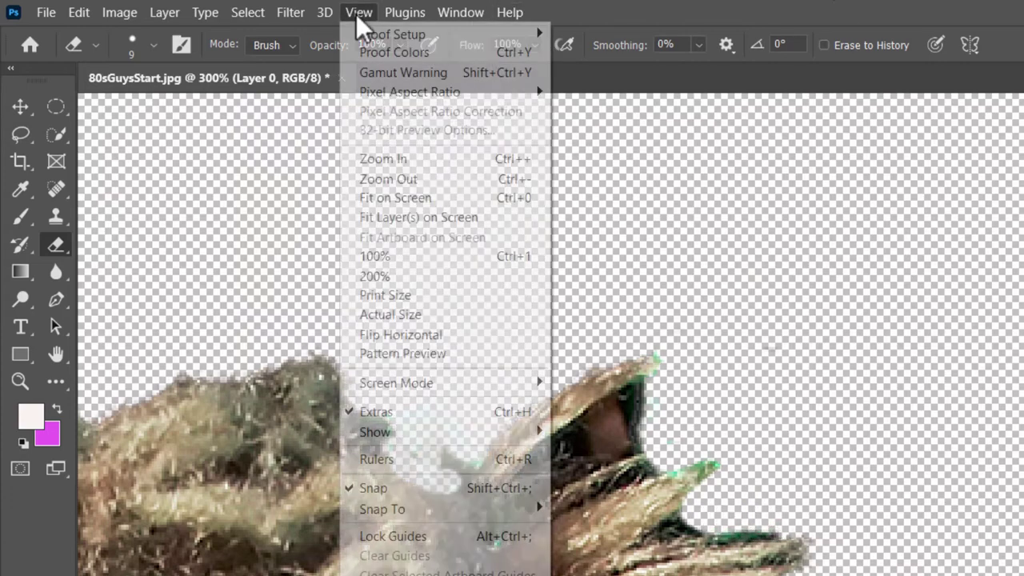
{"action": "left_click", "coordinate": [422, 201]}
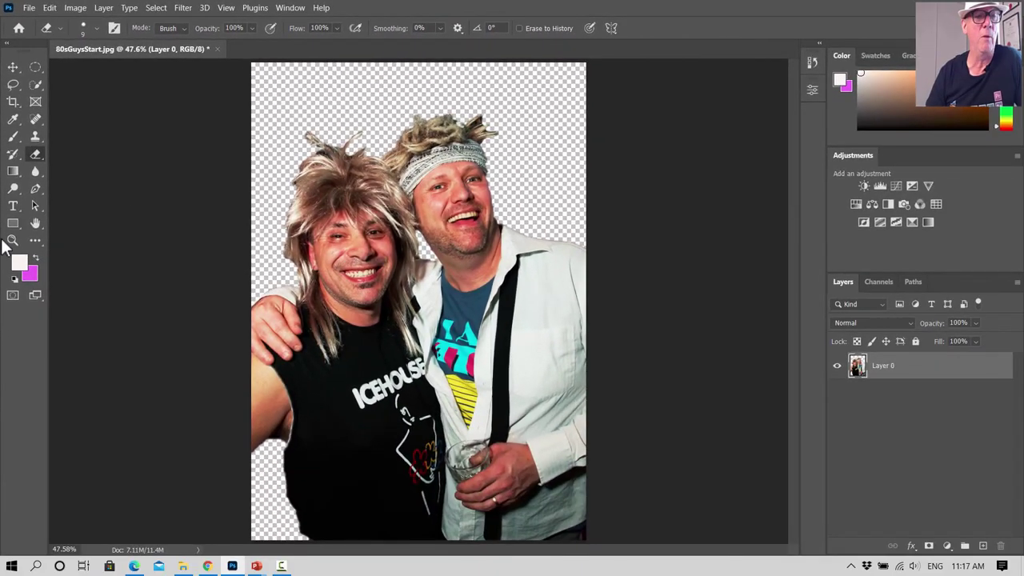
{"action": "left_click", "coordinate": [12, 240]}
{"action": "left_click_drag", "start_coordinate": [286, 453], "coordinate": [334, 390]}
{"action": "scroll", "coordinate": [333, 390], "scroll_direction": "down", "scroll_amount": 3}
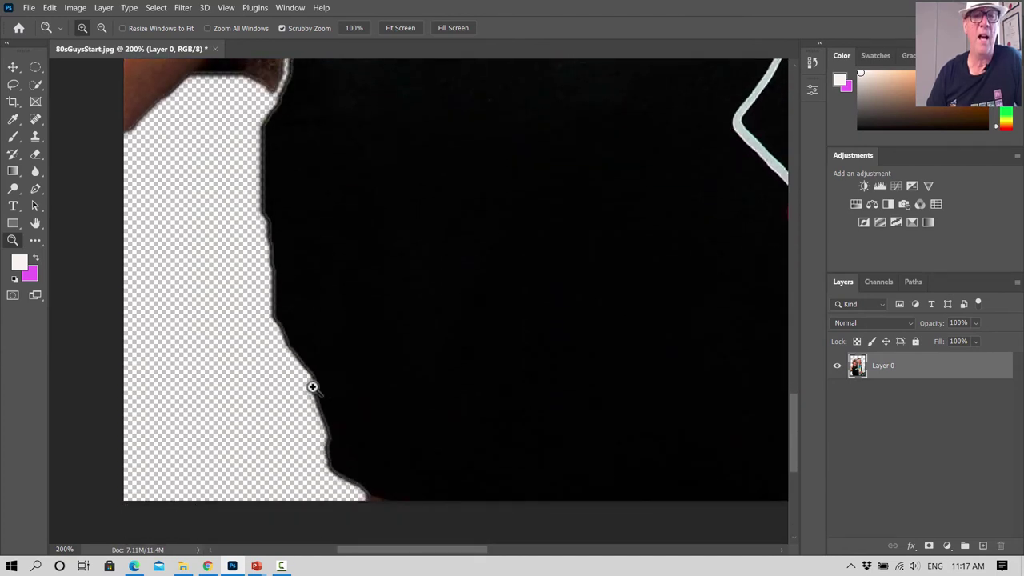
{"action": "left_click", "coordinate": [33, 157]}
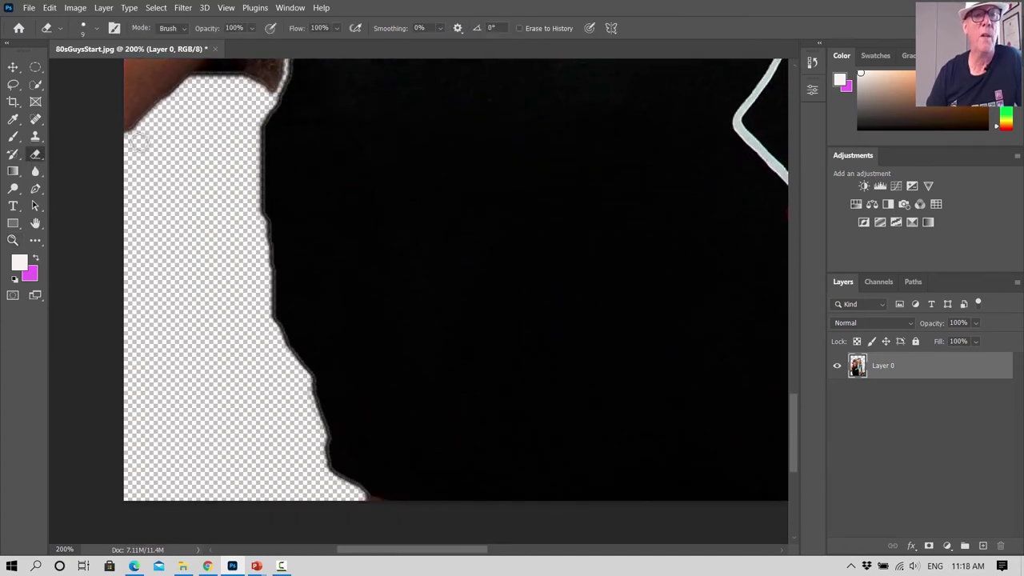
{"action": "left_click", "coordinate": [91, 26]}
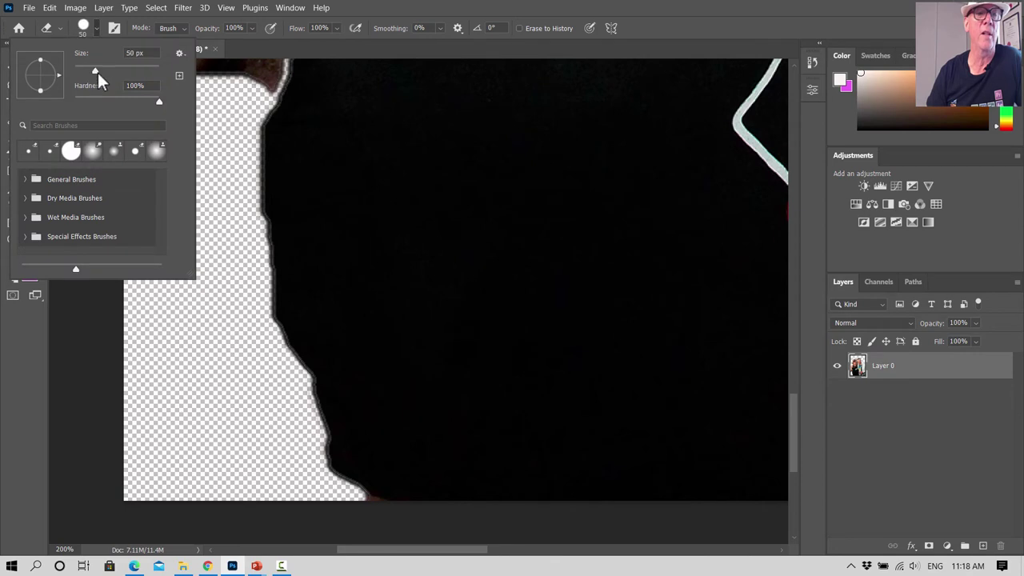
{"action": "left_click", "coordinate": [210, 286]}
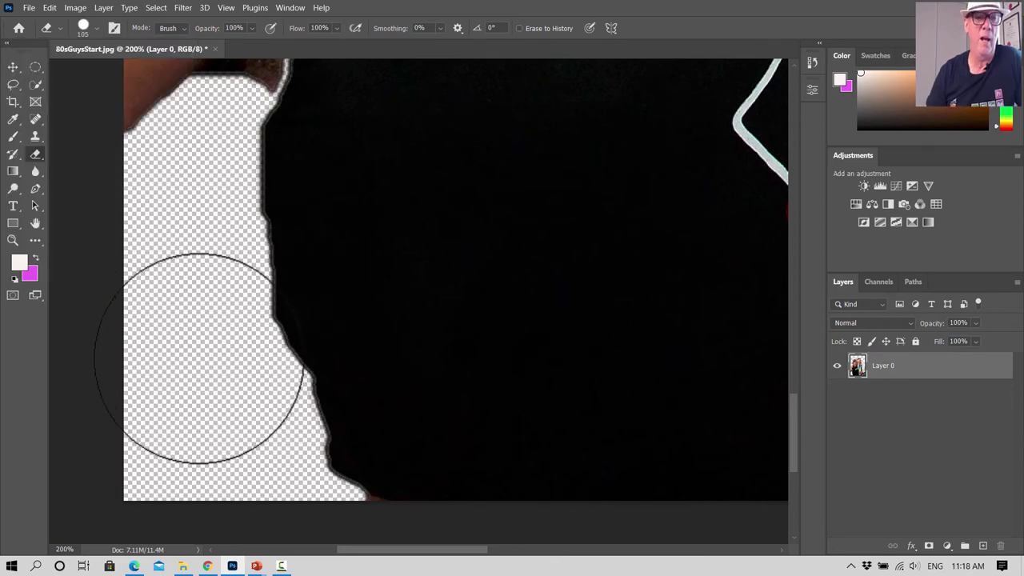
{"action": "mouse_move", "coordinate": [210, 275]}
{"action": "left_mouse_down"}
{"action": "mouse_move", "coordinate": [203, 229]}
{"action": "mouse_move", "coordinate": [206, 290]}
{"action": "mouse_move", "coordinate": [288, 494]}
{"action": "left_mouse_up"}
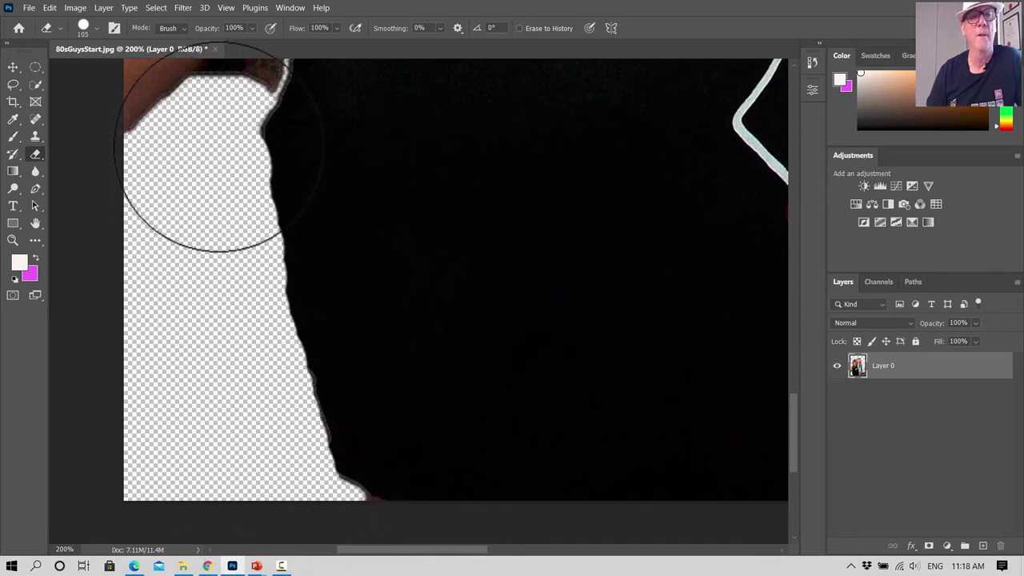
{"action": "left_click_drag", "start_coordinate": [220, 147], "coordinate": [215, 145]}
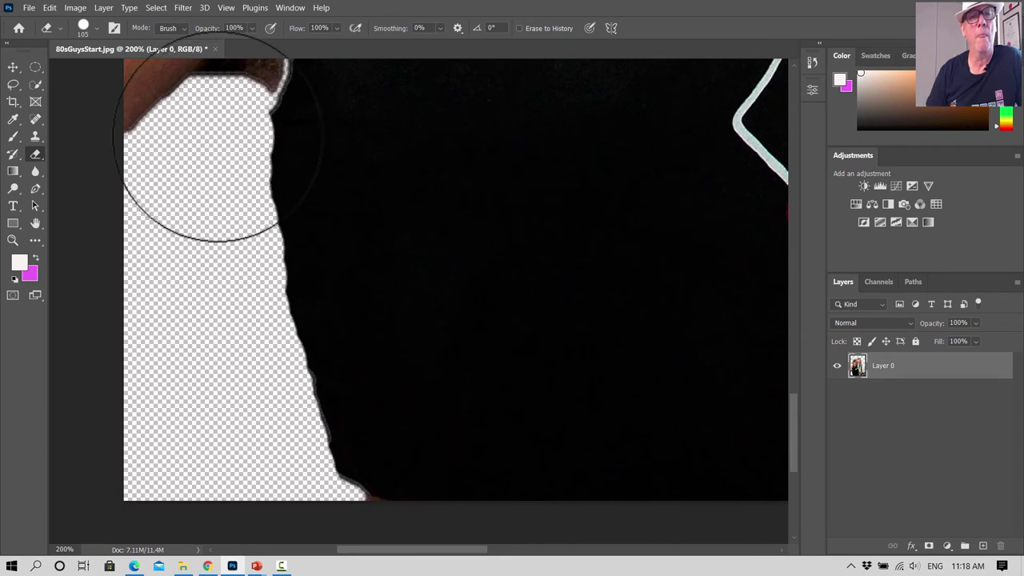
Reduce the eraser size to 42 px and trim the notch in the shirt edge just below the armpit
{"action": "left_click", "coordinate": [96, 31]}
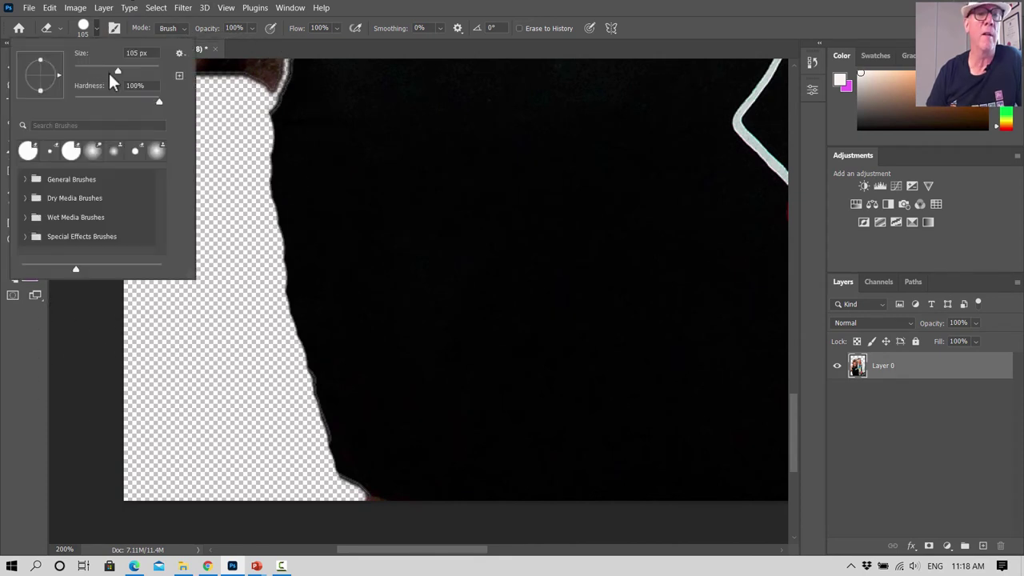
{"action": "mouse_move", "coordinate": [108, 71]}
{"action": "left_mouse_down"}
{"action": "mouse_move", "coordinate": [80, 72]}
{"action": "mouse_move", "coordinate": [103, 72]}
{"action": "left_mouse_up"}
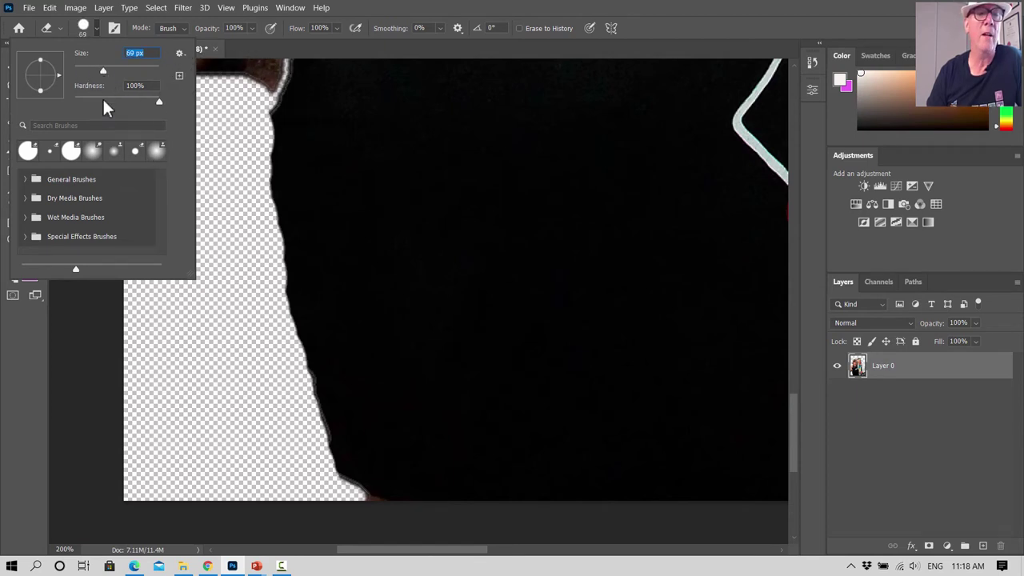
{"action": "type", "text": "42"}
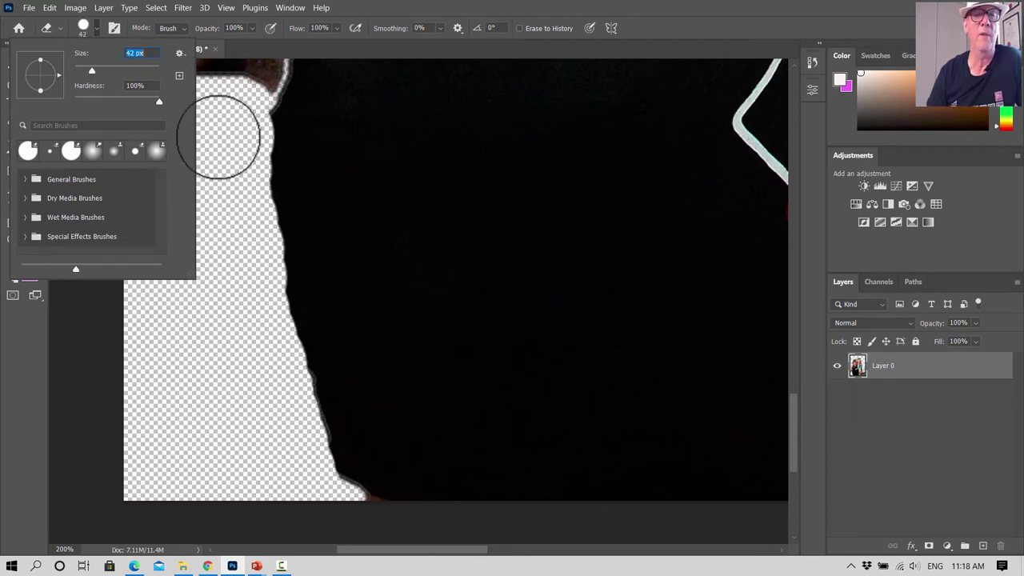
{"action": "key", "text": "Return"}
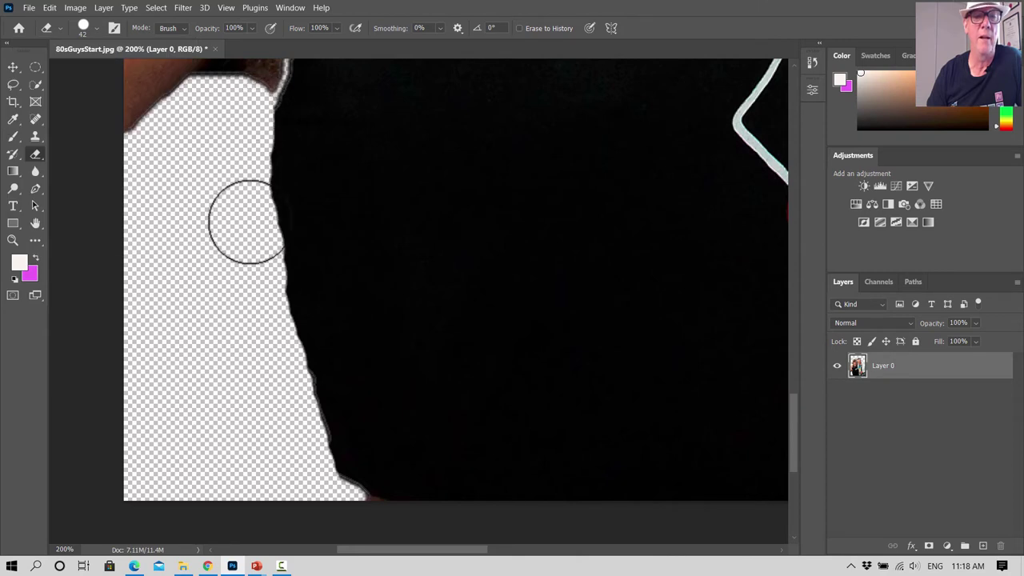
Heal the white outline along the black shirt's armhole with the Spot Healing Brush in Content-Aware mode
{"action": "scroll", "coordinate": [223, 332], "scroll_direction": "up", "scroll_amount": 8}
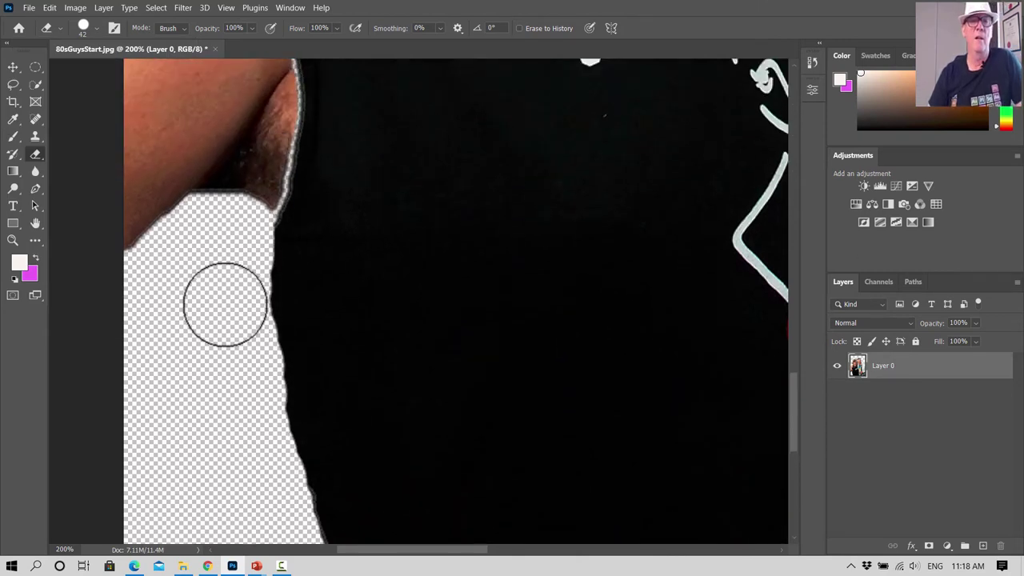
{"action": "scroll", "coordinate": [227, 302], "scroll_direction": "up", "scroll_amount": 3}
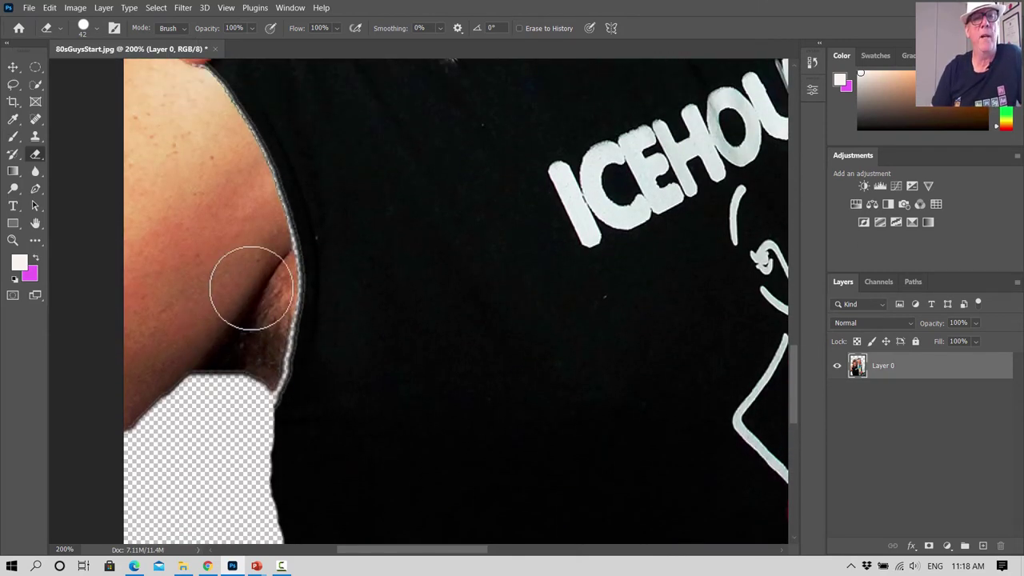
{"action": "left_click", "coordinate": [35, 120]}
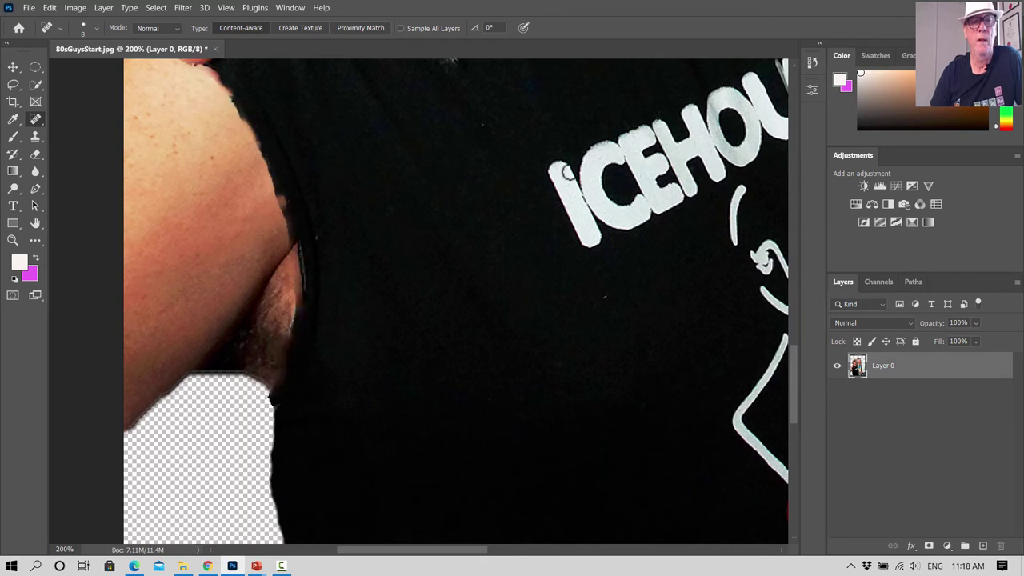
Fit the whole image in view and start saving it on the computer in the L2-Select_and_Mask_Cutting_Out folder
{"action": "scroll", "coordinate": [352, 150], "scroll_direction": "up", "scroll_amount": 2}
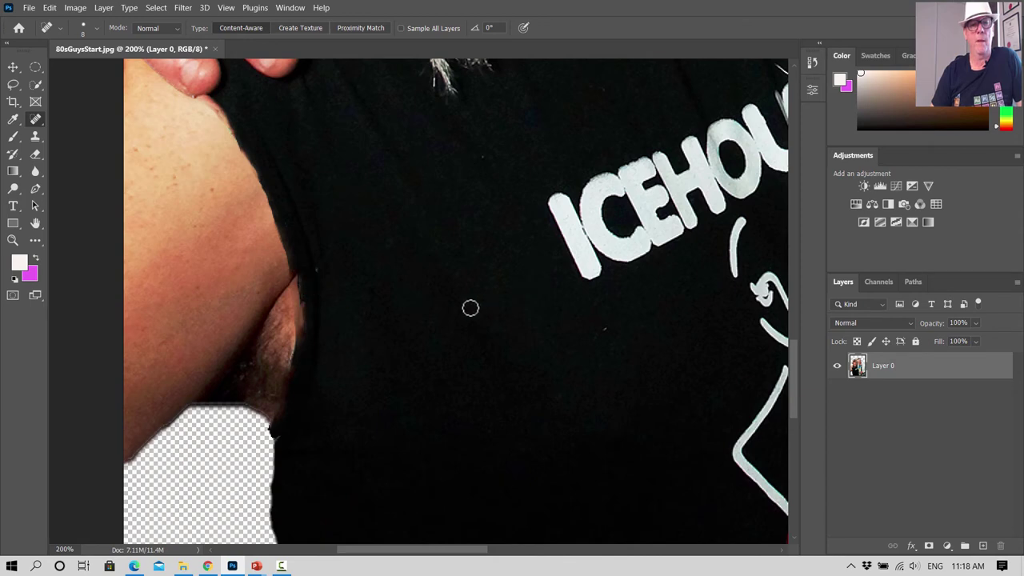
{"action": "left_click", "coordinate": [225, 8]}
{"action": "left_click", "coordinate": [251, 128]}
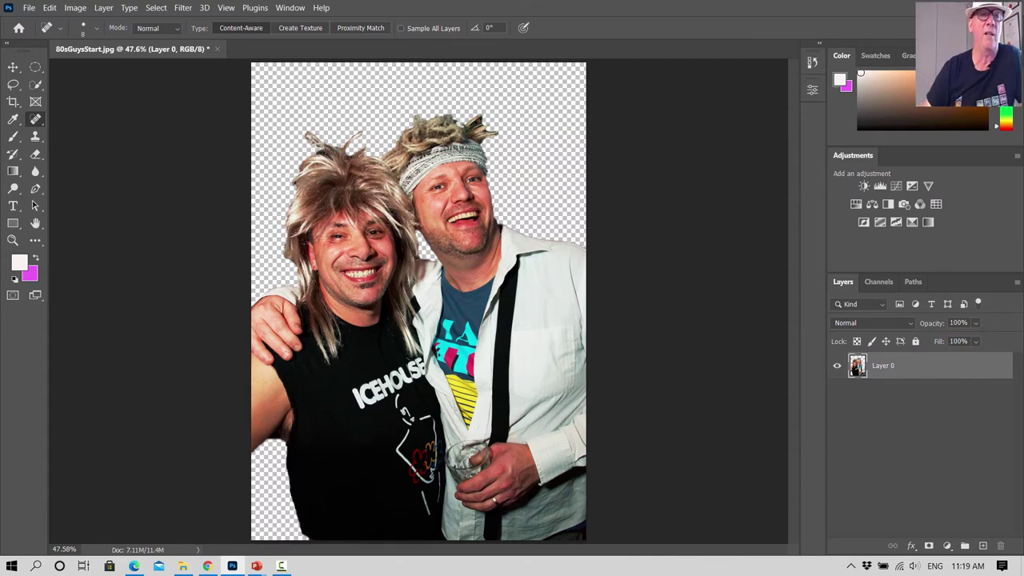
{"action": "left_click", "coordinate": [29, 8]}
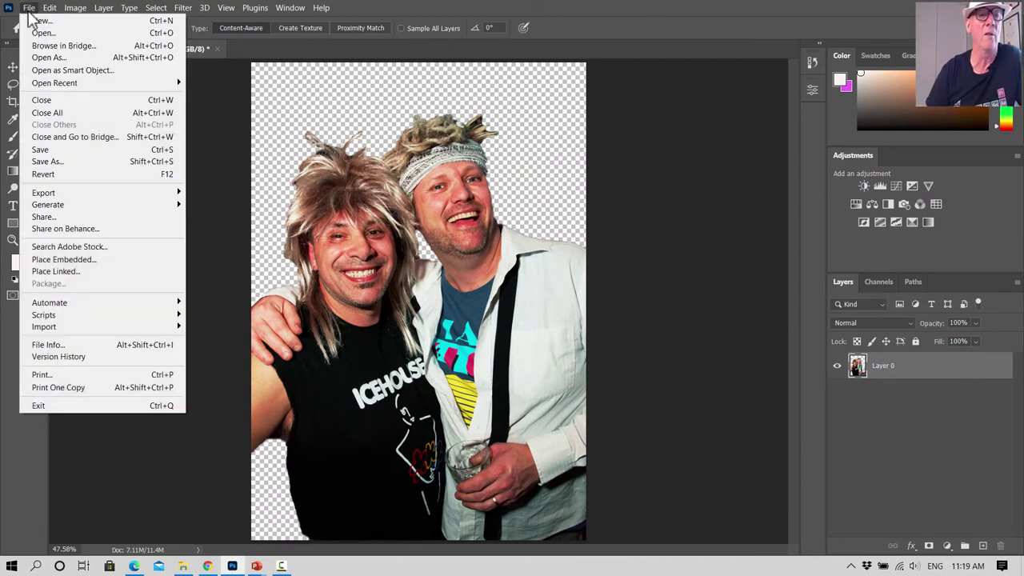
{"action": "left_click", "coordinate": [56, 161]}
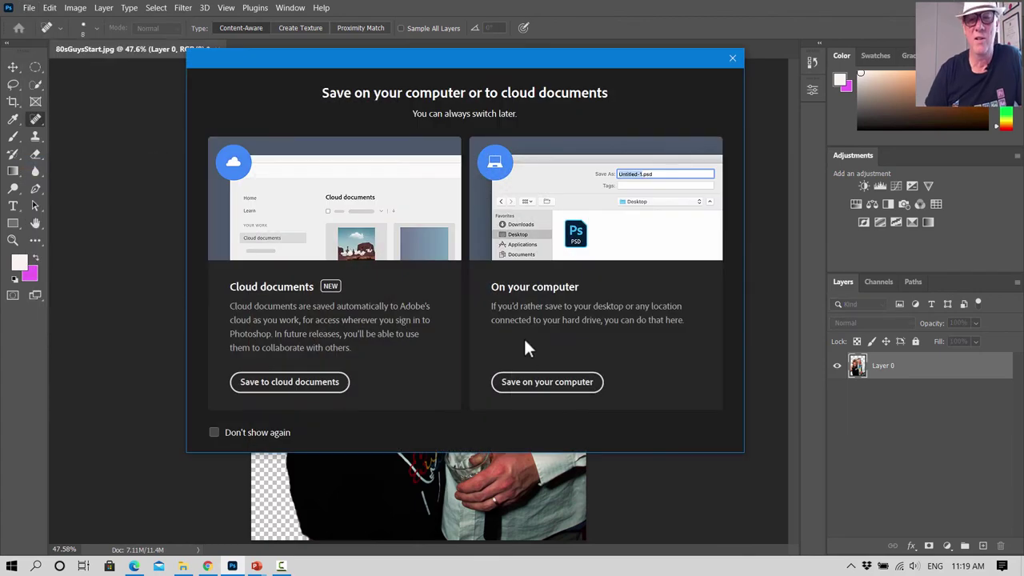
{"action": "left_click", "coordinate": [537, 383]}
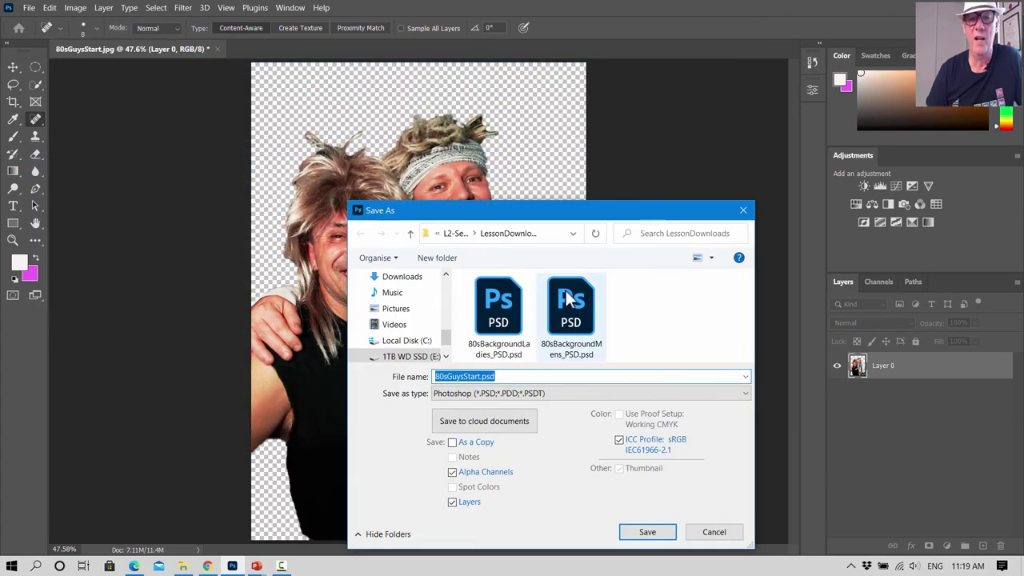
{"action": "left_click", "coordinate": [453, 380]}
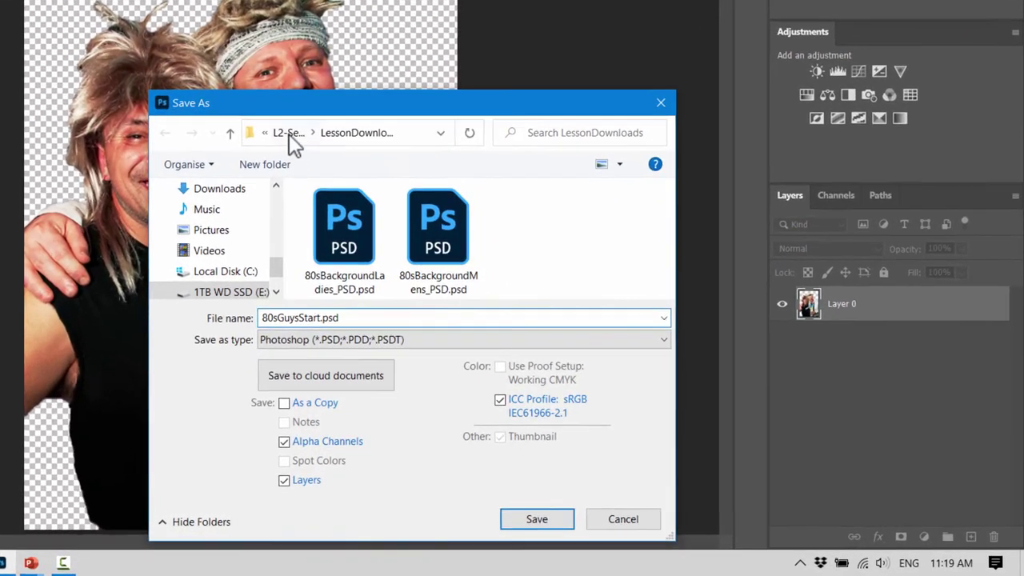
{"action": "left_click", "coordinate": [456, 233]}
Save the cut-out as 80sGuysSelected2PSD.psd in Photoshop format, accept the compatibility options, and close the document
{"action": "left_click", "coordinate": [286, 307]}
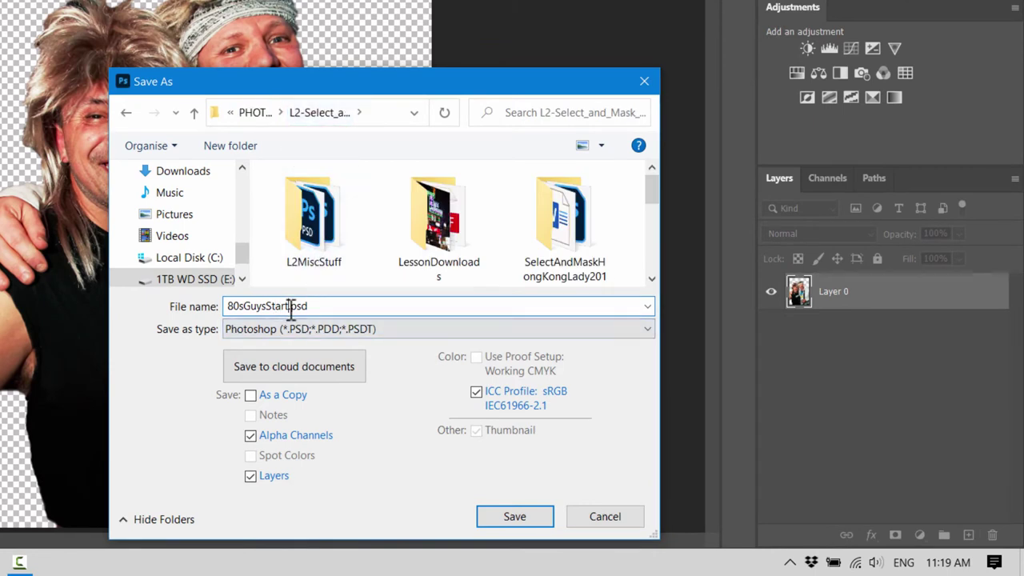
{"action": "key", "text": "BackSpace"}
{"action": "key", "text": "BackSpace"}
{"action": "key", "text": "BackSpace"}
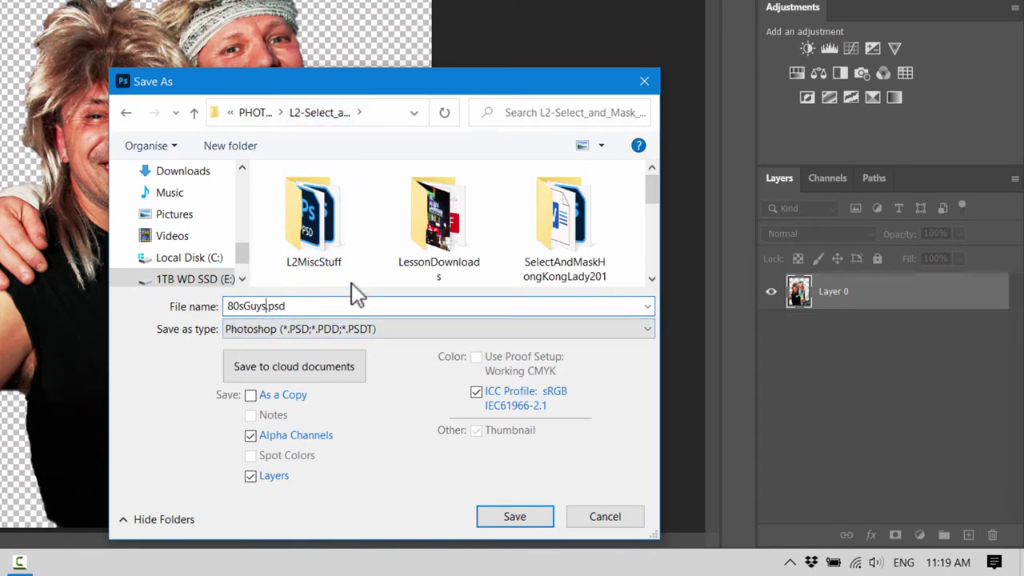
{"action": "type", "text": "elected2PSD"}
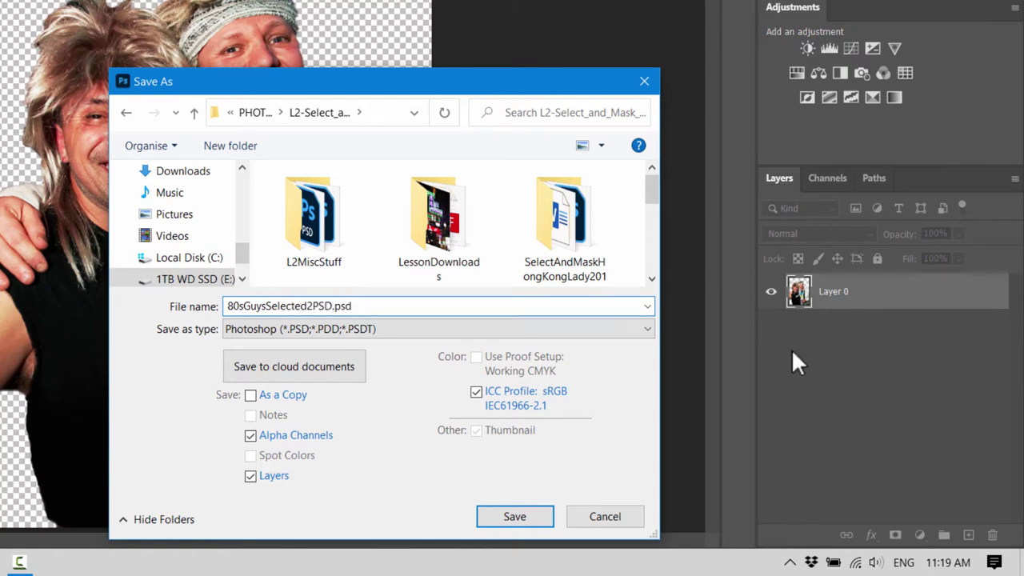
{"action": "left_click", "coordinate": [637, 329]}
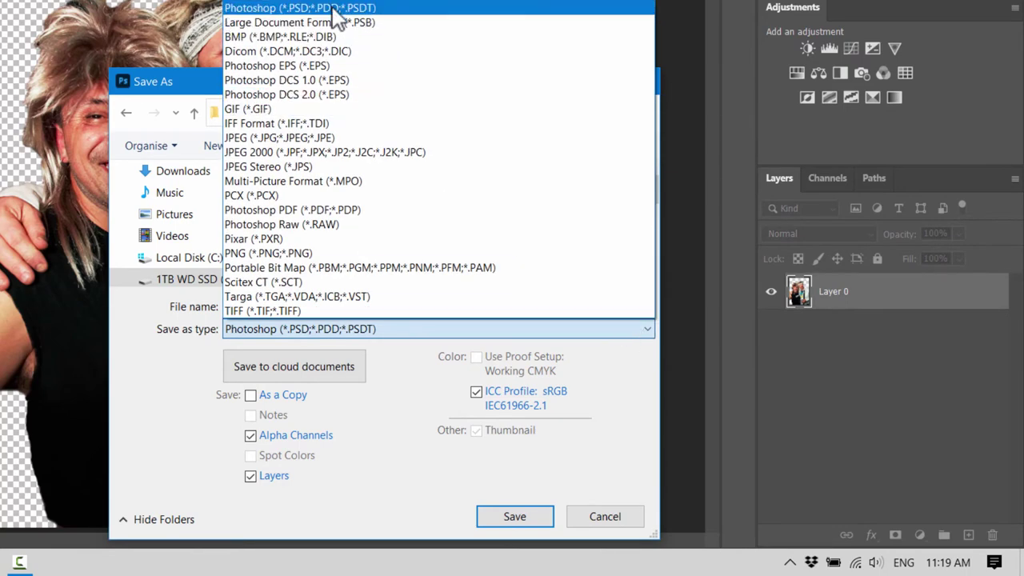
{"action": "left_click", "coordinate": [332, 12]}
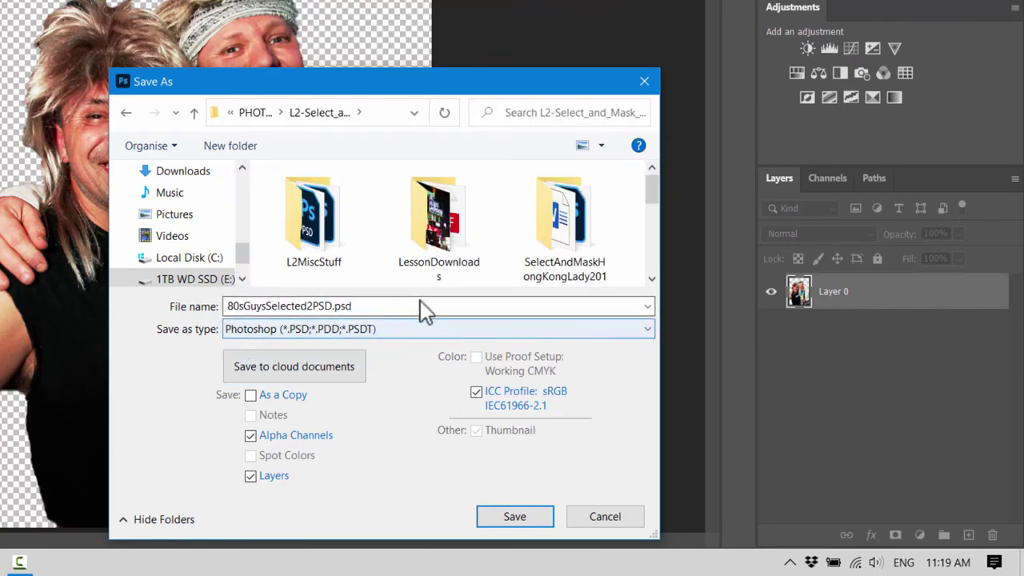
{"action": "left_click", "coordinate": [481, 515]}
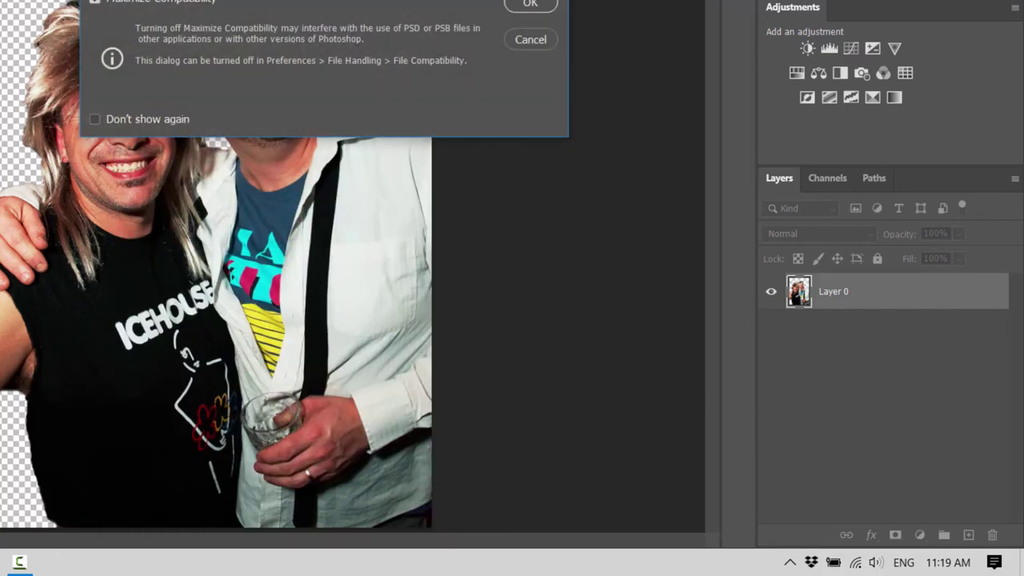
{"action": "left_click", "coordinate": [538, 6]}
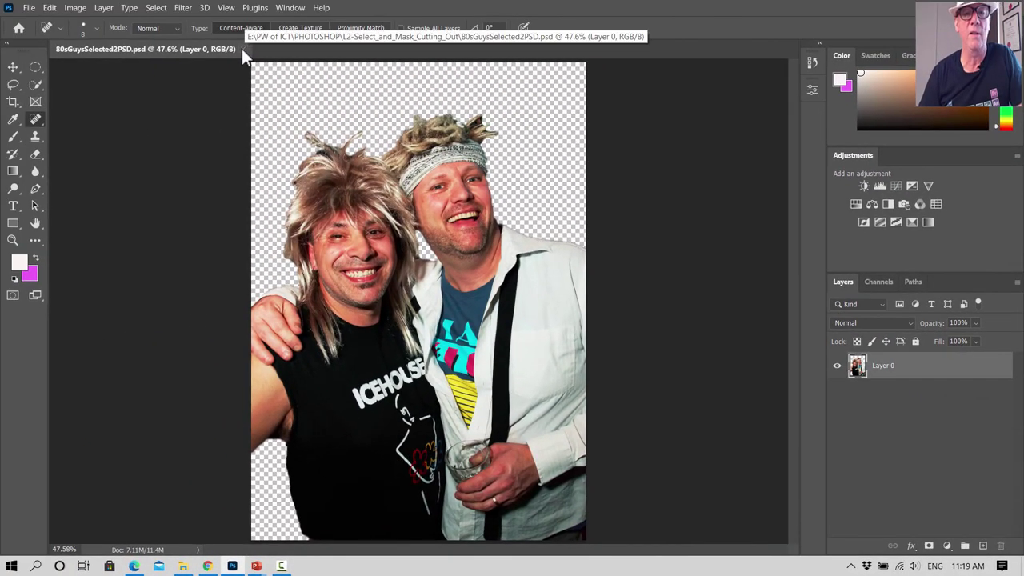
{"action": "left_click", "coordinate": [241, 48]}
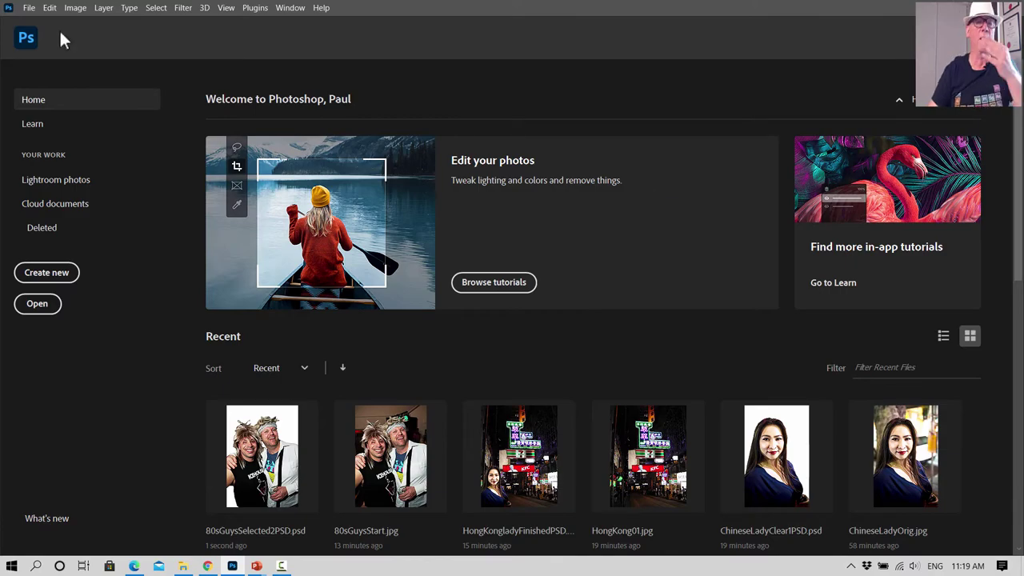
Switch to the Select and Mask instructions PDF in the browser and review Part 2's background selection and Save Selection steps
{"action": "key", "text": "alt+Tab"}
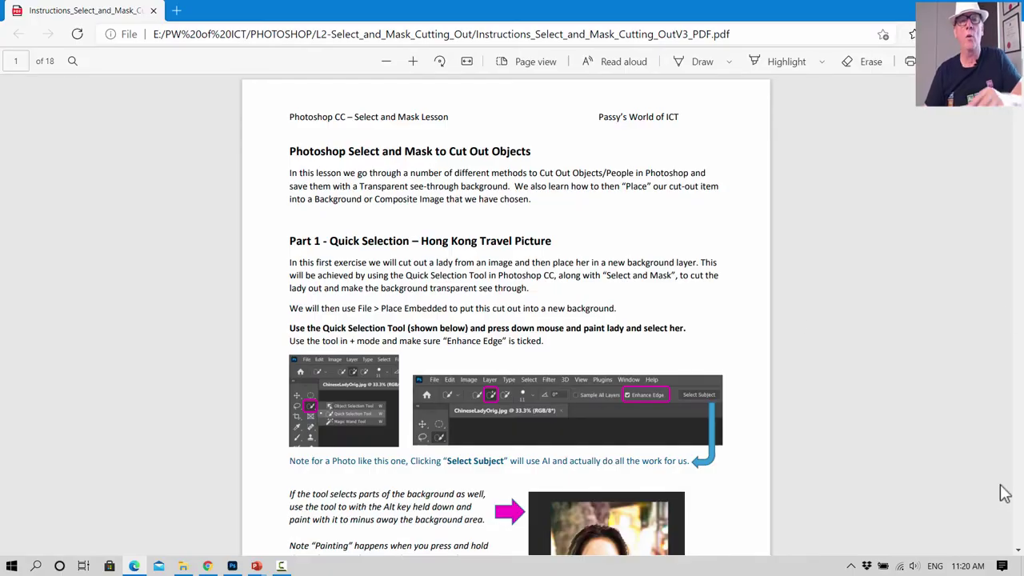
{"action": "scroll", "coordinate": [652, 168], "scroll_direction": "down", "scroll_amount": 10}
{"action": "scroll", "coordinate": [663, 200], "scroll_direction": "down", "scroll_amount": 20}
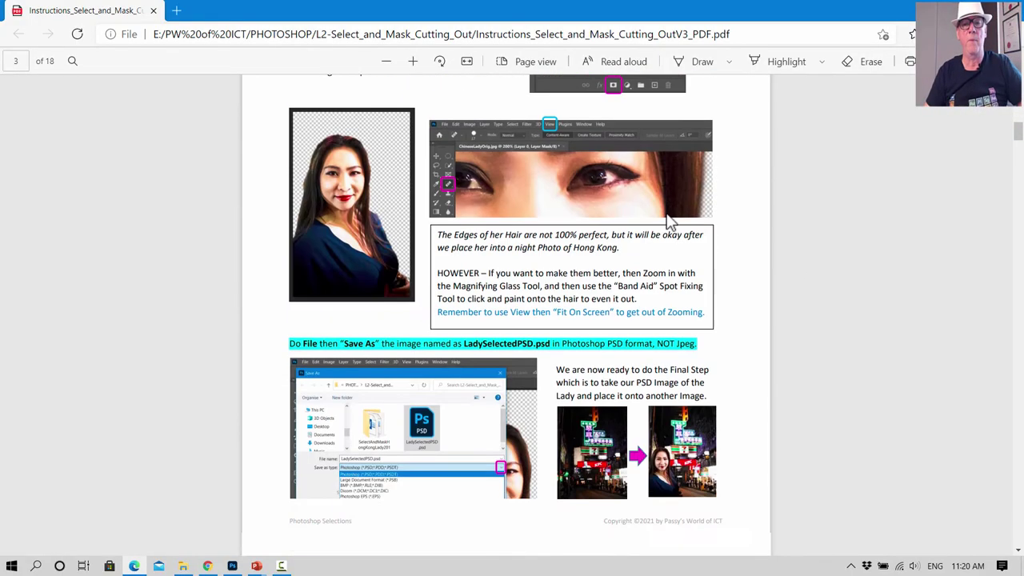
{"action": "scroll", "coordinate": [684, 252], "scroll_direction": "down", "scroll_amount": 3}
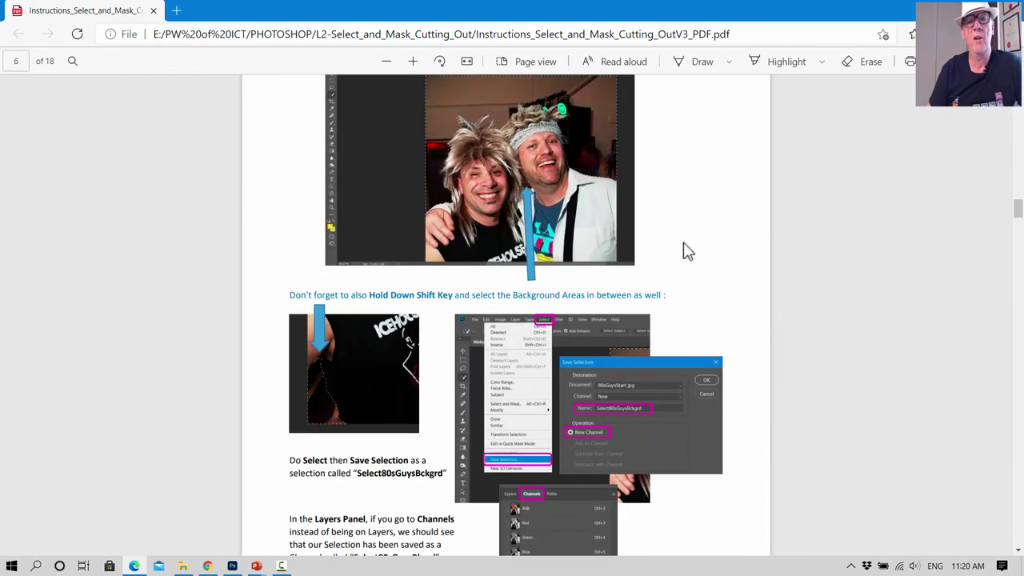
{"action": "scroll", "coordinate": [528, 240], "scroll_direction": "up", "scroll_amount": 2}
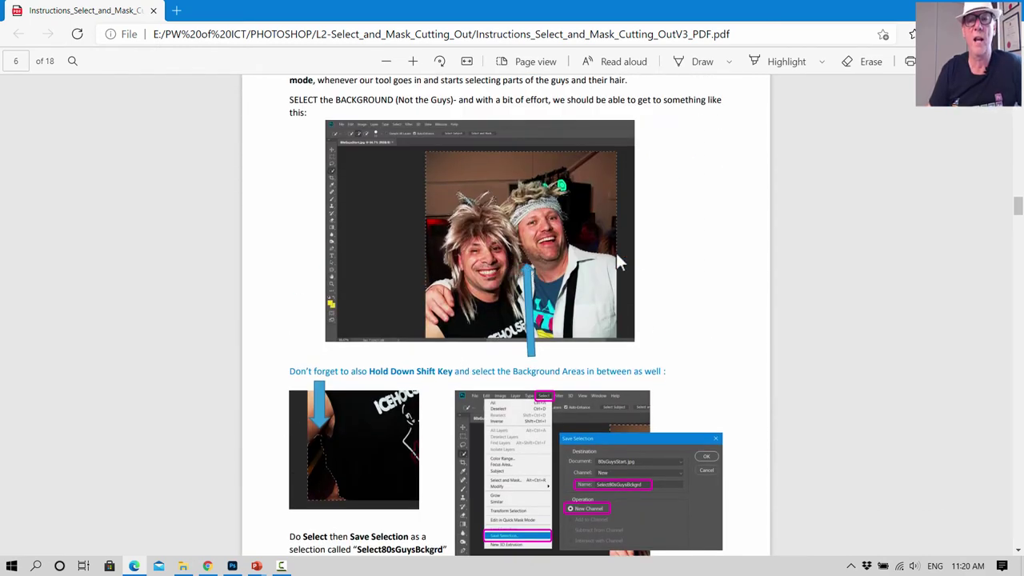
{"action": "scroll", "coordinate": [640, 244], "scroll_direction": "down", "scroll_amount": 3}
{"action": "scroll", "coordinate": [671, 232], "scroll_direction": "down", "scroll_amount": 4}
{"action": "scroll", "coordinate": [670, 232], "scroll_direction": "up", "scroll_amount": 3}
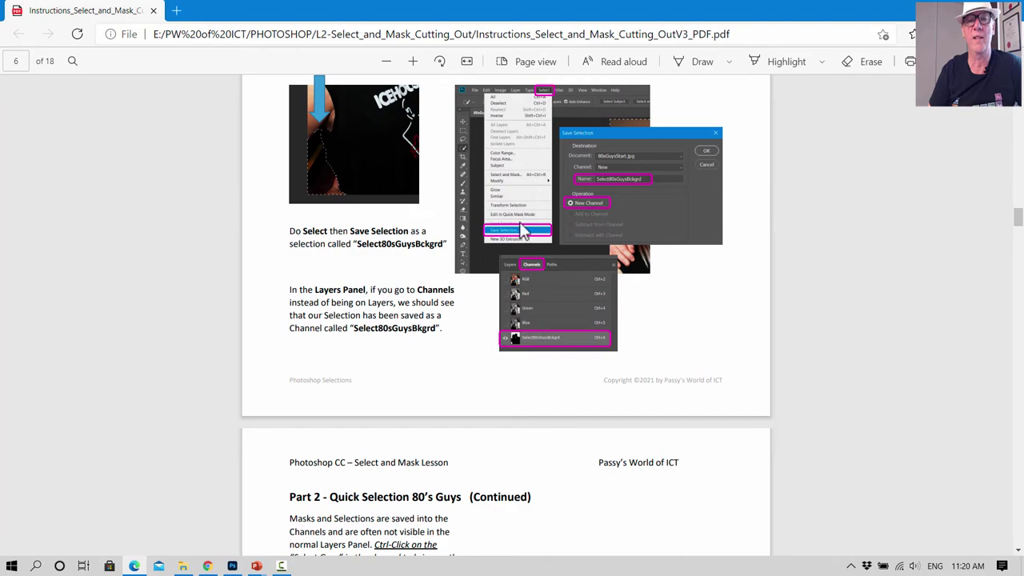
Read on through the On Black view, Refine Hair, hair clean-up and PSD saving instructions to Part 3 - Selection Using a Mask
{"action": "scroll", "coordinate": [786, 231], "scroll_direction": "down", "scroll_amount": 14}
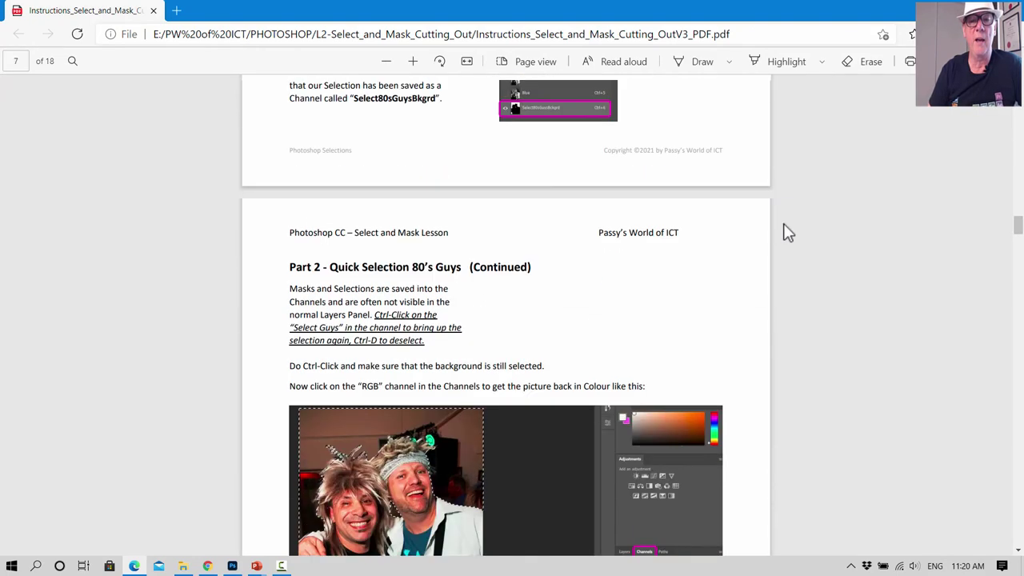
{"action": "scroll", "coordinate": [786, 232], "scroll_direction": "down", "scroll_amount": 8}
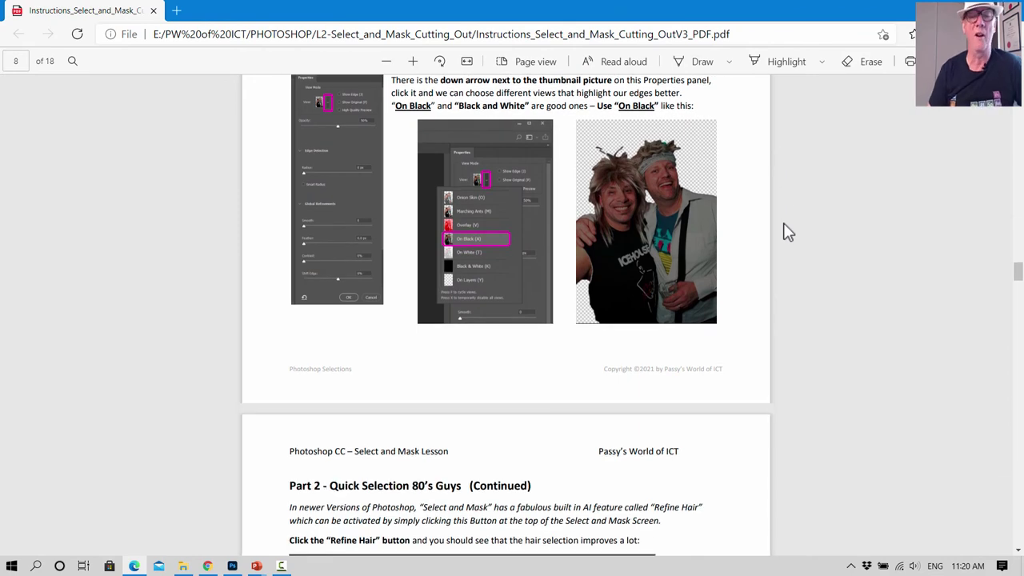
{"action": "scroll", "coordinate": [768, 208], "scroll_direction": "down", "scroll_amount": 2}
{"action": "scroll", "coordinate": [736, 206], "scroll_direction": "up", "scroll_amount": 2}
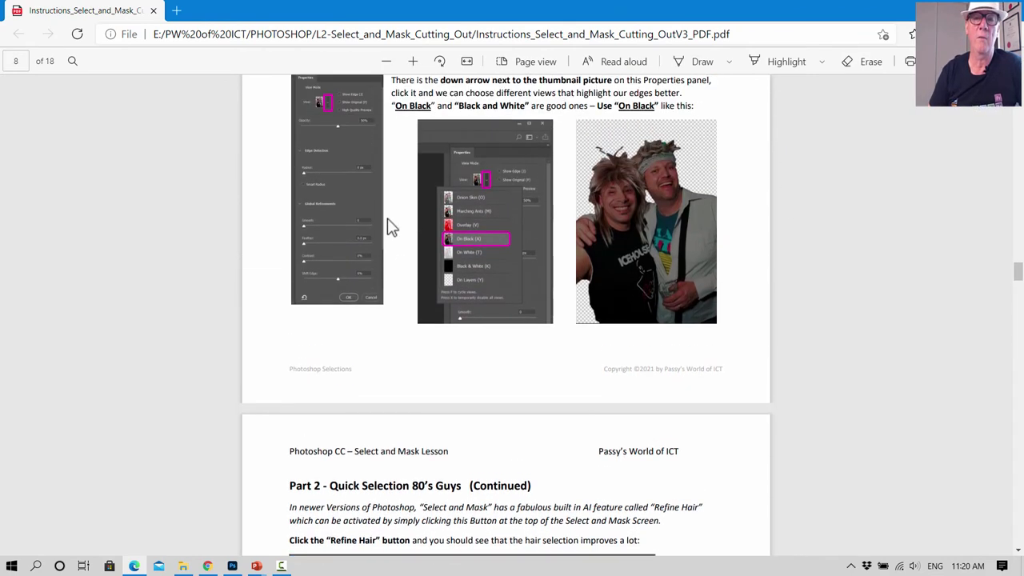
{"action": "scroll", "coordinate": [790, 197], "scroll_direction": "down", "scroll_amount": 15}
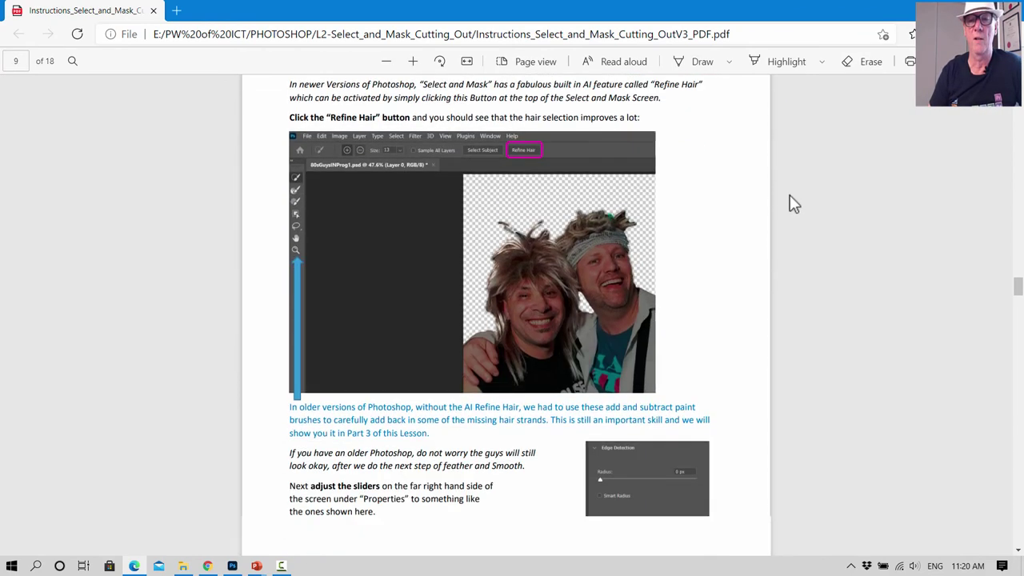
{"action": "scroll", "coordinate": [789, 194], "scroll_direction": "down", "scroll_amount": 10}
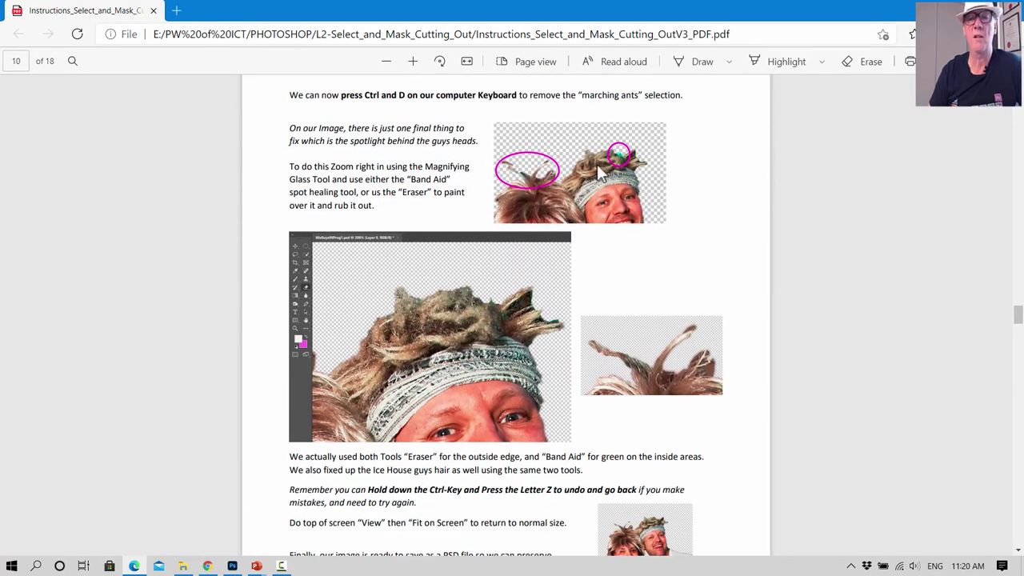
{"action": "scroll", "coordinate": [658, 160], "scroll_direction": "down", "scroll_amount": 8}
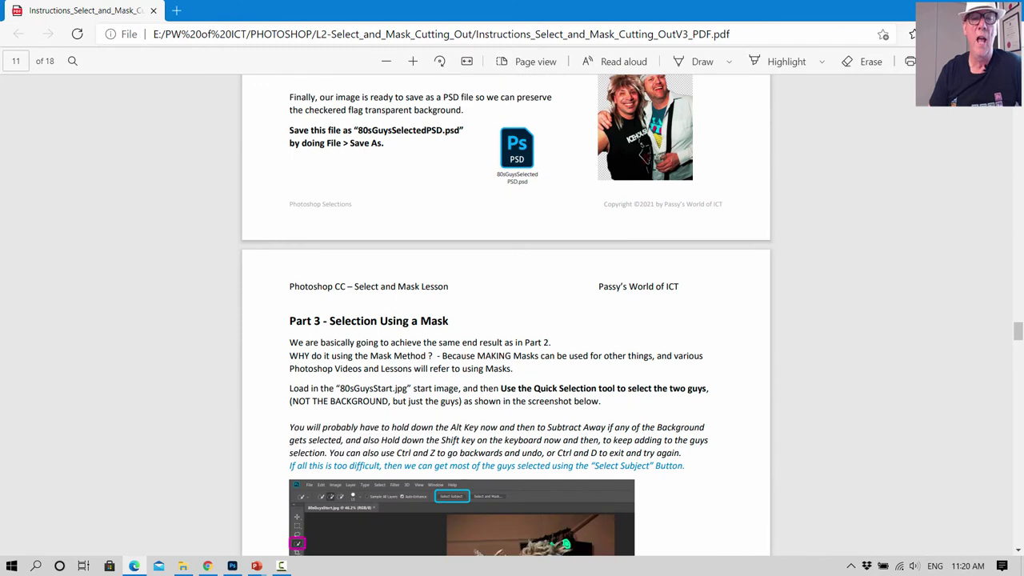
{"action": "scroll", "coordinate": [652, 163], "scroll_direction": "down", "scroll_amount": 1}
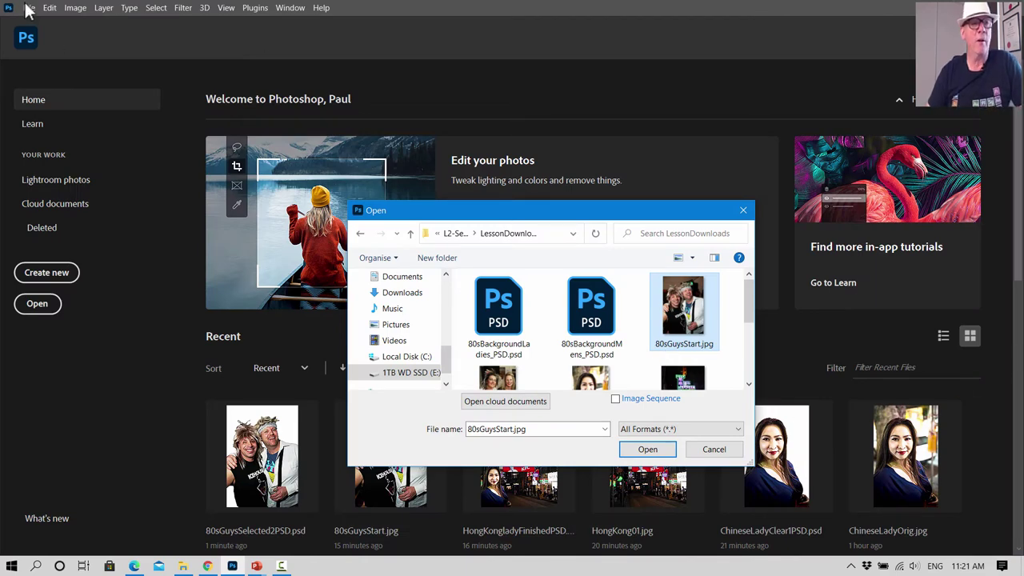
Open 80sGuysStart.jpg from the LessonDownloads folder in Photoshop and fit the image to the screen
{"action": "left_click", "coordinate": [647, 449]}
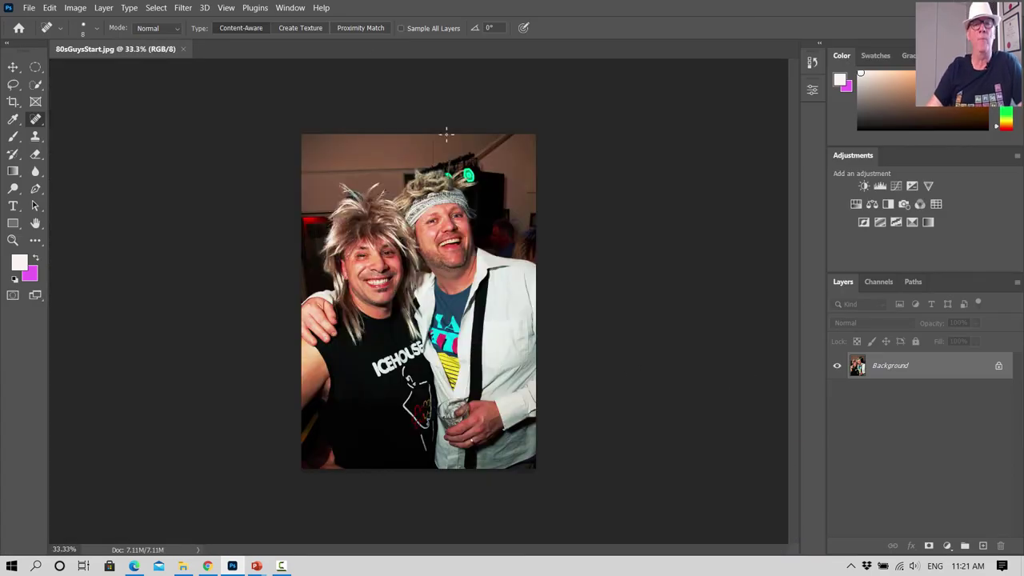
{"action": "left_click", "coordinate": [226, 8]}
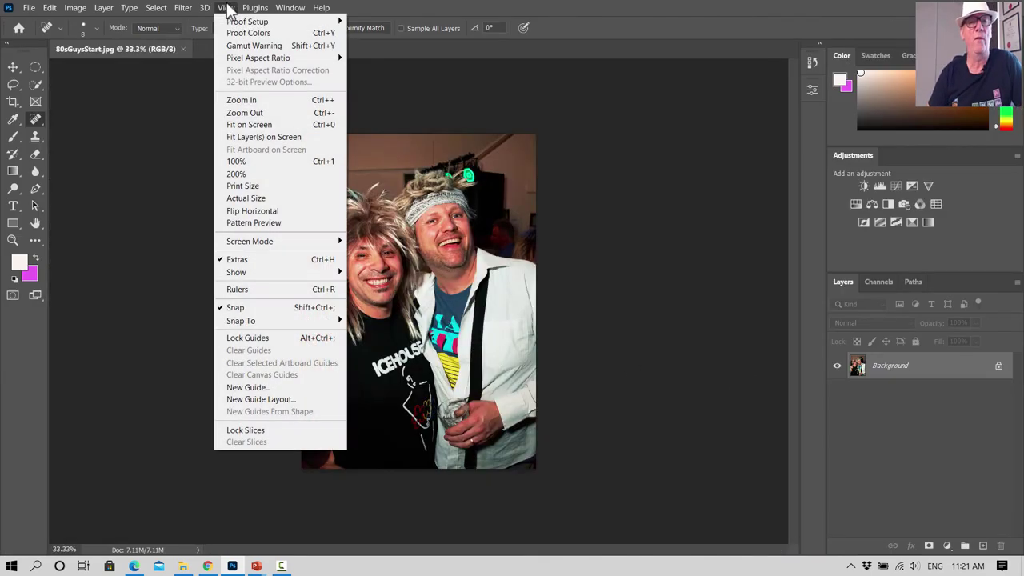
{"action": "left_click", "coordinate": [241, 132]}
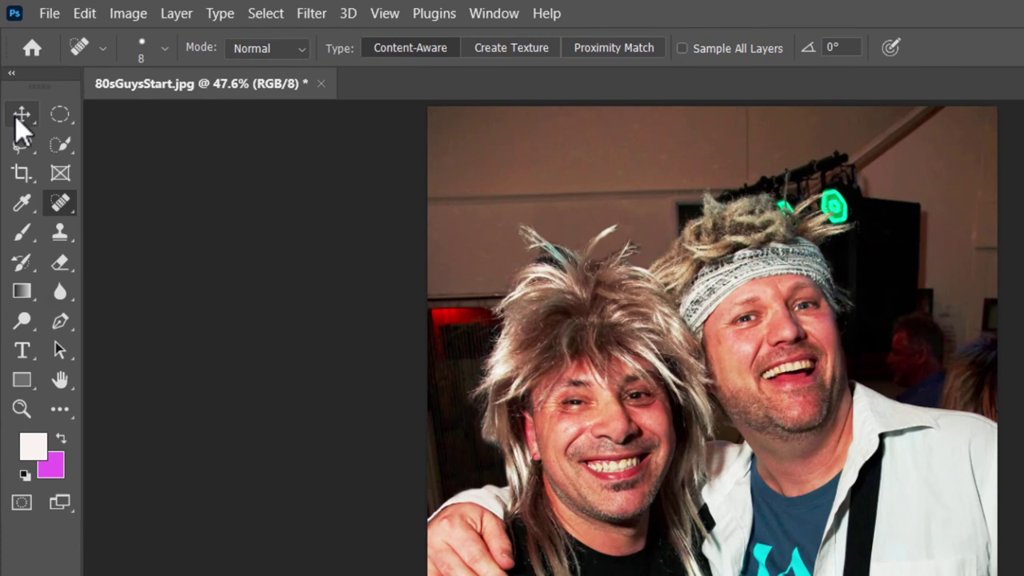
Select the two men automatically using Select Subject with the Quick Selection tool and Enhance Edge on
{"action": "left_click", "coordinate": [17, 117]}
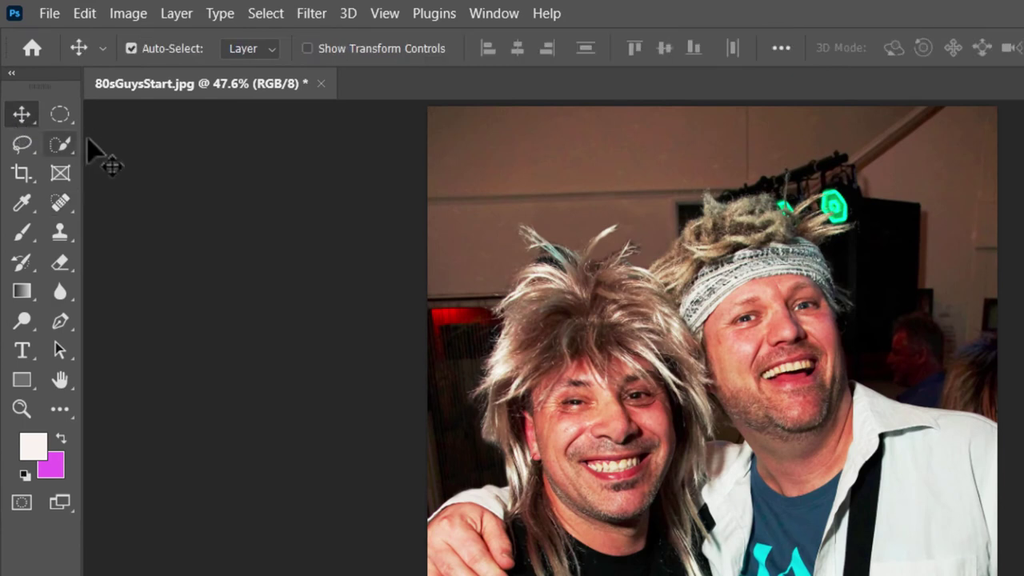
{"action": "left_click", "coordinate": [65, 139]}
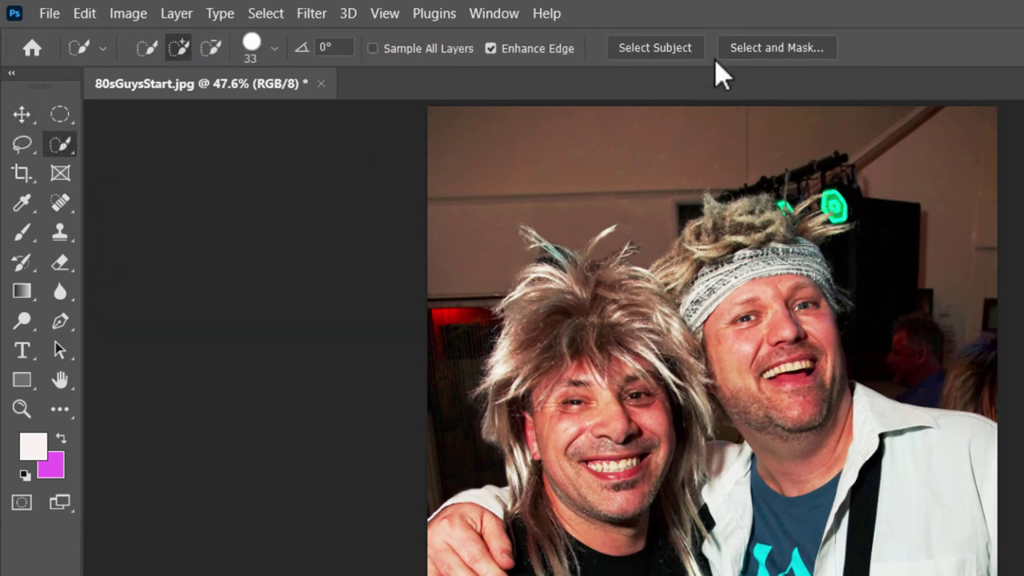
{"action": "left_click", "coordinate": [654, 46]}
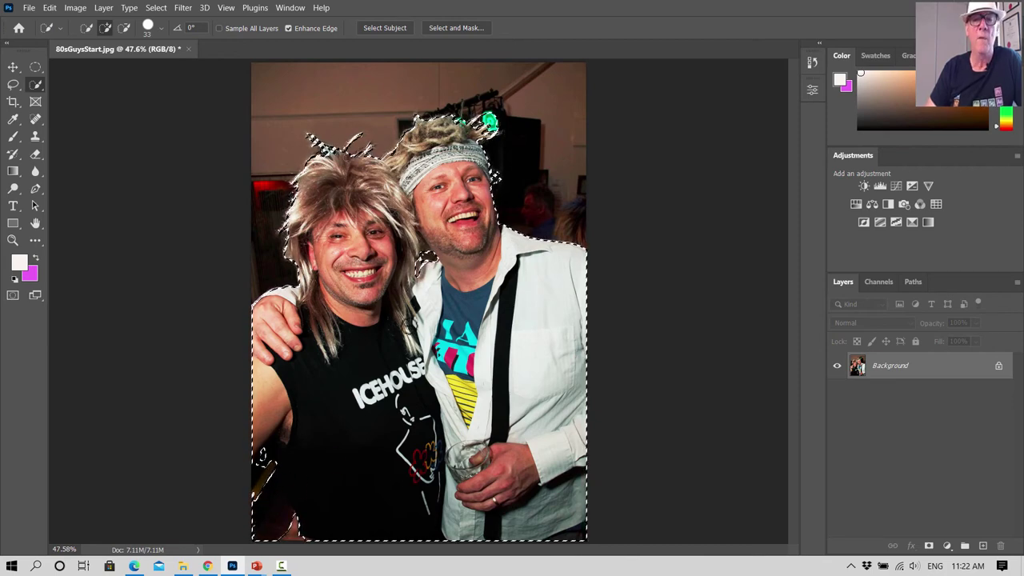
Subtract the background gap between the two men's necks from the selection with the Quick Selection tool
{"action": "left_click", "coordinate": [13, 240]}
{"action": "left_click", "coordinate": [436, 250]}
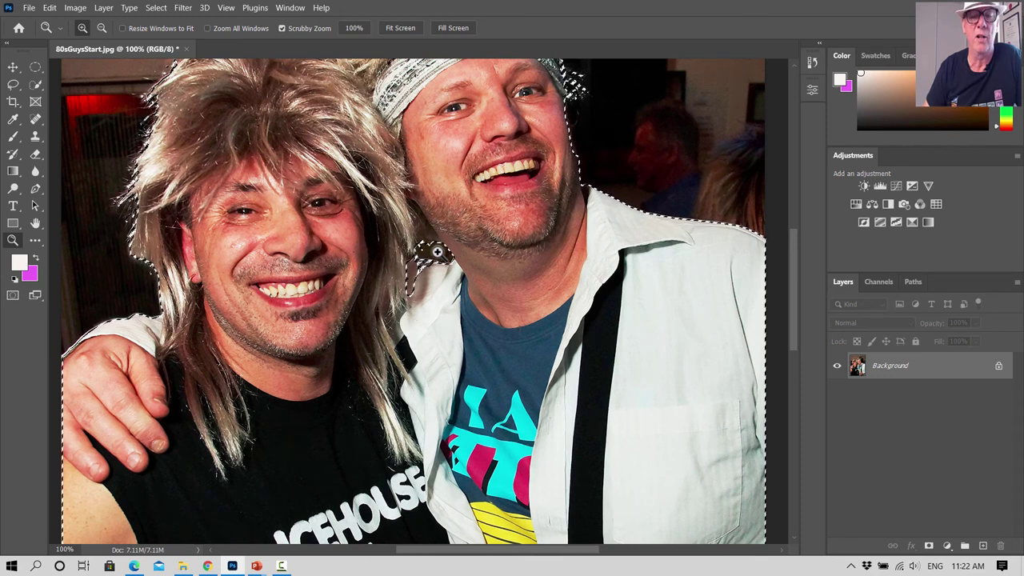
{"action": "key", "text": "alt"}
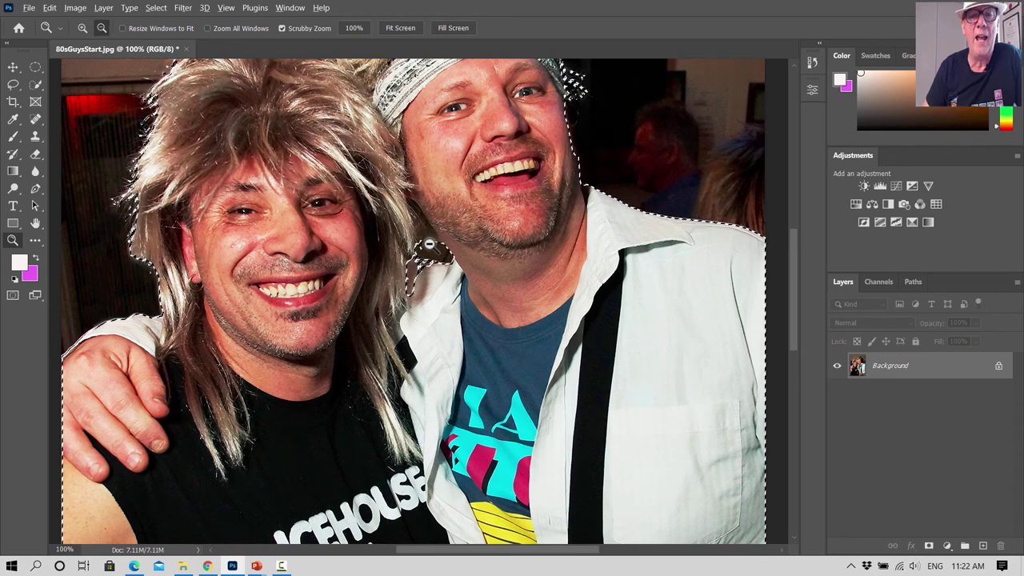
{"action": "left_click", "coordinate": [35, 84]}
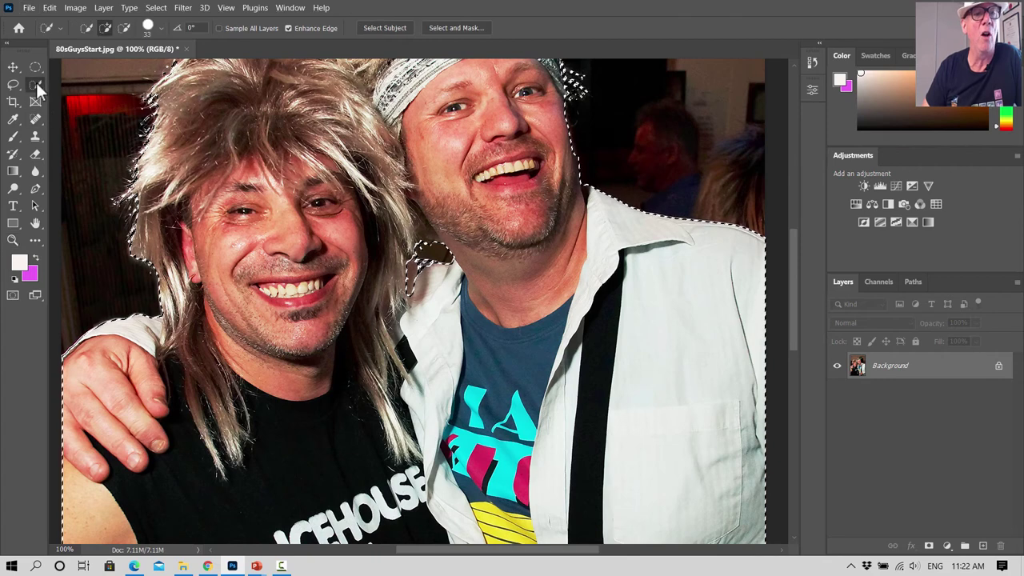
{"action": "left_click", "coordinate": [427, 244], "text": "alt"}
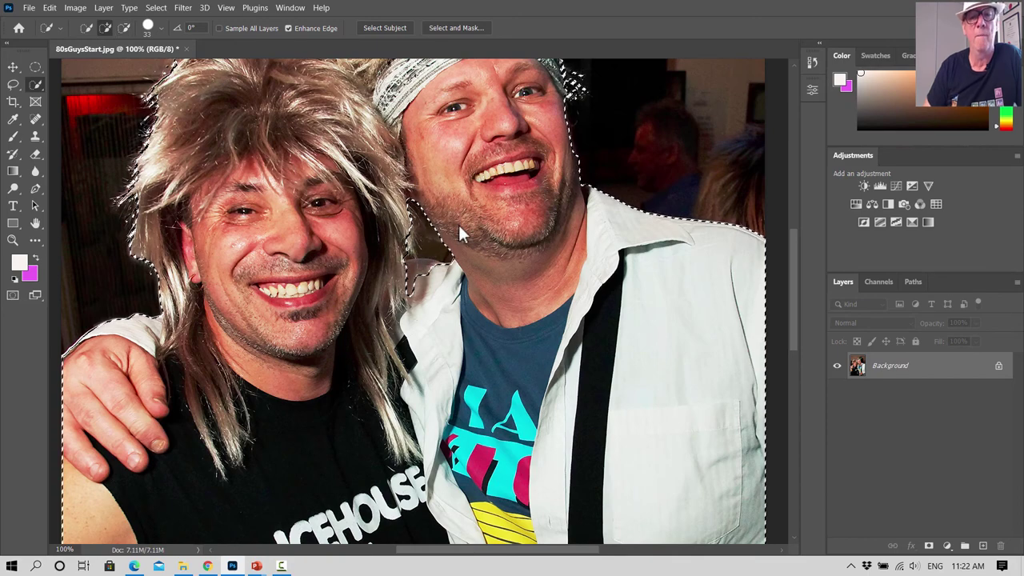
Subtract the dark background and bottle below the long-haired man's bare arm from the selection
{"action": "scroll", "coordinate": [441, 283], "scroll_direction": "up", "scroll_amount": 2}
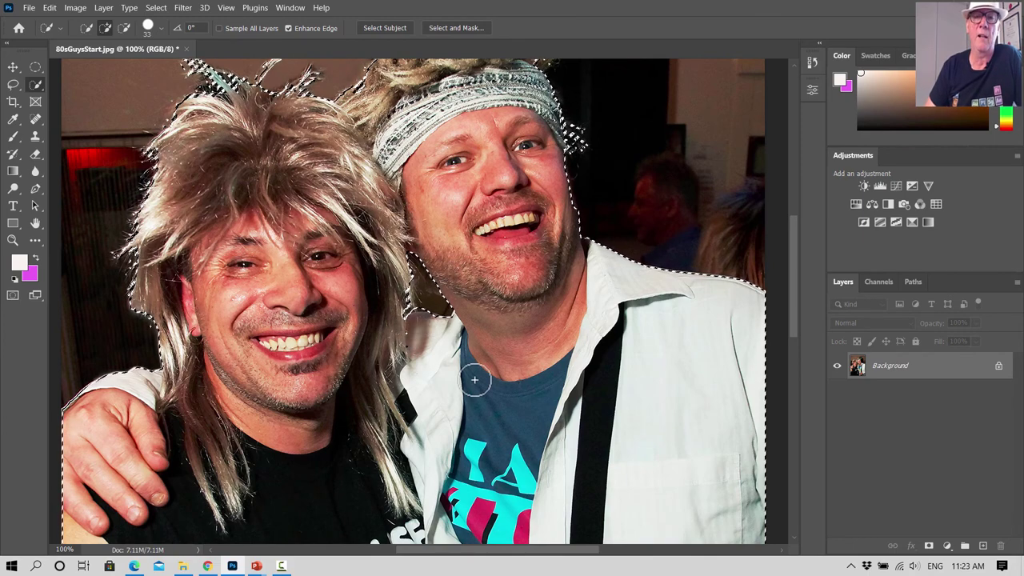
{"action": "scroll", "coordinate": [475, 380], "scroll_direction": "down", "scroll_amount": 10}
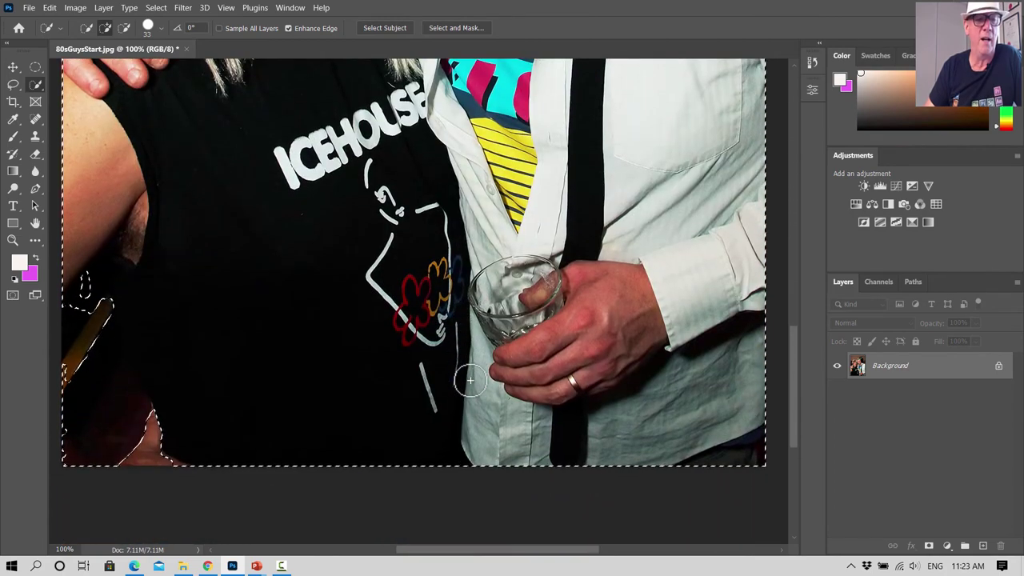
{"action": "scroll", "coordinate": [469, 380], "scroll_direction": "down", "scroll_amount": 2}
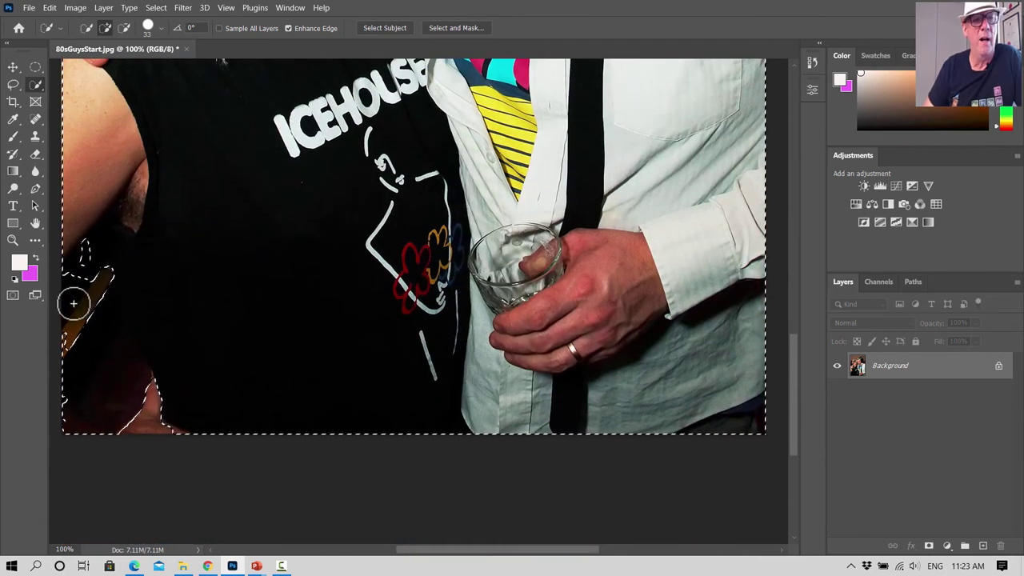
{"action": "left_click_drag", "start_coordinate": [73, 303], "coordinate": [124, 313]}
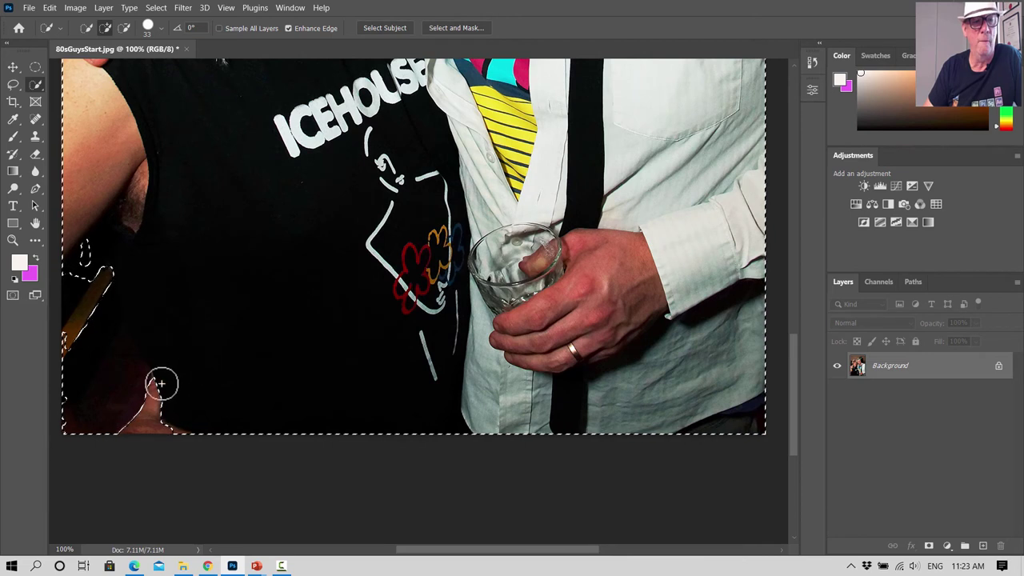
{"action": "mouse_move", "coordinate": [110, 336]}
{"action": "left_mouse_down"}
{"action": "mouse_move", "coordinate": [97, 316]}
{"action": "mouse_move", "coordinate": [134, 379]}
{"action": "mouse_move", "coordinate": [82, 339]}
{"action": "mouse_move", "coordinate": [70, 342]}
{"action": "mouse_move", "coordinate": [69, 328]}
{"action": "mouse_move", "coordinate": [103, 294]}
{"action": "mouse_move", "coordinate": [105, 279]}
{"action": "mouse_move", "coordinate": [89, 279]}
{"action": "mouse_move", "coordinate": [91, 247]}
{"action": "left_mouse_up"}
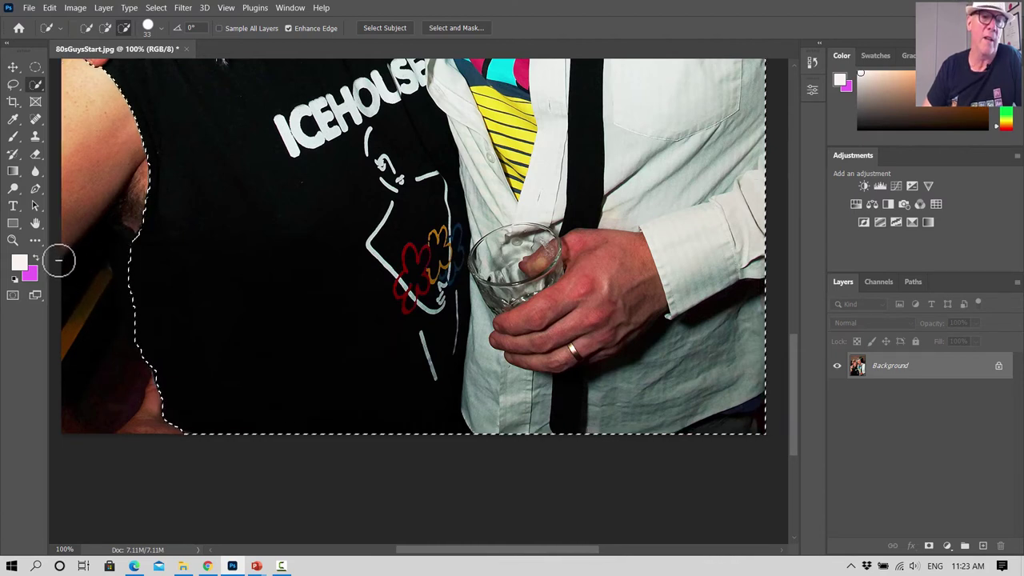
Add the long-haired man's bare arm and armpit back to the selection
{"action": "mouse_move", "coordinate": [114, 165]}
{"action": "left_mouse_down"}
{"action": "mouse_move", "coordinate": [120, 152]}
{"action": "mouse_move", "coordinate": [69, 192]}
{"action": "mouse_move", "coordinate": [45, 243]}
{"action": "mouse_move", "coordinate": [213, 184]}
{"action": "left_mouse_up"}
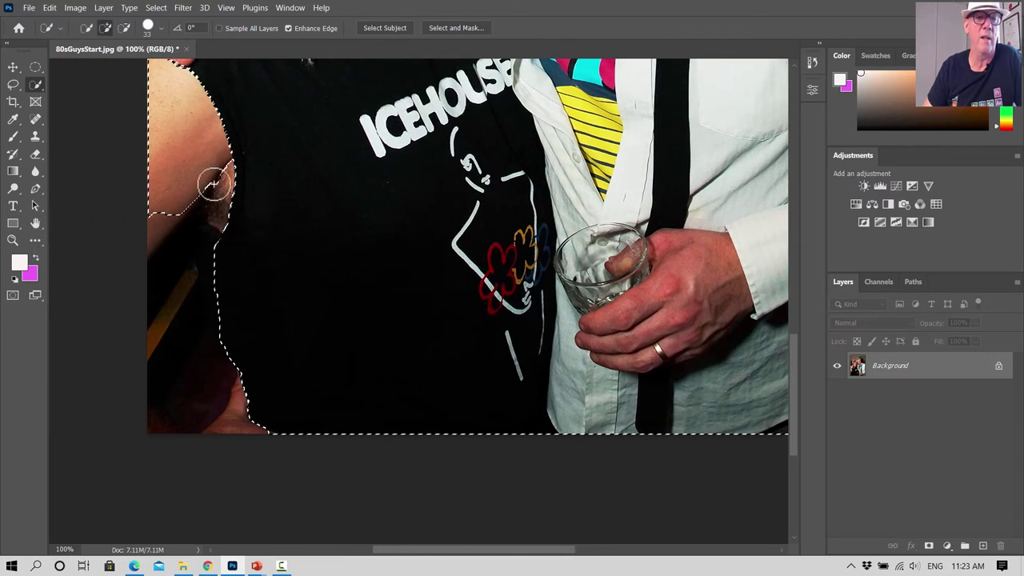
{"action": "left_click_drag", "start_coordinate": [156, 251], "coordinate": [148, 225]}
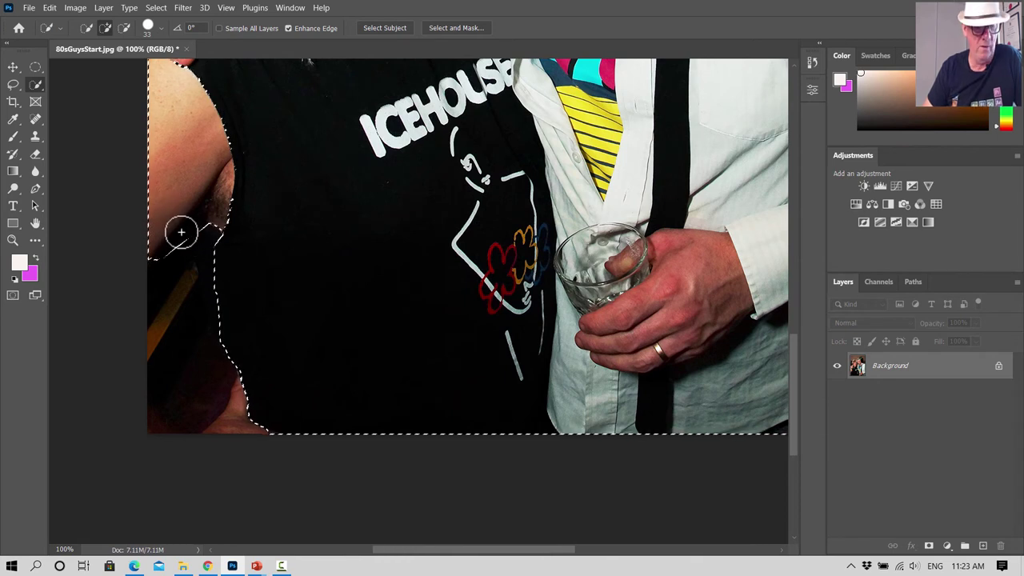
{"action": "mouse_move", "coordinate": [181, 232]}
{"action": "left_mouse_down"}
{"action": "mouse_move", "coordinate": [104, 64]}
{"action": "mouse_move", "coordinate": [126, 64]}
{"action": "mouse_move", "coordinate": [97, 66]}
{"action": "left_mouse_up"}
Trim the dark background along the underside of the bare arm from the selection with a 17 px Quick Selection brush
{"action": "left_click", "coordinate": [161, 29]}
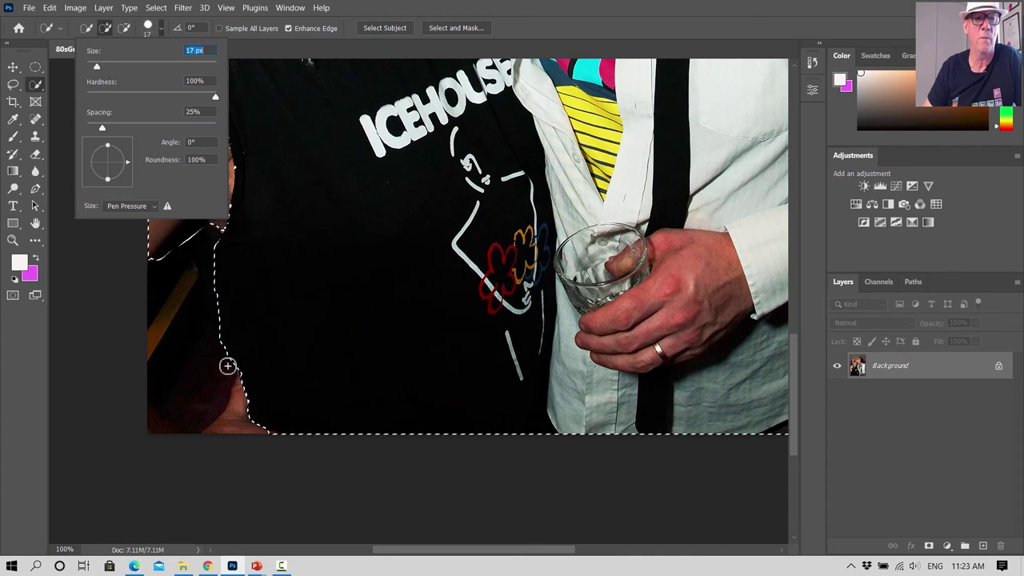
{"action": "left_click", "coordinate": [104, 361]}
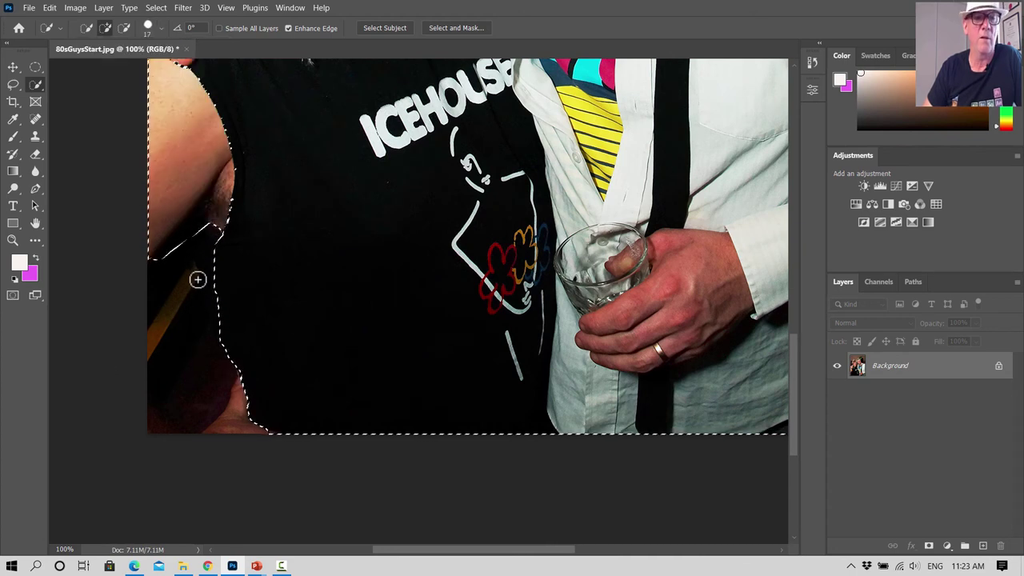
{"action": "left_click_drag", "start_coordinate": [201, 240], "coordinate": [201, 260]}
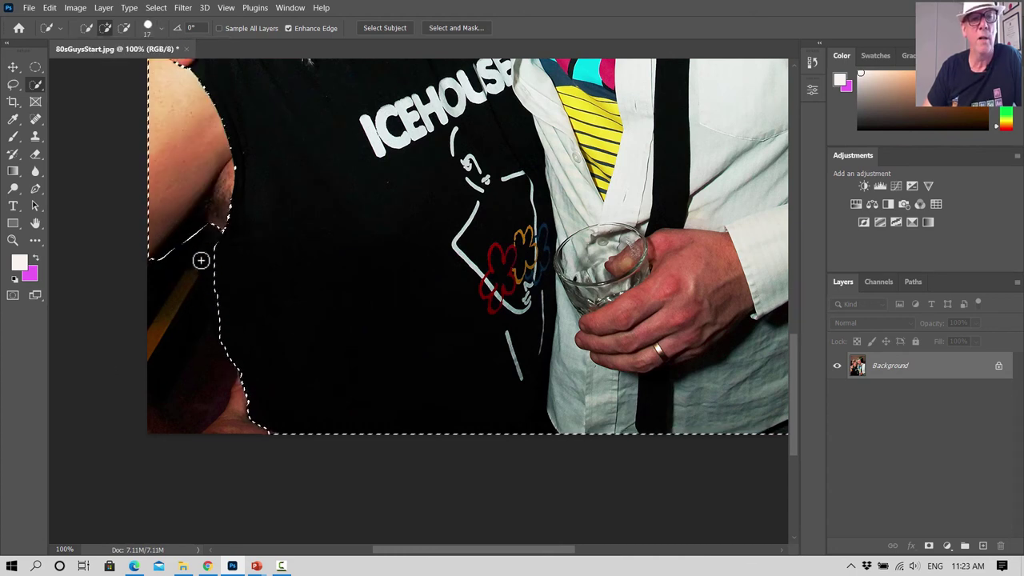
{"action": "left_click_drag", "start_coordinate": [186, 216], "coordinate": [214, 204]}
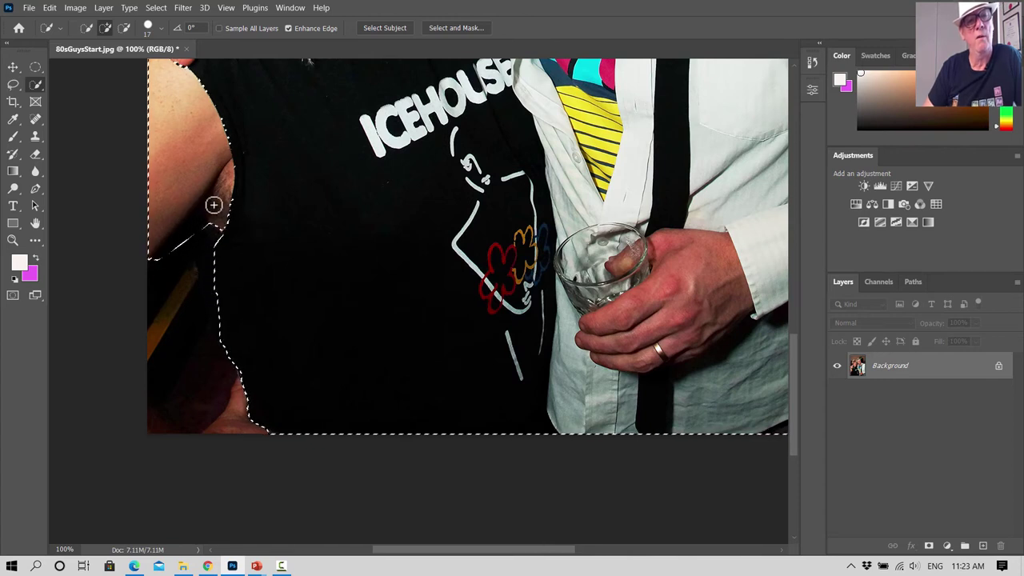
{"action": "left_click_drag", "start_coordinate": [172, 241], "coordinate": [166, 249]}
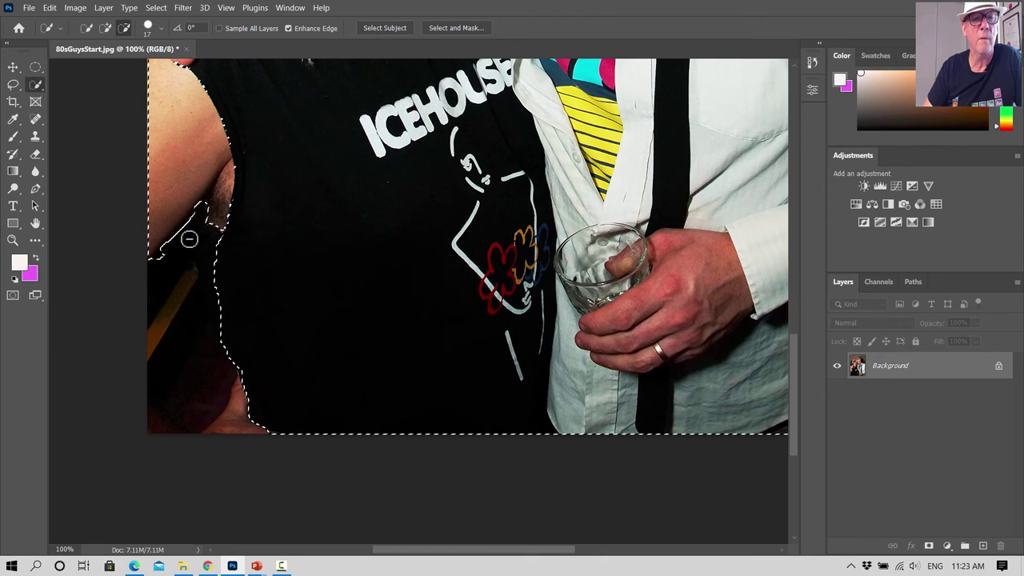
{"action": "left_click_drag", "start_coordinate": [156, 258], "coordinate": [144, 263]}
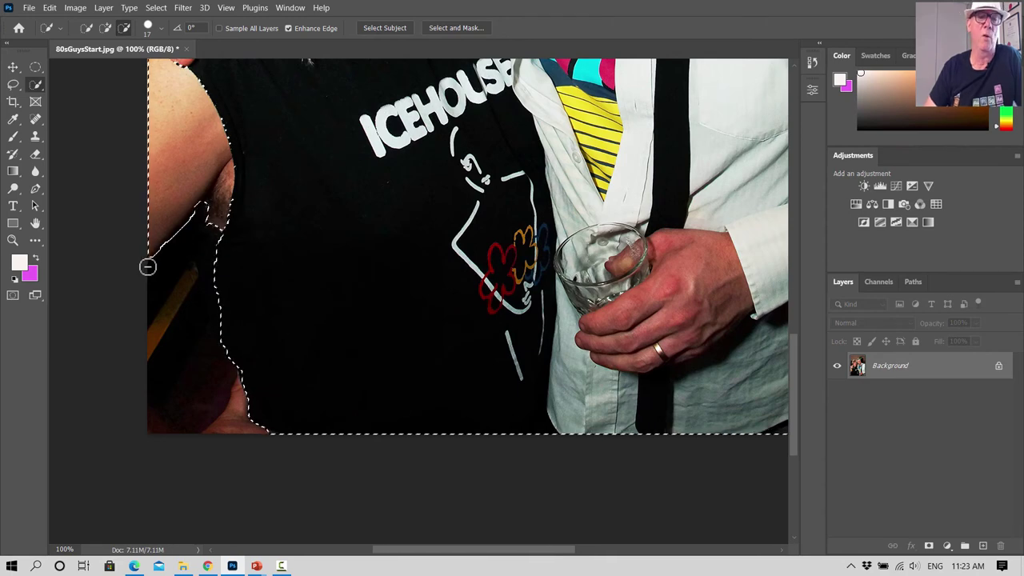
Add a layer mask from the selection to hide the background around the two men
{"action": "scroll", "coordinate": [179, 344], "scroll_direction": "up", "scroll_amount": 3}
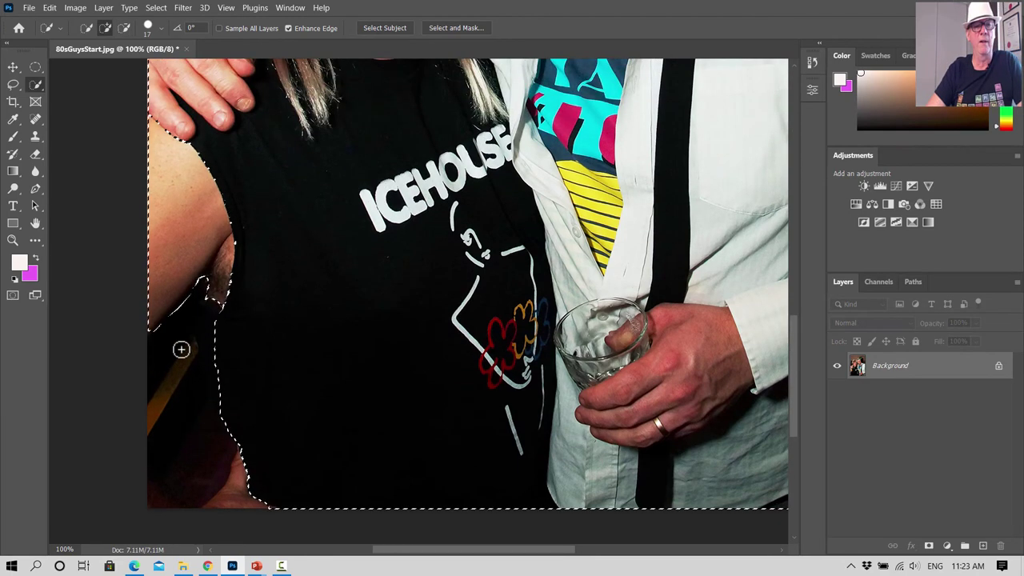
{"action": "scroll", "coordinate": [180, 350], "scroll_direction": "up", "scroll_amount": 1}
{"action": "scroll", "coordinate": [184, 351], "scroll_direction": "up", "scroll_amount": 2}
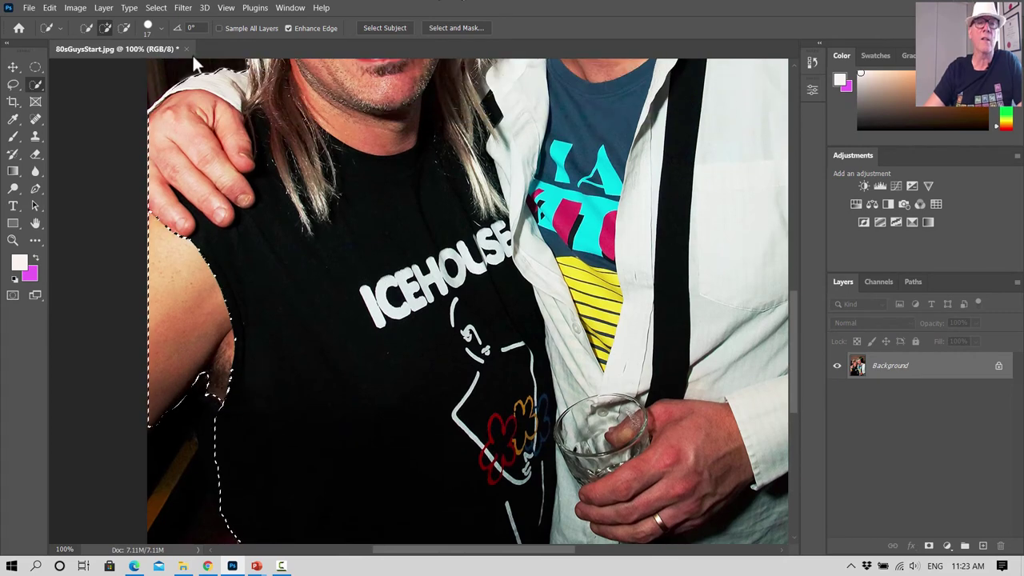
{"action": "left_click", "coordinate": [226, 8]}
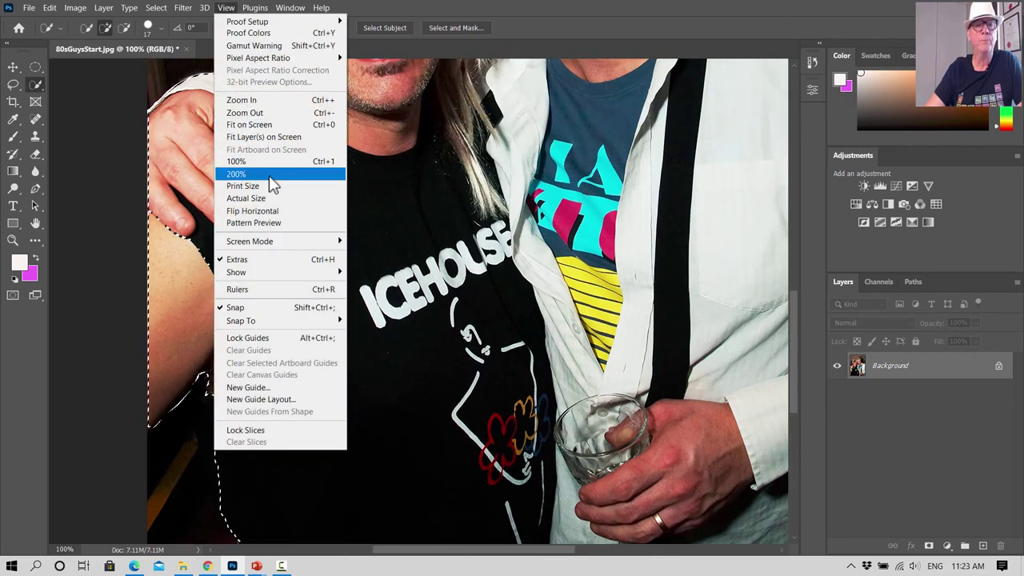
{"action": "left_click", "coordinate": [260, 126]}
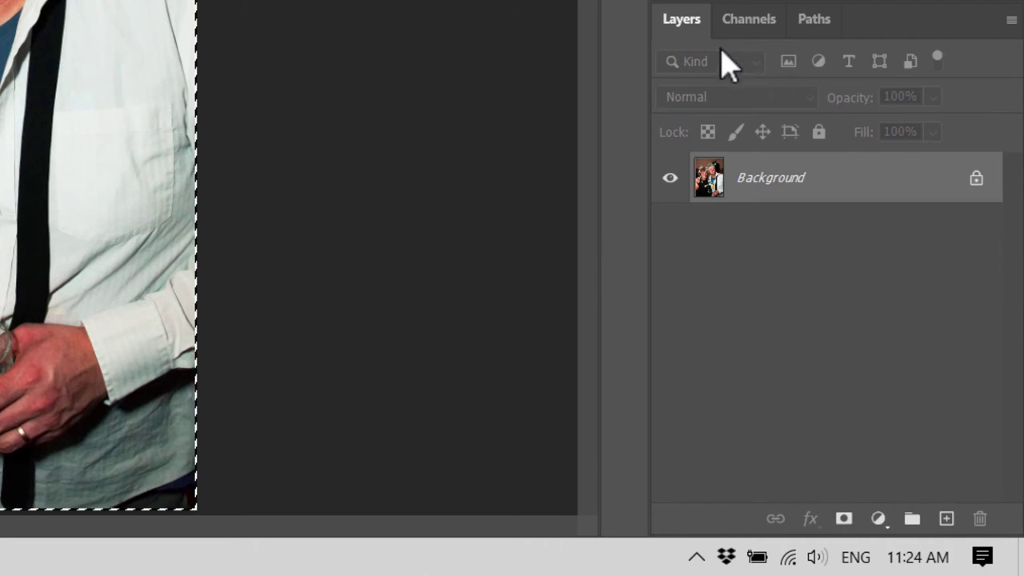
{"action": "left_click", "coordinate": [845, 520]}
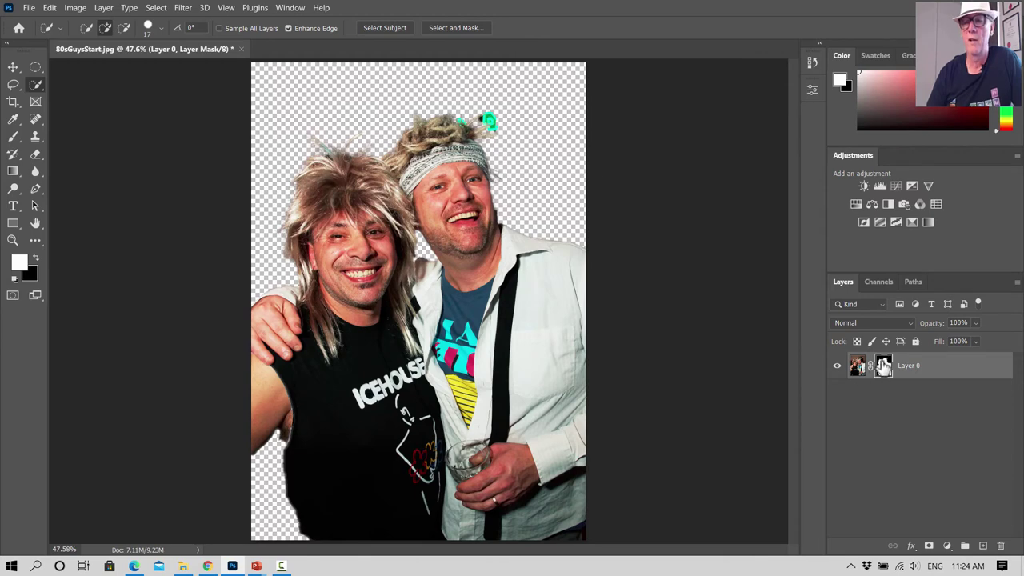
Show the Properties panel with the settings of the layer mask
{"action": "left_click", "coordinate": [290, 8]}
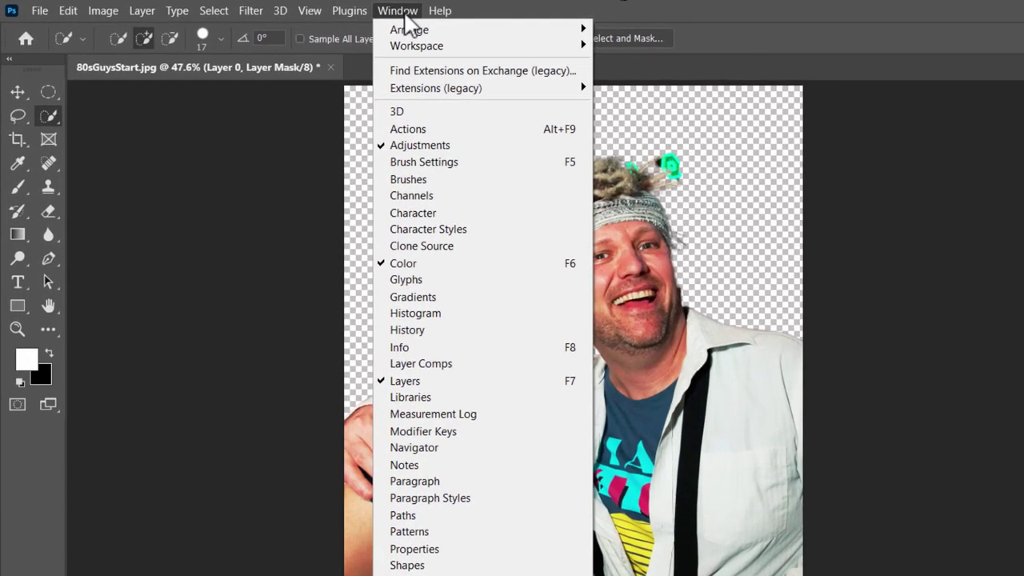
{"action": "left_click", "coordinate": [415, 548]}
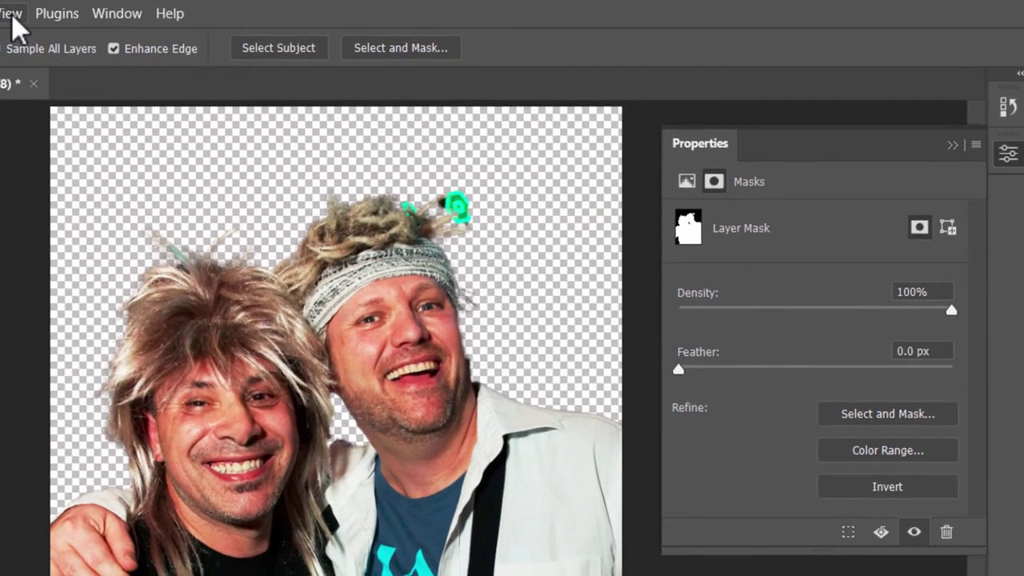
{"action": "left_click", "coordinate": [1, 16]}
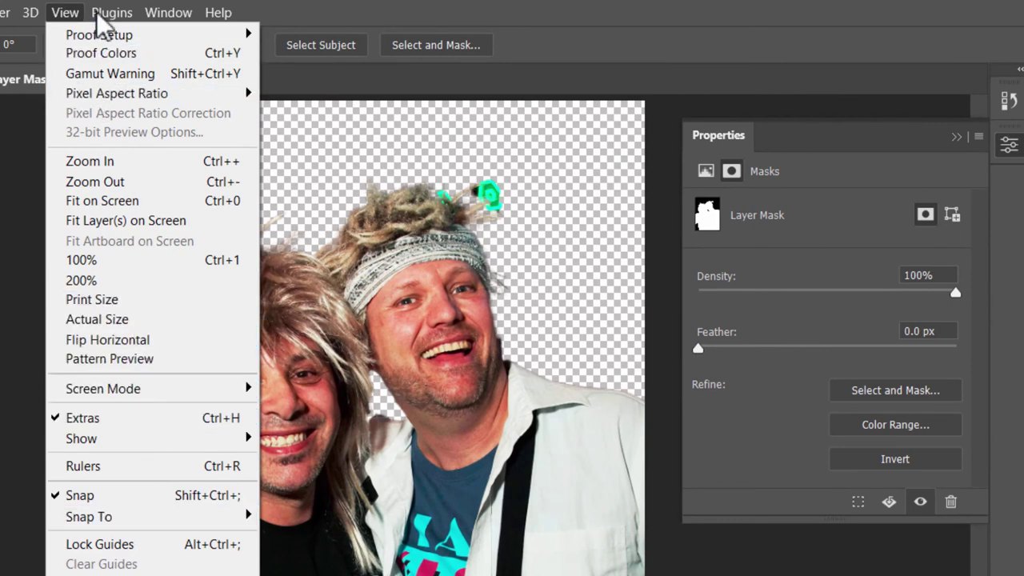
{"action": "mouse_move", "coordinate": [171, 13]}
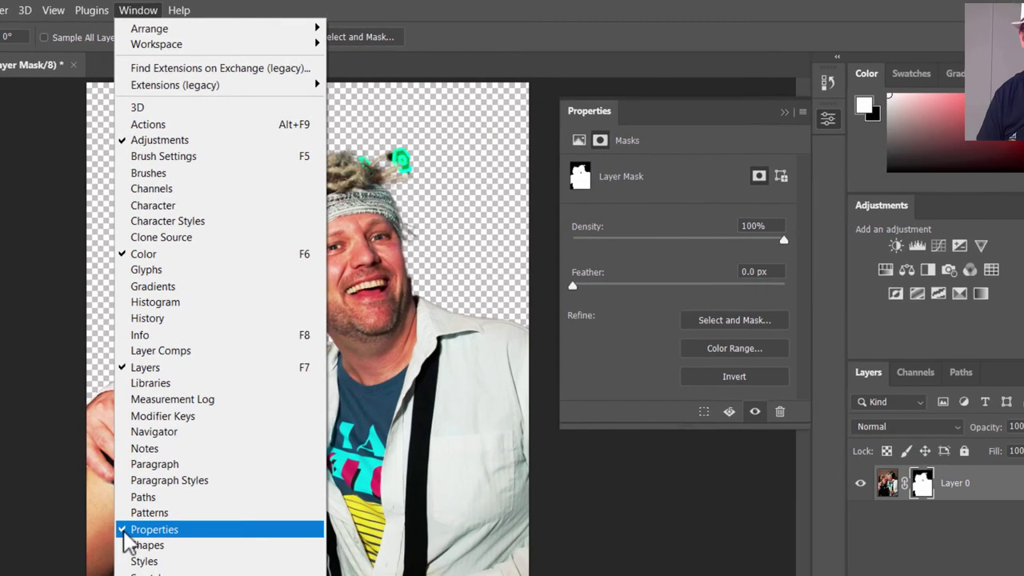
{"action": "left_click", "coordinate": [167, 570]}
{"action": "left_click", "coordinate": [144, 8]}
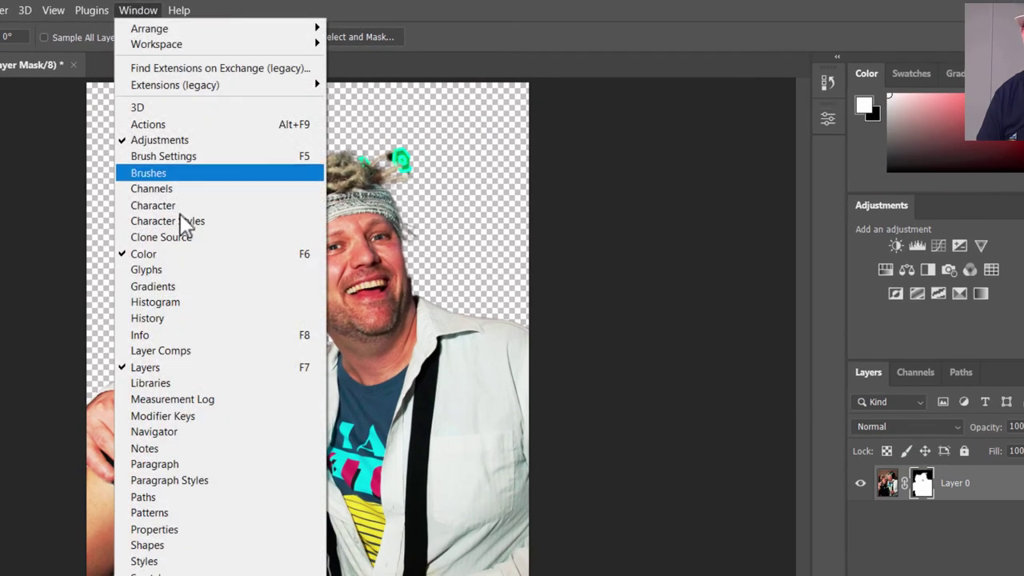
{"action": "left_click", "coordinate": [168, 530]}
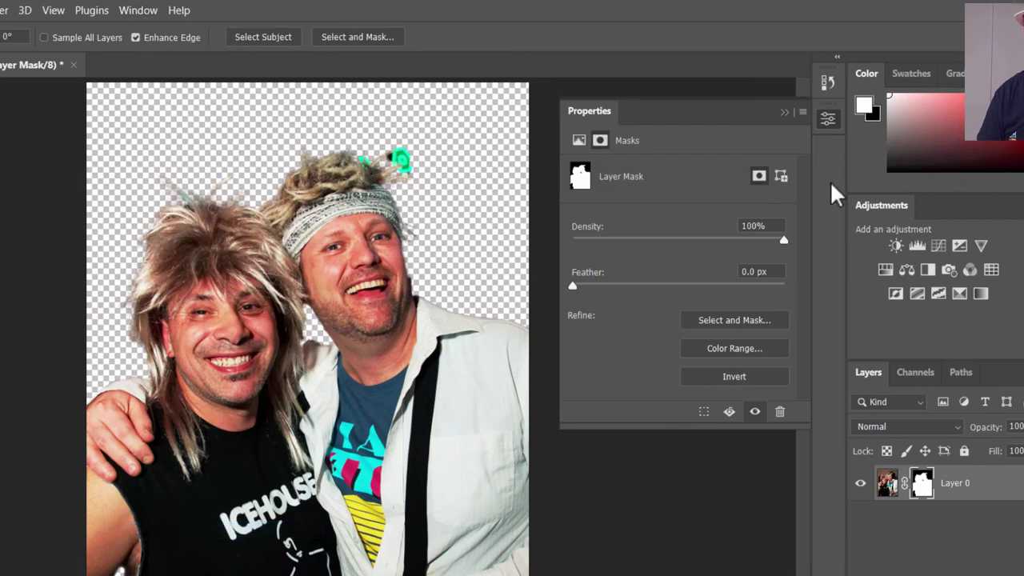
Open the layer mask in the Select and Mask workspace and list its view modes
{"action": "key", "text": "ctrl+alt+r"}
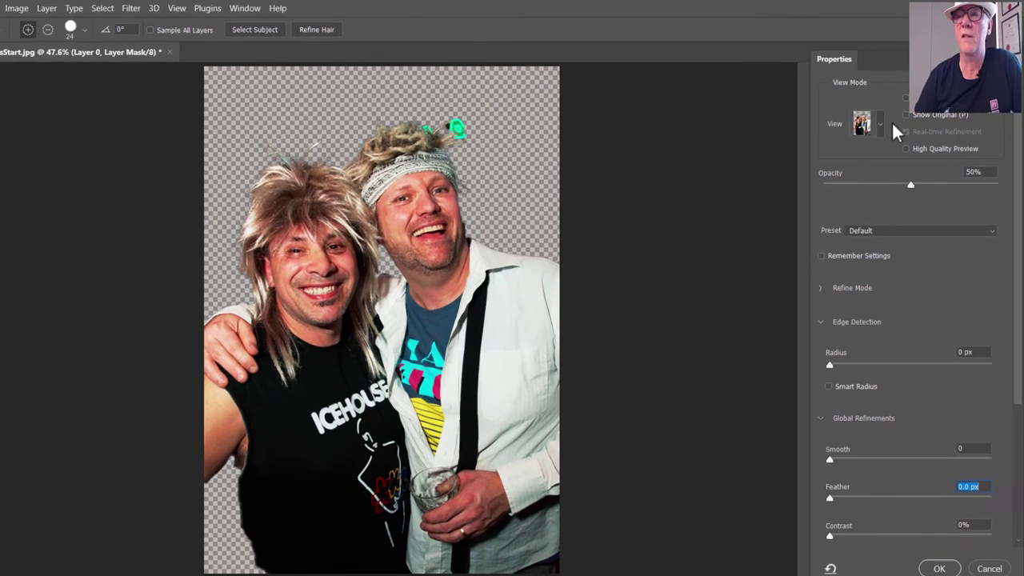
{"action": "left_click", "coordinate": [888, 117]}
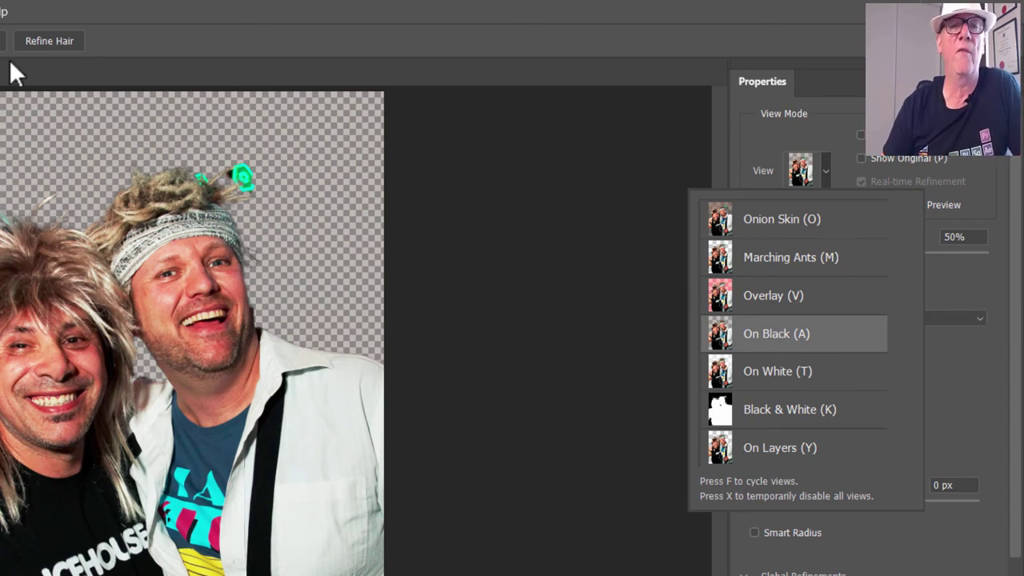
Try Refine Hair on the mask and undo it
{"action": "left_click", "coordinate": [44, 39]}
{"action": "left_click", "coordinate": [44, 39]}
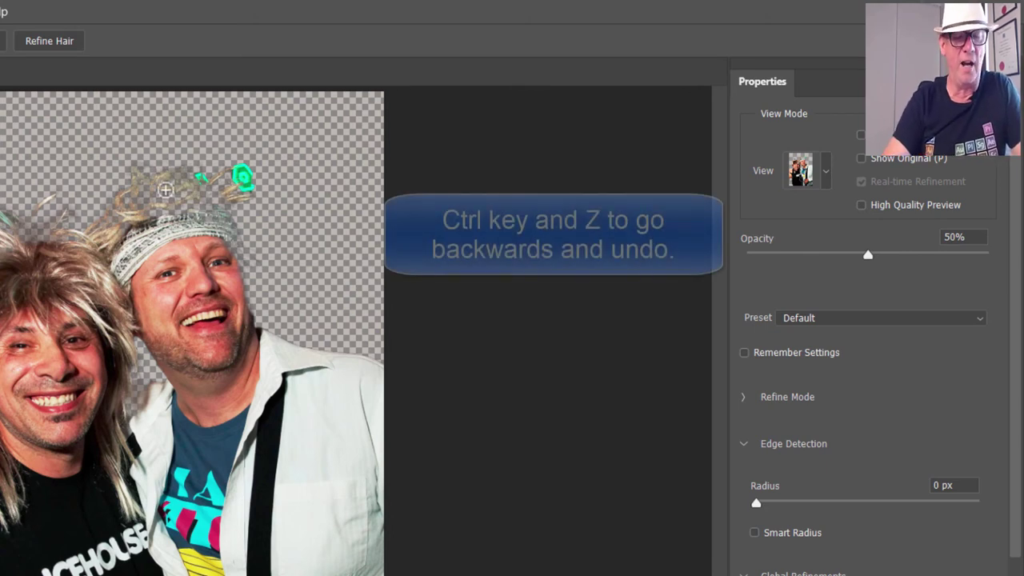
{"action": "key", "text": "ctrl+z"}
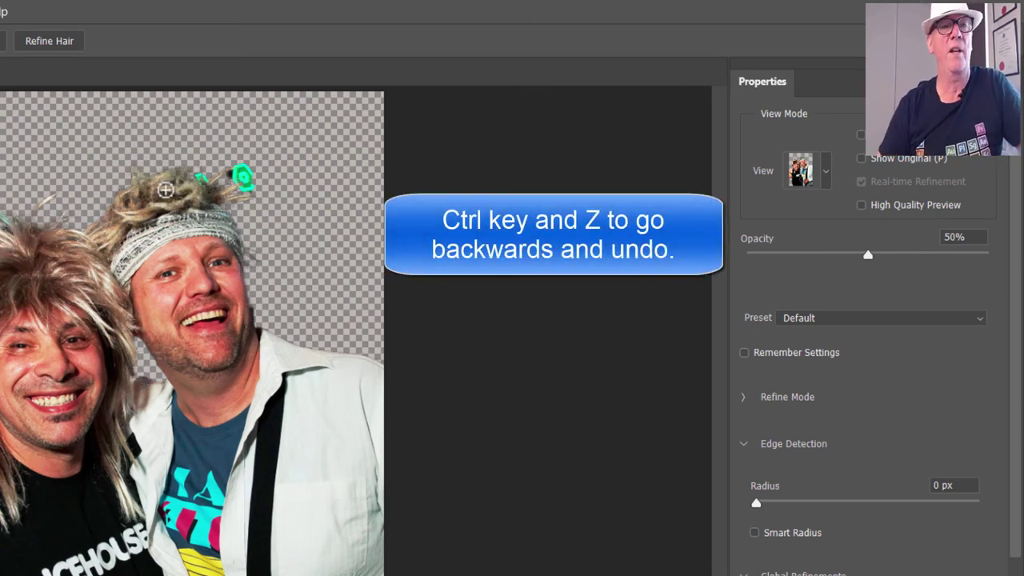
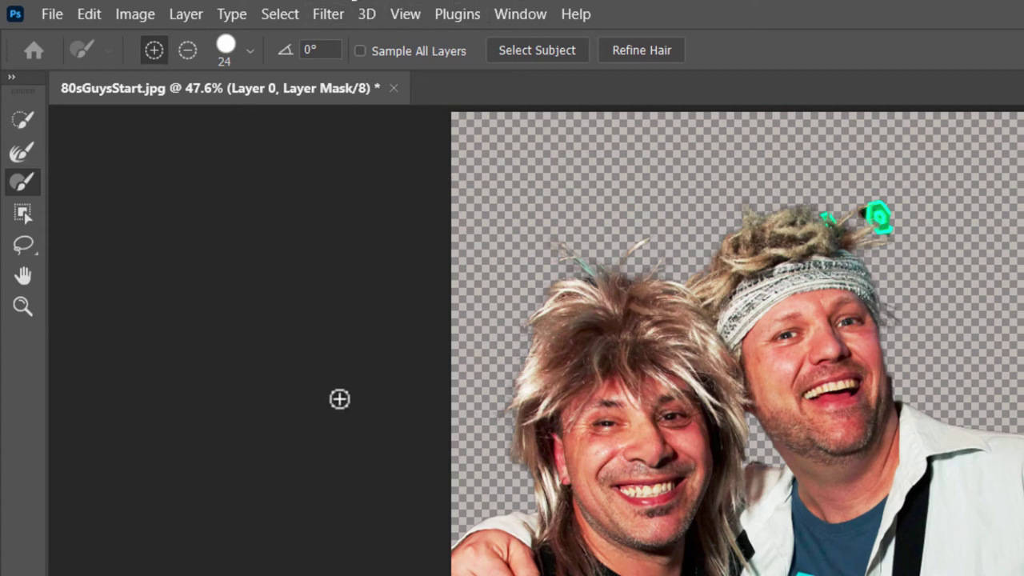
Erase the large green background patch beside the right man's hair with the size 24 Brush tool in subtract mode
{"action": "left_click", "coordinate": [26, 159]}
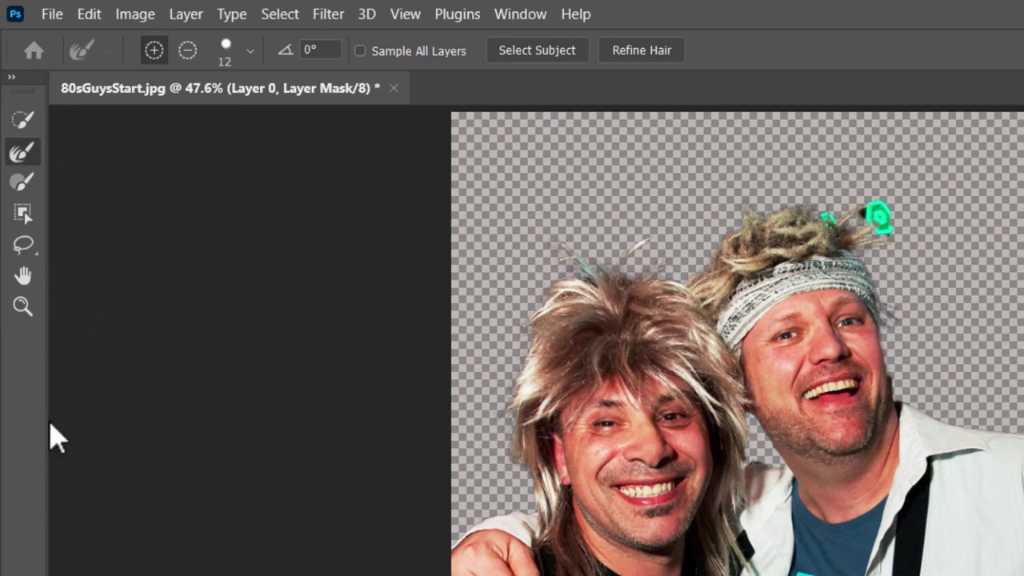
{"action": "left_click", "coordinate": [24, 184]}
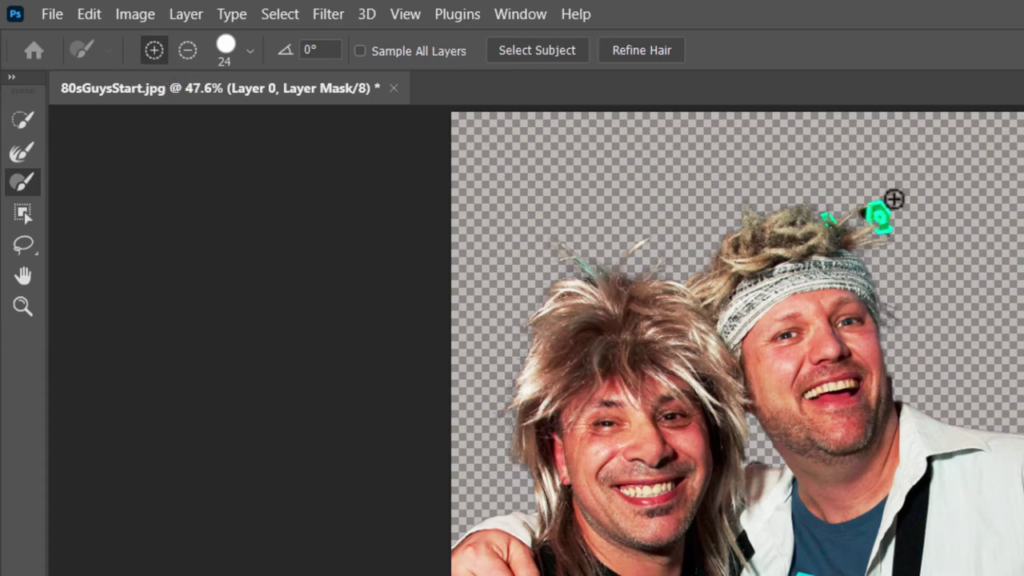
{"action": "left_click", "coordinate": [189, 53]}
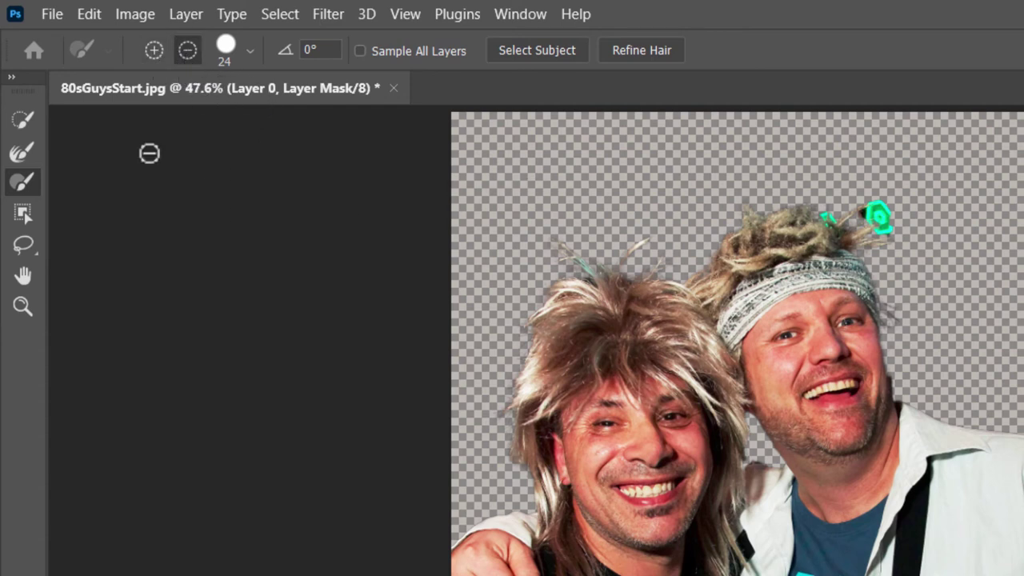
{"action": "left_click", "coordinate": [21, 305]}
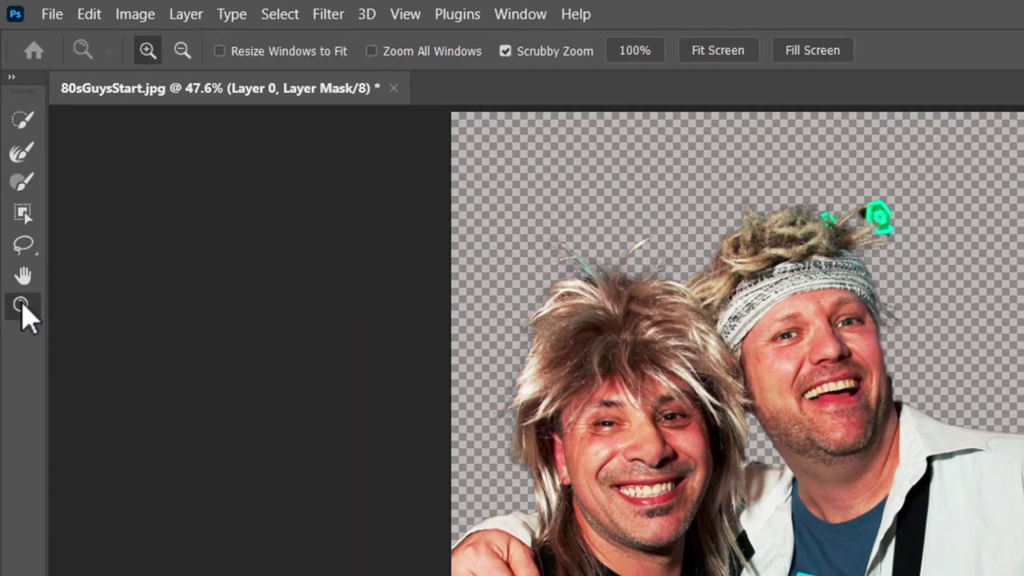
{"action": "left_click", "coordinate": [905, 187]}
{"action": "left_click", "coordinate": [905, 185]}
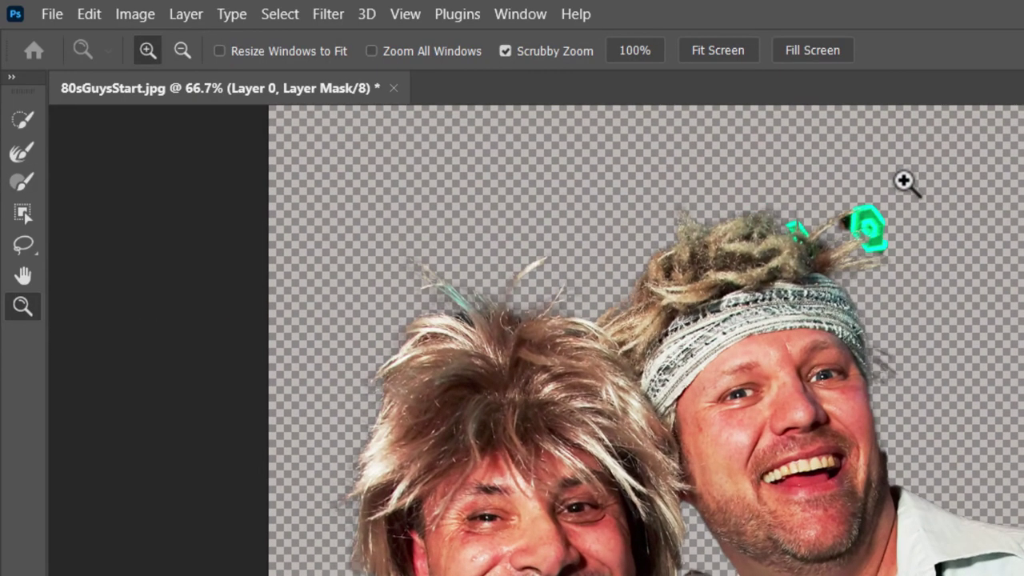
{"action": "left_click", "coordinate": [905, 181]}
{"action": "left_click", "coordinate": [905, 184]}
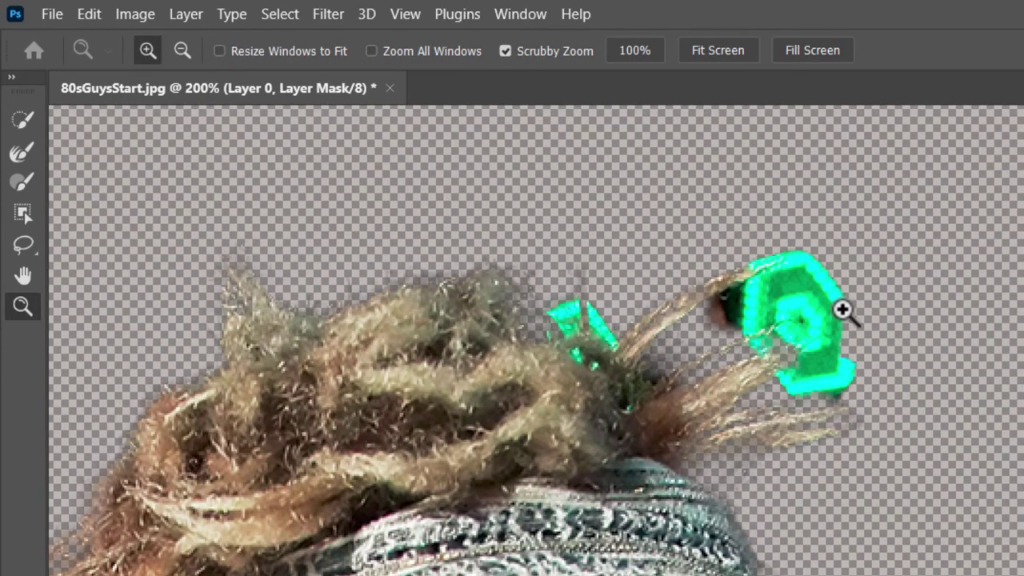
{"action": "left_click", "coordinate": [23, 185]}
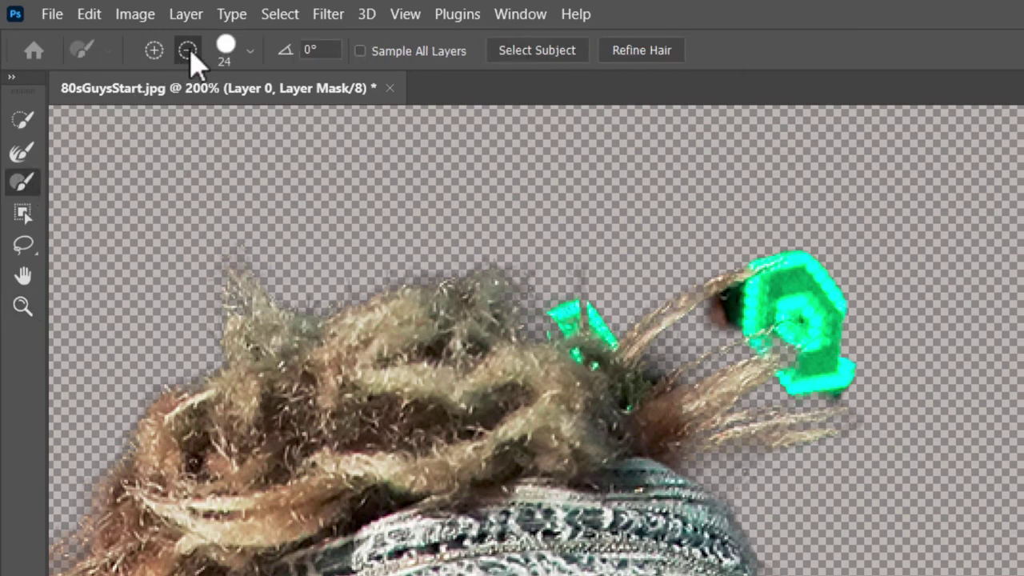
{"action": "mouse_move", "coordinate": [804, 260]}
{"action": "left_mouse_down"}
{"action": "mouse_move", "coordinate": [839, 323]}
{"action": "mouse_move", "coordinate": [842, 357]}
{"action": "mouse_move", "coordinate": [795, 381]}
{"action": "mouse_move", "coordinate": [841, 369]}
{"action": "mouse_move", "coordinate": [842, 378]}
{"action": "mouse_move", "coordinate": [824, 385]}
{"action": "mouse_move", "coordinate": [923, 303]}
{"action": "mouse_move", "coordinate": [849, 338]}
{"action": "mouse_move", "coordinate": [798, 329]}
{"action": "mouse_move", "coordinate": [802, 320]}
{"action": "mouse_move", "coordinate": [833, 321]}
{"action": "mouse_move", "coordinate": [818, 344]}
{"action": "mouse_move", "coordinate": [807, 308]}
{"action": "mouse_move", "coordinate": [754, 326]}
{"action": "mouse_move", "coordinate": [772, 331]}
{"action": "mouse_move", "coordinate": [757, 316]}
{"action": "mouse_move", "coordinate": [724, 319]}
{"action": "mouse_move", "coordinate": [811, 274]}
{"action": "left_mouse_up"}
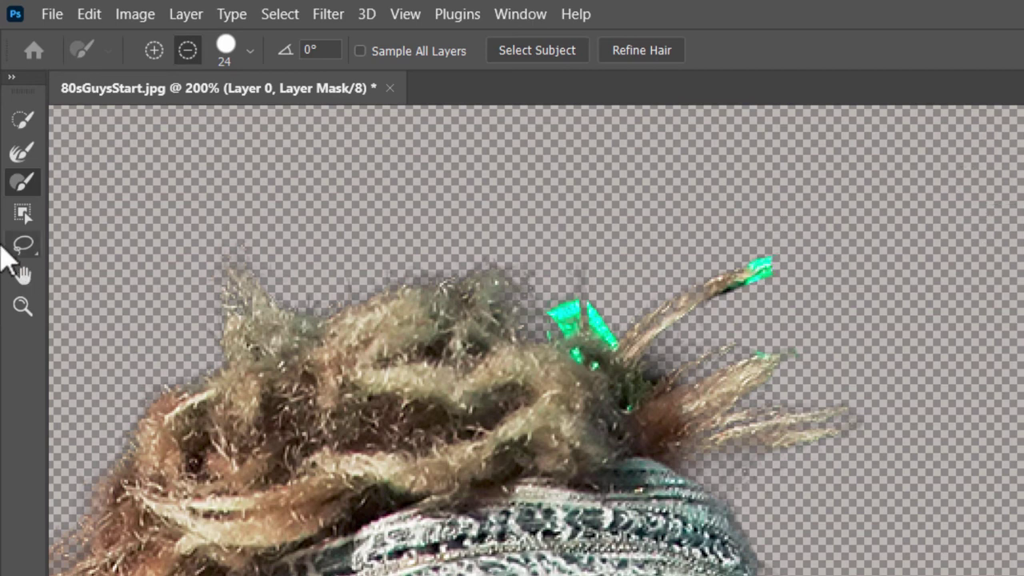
Paint the green patch back with the brush in add mode, and subtract it again together with the smaller patch nearer the right man's hair
{"action": "left_click", "coordinate": [154, 49]}
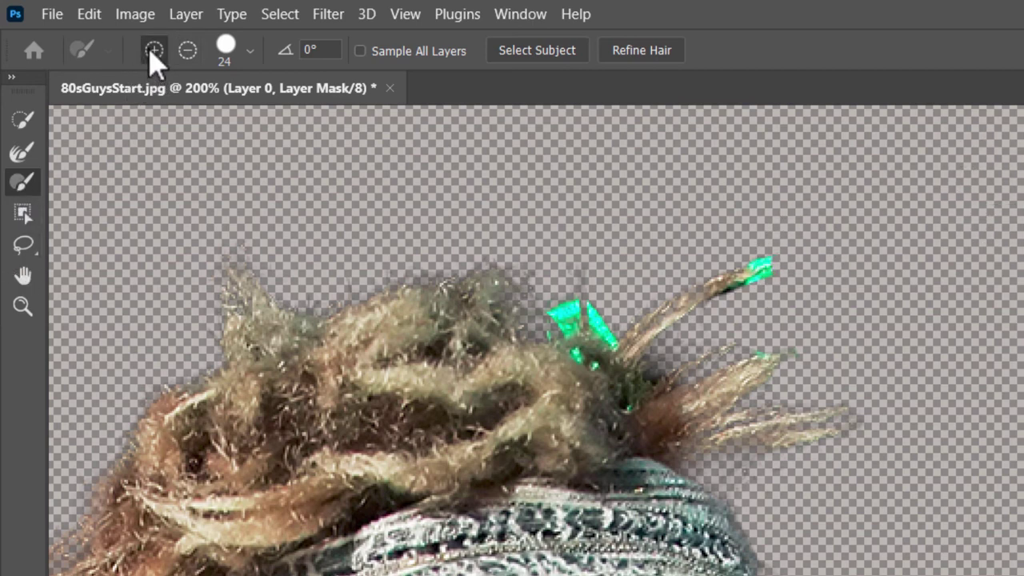
{"action": "mouse_move", "coordinate": [745, 323]}
{"action": "left_mouse_down"}
{"action": "mouse_move", "coordinate": [768, 293]}
{"action": "mouse_move", "coordinate": [789, 288]}
{"action": "mouse_move", "coordinate": [822, 295]}
{"action": "mouse_move", "coordinate": [757, 320]}
{"action": "mouse_move", "coordinate": [818, 333]}
{"action": "mouse_move", "coordinate": [783, 346]}
{"action": "mouse_move", "coordinate": [828, 334]}
{"action": "mouse_move", "coordinate": [827, 303]}
{"action": "mouse_move", "coordinate": [835, 317]}
{"action": "mouse_move", "coordinate": [811, 342]}
{"action": "mouse_move", "coordinate": [754, 327]}
{"action": "left_mouse_up"}
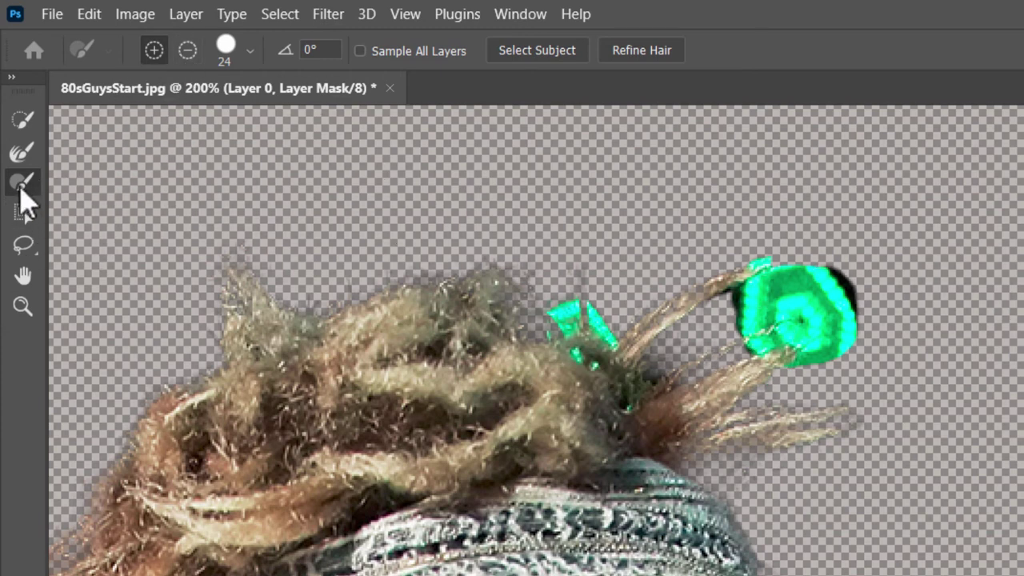
{"action": "left_click", "coordinate": [187, 50]}
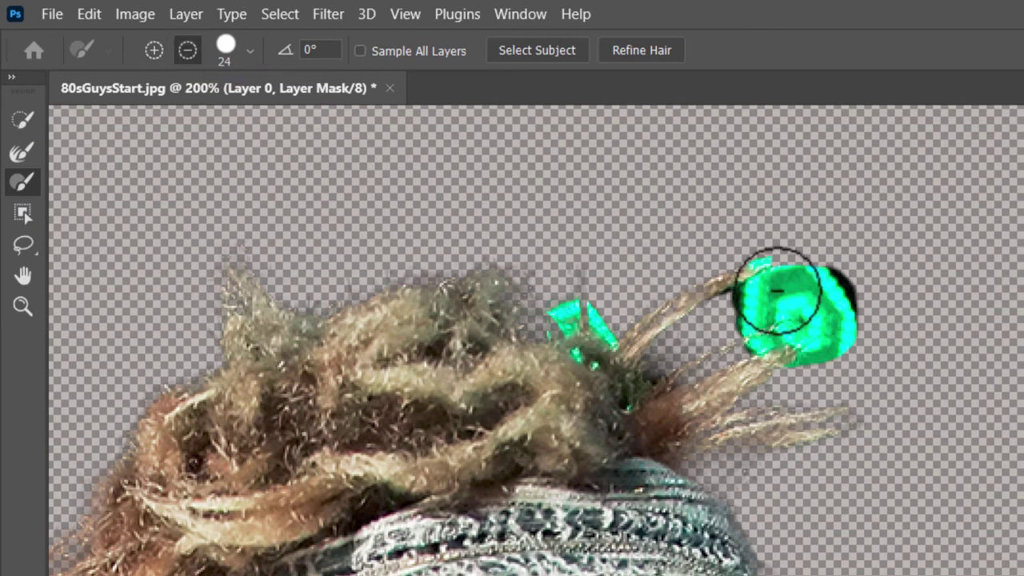
{"action": "mouse_move", "coordinate": [777, 293]}
{"action": "left_mouse_down"}
{"action": "mouse_move", "coordinate": [863, 281]}
{"action": "mouse_move", "coordinate": [785, 302]}
{"action": "mouse_move", "coordinate": [855, 312]}
{"action": "mouse_move", "coordinate": [806, 322]}
{"action": "mouse_move", "coordinate": [831, 326]}
{"action": "mouse_move", "coordinate": [802, 344]}
{"action": "mouse_move", "coordinate": [826, 353]}
{"action": "mouse_move", "coordinate": [801, 361]}
{"action": "mouse_move", "coordinate": [808, 317]}
{"action": "mouse_move", "coordinate": [785, 302]}
{"action": "mouse_move", "coordinate": [740, 325]}
{"action": "mouse_move", "coordinate": [767, 299]}
{"action": "mouse_move", "coordinate": [734, 315]}
{"action": "mouse_move", "coordinate": [769, 337]}
{"action": "mouse_move", "coordinate": [756, 338]}
{"action": "mouse_move", "coordinate": [768, 247]}
{"action": "left_mouse_up"}
{"action": "mouse_move", "coordinate": [604, 272]}
{"action": "left_mouse_down"}
{"action": "mouse_move", "coordinate": [565, 295]}
{"action": "mouse_move", "coordinate": [581, 309]}
{"action": "mouse_move", "coordinate": [565, 316]}
{"action": "mouse_move", "coordinate": [604, 317]}
{"action": "mouse_move", "coordinate": [582, 343]}
{"action": "left_mouse_up"}
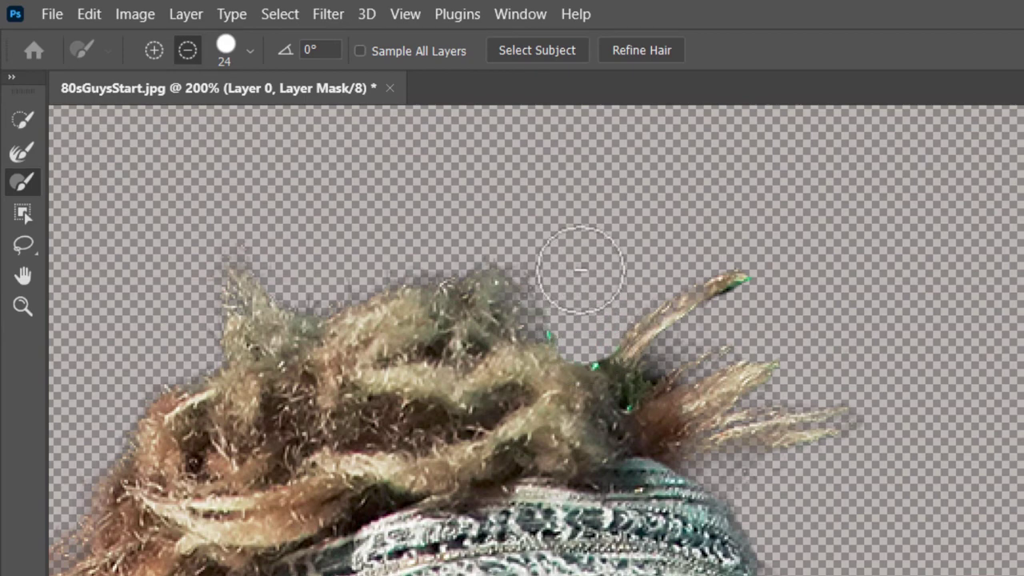
Erase the leftover background between the left man's hair and the right man's neck, down to the white shirt collar
{"action": "scroll", "coordinate": [583, 270], "scroll_direction": "down", "scroll_amount": 5}
{"action": "scroll", "coordinate": [583, 270], "scroll_direction": "down", "scroll_amount": 20}
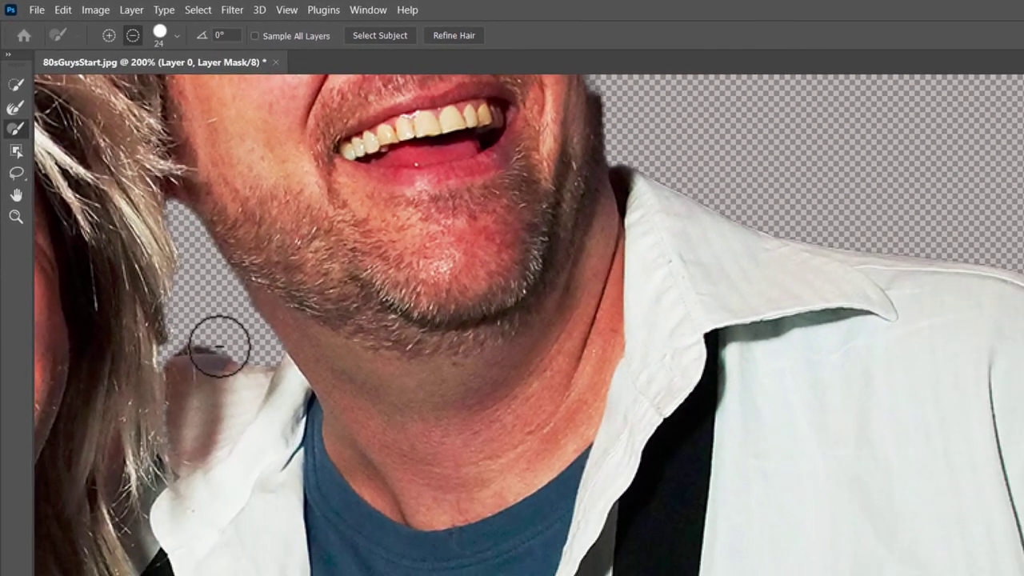
{"action": "left_click_drag", "start_coordinate": [219, 346], "coordinate": [213, 324]}
{"action": "left_click", "coordinate": [133, 35]}
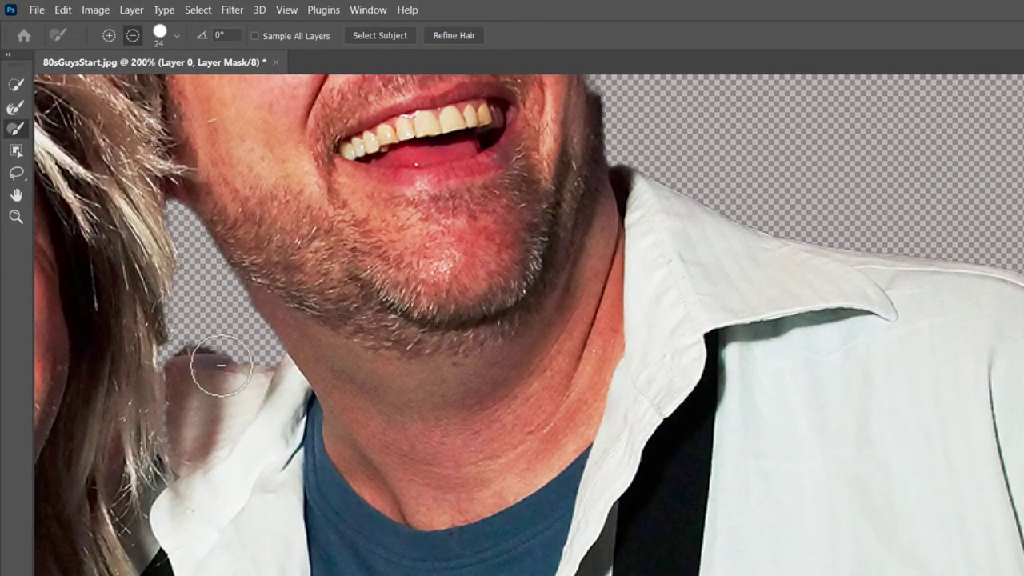
{"action": "mouse_move", "coordinate": [188, 390]}
{"action": "left_mouse_down"}
{"action": "mouse_move", "coordinate": [252, 359]}
{"action": "mouse_move", "coordinate": [218, 409]}
{"action": "mouse_move", "coordinate": [267, 370]}
{"action": "mouse_move", "coordinate": [237, 416]}
{"action": "mouse_move", "coordinate": [182, 462]}
{"action": "mouse_move", "coordinate": [187, 358]}
{"action": "mouse_move", "coordinate": [211, 348]}
{"action": "mouse_move", "coordinate": [179, 361]}
{"action": "mouse_move", "coordinate": [182, 386]}
{"action": "left_mouse_up"}
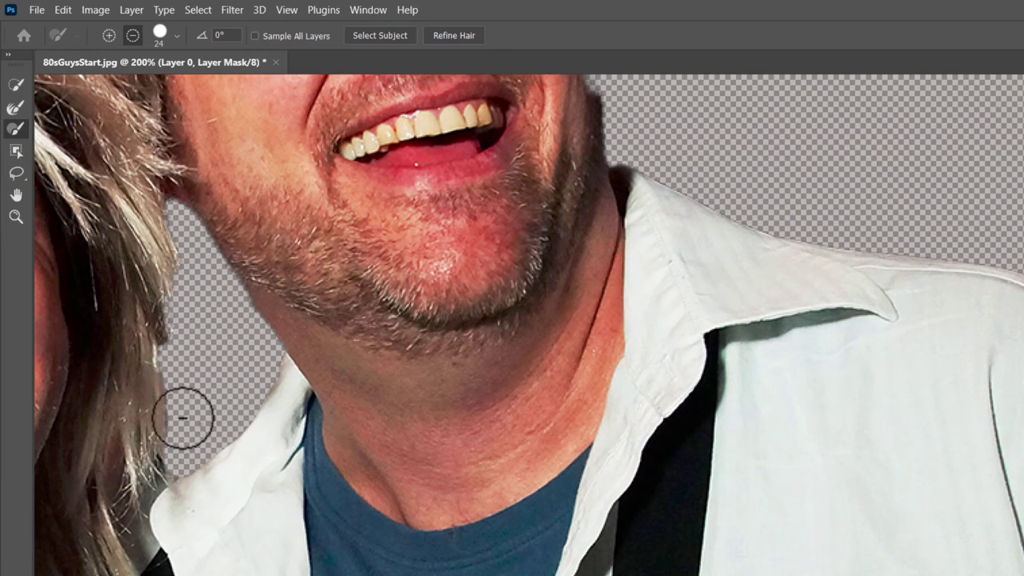
Examine the mask edges around the shirt collar, the left man's shoulder and up the side of his hair
{"action": "scroll", "coordinate": [238, 425], "scroll_direction": "up", "scroll_amount": 3}
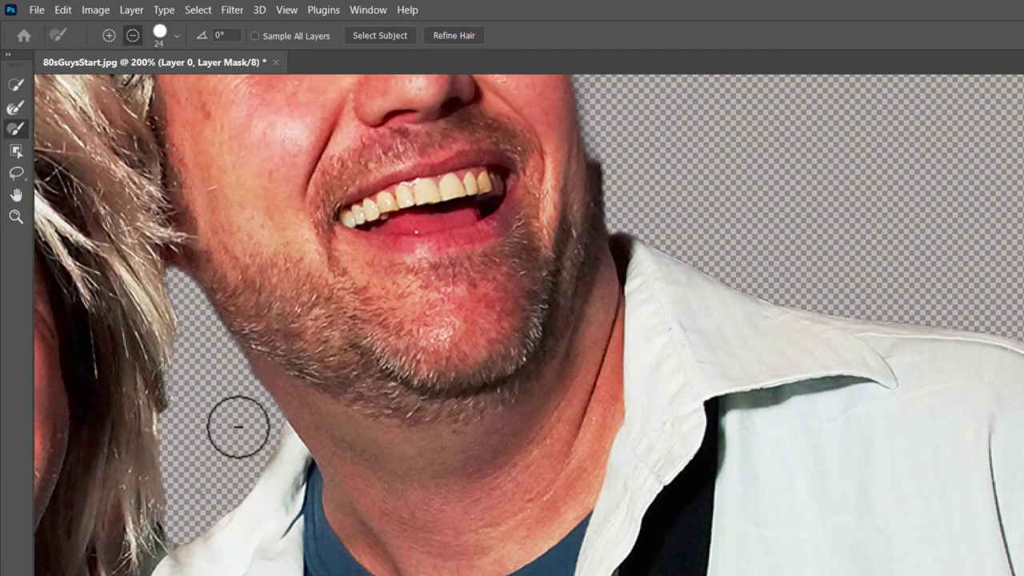
{"action": "scroll", "coordinate": [496, 550], "scroll_direction": "down", "scroll_amount": 3}
{"action": "scroll", "coordinate": [496, 551], "scroll_direction": "down", "scroll_amount": 2}
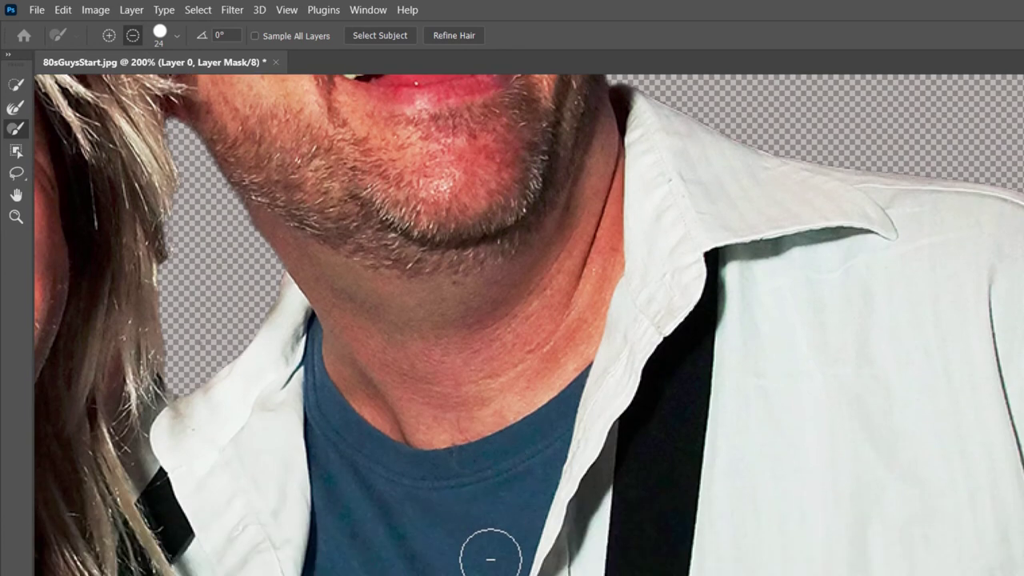
{"action": "scroll", "coordinate": [480, 552], "scroll_direction": "left", "scroll_amount": 10}
{"action": "scroll", "coordinate": [420, 552], "scroll_direction": "right", "scroll_amount": 3}
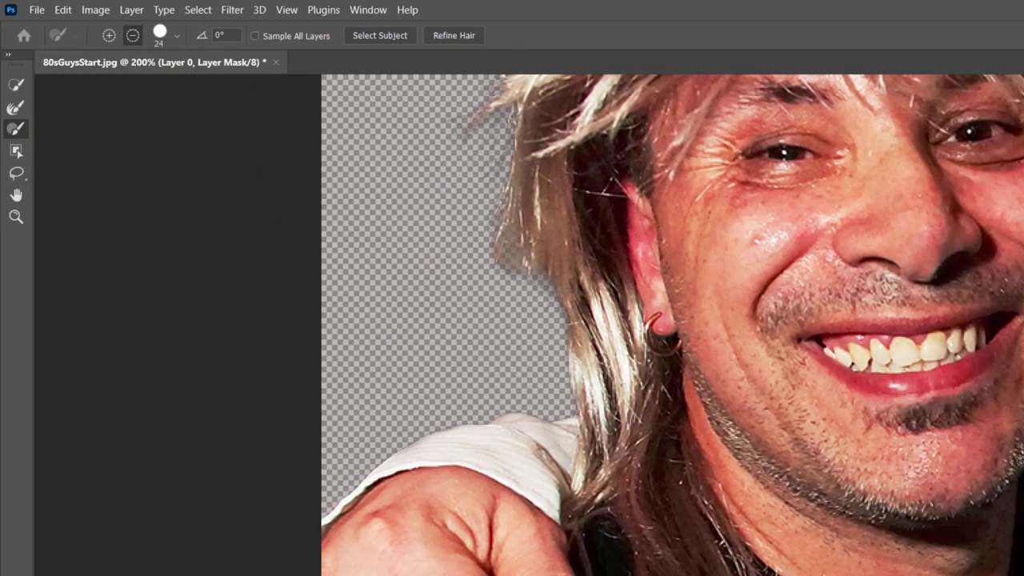
{"action": "scroll", "coordinate": [420, 552], "scroll_direction": "up", "scroll_amount": 7}
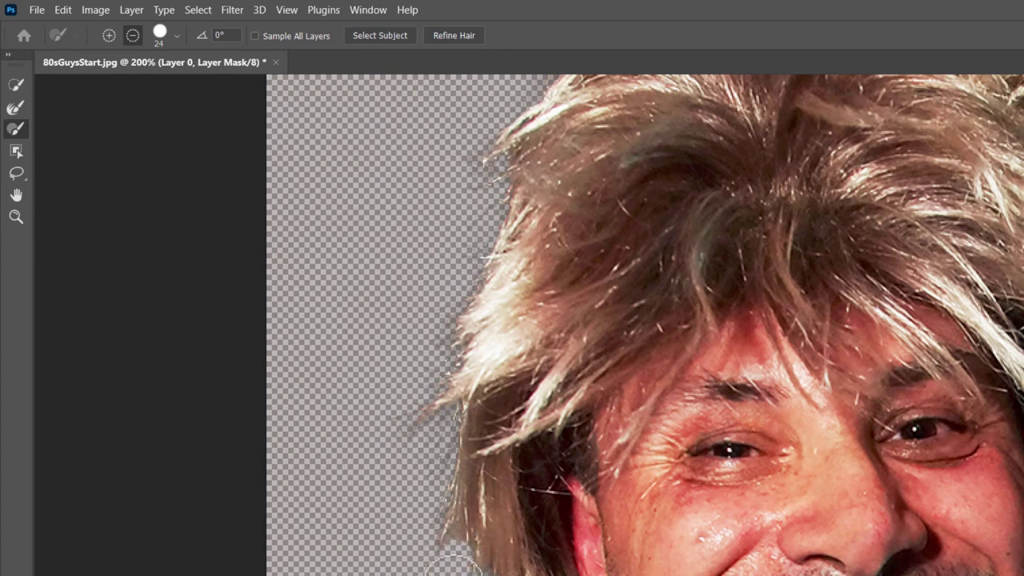
{"action": "scroll", "coordinate": [372, 532], "scroll_direction": "up", "scroll_amount": 7}
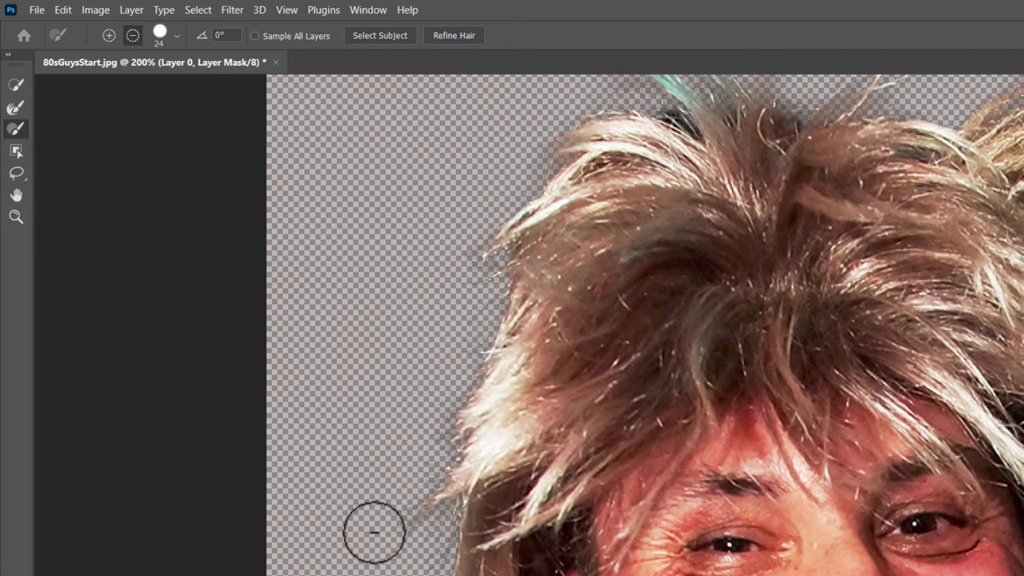
{"action": "scroll", "coordinate": [740, 219], "scroll_direction": "up", "scroll_amount": 1}
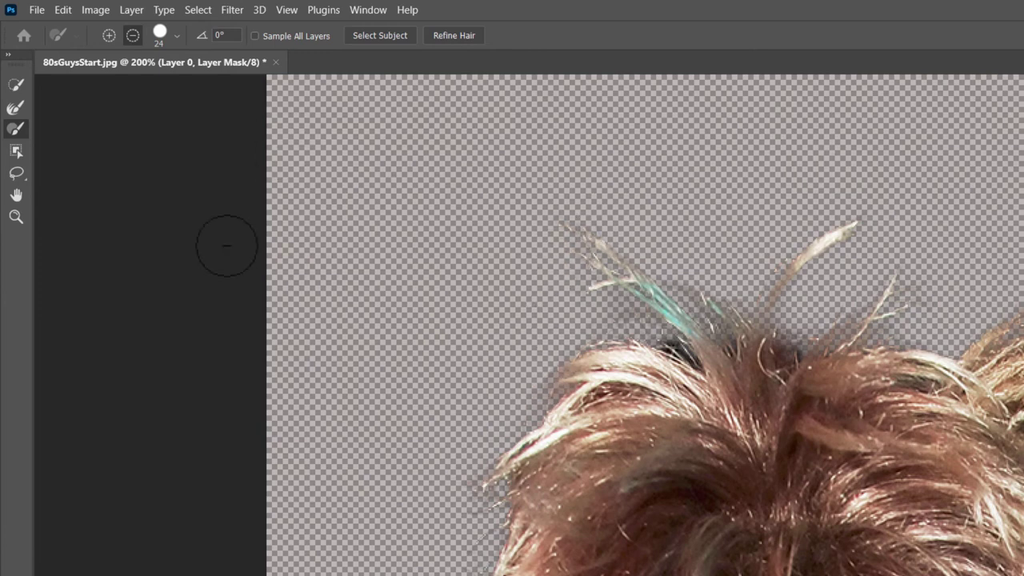
Try painting with the brush in add mode around the stray hair above the left man's head, and undo the stroke
{"action": "left_click", "coordinate": [108, 34]}
{"action": "mouse_move", "coordinate": [770, 242]}
{"action": "left_mouse_down"}
{"action": "mouse_move", "coordinate": [841, 195]}
{"action": "mouse_move", "coordinate": [874, 220]}
{"action": "mouse_move", "coordinate": [874, 251]}
{"action": "mouse_move", "coordinate": [820, 302]}
{"action": "left_mouse_up"}
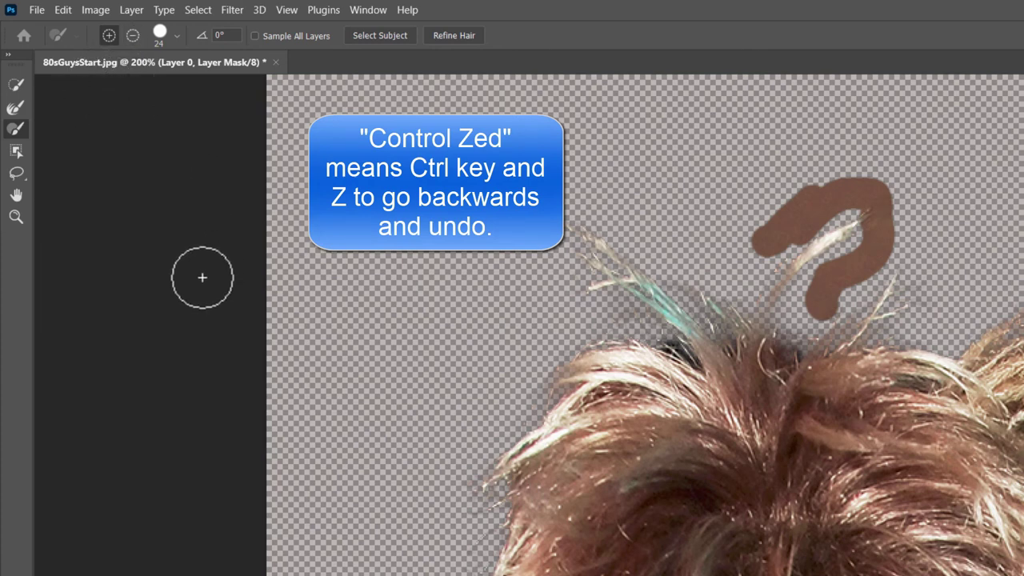
{"action": "key", "text": "ctrl+z"}
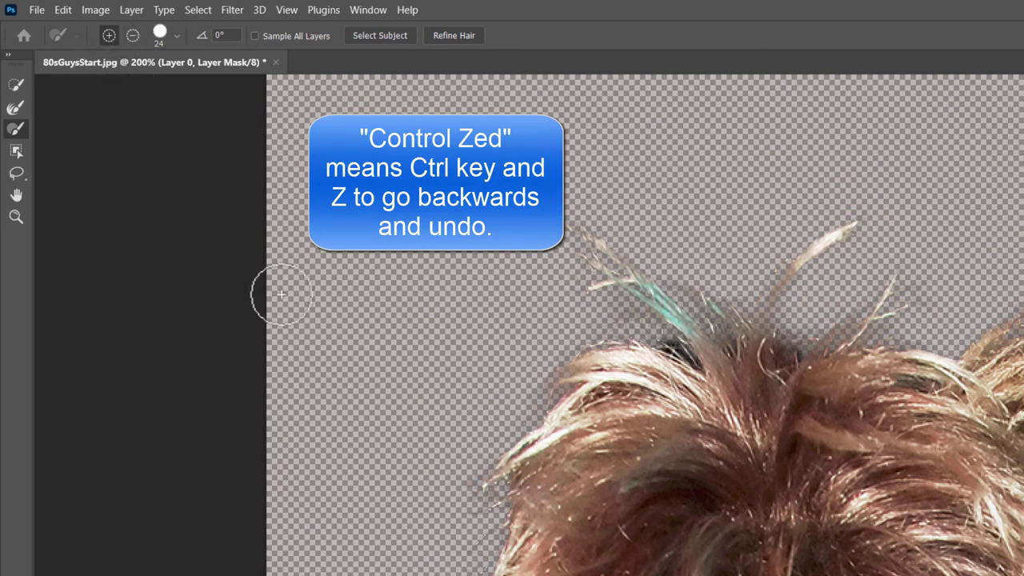
Refine the stray strands at the side of the right man's hair with the Refine Edge Brush at size 12
{"action": "left_click", "coordinate": [285, 11]}
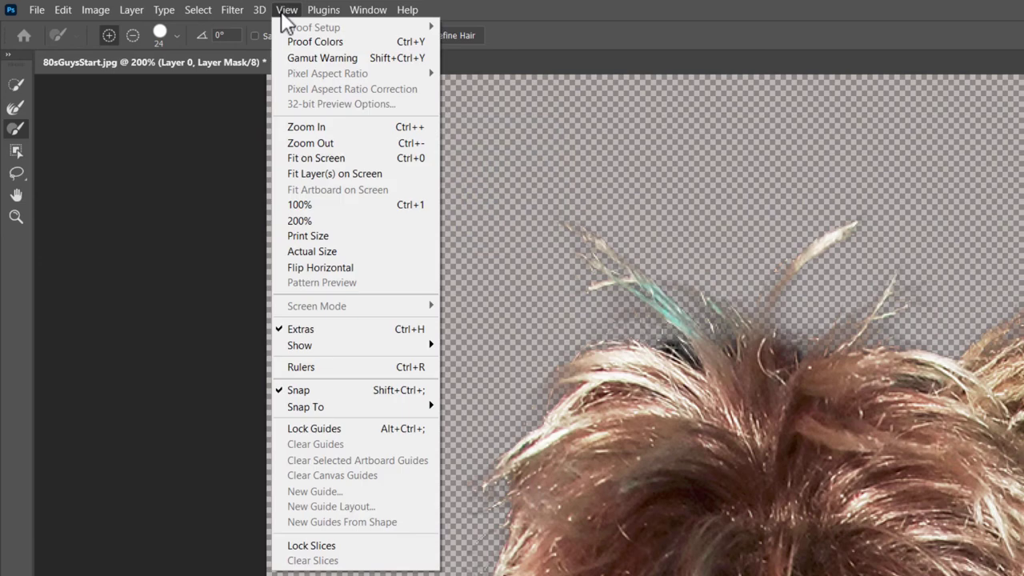
{"action": "left_click", "coordinate": [303, 163]}
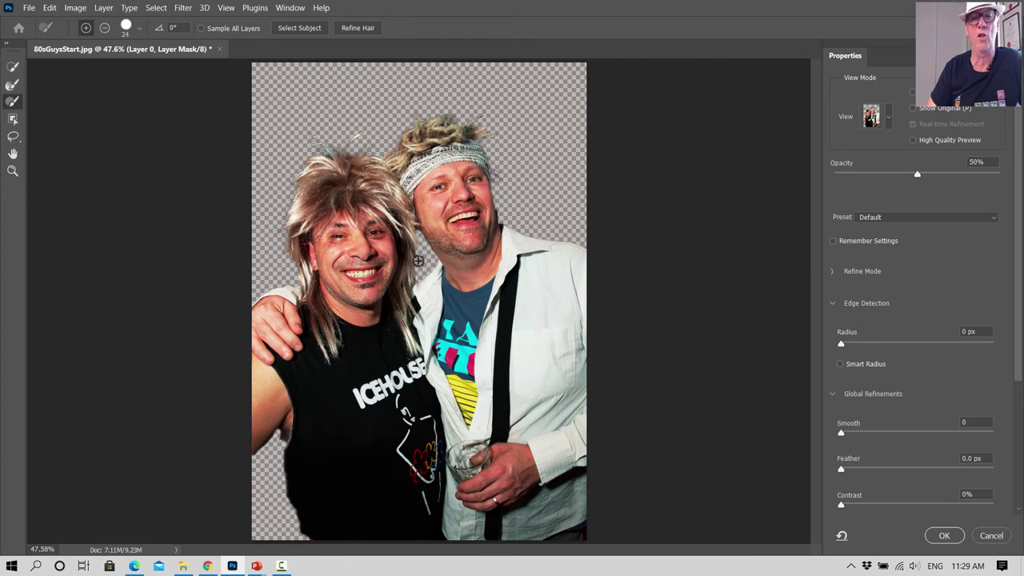
{"action": "left_click", "coordinate": [12, 88]}
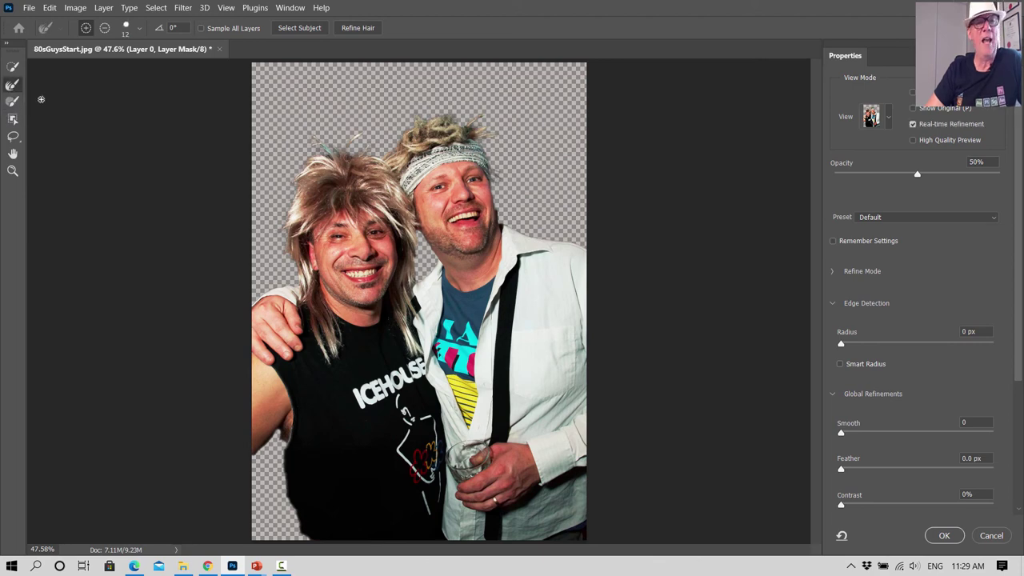
{"action": "left_click", "coordinate": [13, 170]}
{"action": "left_click_drag", "start_coordinate": [344, 153], "coordinate": [289, 143]}
{"action": "scroll", "coordinate": [289, 143], "scroll_direction": "up", "scroll_amount": 2}
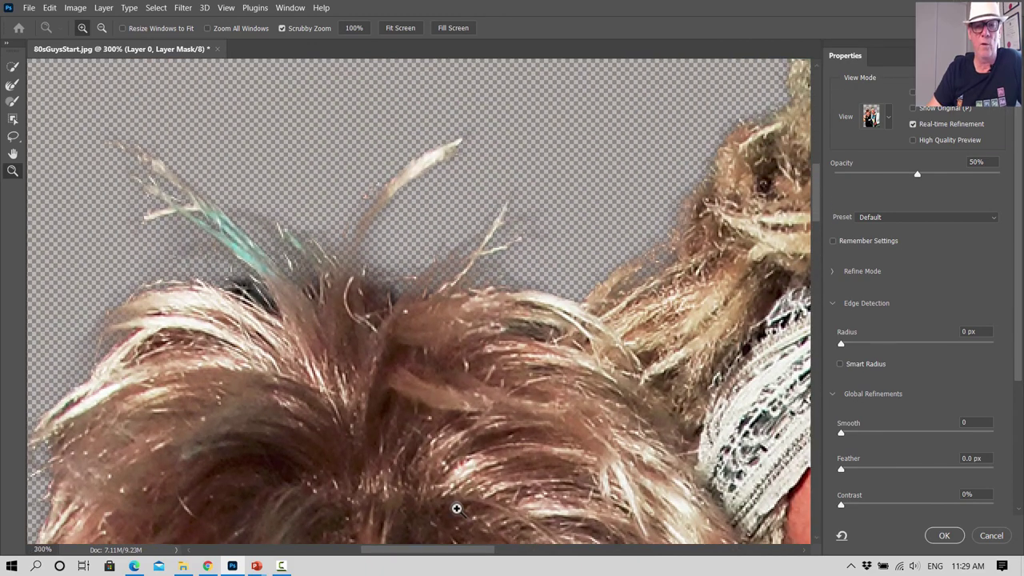
{"action": "left_click_drag", "start_coordinate": [460, 558], "coordinate": [549, 539]}
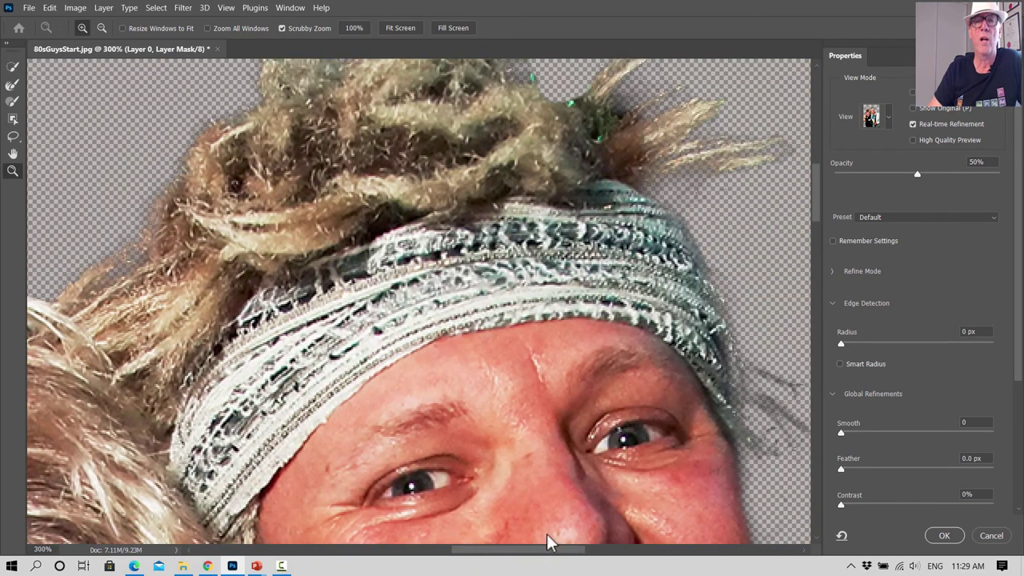
{"action": "scroll", "coordinate": [608, 249], "scroll_direction": "up", "scroll_amount": 2}
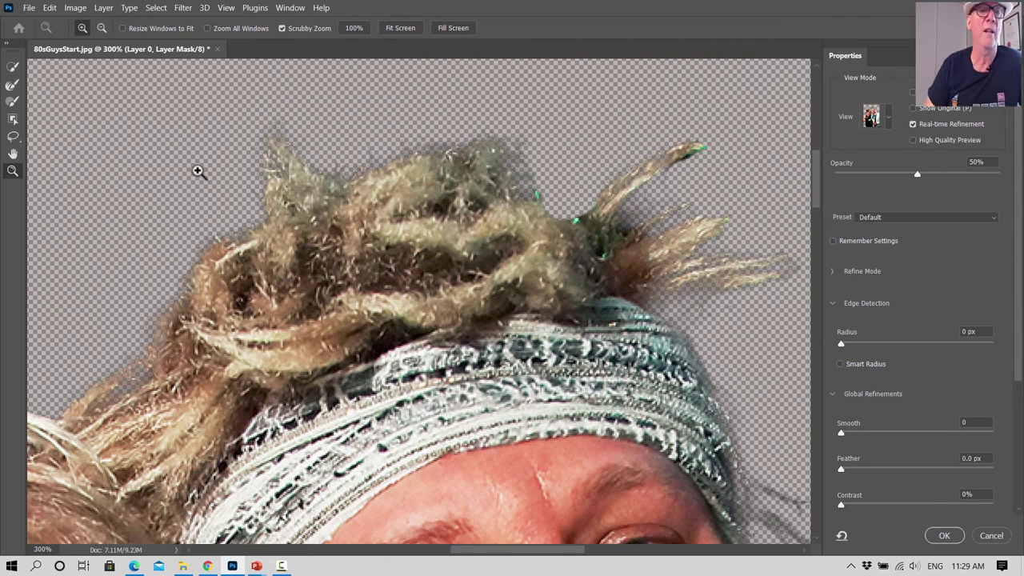
{"action": "left_click", "coordinate": [13, 85]}
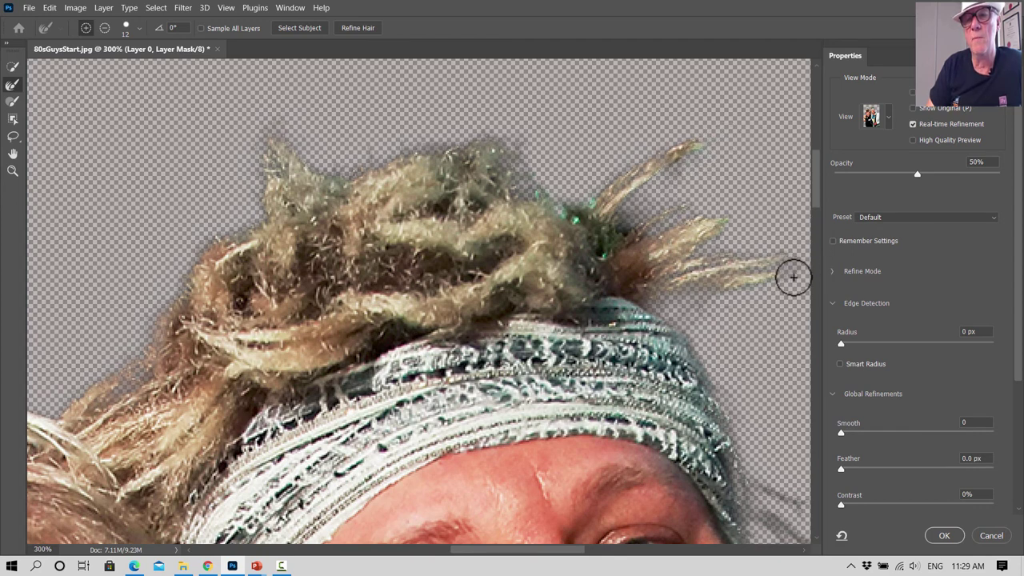
{"action": "scroll", "coordinate": [792, 400], "scroll_direction": "down", "scroll_amount": 3}
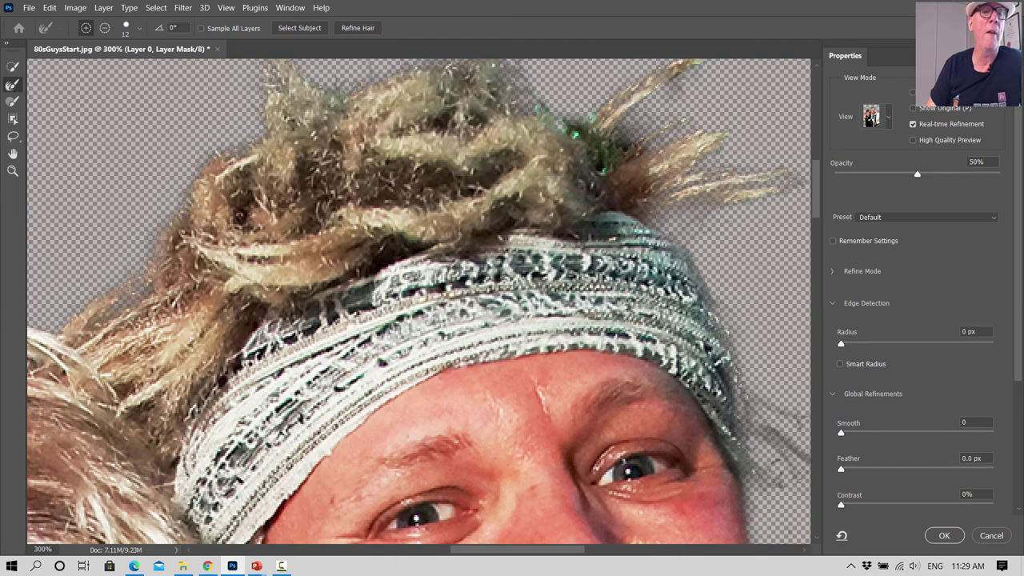
Fit the whole photo in the window to check the refined cutout around both men
{"action": "left_click", "coordinate": [12, 102]}
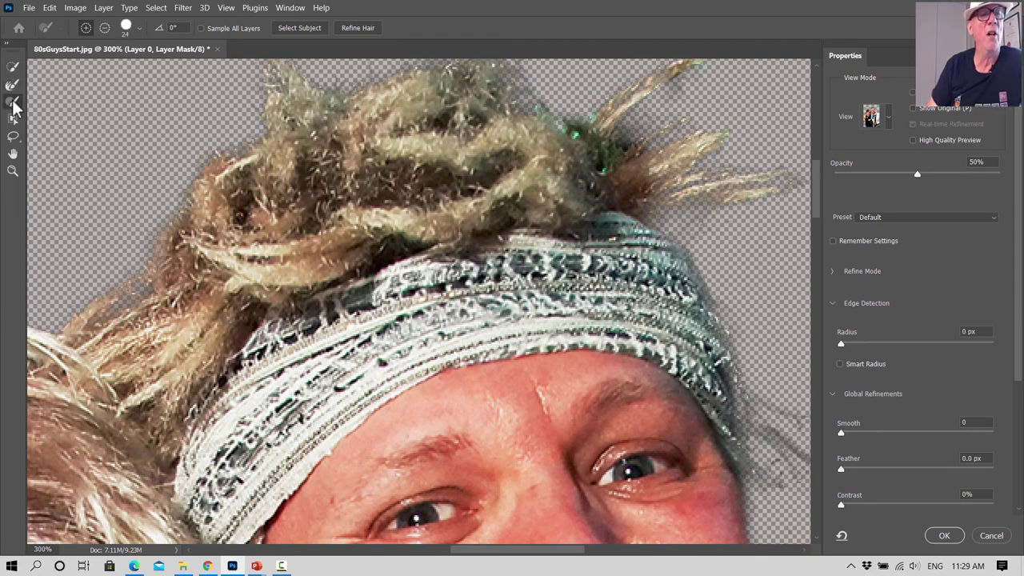
{"action": "left_click", "coordinate": [100, 30]}
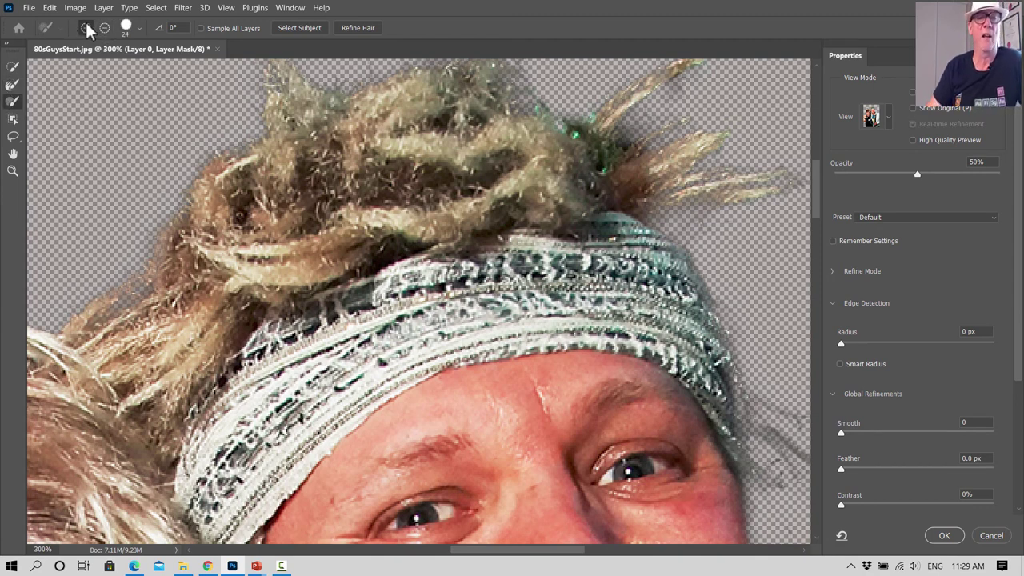
{"action": "left_click", "coordinate": [87, 29]}
{"action": "scroll", "coordinate": [486, 114], "scroll_direction": "up", "scroll_amount": 3}
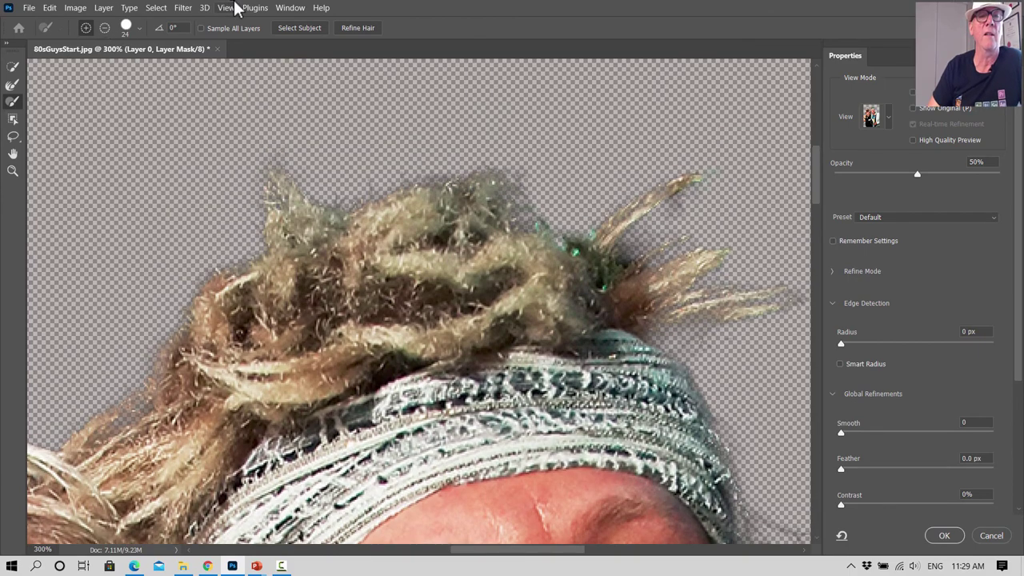
{"action": "left_click", "coordinate": [227, 8]}
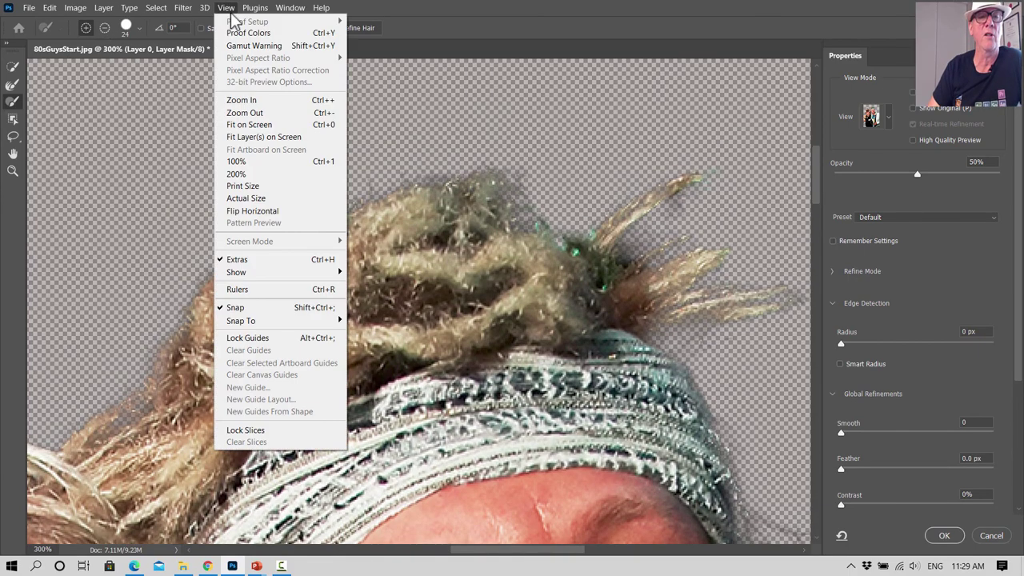
{"action": "left_click", "coordinate": [248, 126]}
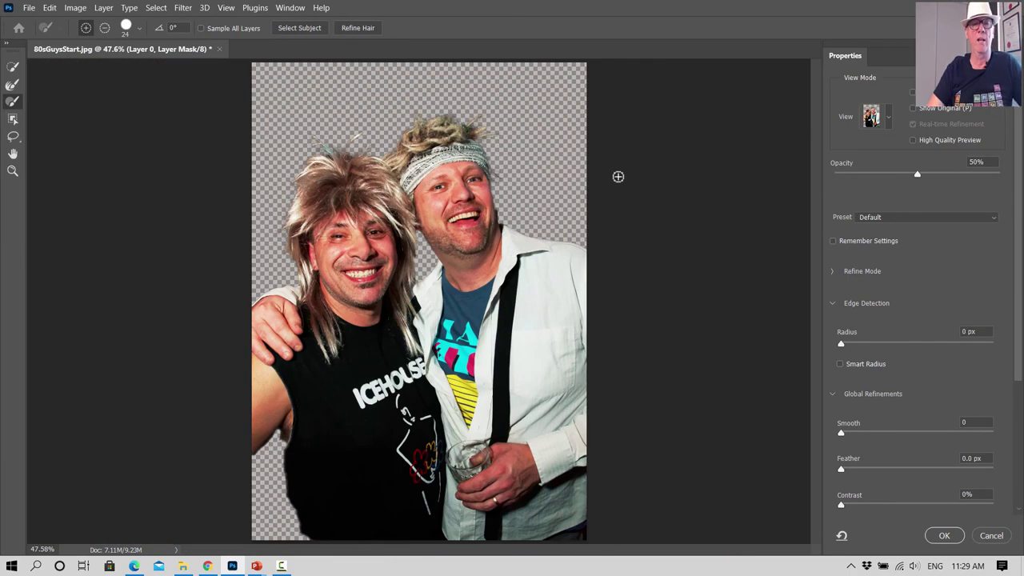
{"action": "left_click", "coordinate": [10, 68]}
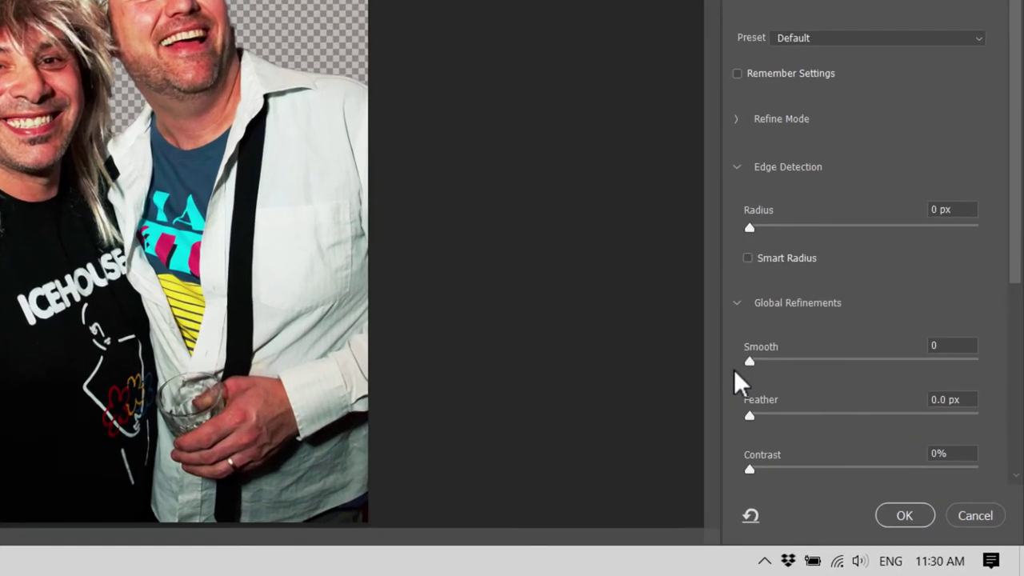
Set the mask's global refinements to Smooth 9 and Feather 2.0 px, and apply the Select and Mask edits
{"action": "left_click_drag", "start_coordinate": [752, 362], "coordinate": [779, 357]}
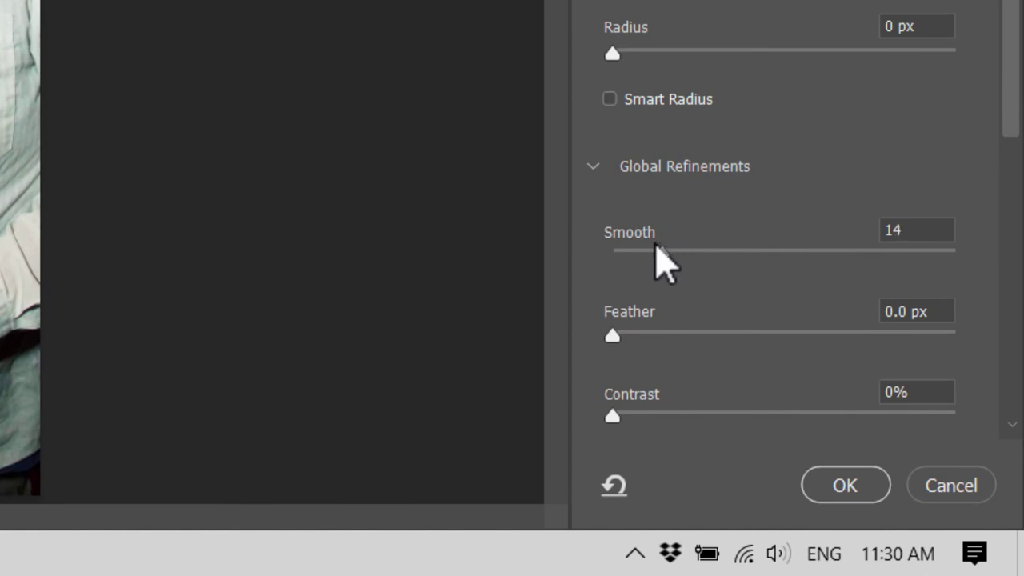
{"action": "mouse_move", "coordinate": [654, 244]}
{"action": "left_mouse_down"}
{"action": "mouse_move", "coordinate": [642, 245]}
{"action": "mouse_move", "coordinate": [656, 244]}
{"action": "mouse_move", "coordinate": [643, 247]}
{"action": "mouse_move", "coordinate": [647, 257]}
{"action": "left_mouse_up"}
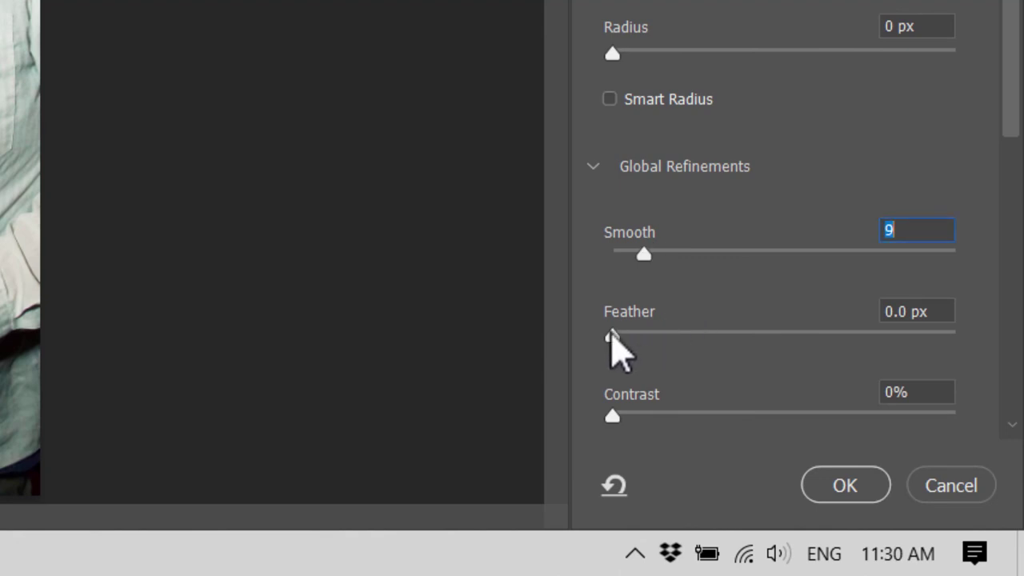
{"action": "left_click_drag", "start_coordinate": [621, 334], "coordinate": [650, 339]}
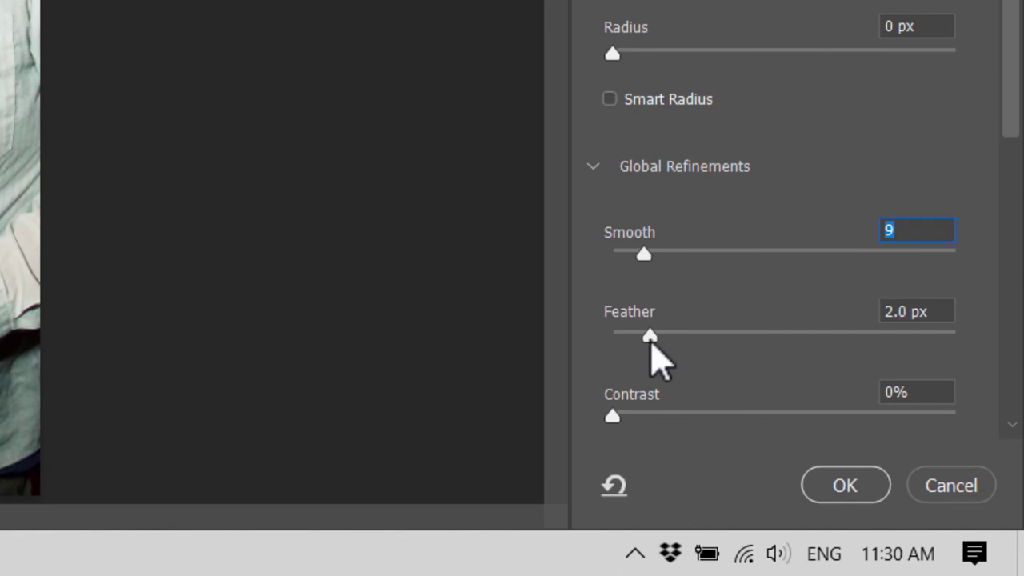
{"action": "left_click", "coordinate": [846, 486]}
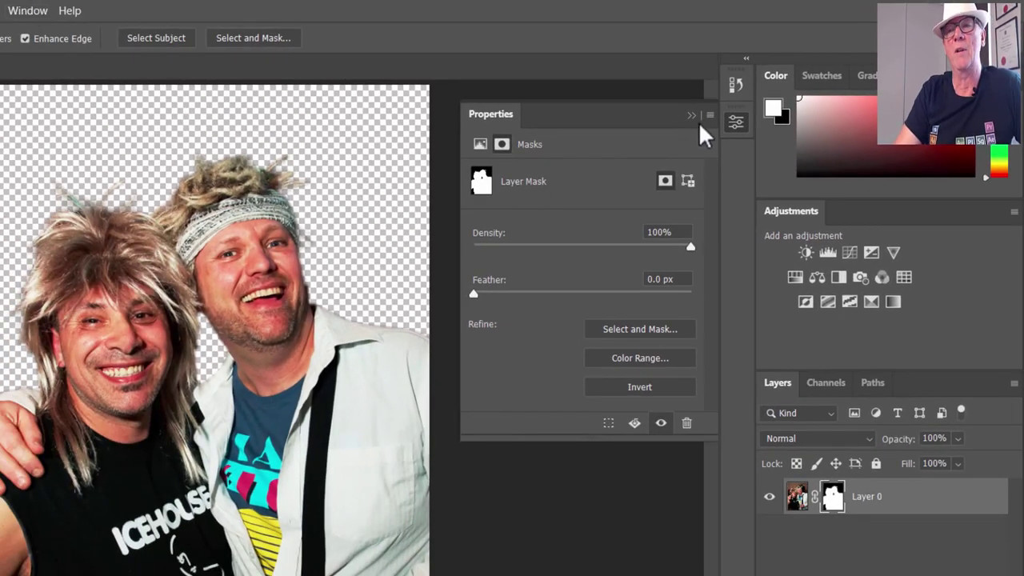
{"action": "left_click", "coordinate": [693, 117]}
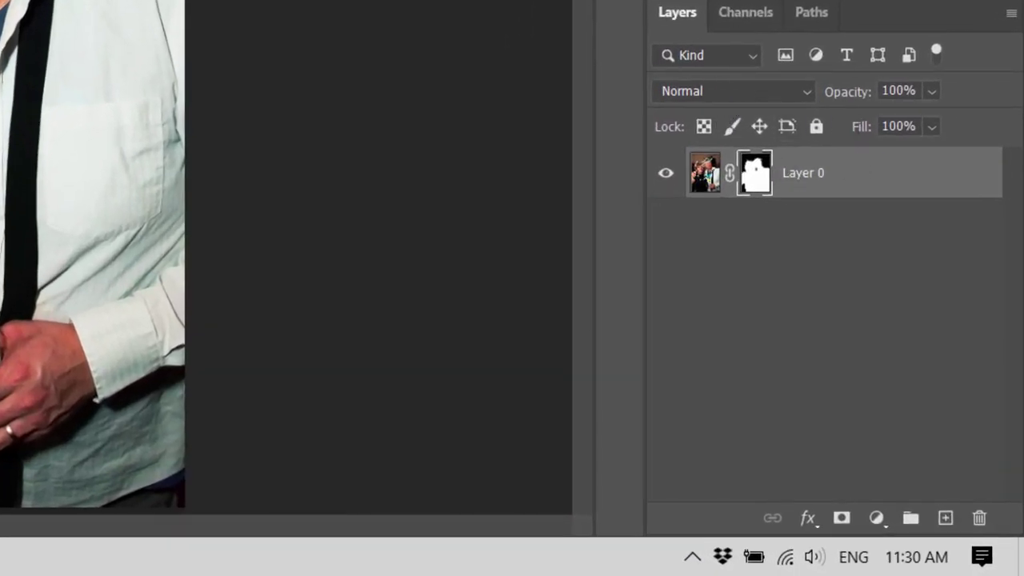
Target Layer 0's image instead of its mask, set the Eraser's opacity to 52%, and return to the Move tool
{"action": "left_click", "coordinate": [705, 173]}
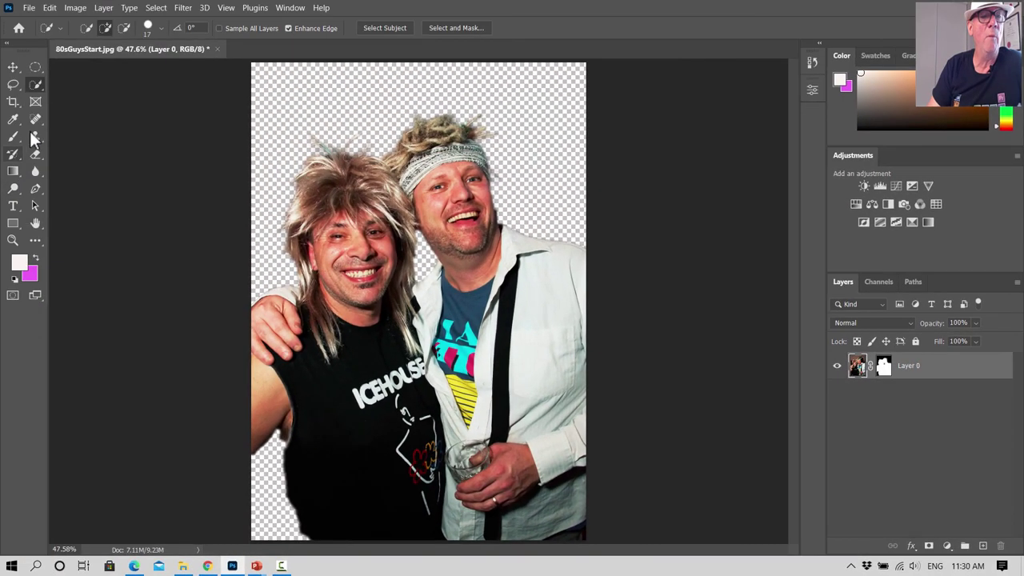
{"action": "left_click", "coordinate": [36, 154]}
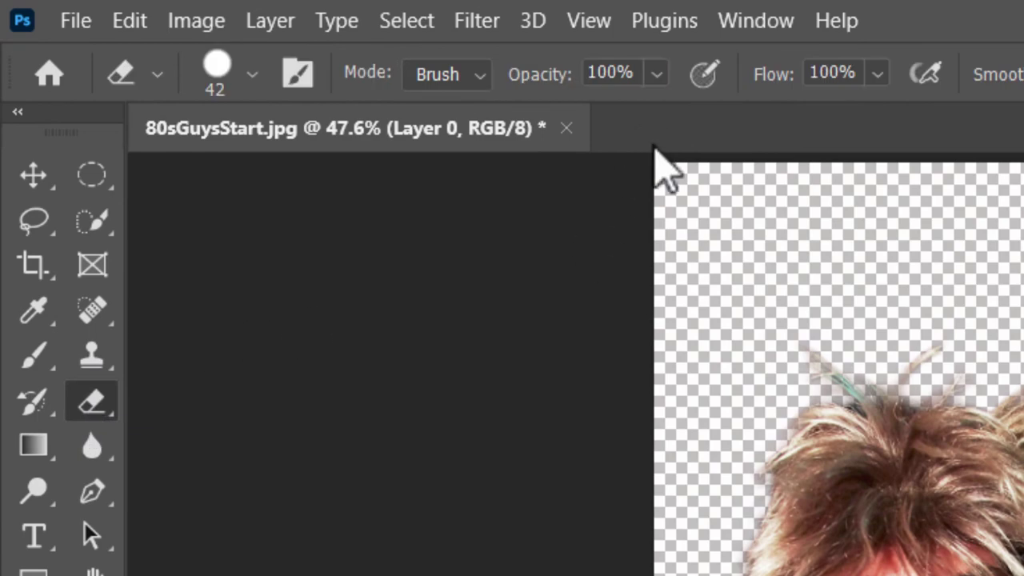
{"action": "left_click", "coordinate": [656, 75]}
{"action": "left_click_drag", "start_coordinate": [692, 111], "coordinate": [616, 114]}
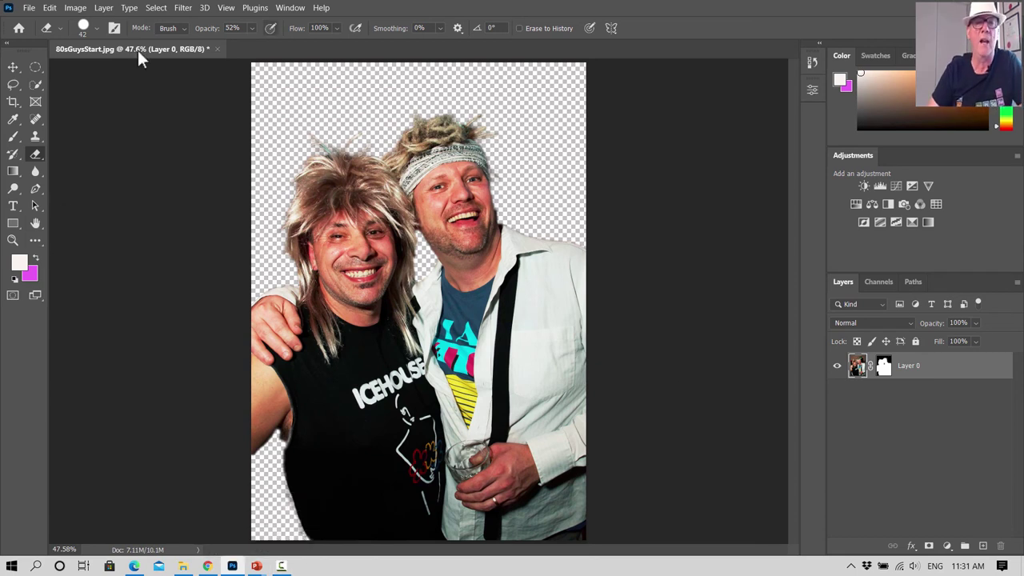
{"action": "left_click", "coordinate": [14, 69]}
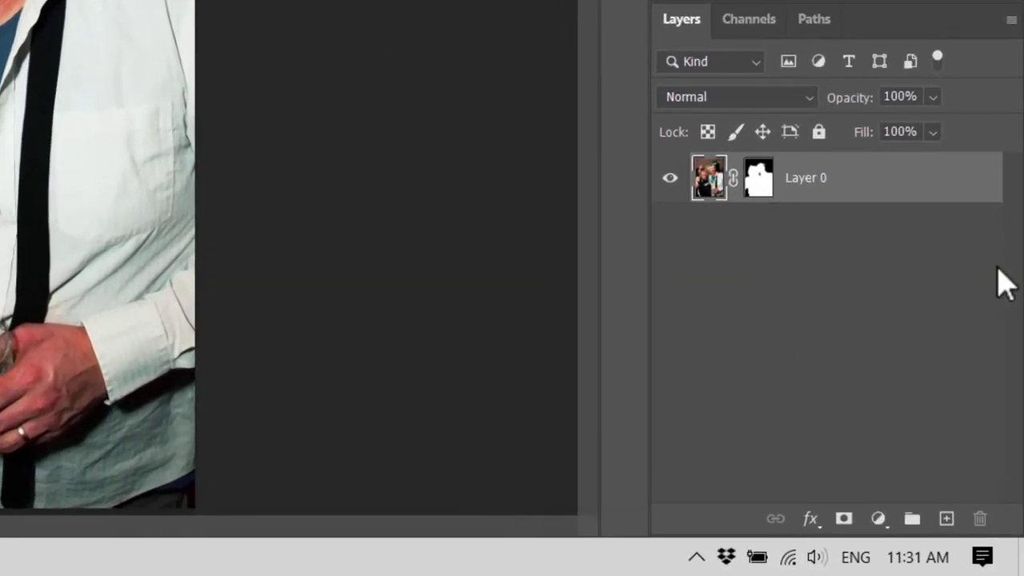
Select Layer 0's mask and view it among the document's channels
{"action": "left_click", "coordinate": [756, 178]}
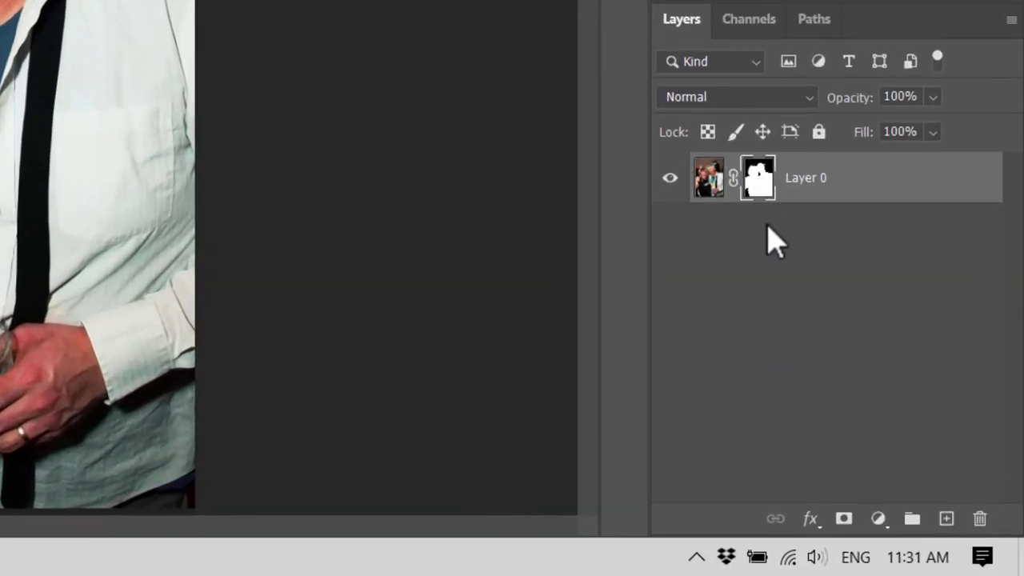
{"action": "left_click", "coordinate": [746, 20]}
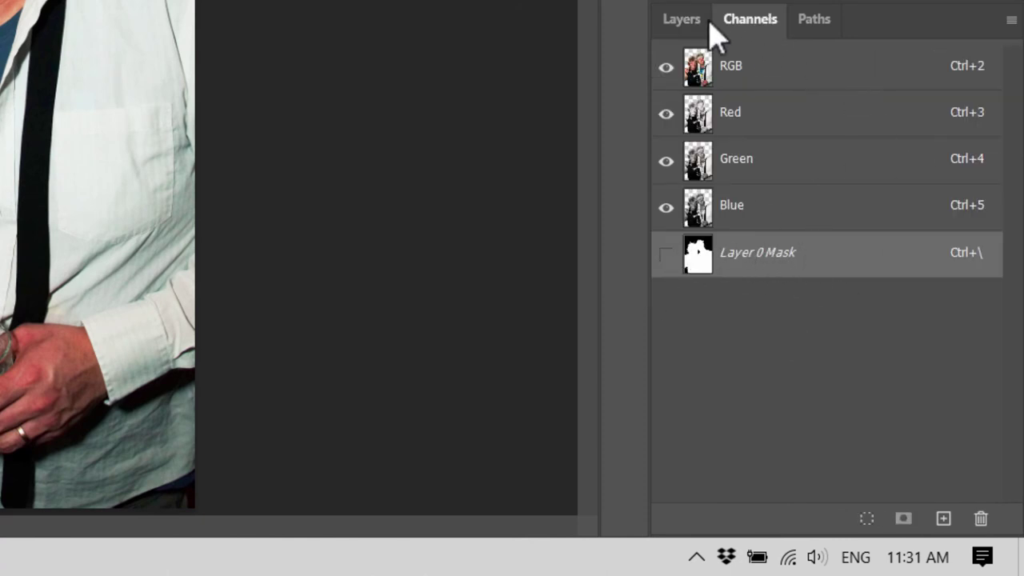
{"action": "left_click", "coordinate": [682, 21]}
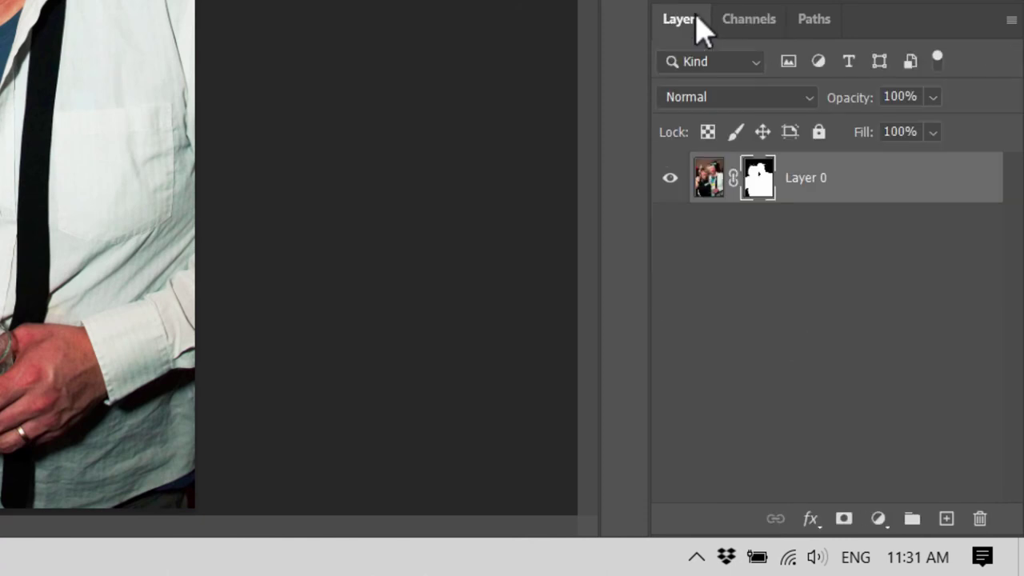
{"action": "left_click", "coordinate": [709, 191]}
{"action": "left_click", "coordinate": [768, 178]}
Reopen Layer 0's mask in Select and Mask to view its refinement settings, and leave without applying anything
{"action": "double_click", "coordinate": [760, 172]}
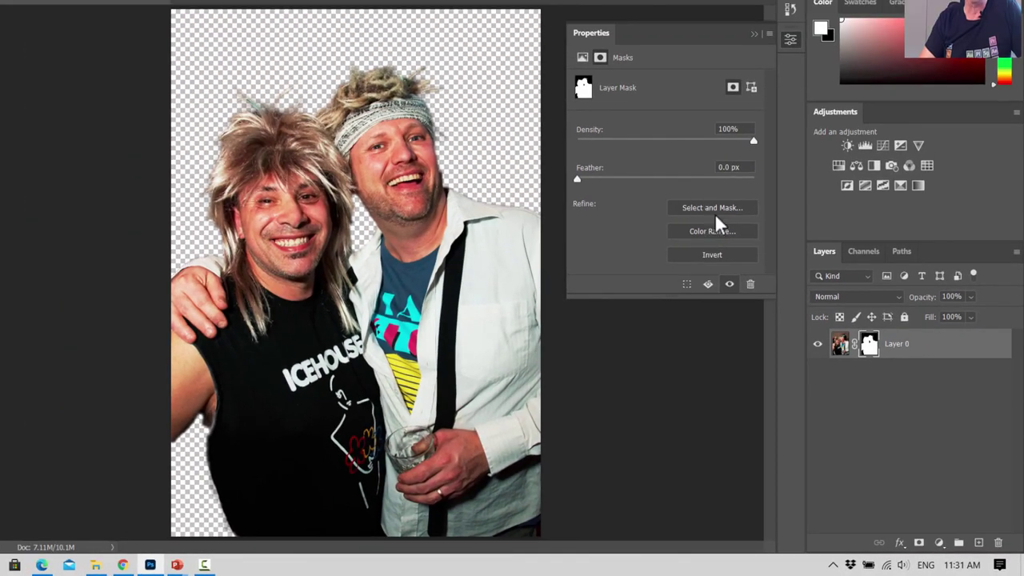
{"action": "left_click", "coordinate": [709, 209]}
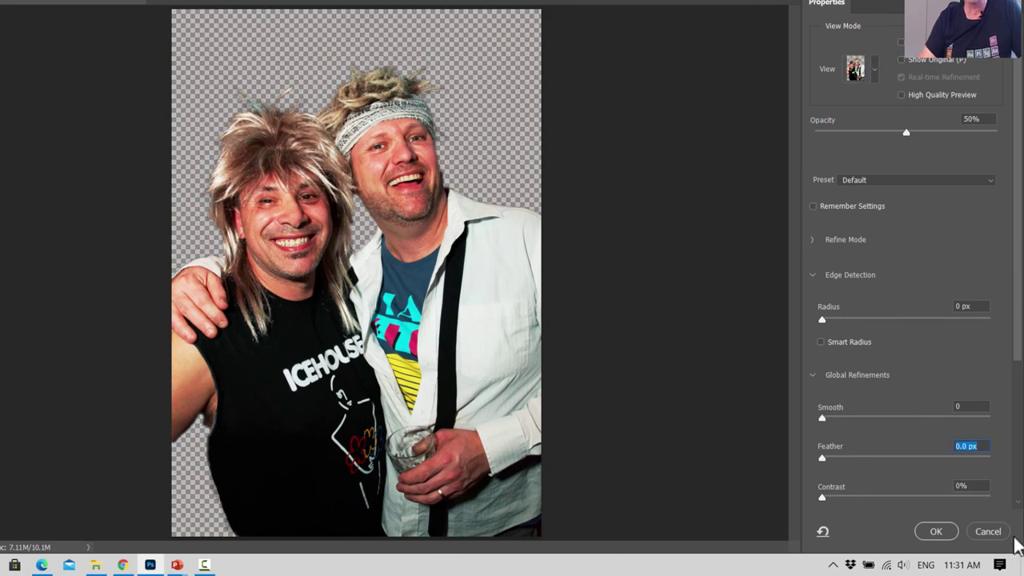
{"action": "left_click", "coordinate": [988, 532]}
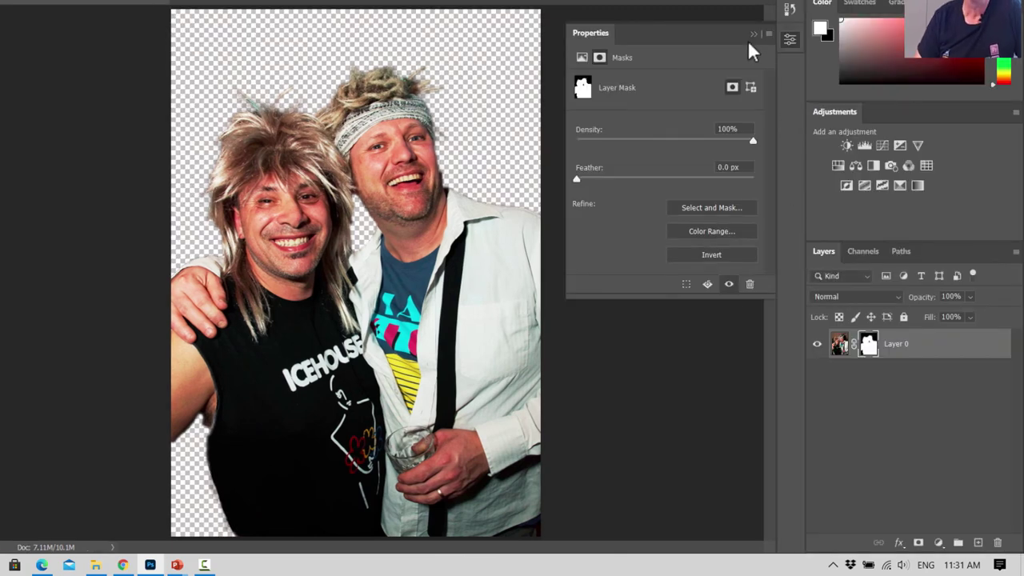
{"action": "left_click", "coordinate": [752, 34]}
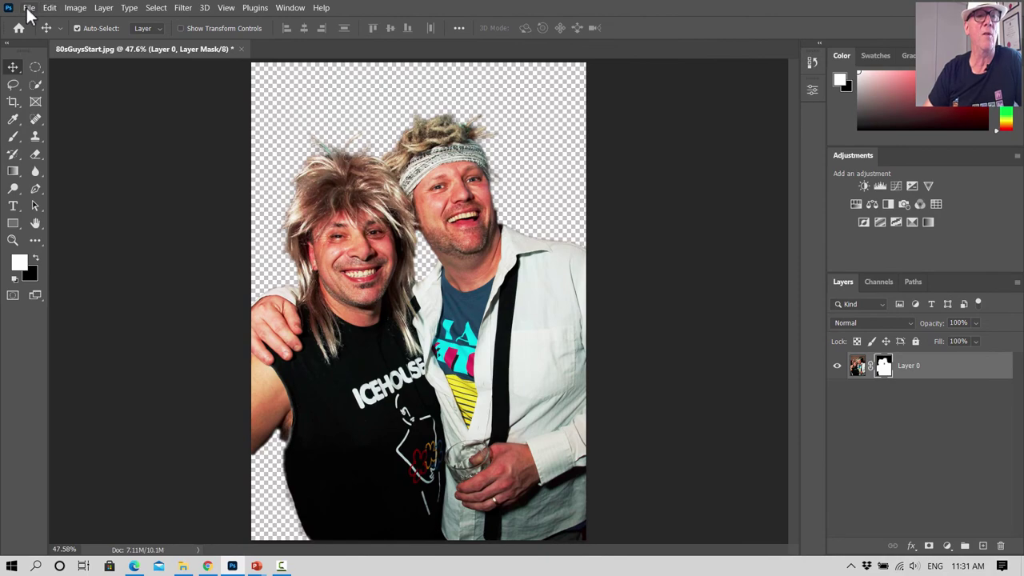
Save the masked image with its layers as 80sGuysMaskedPSD2.psd, keeping maximum compatibility, and close the document
{"action": "left_click", "coordinate": [28, 8]}
{"action": "left_click", "coordinate": [72, 162]}
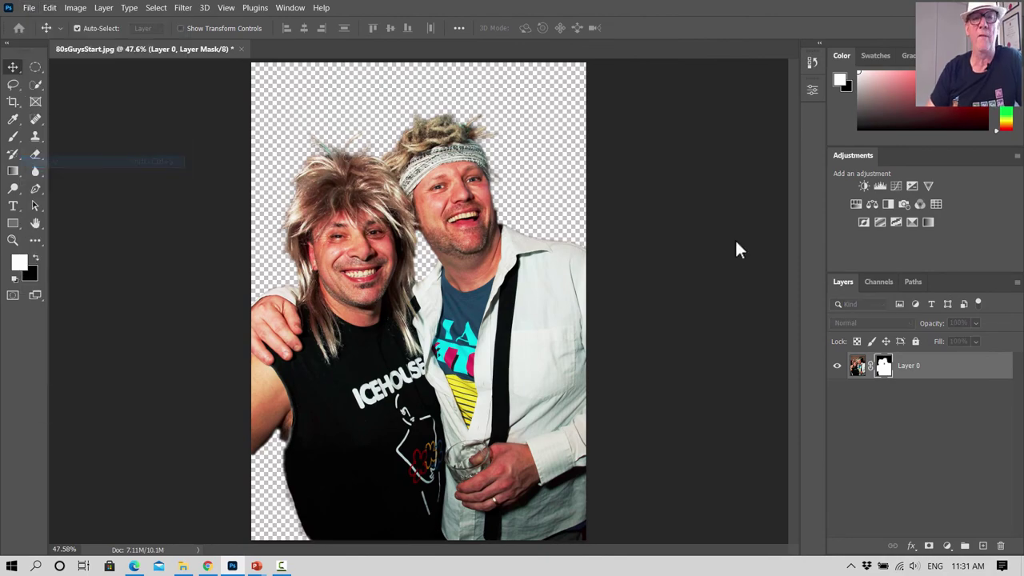
{"action": "left_click", "coordinate": [534, 381]}
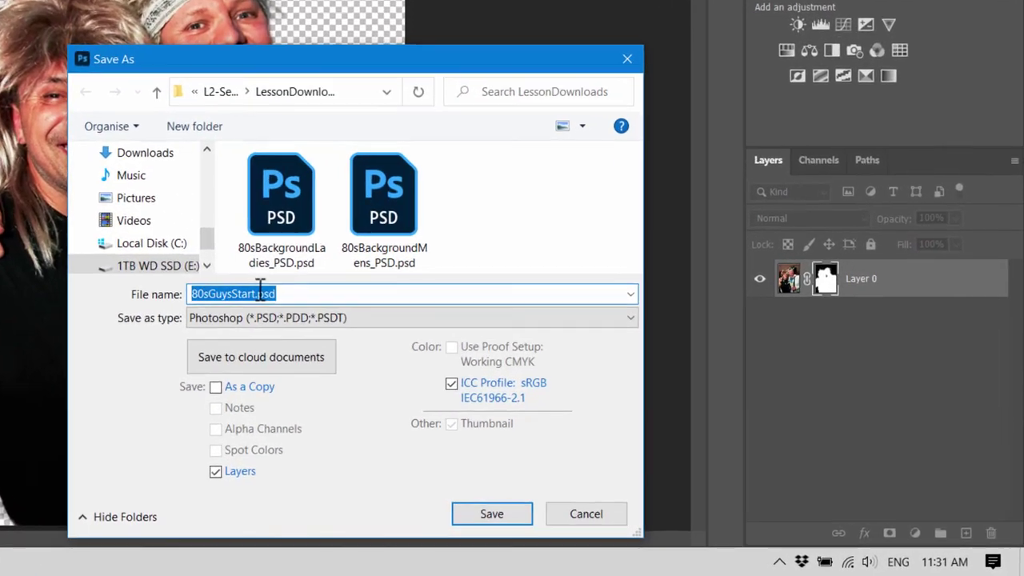
{"action": "left_click", "coordinate": [371, 336]}
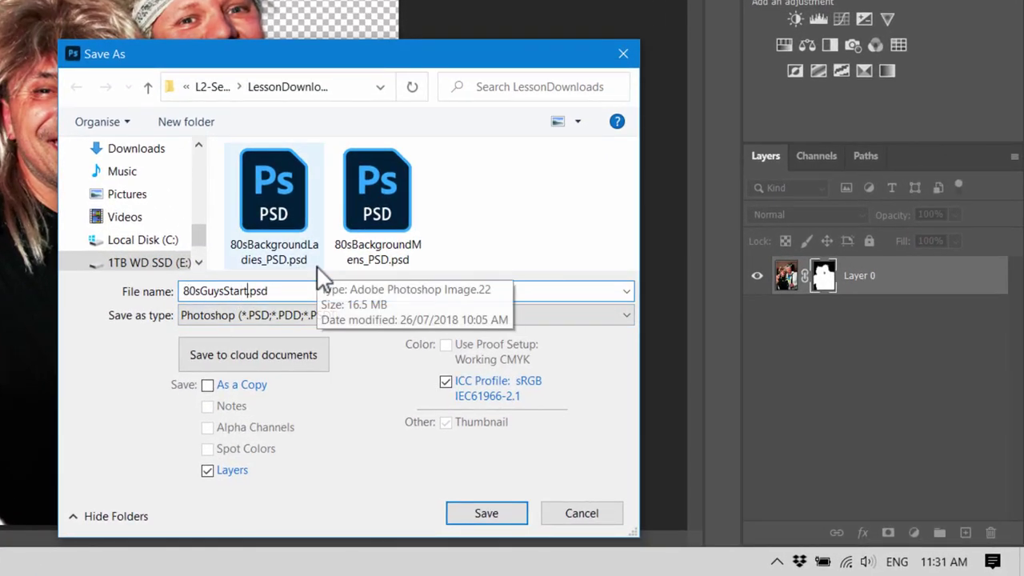
{"action": "key", "text": "BackSpace"}
{"action": "key", "text": "BackSpace"}
{"action": "key", "text": "BackSpace"}
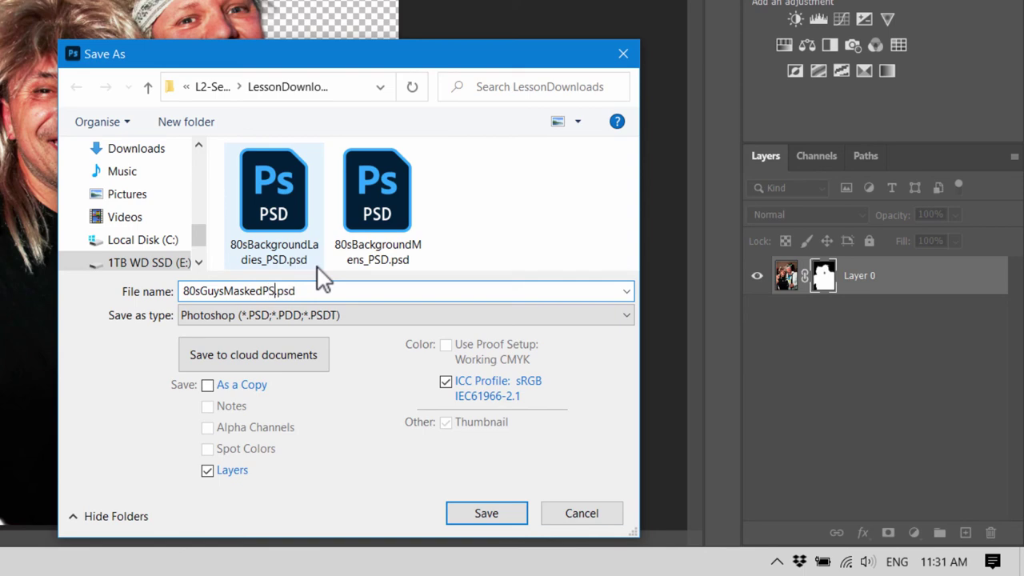
{"action": "left_click", "coordinate": [480, 516]}
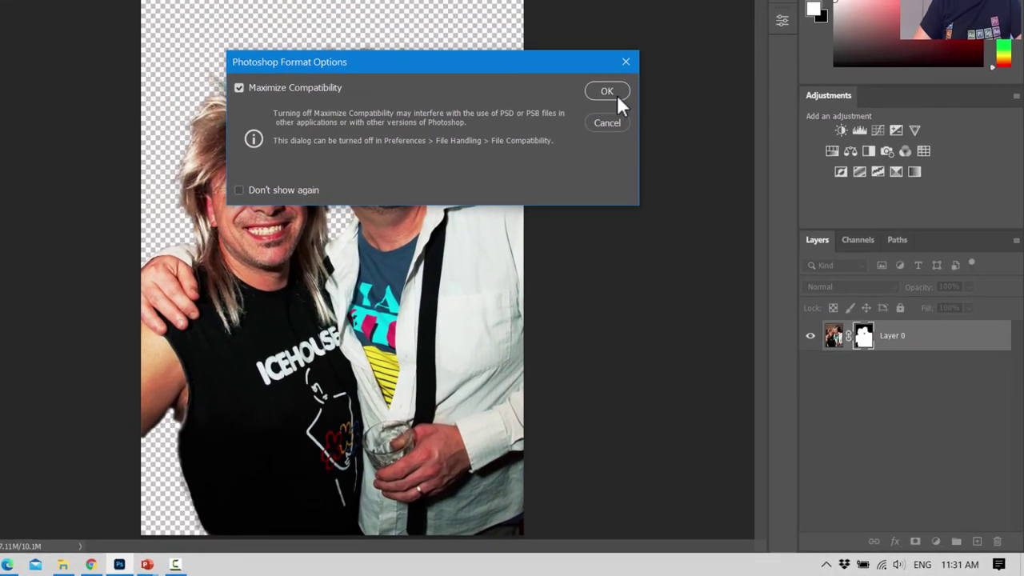
{"action": "left_click", "coordinate": [528, 3]}
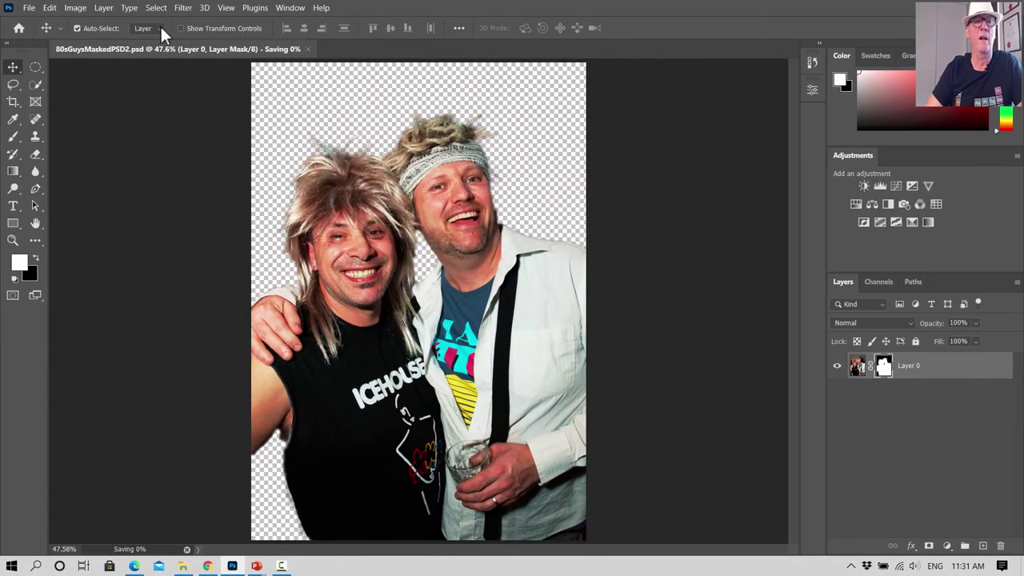
{"action": "left_click", "coordinate": [265, 49]}
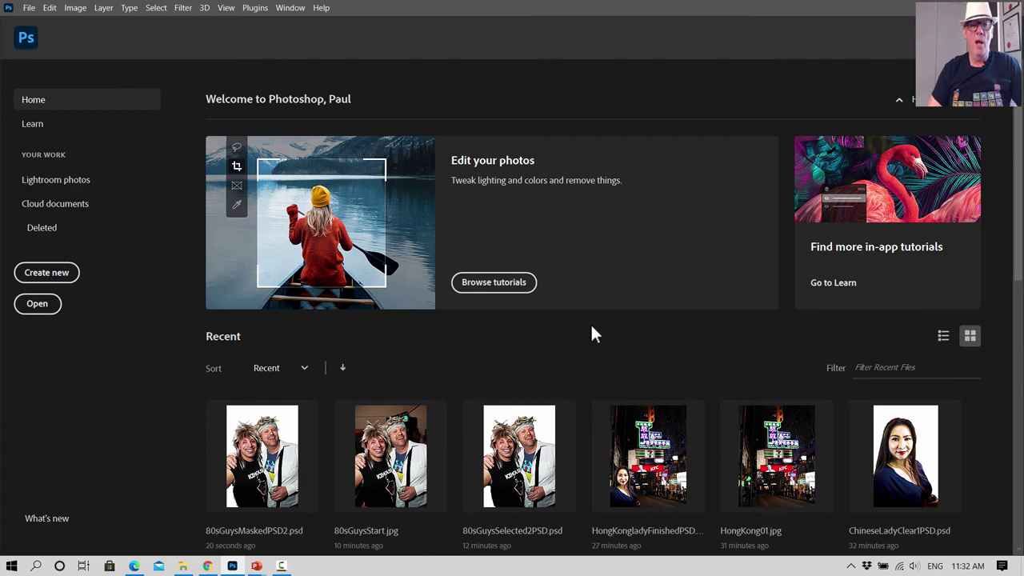
Open the poster file 80sBackgroundMens_PSD.psd from the LessonDownloads folder
{"action": "left_click", "coordinate": [29, 8]}
{"action": "left_click", "coordinate": [48, 33]}
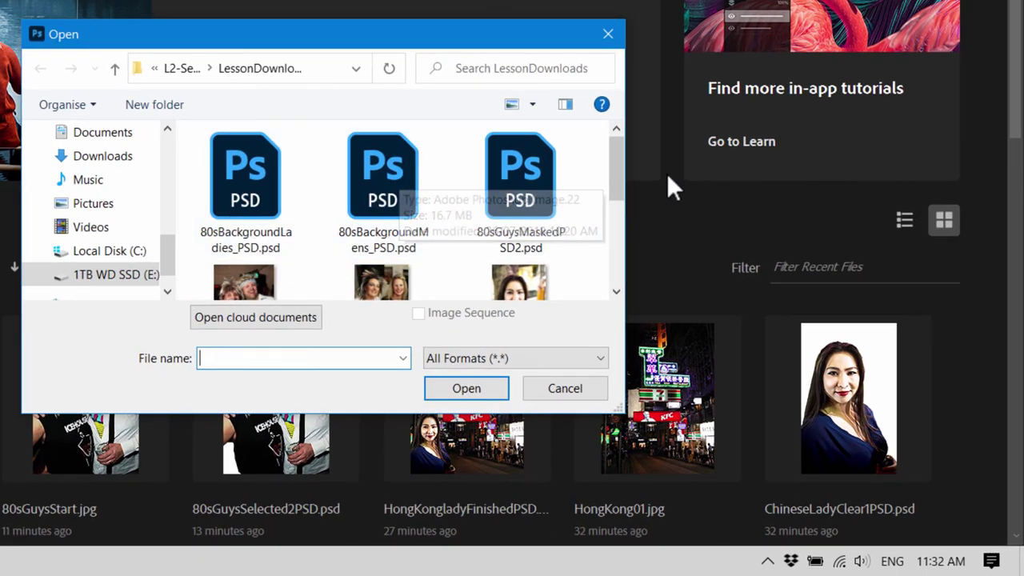
{"action": "left_click", "coordinate": [382, 180]}
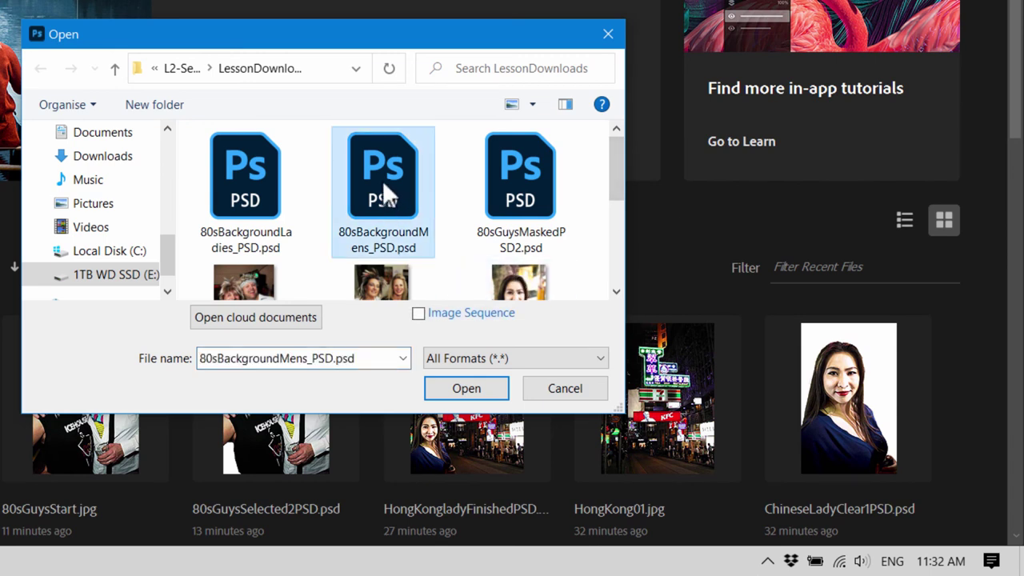
{"action": "left_click", "coordinate": [466, 388]}
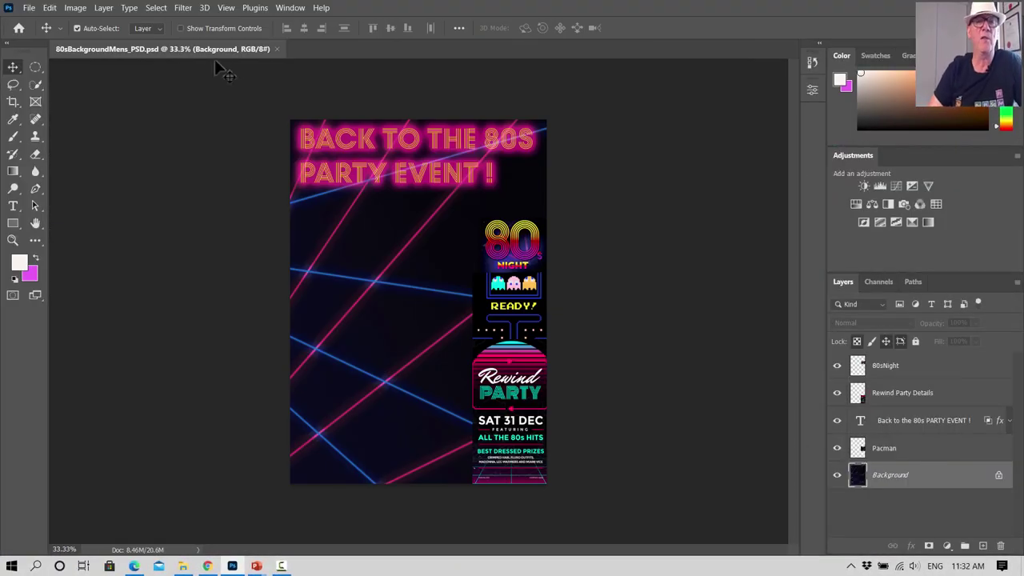
Hide the Background layer of the 80s party poster
{"action": "left_click", "coordinate": [228, 8]}
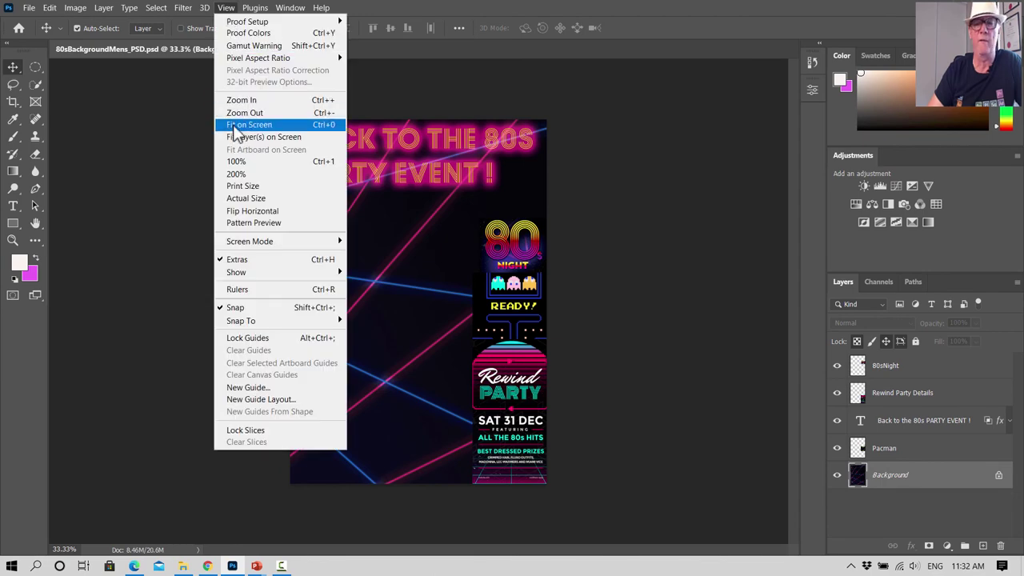
{"action": "left_click", "coordinate": [235, 127]}
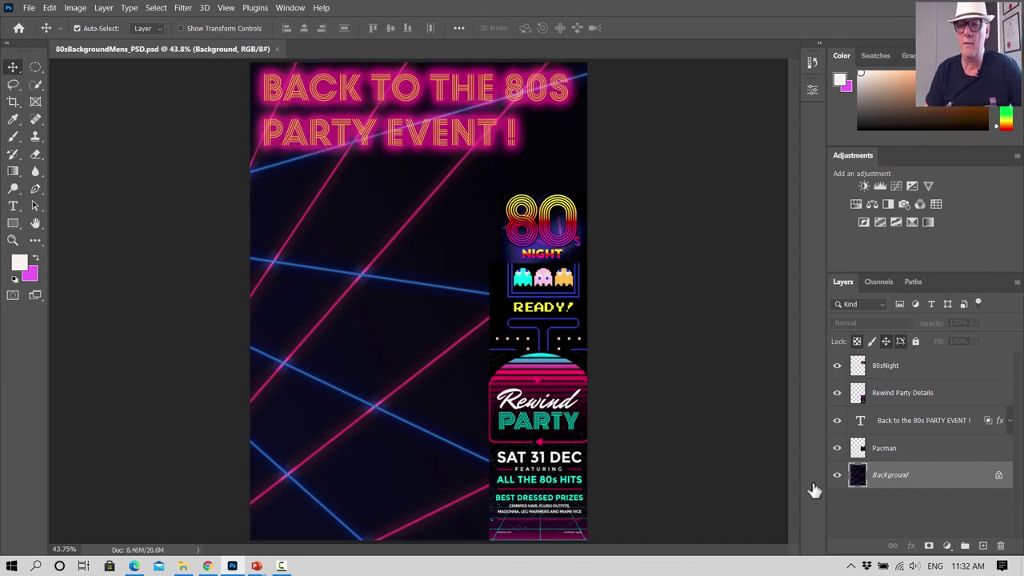
{"action": "left_click", "coordinate": [837, 475]}
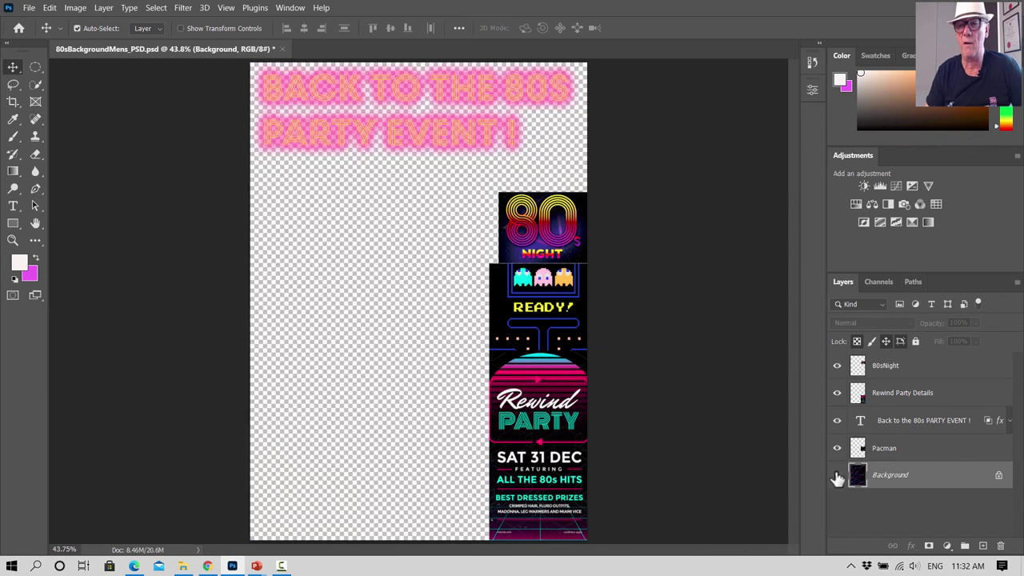
Show the Background layer again and toggle the Pacman, title text, Rewind Party Details and 80sNight layers to examine each one's content
{"action": "left_click", "coordinate": [837, 475]}
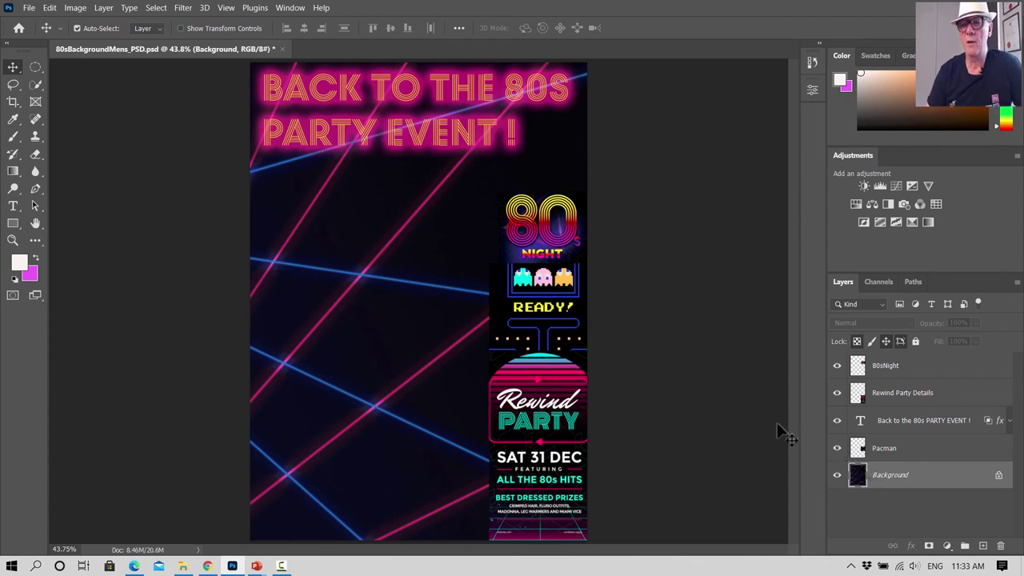
{"action": "left_click", "coordinate": [837, 449]}
{"action": "left_click", "coordinate": [838, 449]}
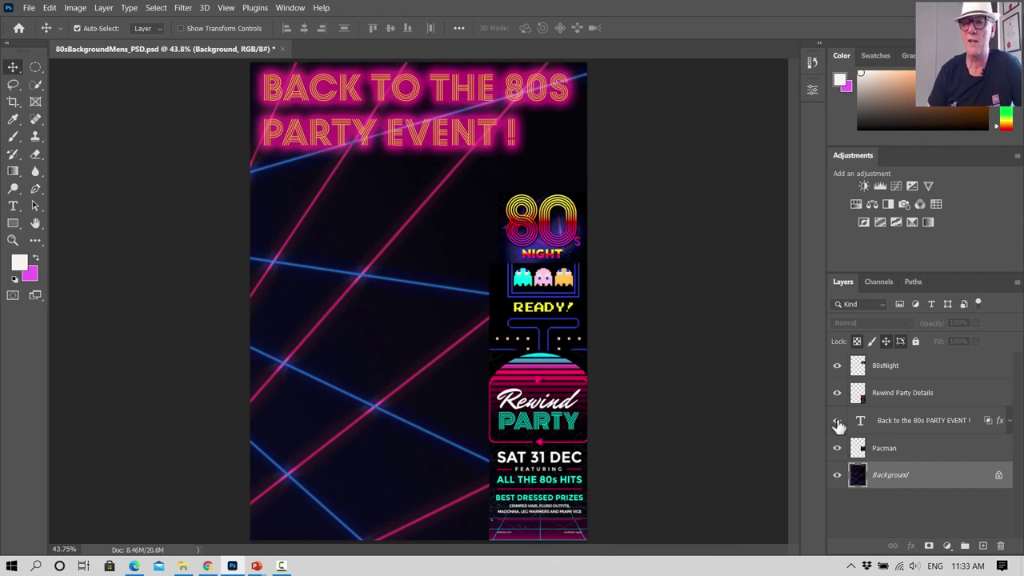
{"action": "left_click", "coordinate": [838, 421]}
{"action": "left_click", "coordinate": [838, 421]}
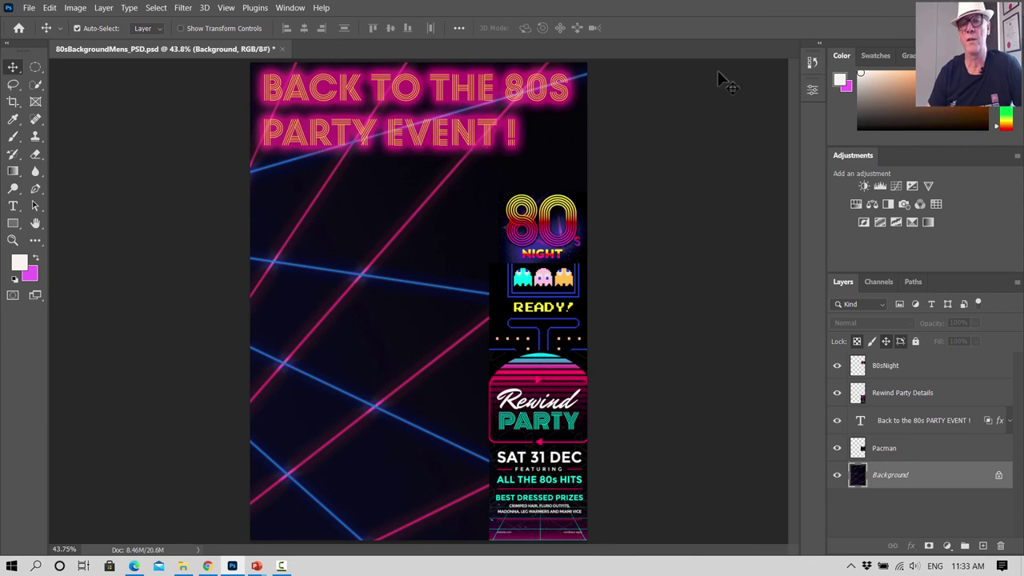
{"action": "left_click", "coordinate": [836, 393]}
{"action": "left_click", "coordinate": [836, 393]}
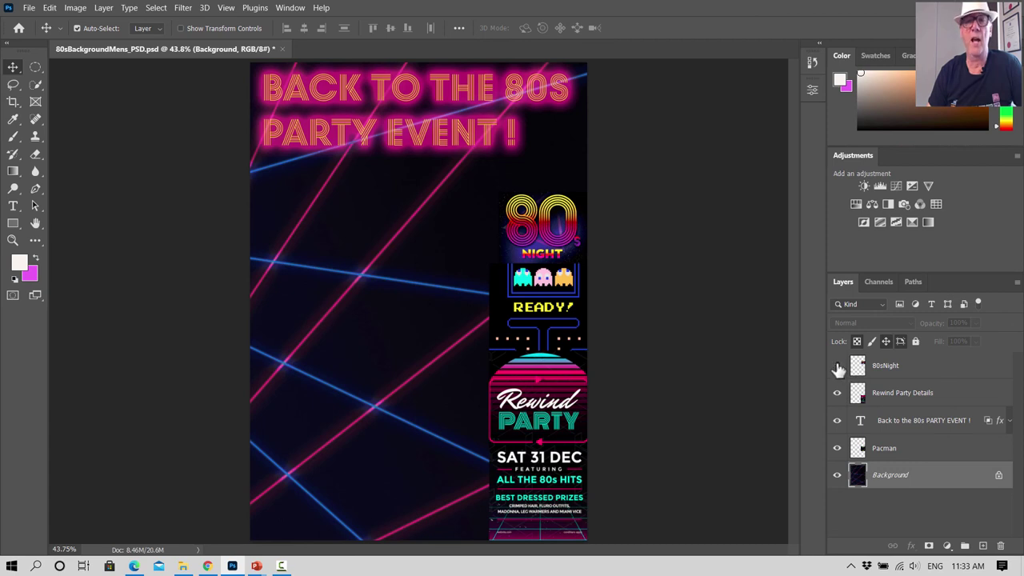
{"action": "left_click", "coordinate": [837, 366]}
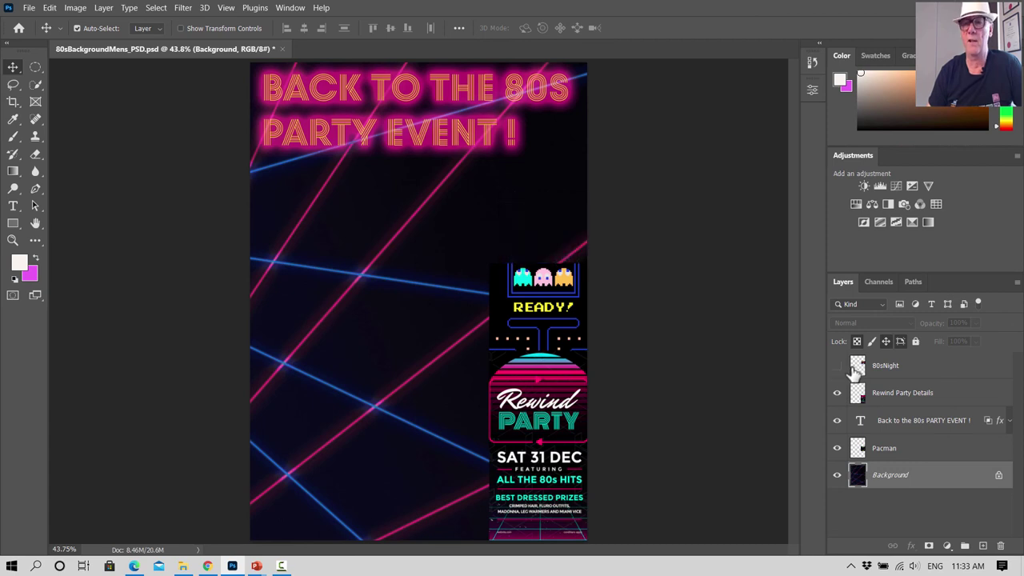
Place 80sGuysMaskedPSD2.psd from the LessonDownloads folder as an embedded object above the 80sNight layer
{"action": "left_click", "coordinate": [897, 376]}
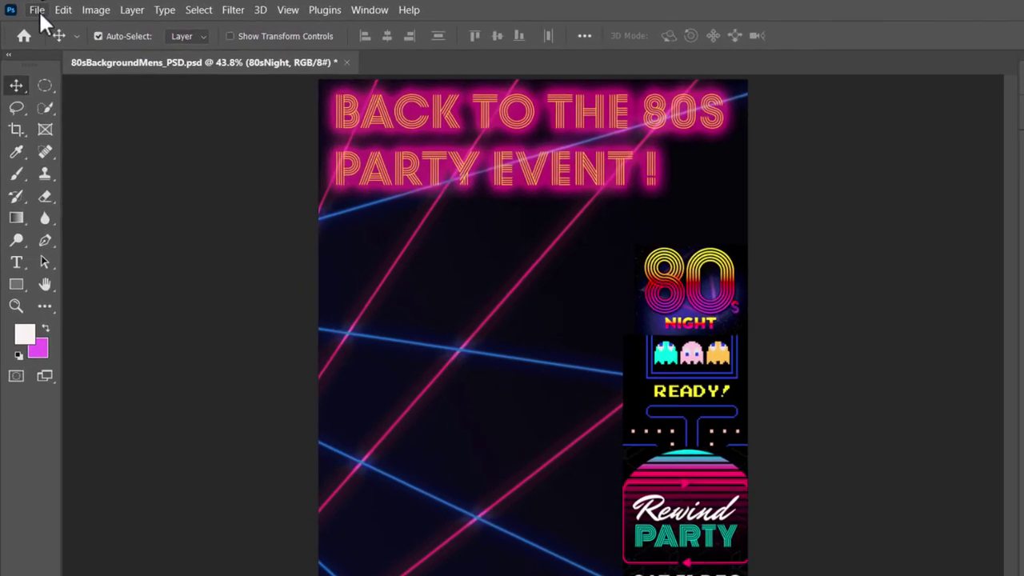
{"action": "left_click", "coordinate": [37, 10]}
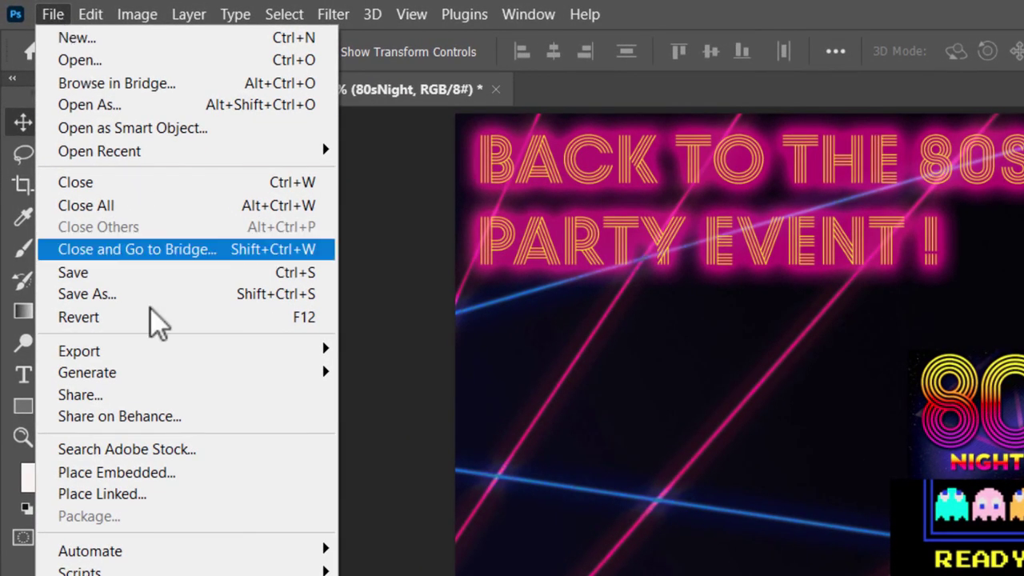
{"action": "left_click", "coordinate": [167, 473]}
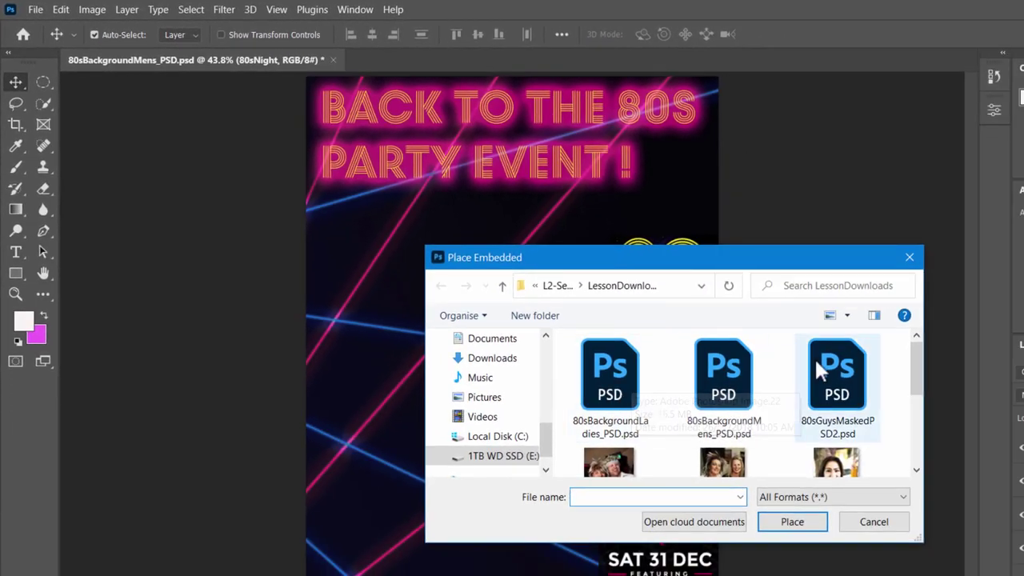
{"action": "left_click", "coordinate": [814, 357]}
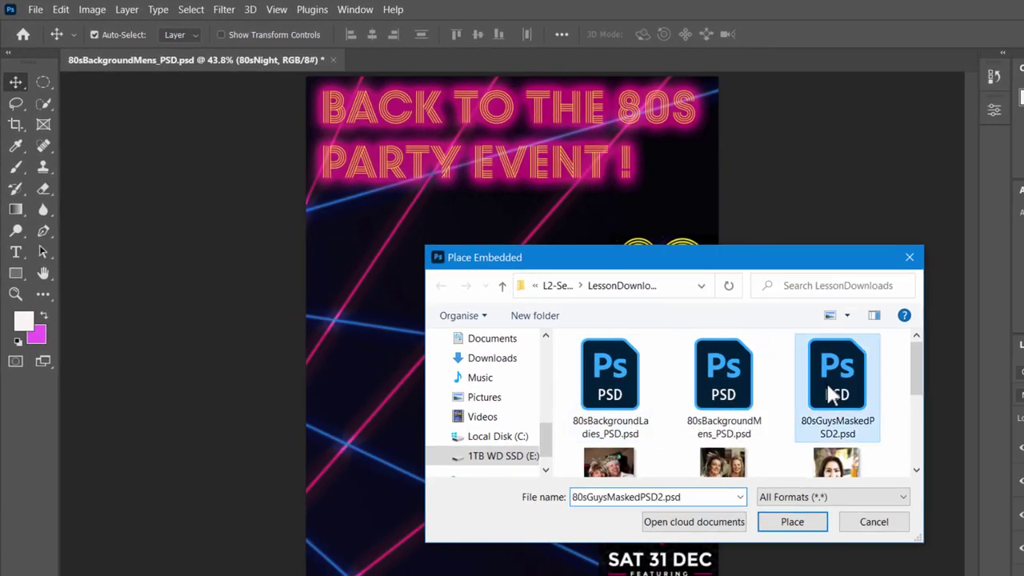
{"action": "left_click", "coordinate": [792, 522]}
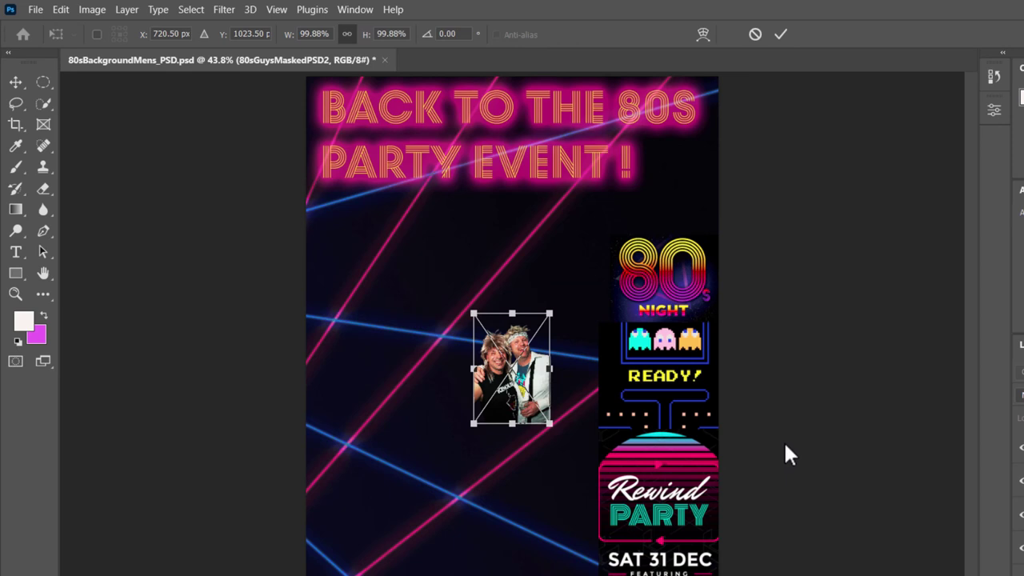
Scale the placed men proportionally to about 454% and align them to the poster's lower-left corner, then commit the placement
{"action": "left_click_drag", "start_coordinate": [550, 311], "coordinate": [628, 202]}
{"action": "left_click_drag", "start_coordinate": [472, 426], "coordinate": [275, 575]}
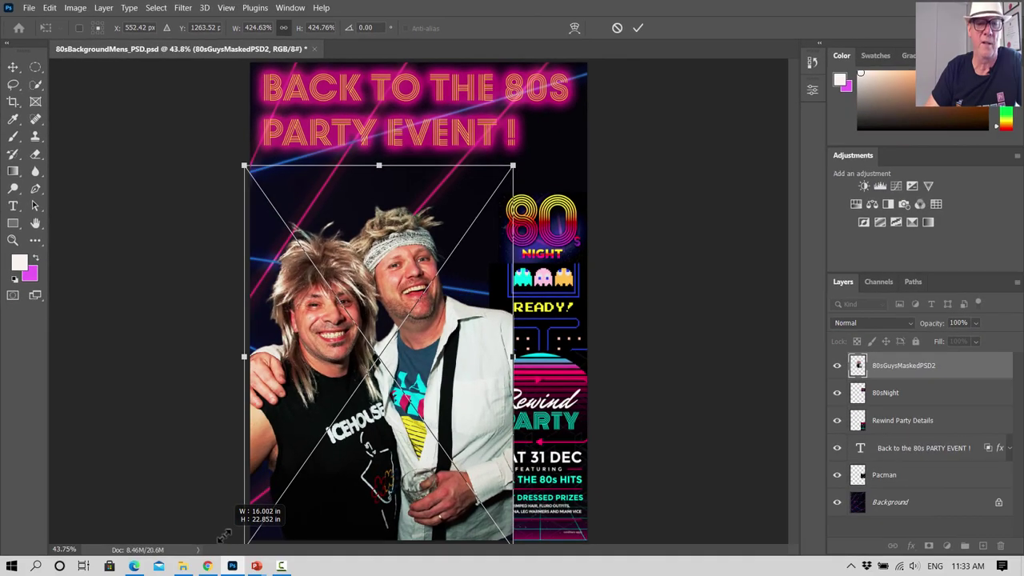
{"action": "mouse_move", "coordinate": [223, 538]}
{"action": "left_mouse_down"}
{"action": "mouse_move", "coordinate": [240, 518]}
{"action": "mouse_move", "coordinate": [235, 529]}
{"action": "left_mouse_up"}
{"action": "left_click_drag", "start_coordinate": [379, 444], "coordinate": [377, 450]}
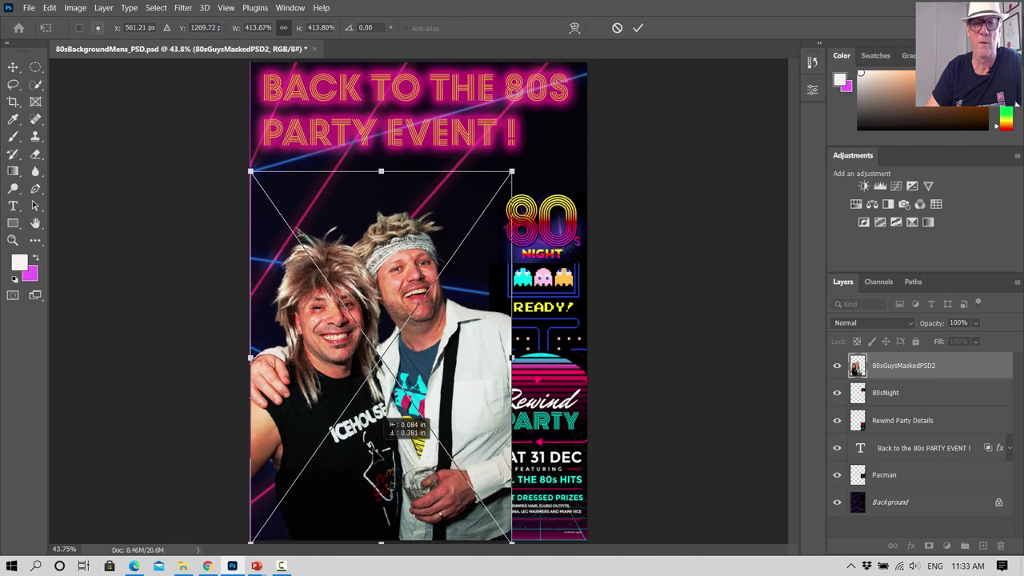
{"action": "left_click_drag", "start_coordinate": [513, 170], "coordinate": [558, 150]}
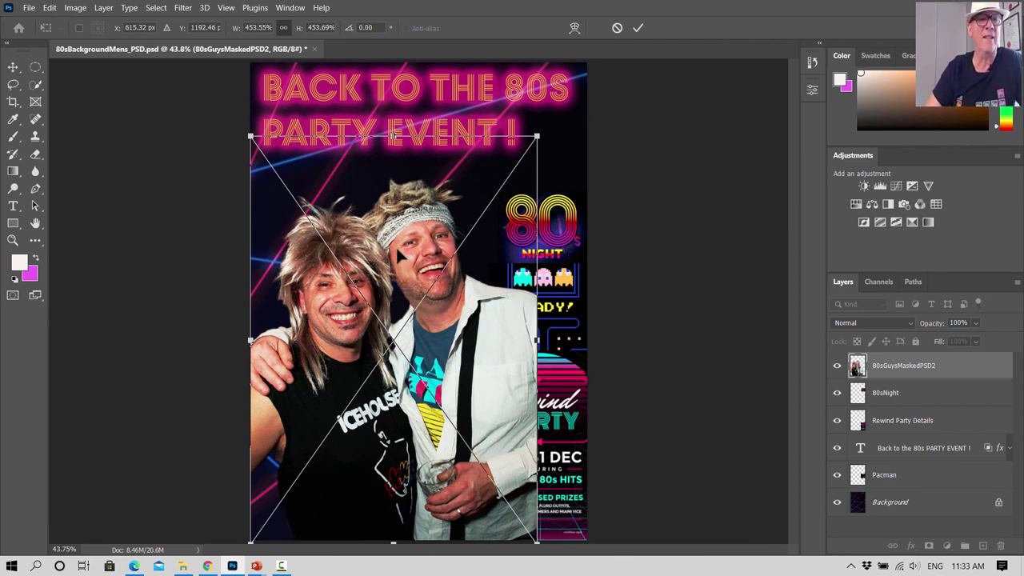
{"action": "left_click", "coordinate": [13, 68]}
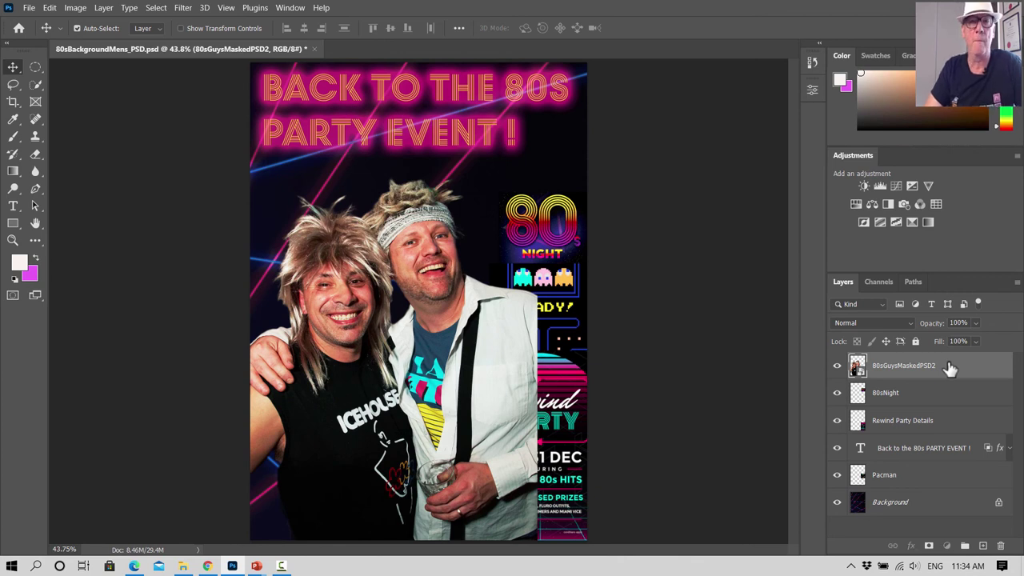
Move the 80sGuysMaskedPSD2 layer directly above Background and nudge the men slightly left on the poster
{"action": "left_click_drag", "start_coordinate": [949, 367], "coordinate": [956, 484]}
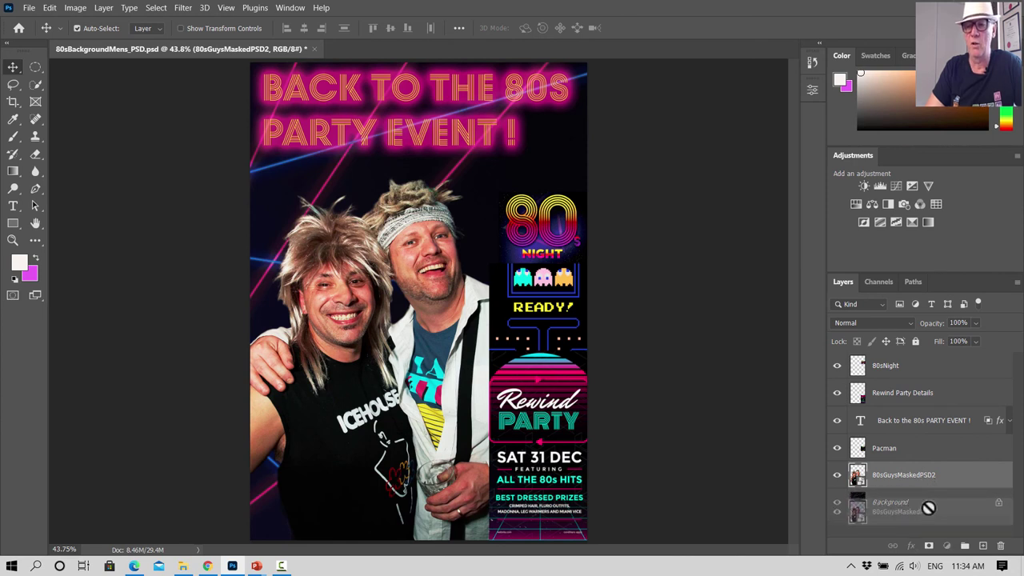
{"action": "mouse_move", "coordinate": [913, 478]}
{"action": "left_mouse_down"}
{"action": "mouse_move", "coordinate": [924, 524]}
{"action": "mouse_move", "coordinate": [930, 500]}
{"action": "mouse_move", "coordinate": [898, 444]}
{"action": "mouse_move", "coordinate": [891, 392]}
{"action": "mouse_move", "coordinate": [914, 483]}
{"action": "left_mouse_up"}
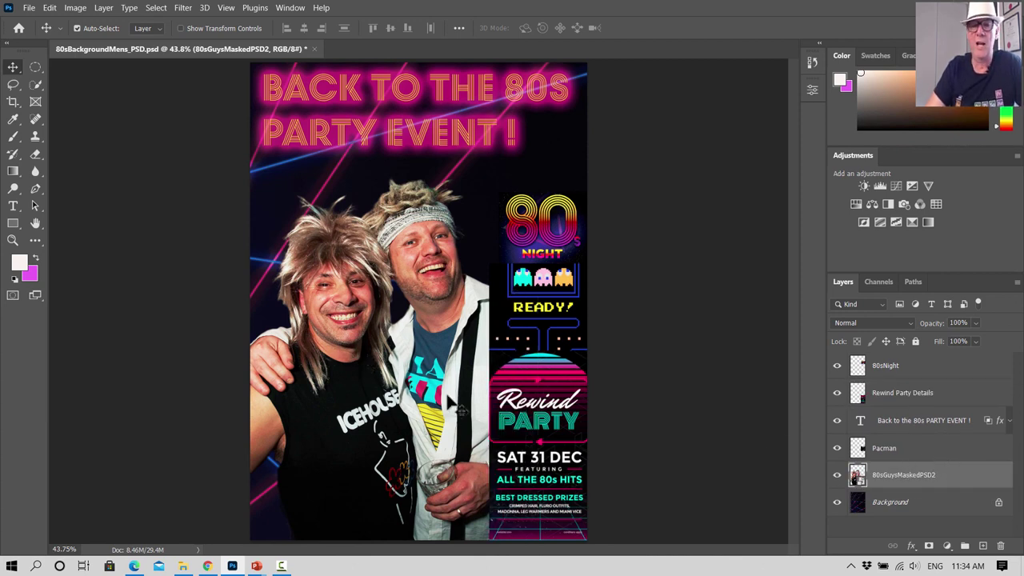
{"action": "mouse_move", "coordinate": [410, 363]}
{"action": "left_mouse_down"}
{"action": "mouse_move", "coordinate": [390, 361]}
{"action": "mouse_move", "coordinate": [402, 364]}
{"action": "left_mouse_up"}
{"action": "left_click", "coordinate": [760, 140]}
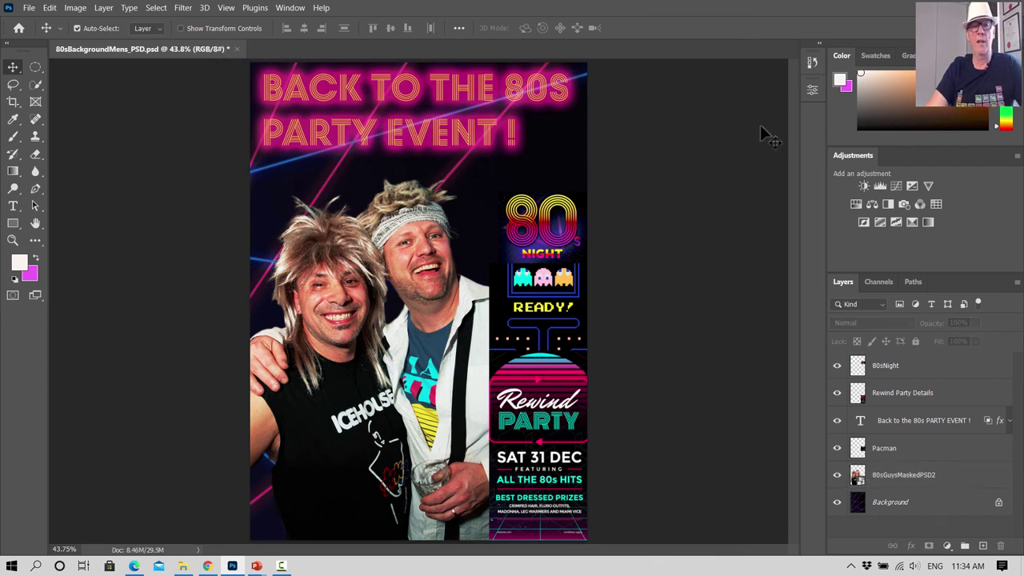
Apply a Hue/Saturation adjustment with Saturation +22 to the 80sGuysMaskedPSD2 layer
{"action": "left_click", "coordinate": [920, 476]}
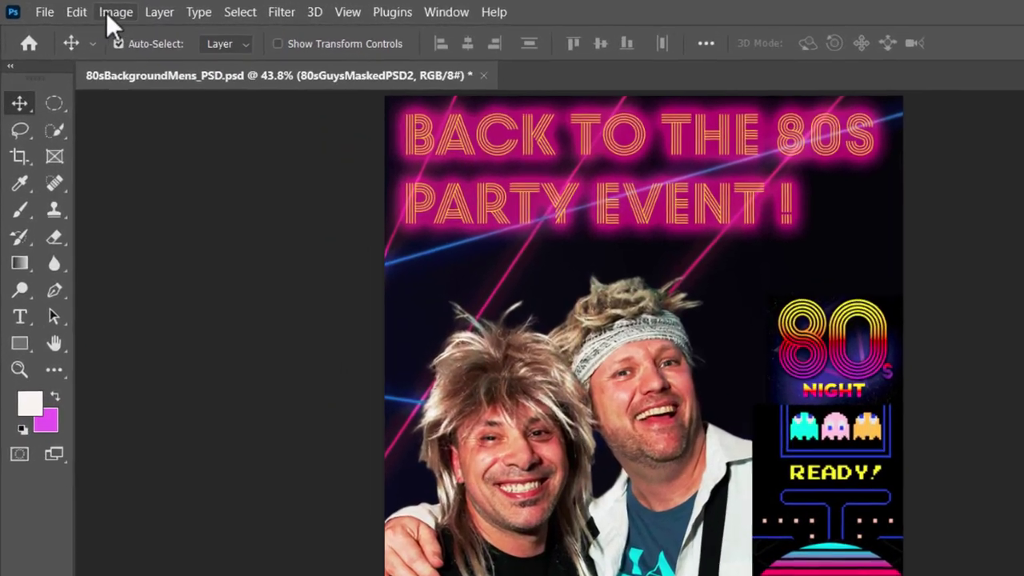
{"action": "left_click", "coordinate": [75, 7]}
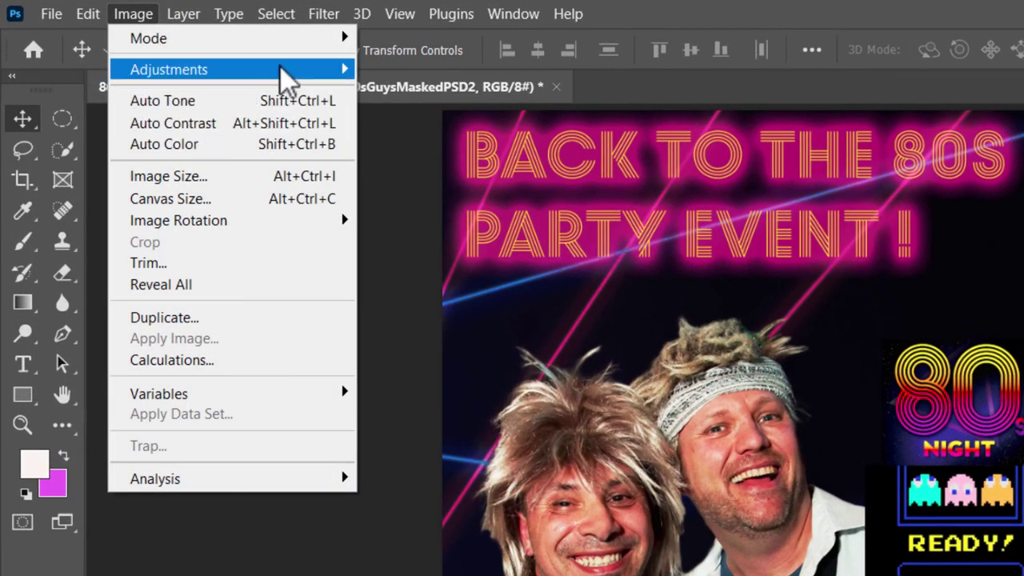
{"action": "mouse_move", "coordinate": [285, 72]}
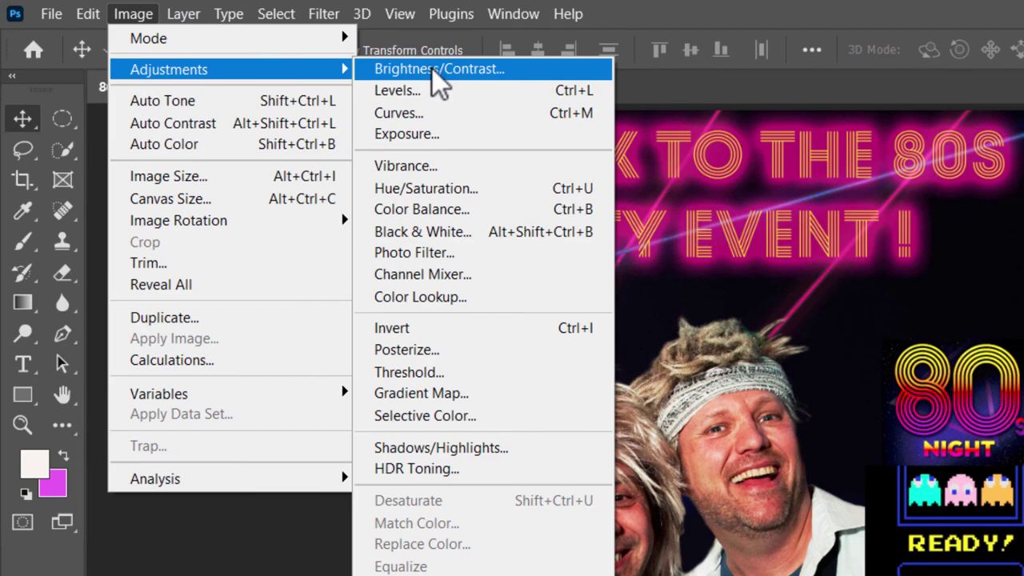
{"action": "left_click", "coordinate": [453, 189]}
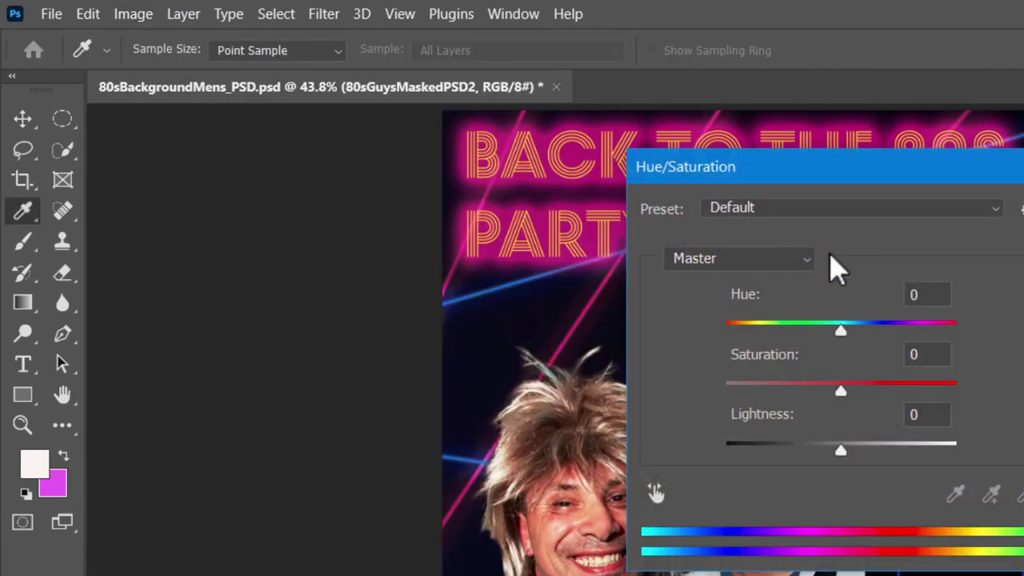
{"action": "left_click_drag", "start_coordinate": [887, 183], "coordinate": [1023, 162]}
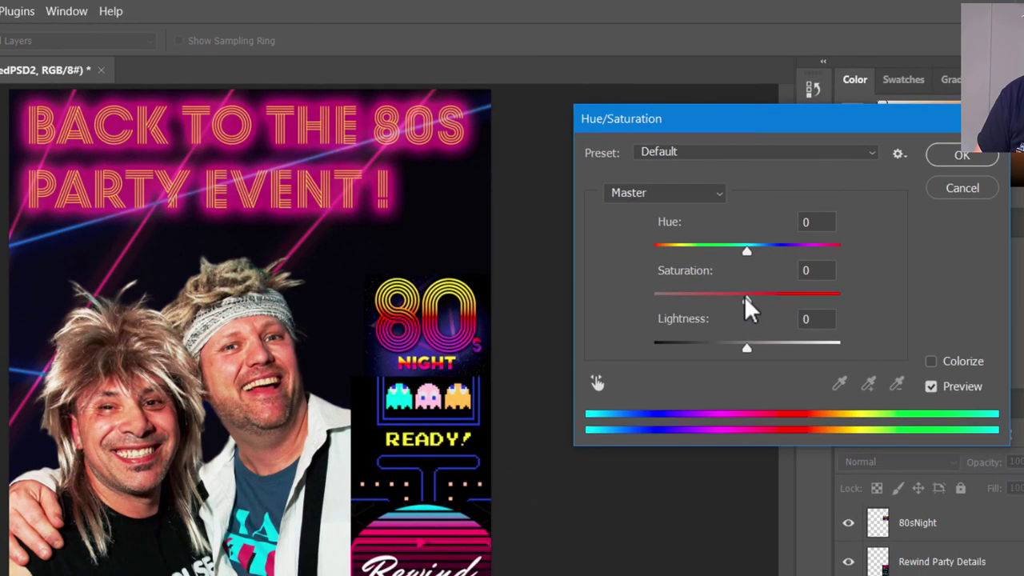
{"action": "mouse_move", "coordinate": [766, 301]}
{"action": "left_mouse_down"}
{"action": "mouse_move", "coordinate": [793, 295]}
{"action": "mouse_move", "coordinate": [746, 296]}
{"action": "mouse_move", "coordinate": [768, 293]}
{"action": "left_mouse_up"}
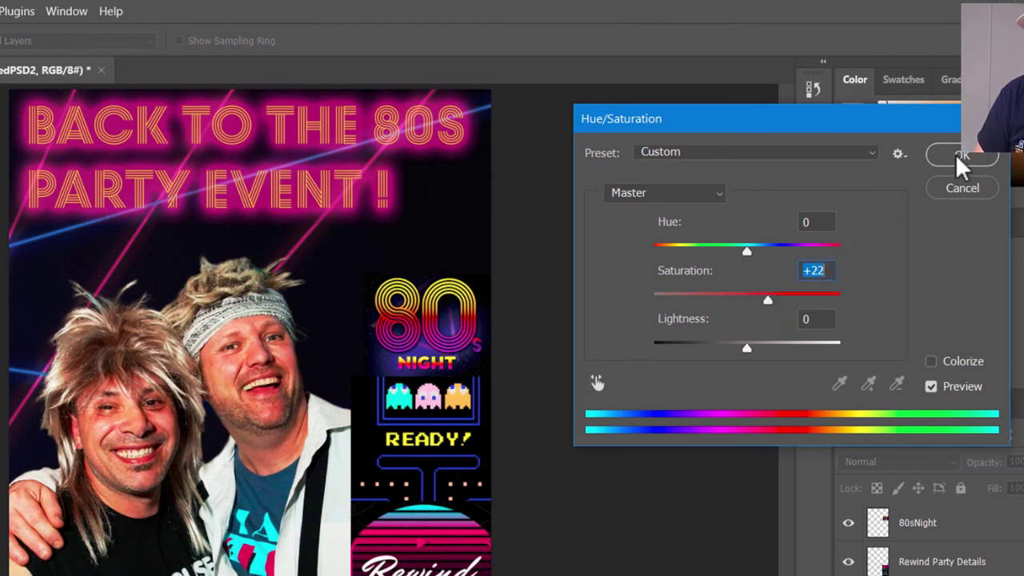
{"action": "left_click", "coordinate": [952, 154]}
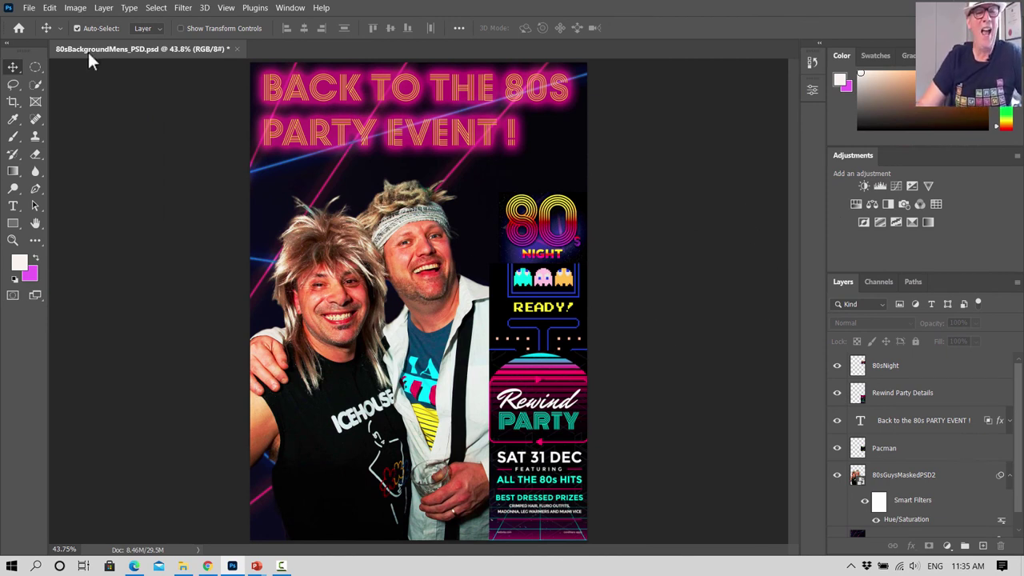
Start saving the poster under a new name on the computer, in the folder that contains LessonDownloads
{"action": "left_click", "coordinate": [33, 9]}
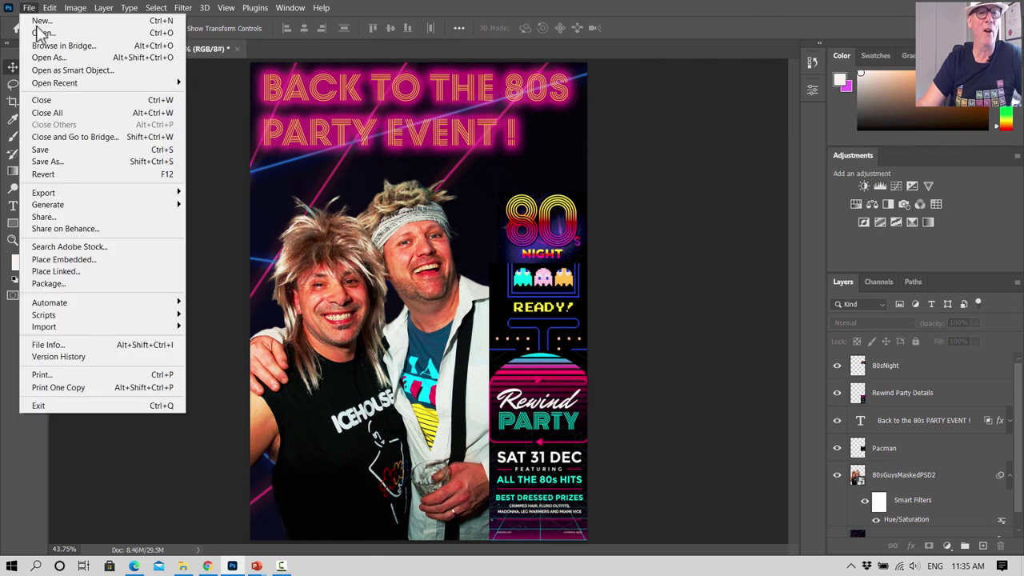
{"action": "left_click", "coordinate": [60, 160]}
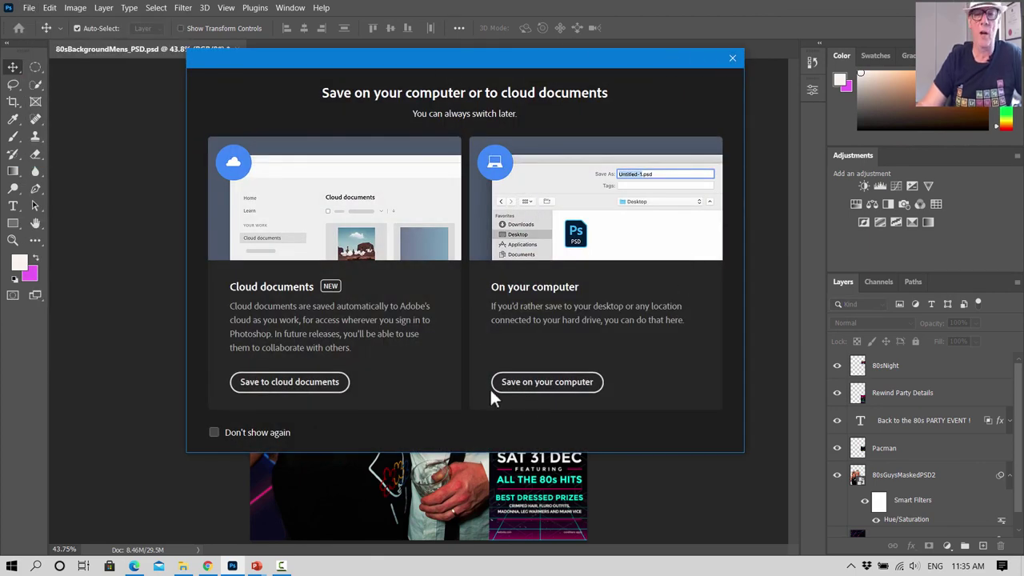
{"action": "left_click", "coordinate": [541, 382]}
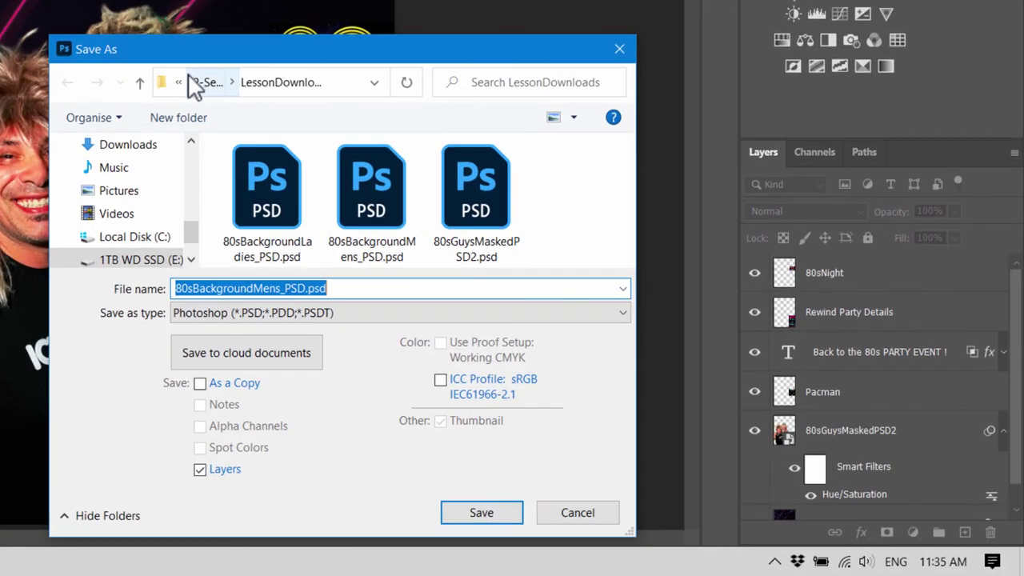
{"action": "left_click", "coordinate": [455, 233]}
Name the poster file 80sGuysPosterJPG
{"action": "left_click", "coordinate": [280, 288]}
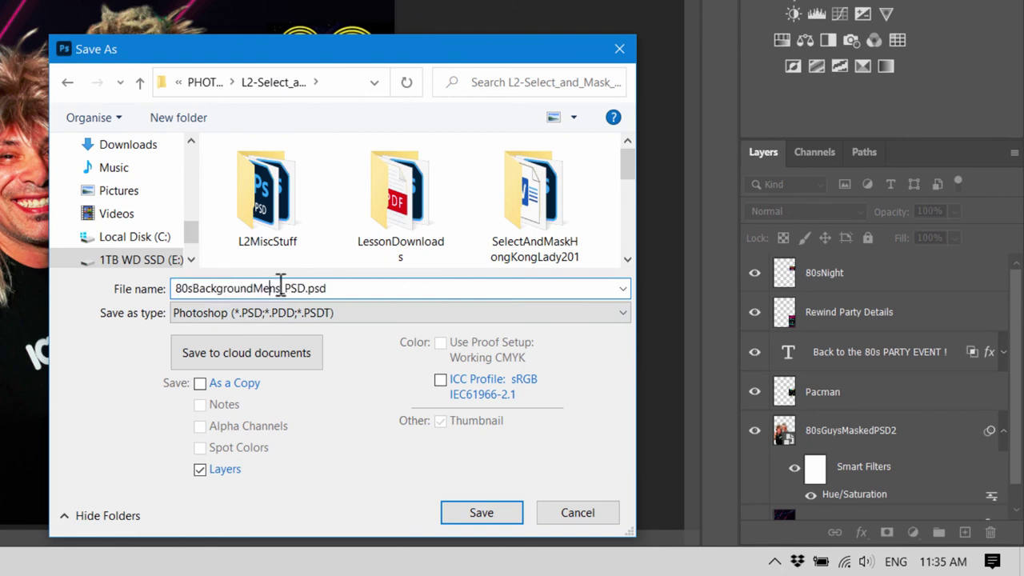
{"action": "key", "text": "BackSpace"}
{"action": "key", "text": "BackSpace"}
{"action": "key", "text": "BackSpace"}
{"action": "key", "text": "BackSpace"}
{"action": "key", "text": "BackSpace"}
{"action": "key", "text": "BackSpace"}
{"action": "key", "text": "BackSpace"}
{"action": "key", "text": "BackSpace"}
{"action": "key", "text": "BackSpace"}
{"action": "key", "text": "BackSpace"}
{"action": "key", "text": "BackSpace"}
{"action": "key", "text": "BackSpace"}
{"action": "key", "text": "BackSpace"}
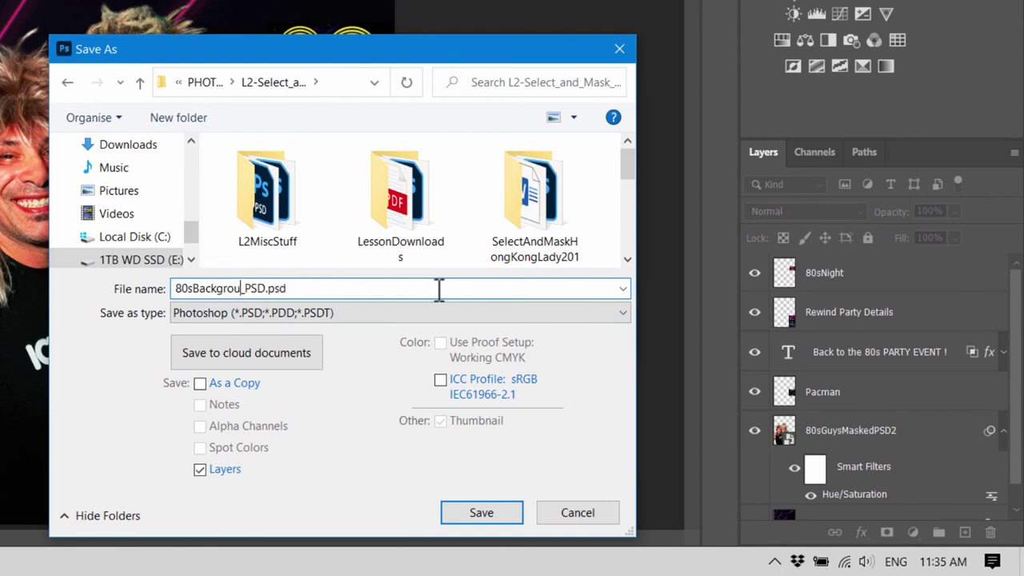
{"action": "key", "text": "BackSpace"}
{"action": "key", "text": "BackSpace"}
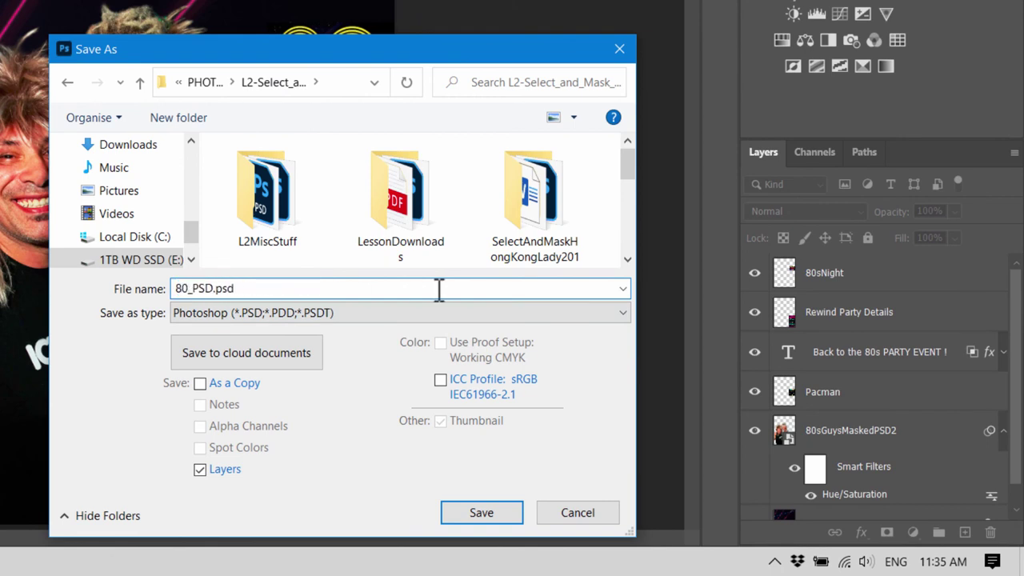
{"action": "type", "text": "s"}
{"action": "type", "text": "GuysPos"}
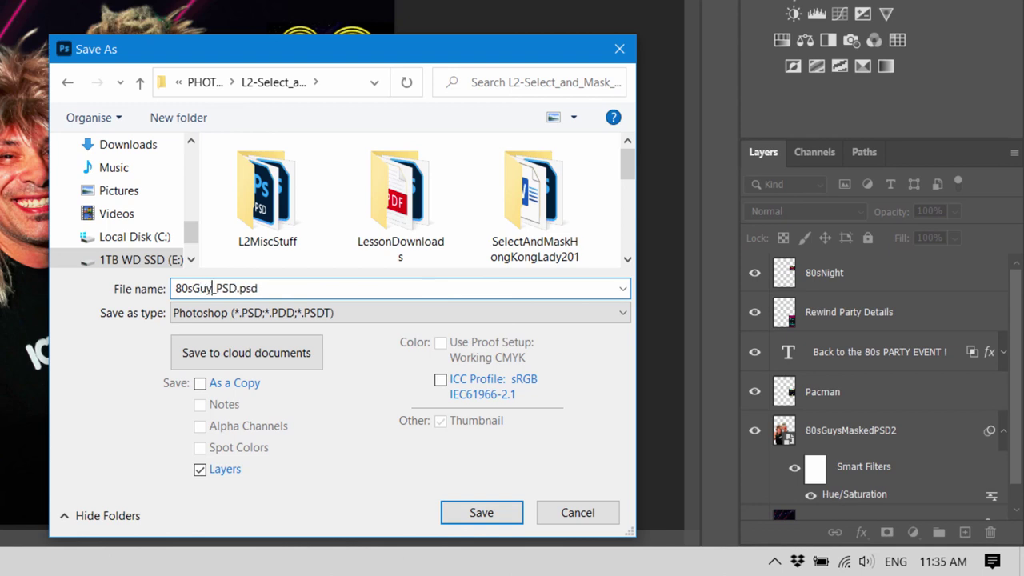
{"action": "type", "text": "ter"}
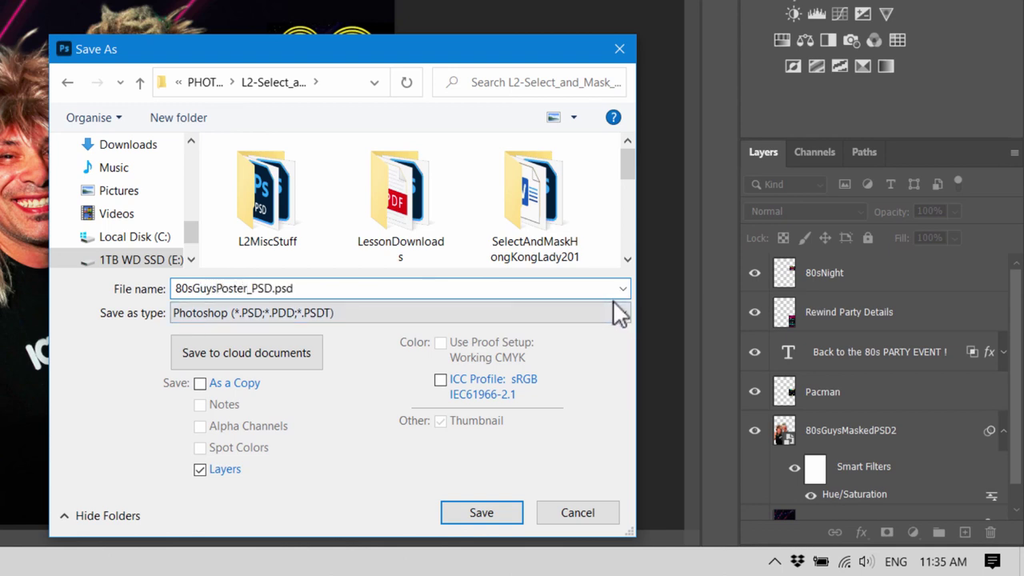
{"action": "left_click", "coordinate": [273, 285]}
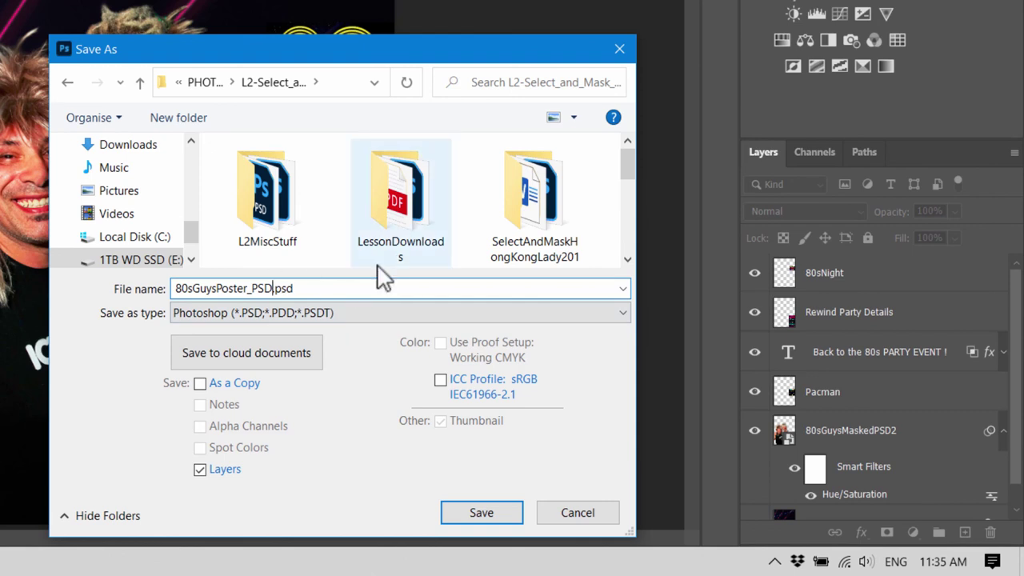
{"action": "key", "text": "BackSpace"}
{"action": "type", "text": "JPG"}
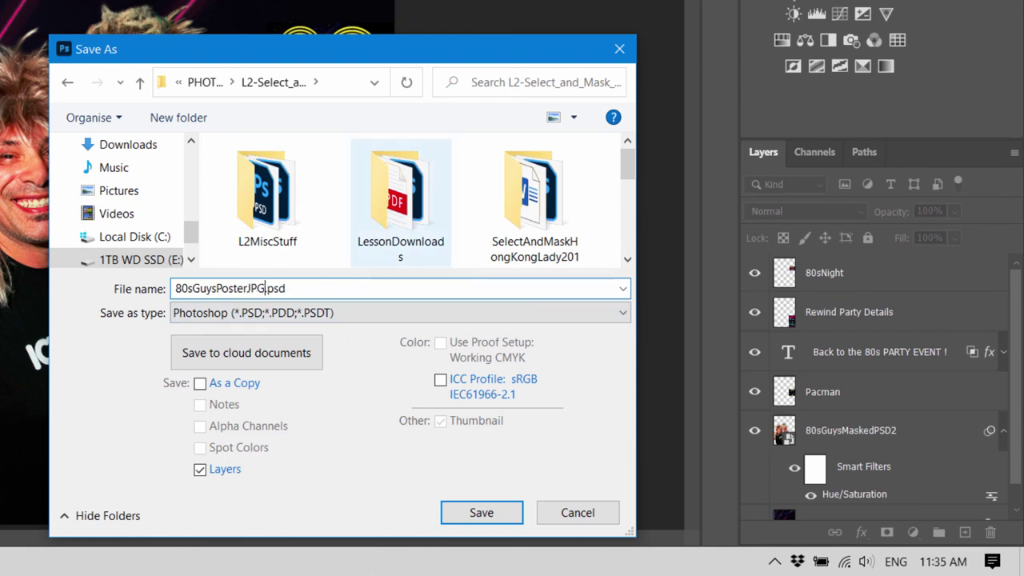
Set the file format to JPEG and save the poster with image quality 11
{"action": "left_click", "coordinate": [616, 315]}
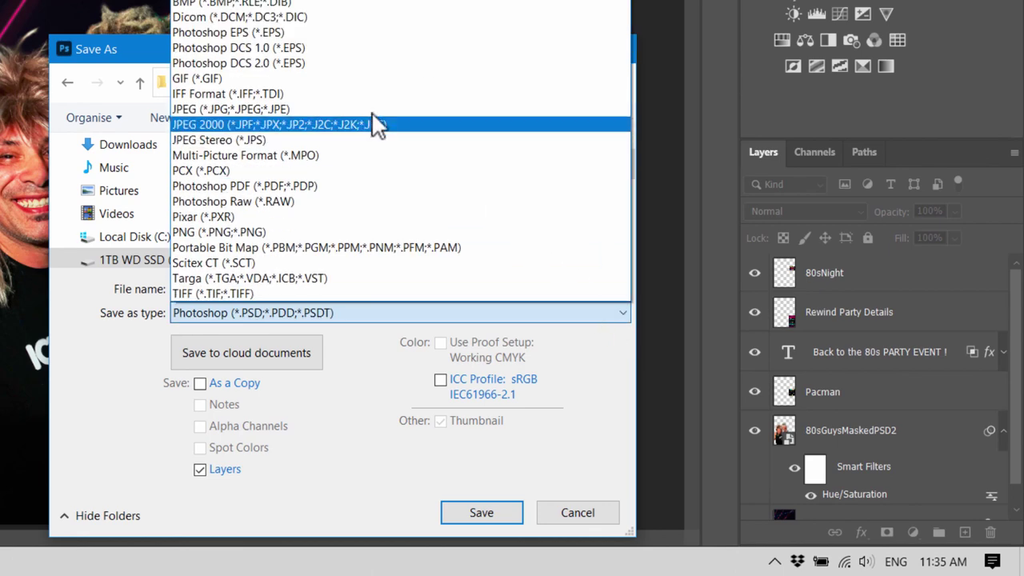
{"action": "left_click", "coordinate": [357, 115]}
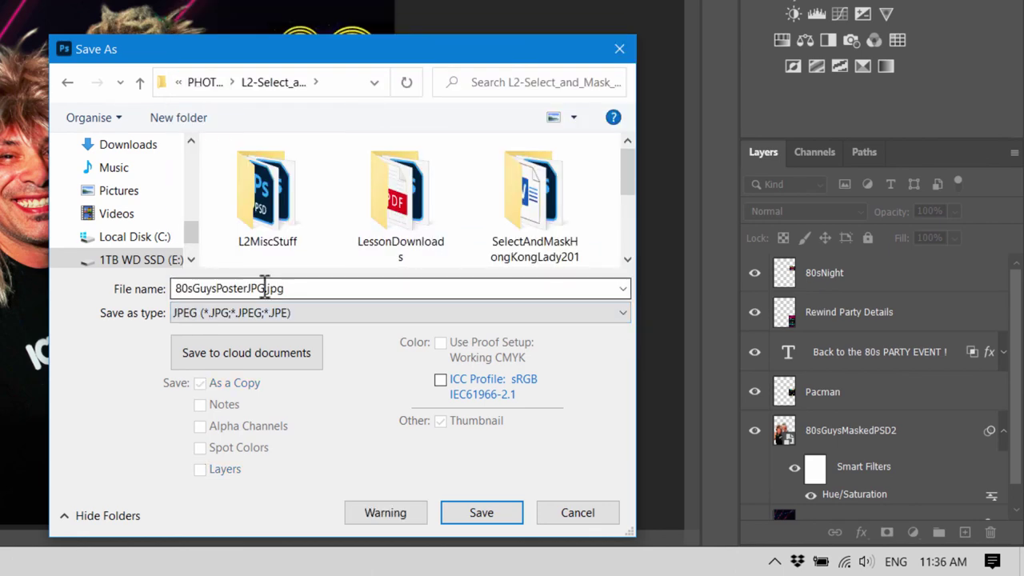
{"action": "left_click", "coordinate": [456, 518]}
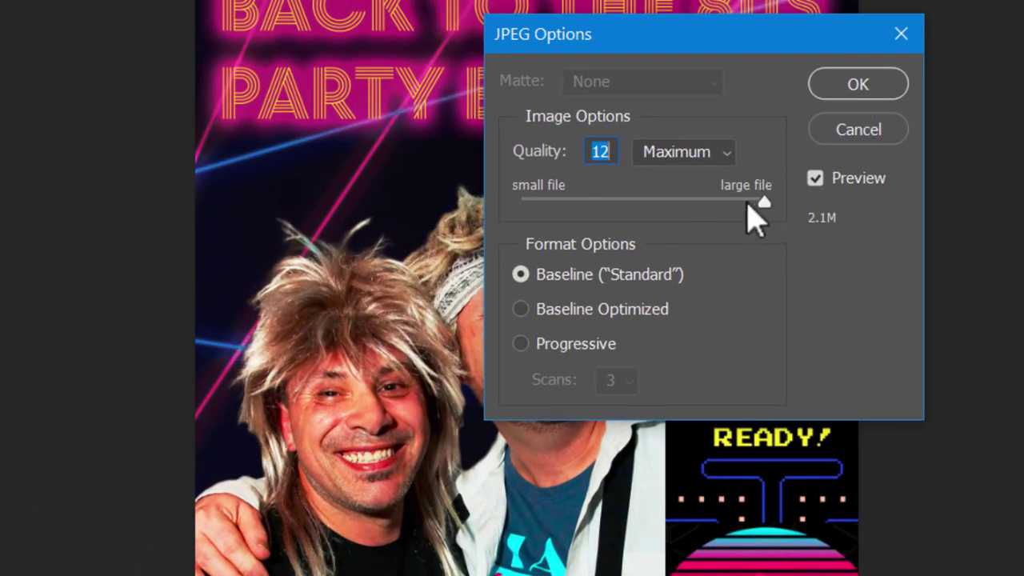
{"action": "left_click_drag", "start_coordinate": [760, 202], "coordinate": [747, 201]}
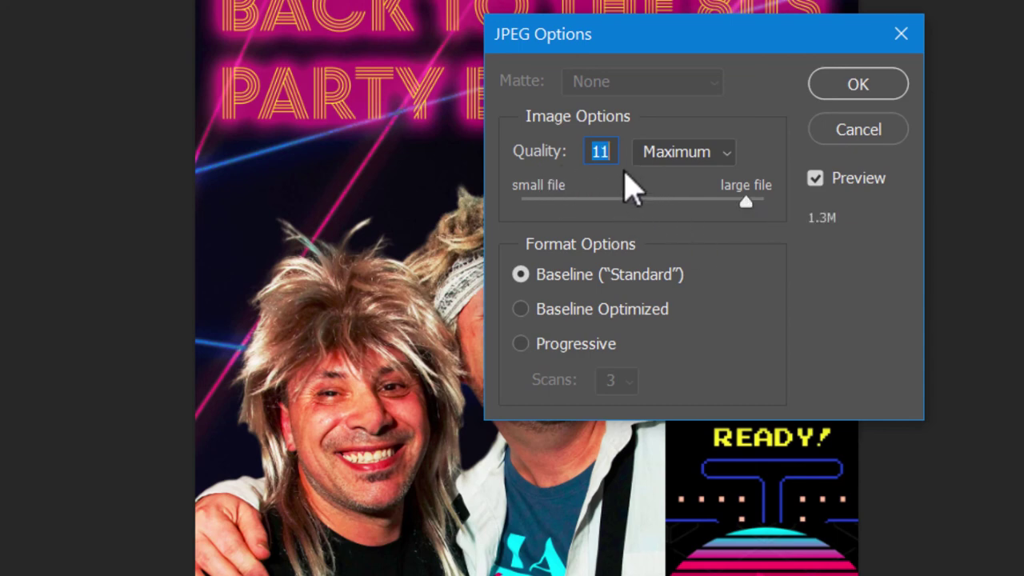
{"action": "left_click", "coordinate": [857, 85]}
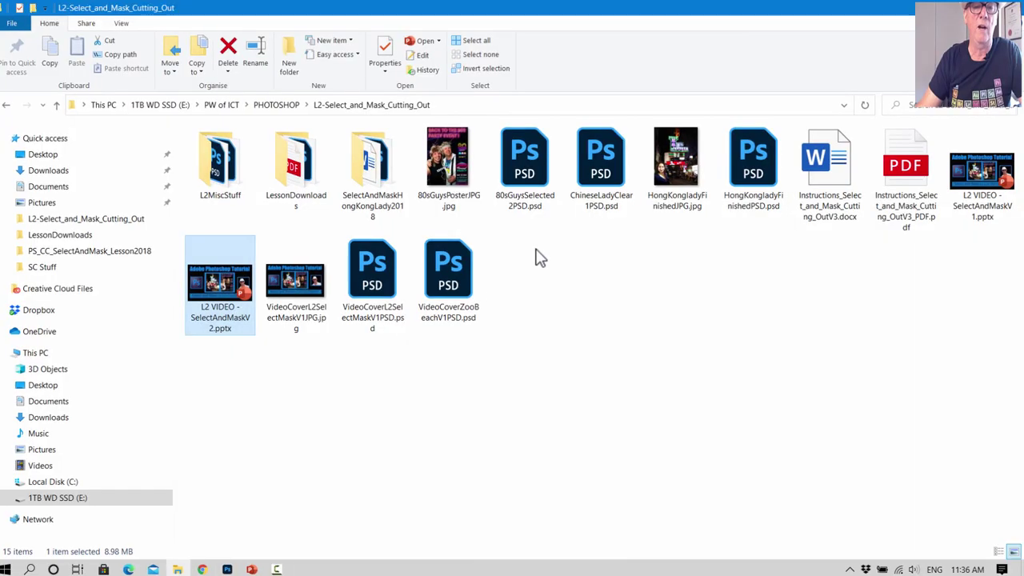
In File Explorer, open 80sGuysPosterJPG.jpg from the L2-Select_and_Mask_Cutting_Out folder to check the finished poster, then close it
{"action": "left_click", "coordinate": [775, 281]}
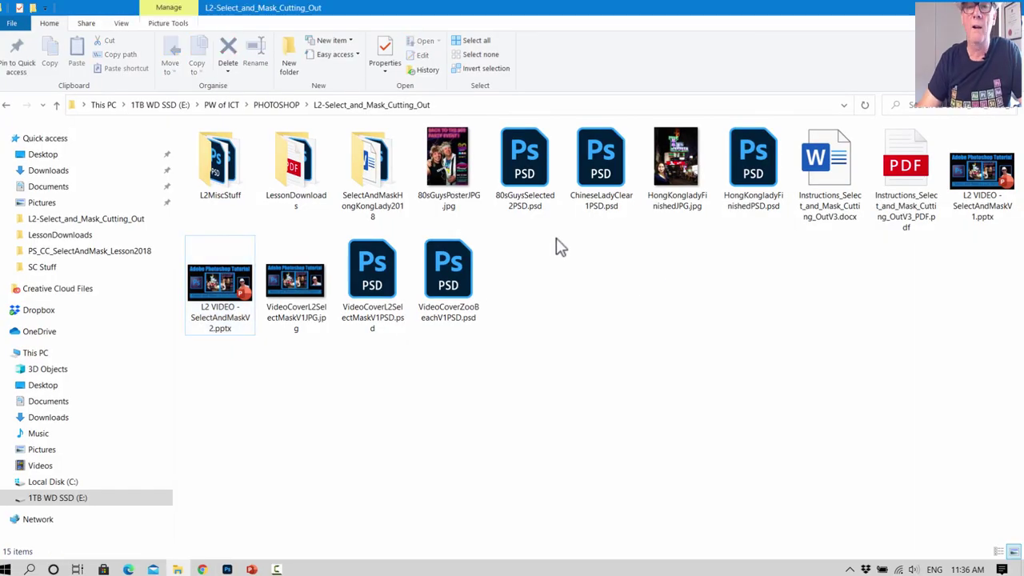
{"action": "double_click", "coordinate": [448, 160]}
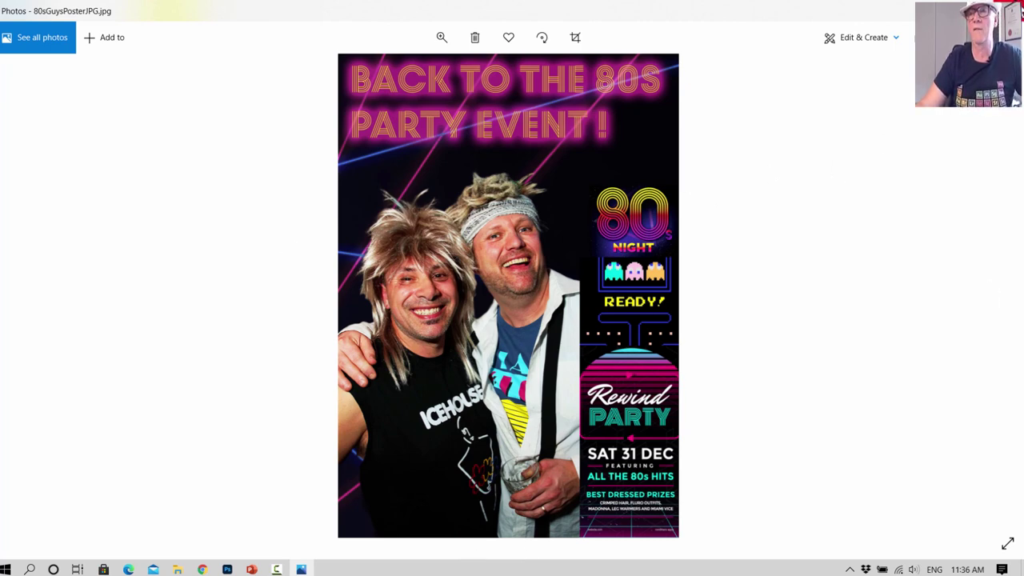
{"action": "left_click", "coordinate": [1009, 10]}
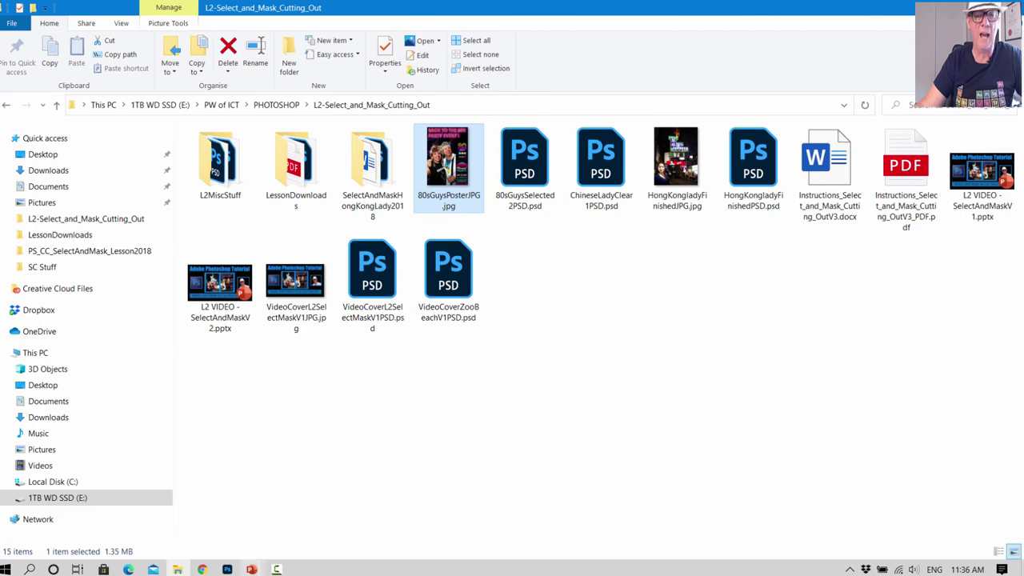
Switch to the lesson instructions PDF in Edge and read the Part 5 challenge task on the ladies photo and poster, enlarged
{"action": "left_click", "coordinate": [128, 569]}
{"action": "scroll", "coordinate": [669, 294], "scroll_direction": "down", "scroll_amount": 20}
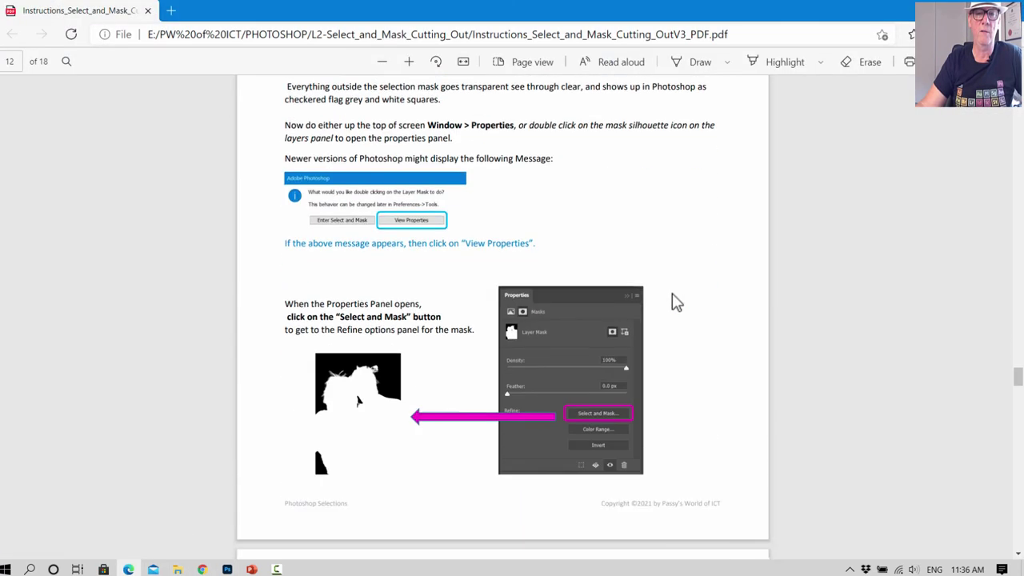
{"action": "scroll", "coordinate": [672, 302], "scroll_direction": "down", "scroll_amount": 20}
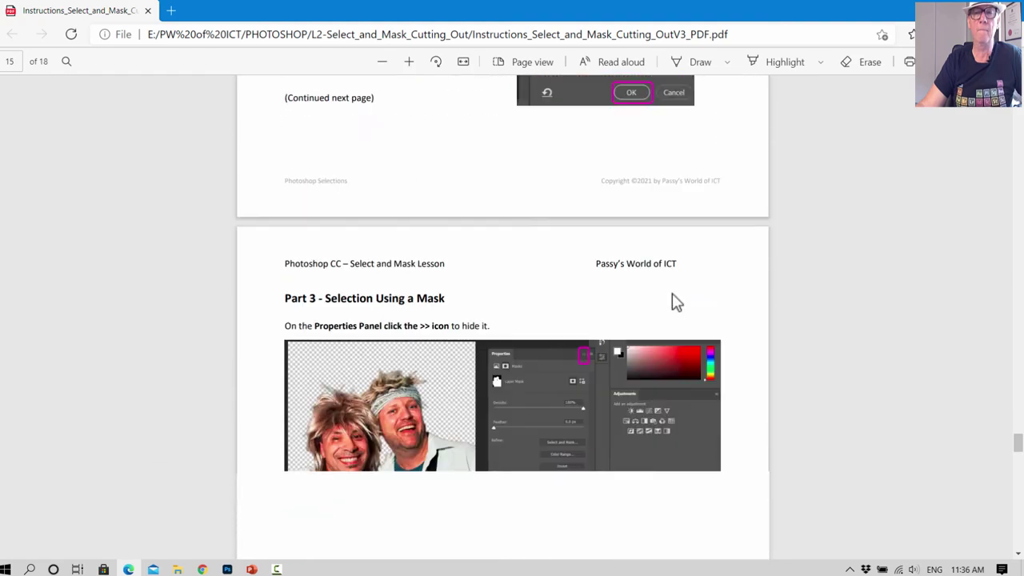
{"action": "scroll", "coordinate": [672, 293], "scroll_direction": "down", "scroll_amount": 9}
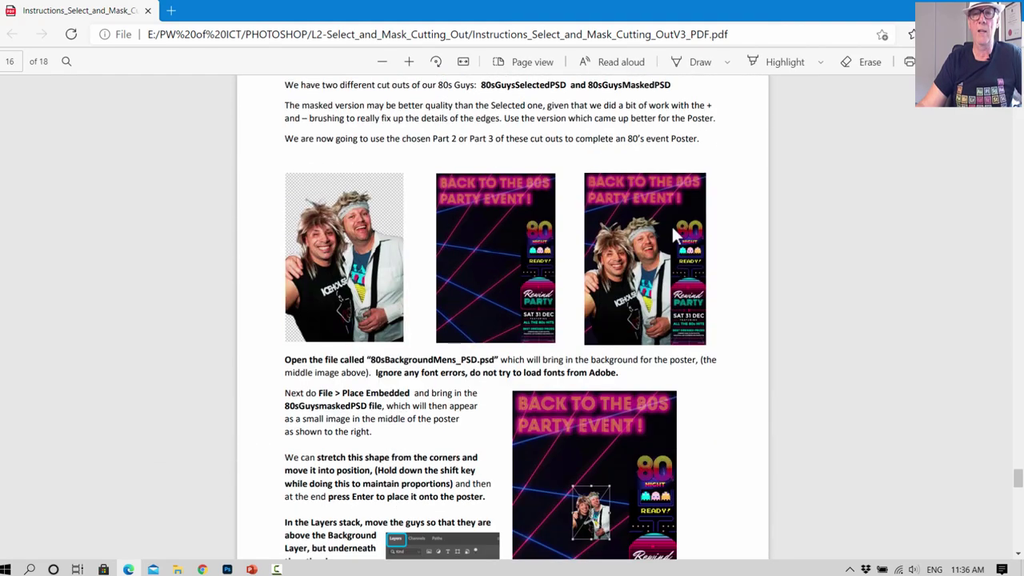
{"action": "scroll", "coordinate": [672, 228], "scroll_direction": "down", "scroll_amount": 7}
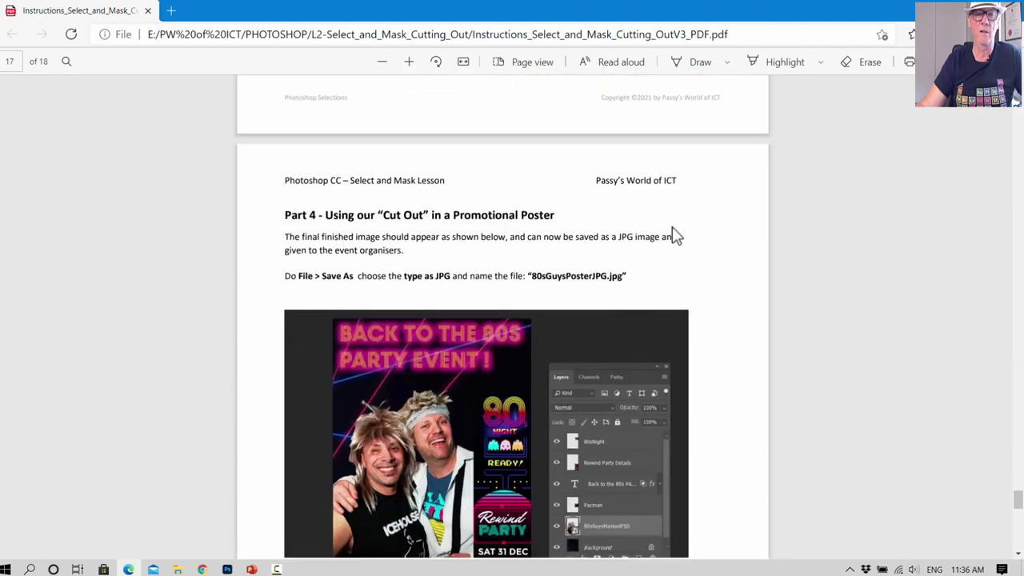
{"action": "scroll", "coordinate": [671, 227], "scroll_direction": "down", "scroll_amount": 7}
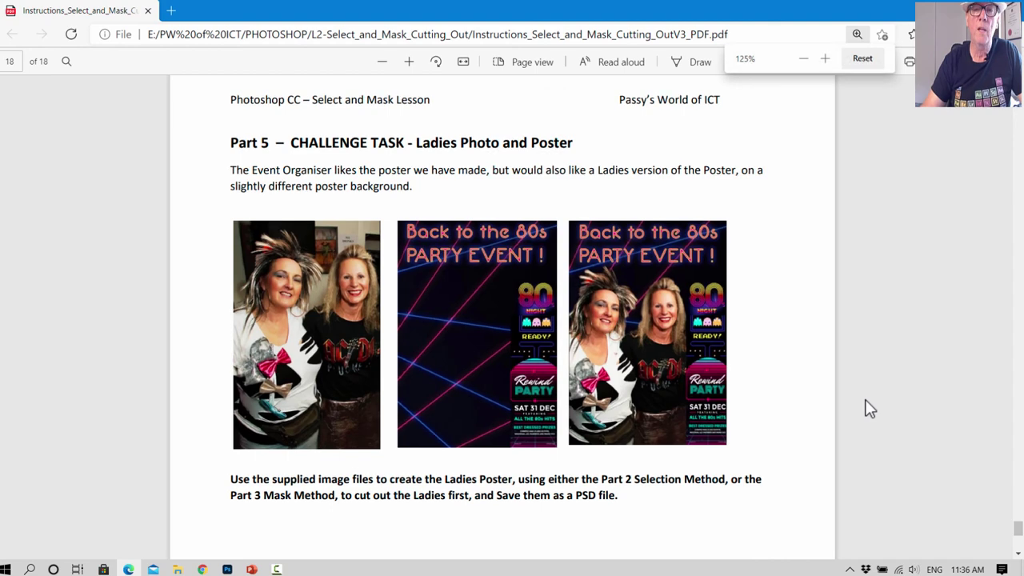
{"action": "key", "text": "ctrl+plus"}
{"action": "scroll", "coordinate": [1009, 299], "scroll_direction": "down", "scroll_amount": 2}
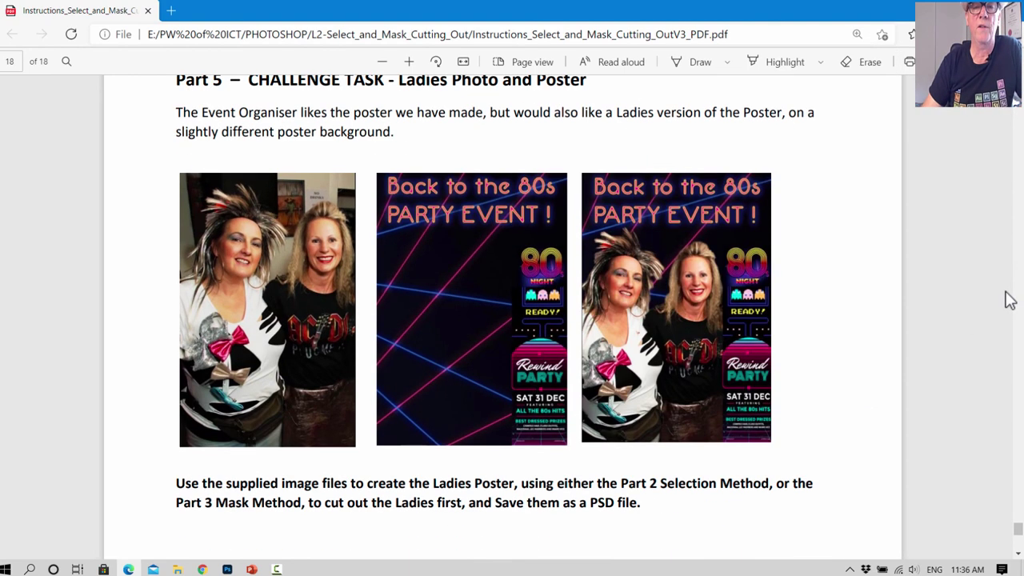